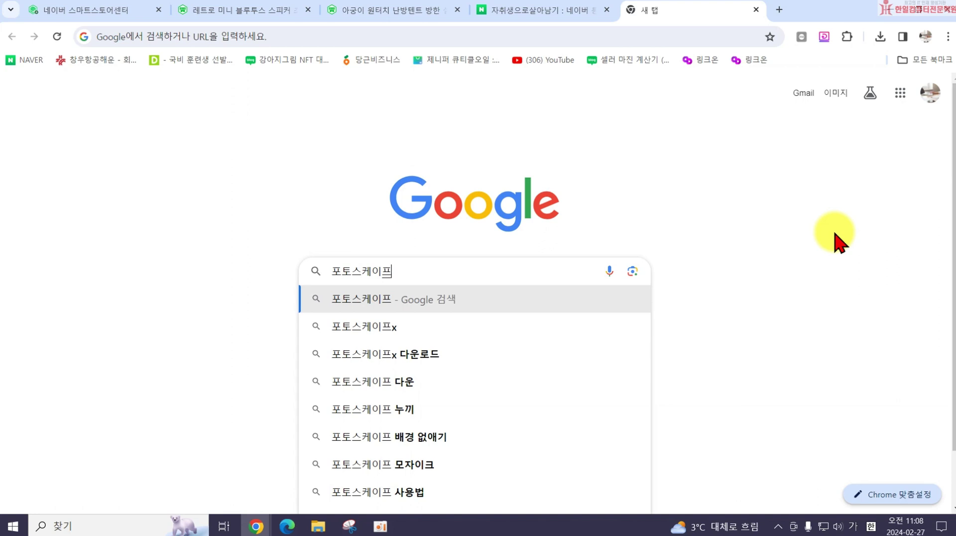
Step: Search Google for 포토스케이프 and close the heating-tent product tab
key("Return")
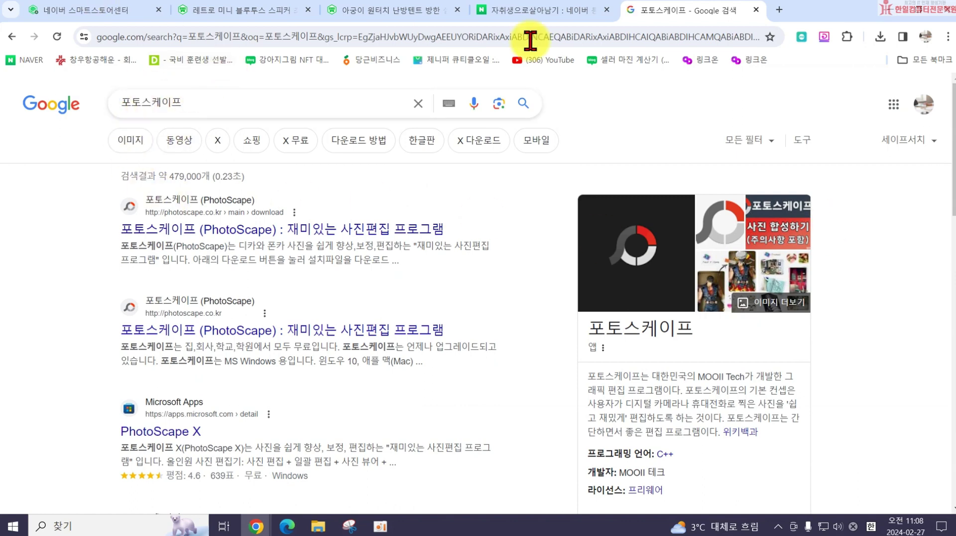
left_click(457, 10)
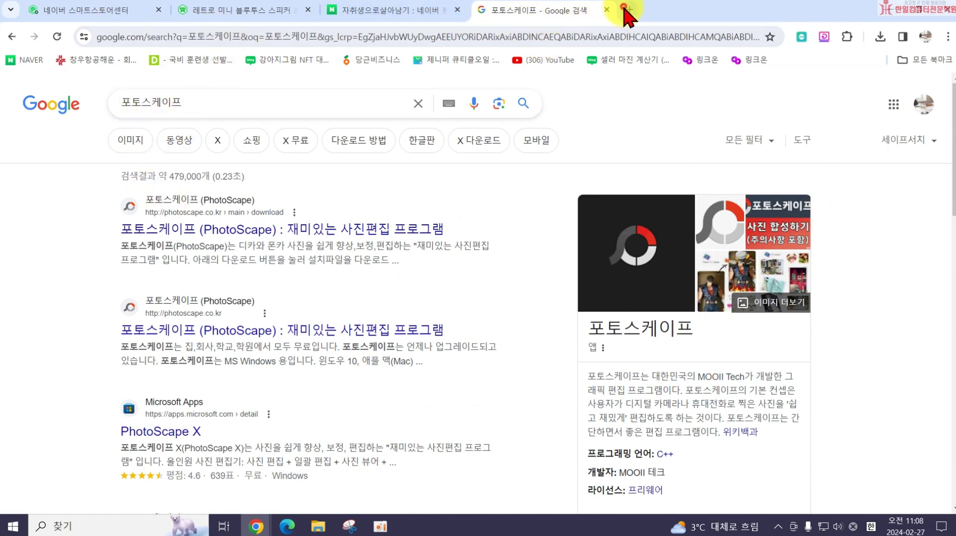
Step: Open naver.com in a new browser tab and search for 포토스케이프
left_click(629, 9)
type("naver.com")
key("Return")
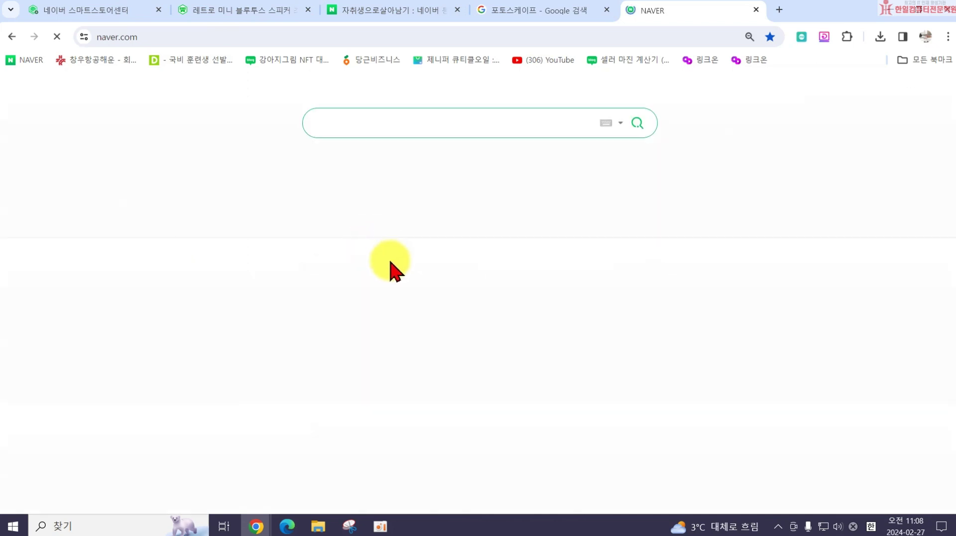
type("포")
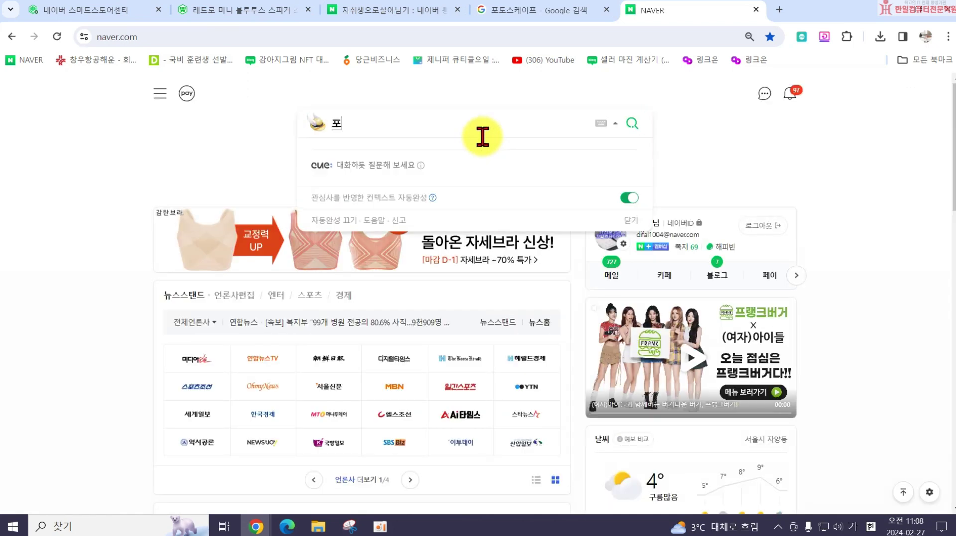
type("토스케이프")
key("Return")
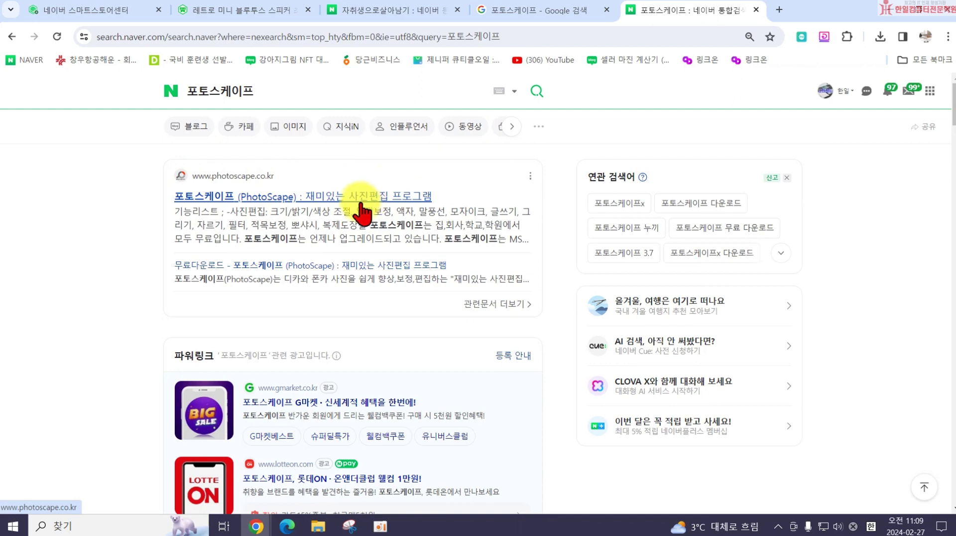
Step: Go to the official PhotoScape site's free download page and follow the CNet link for 포토스케이프 3.7
left_click(366, 209)
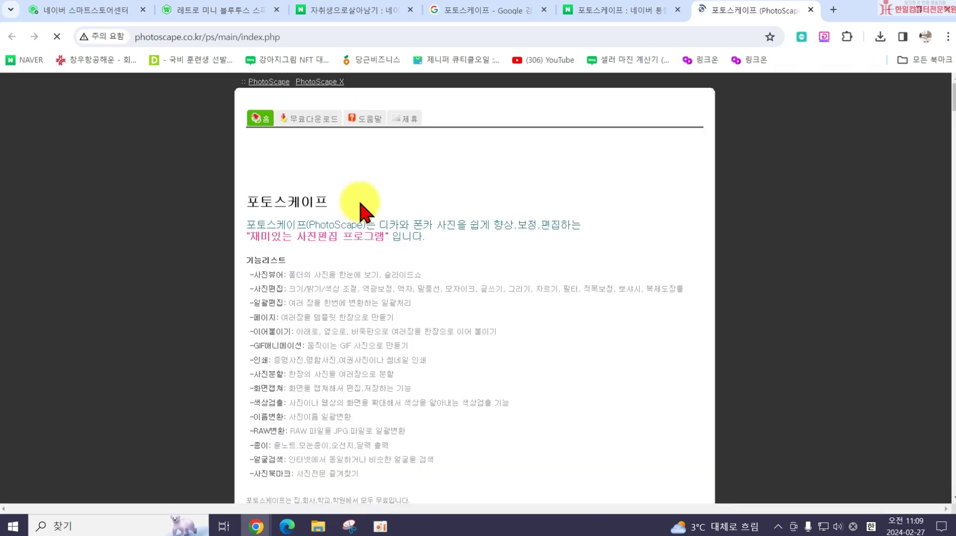
left_click(312, 122)
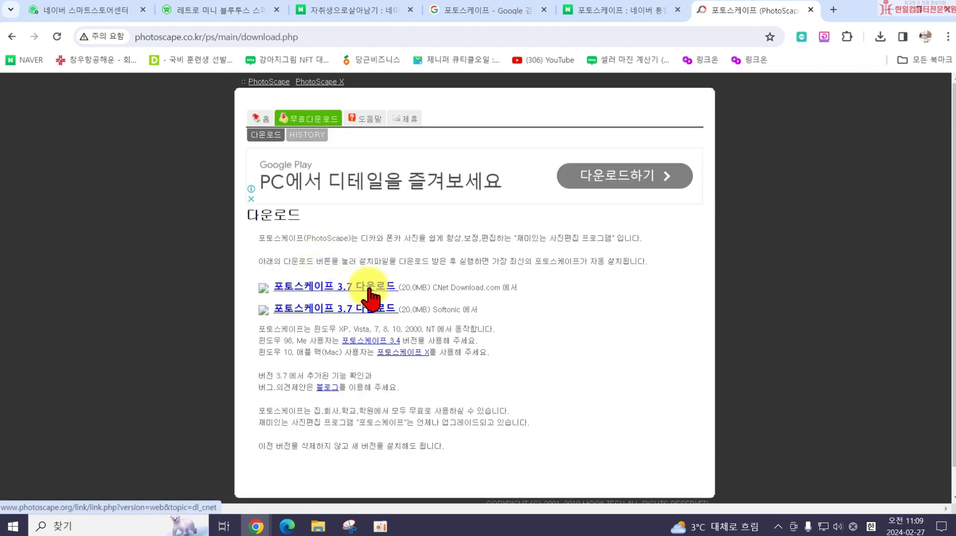
left_click(324, 288)
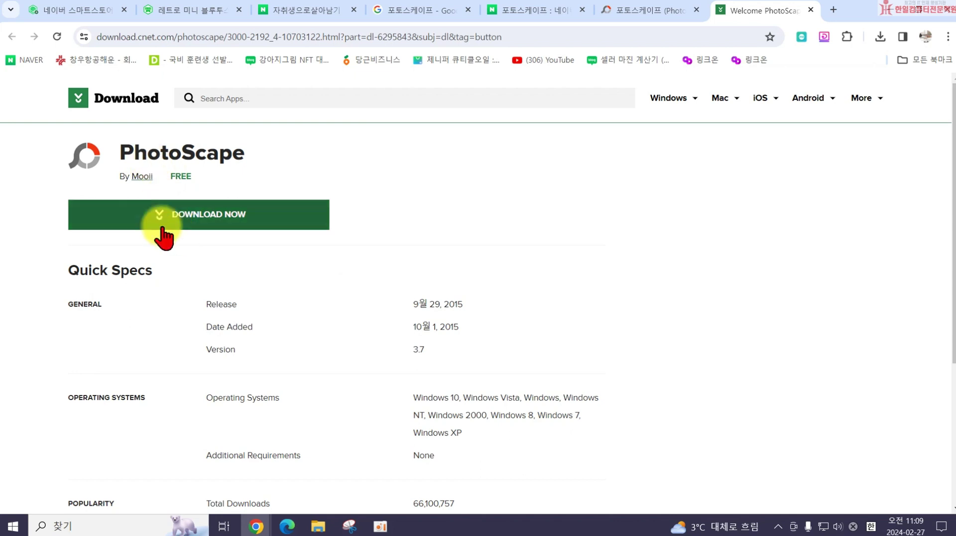
Step: Start the PhotoScape download on the CNet page, dismissing the Avast advertisement and restarting the download
left_click(199, 222)
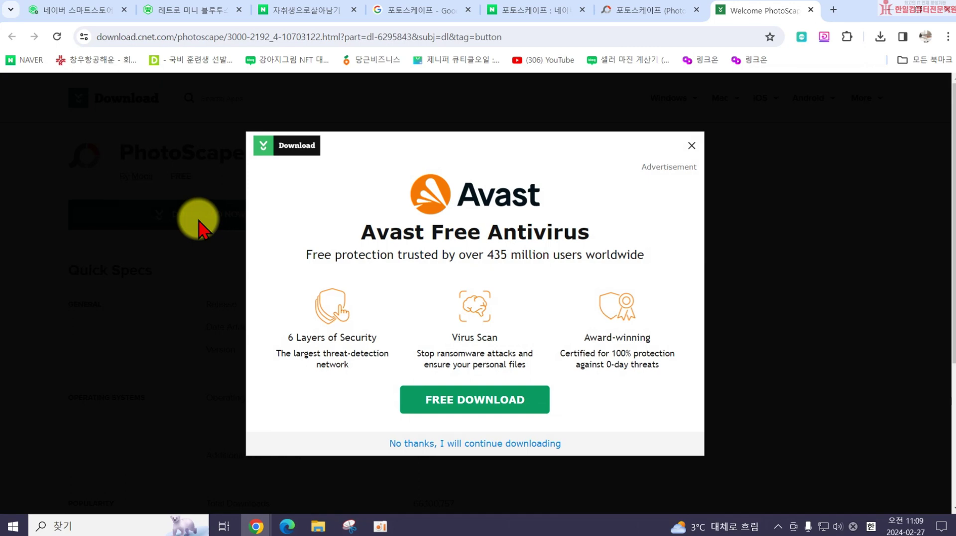
left_click(690, 144)
left_click(588, 167)
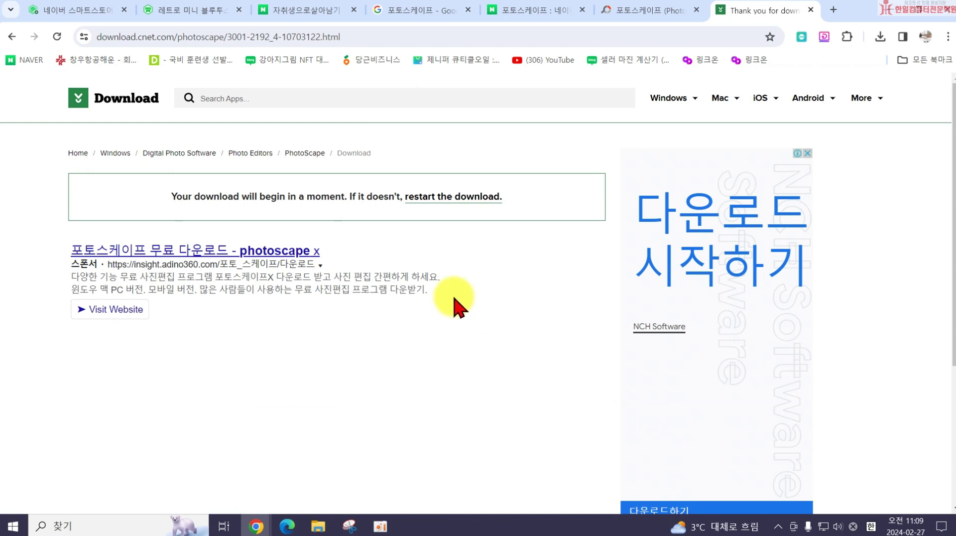
scroll(468, 368, "down", 1)
scroll(468, 368, "up", 1)
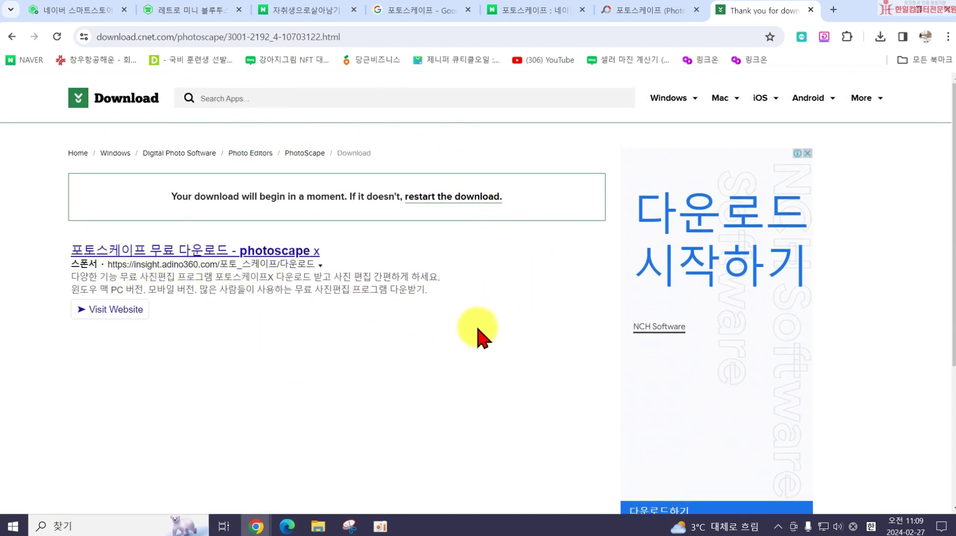
left_click(440, 198)
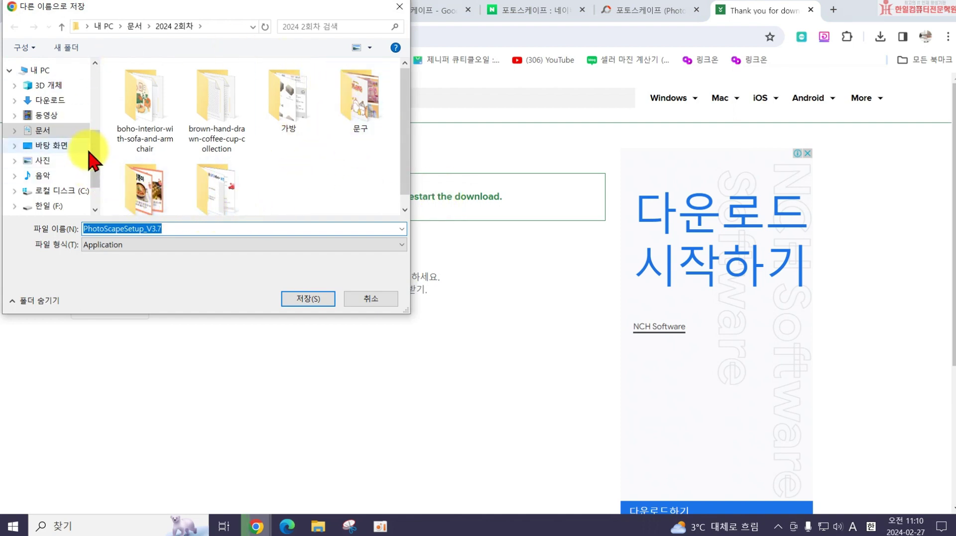
Step: Save the installer PhotoScapeSetup_V3.7 to the desktop (바탕 화면)
left_click_drag(96, 145, 96, 97)
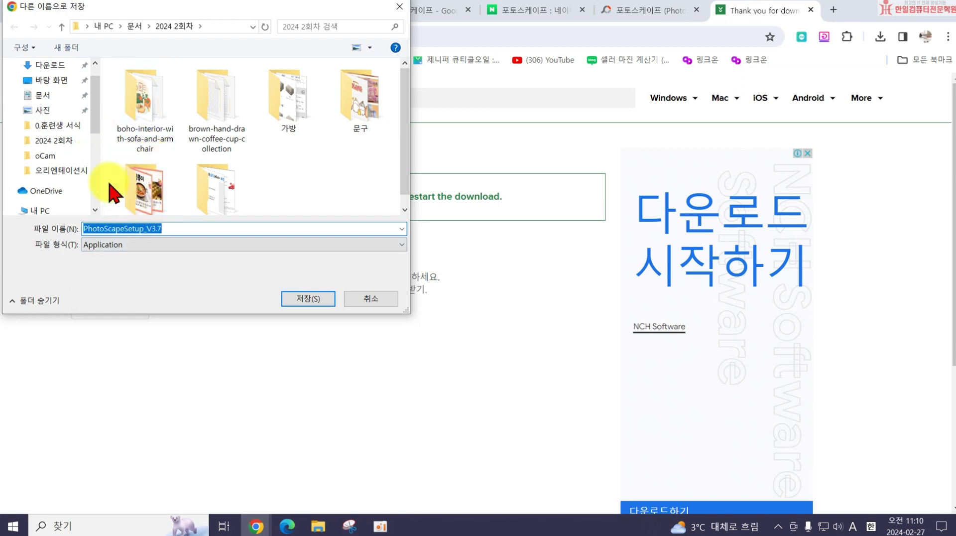
scroll(80, 95, "up", 2)
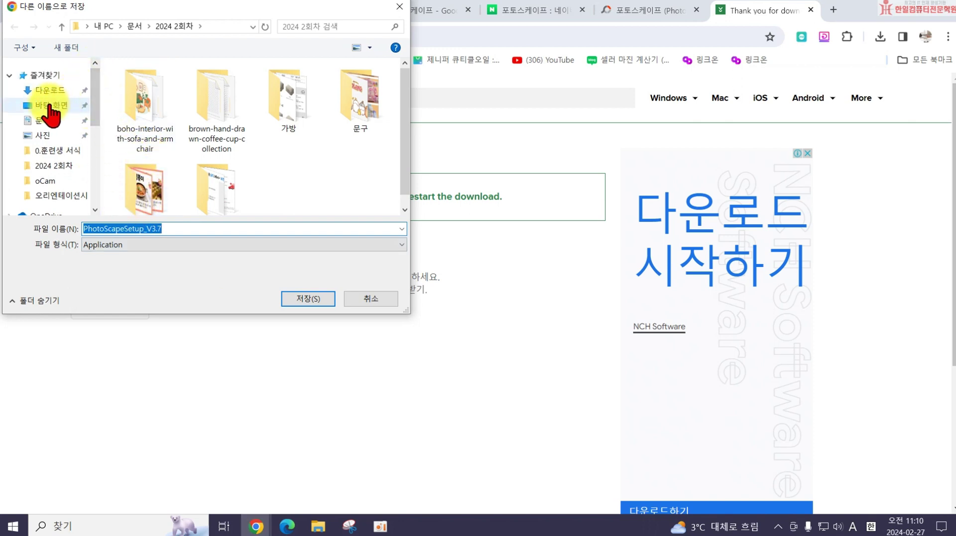
left_click(50, 105)
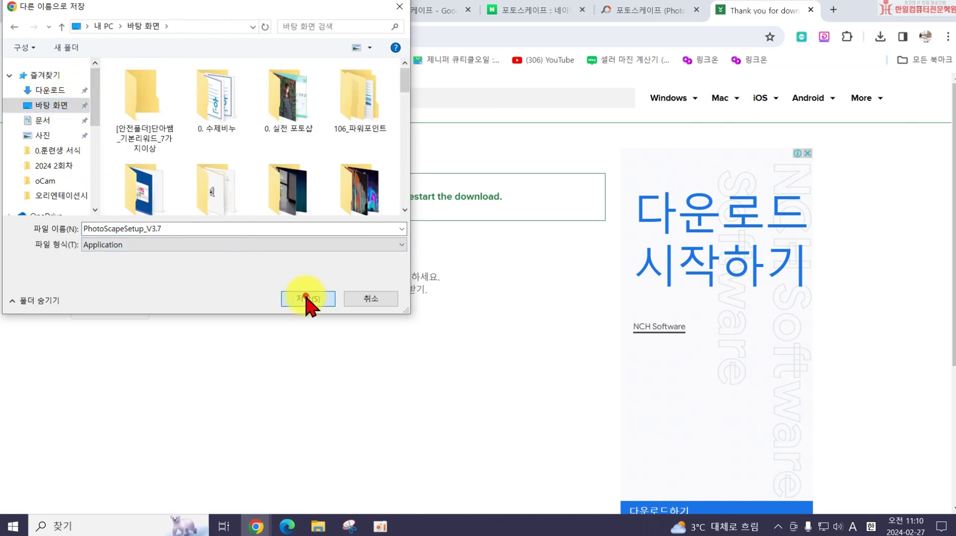
left_click(308, 299)
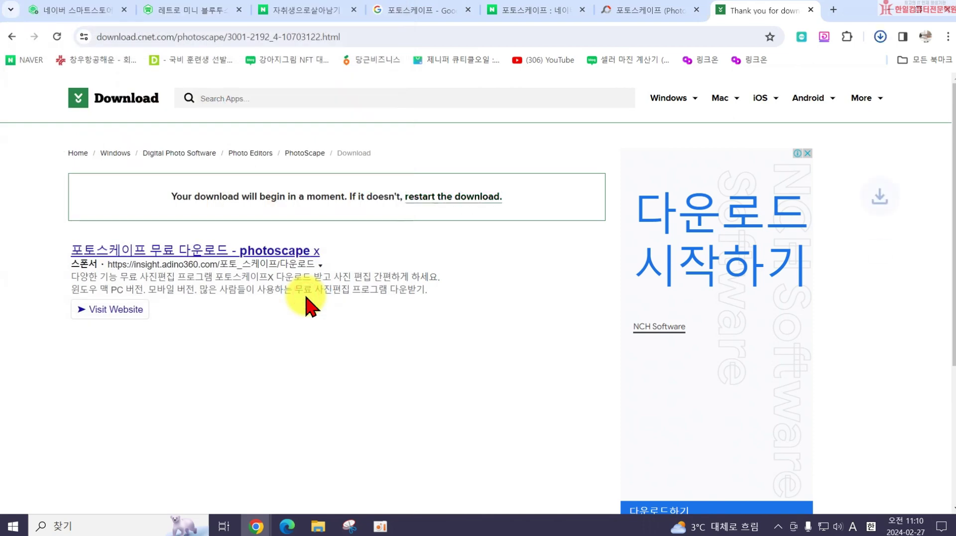
Step: Run the downloaded PhotoScapeSetup_V3.7.exe, install 포토스케이프 V3.7 with its default options and finish the setup
left_click(879, 37)
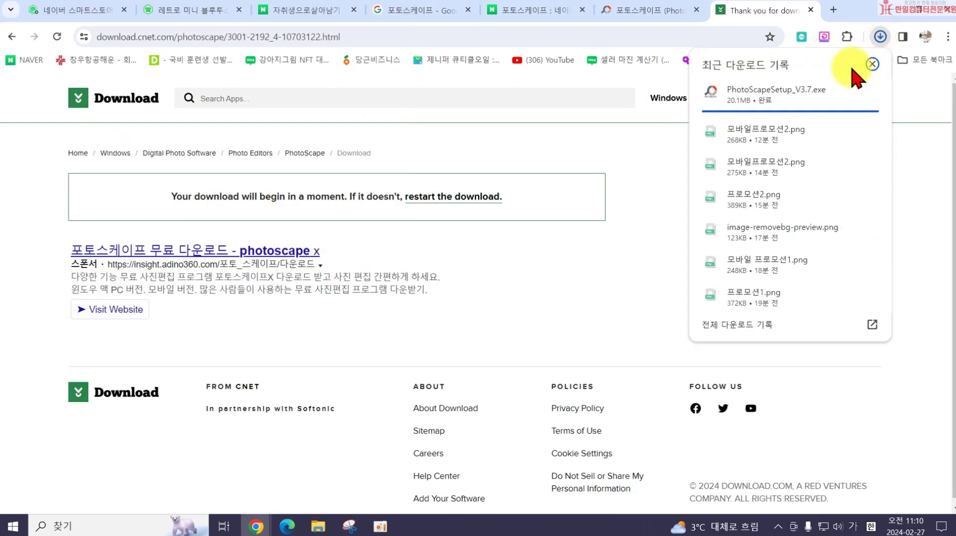
left_click(796, 106)
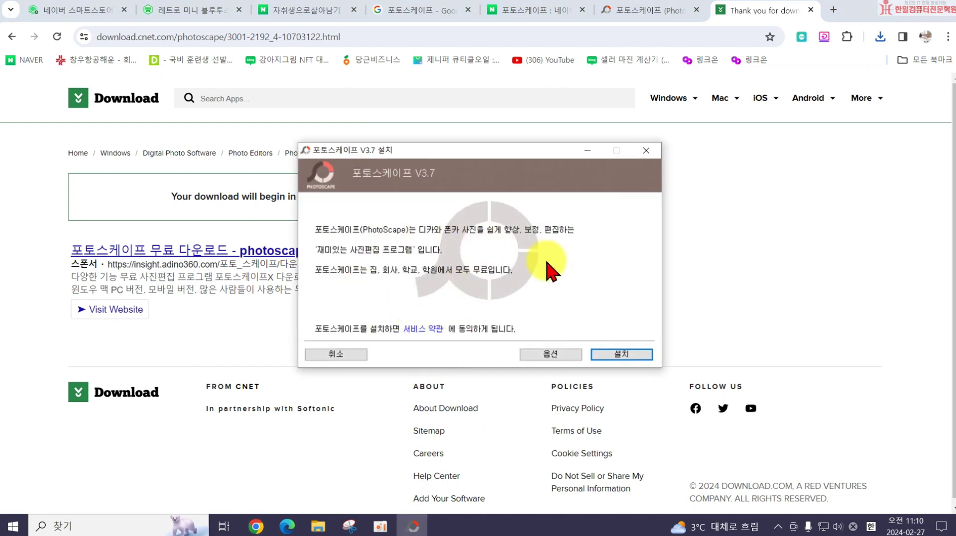
left_click(620, 355)
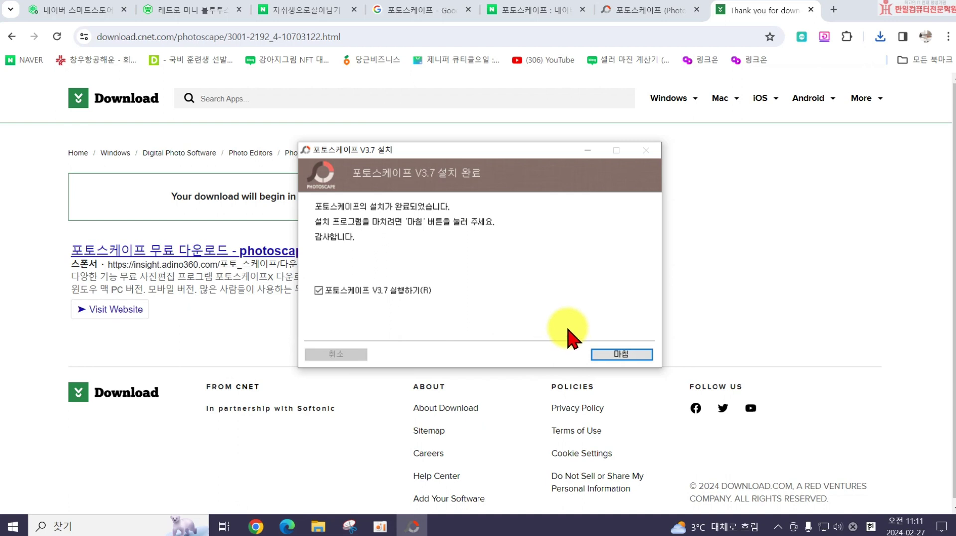
left_click(615, 355)
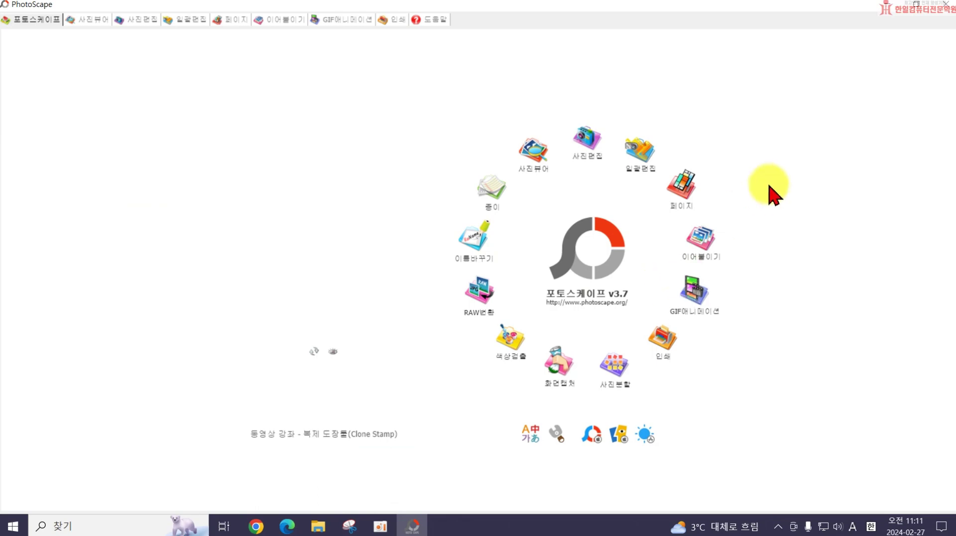
Step: Close PhotoScape and the browser, and delete the PhotoScapeSetup_V3.7 installer from the desktop
left_click(946, 7)
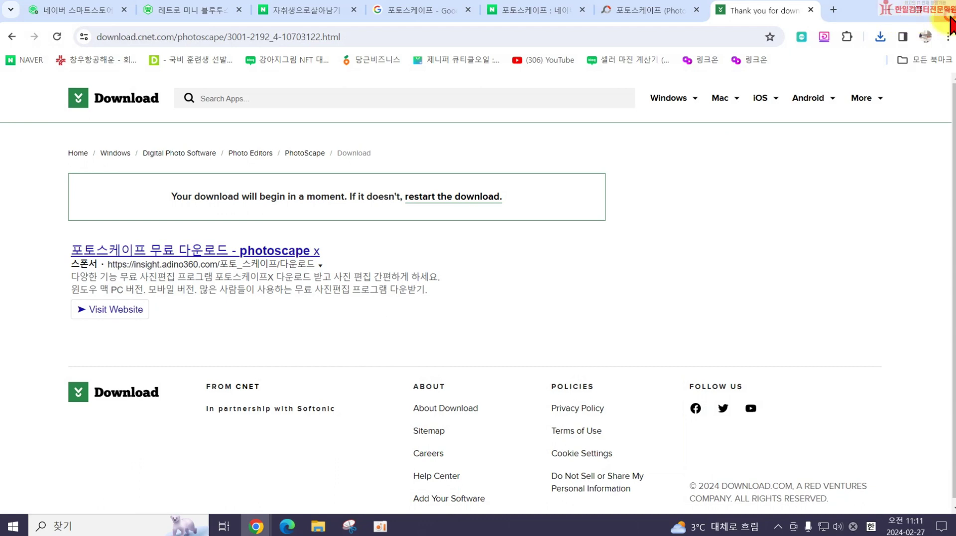
left_click(945, 8)
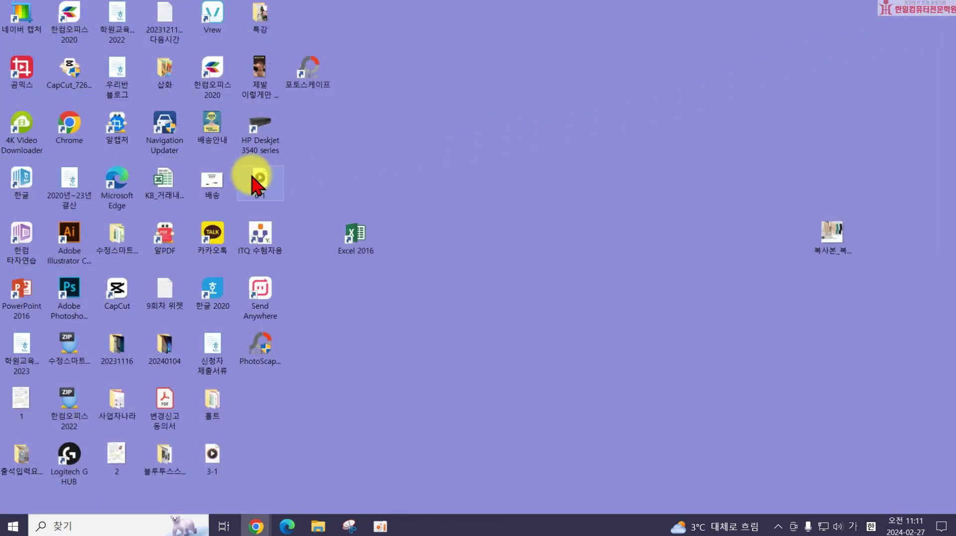
left_click(260, 351)
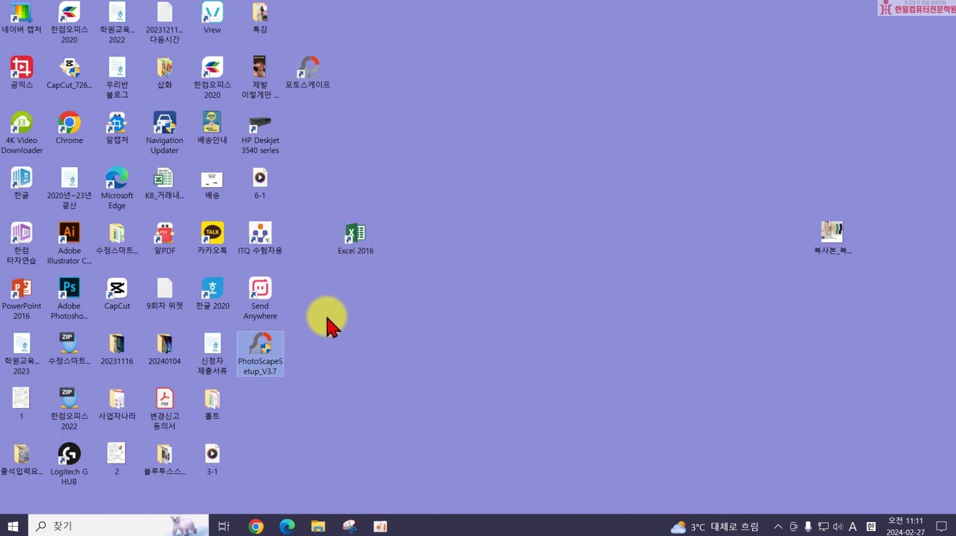
key("Delete")
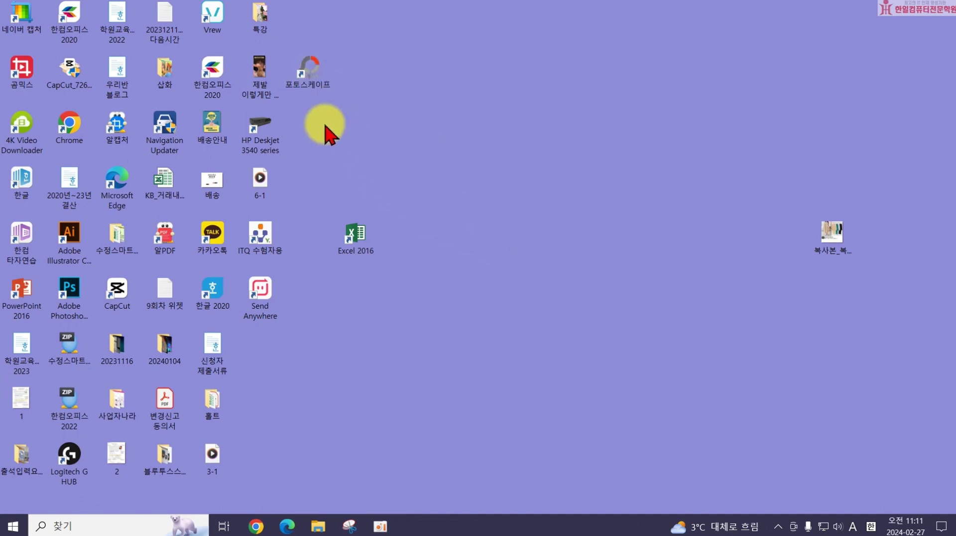
Step: Launch PhotoScape from its desktop shortcut and open the photo editor (사진편집)
double_click(311, 72)
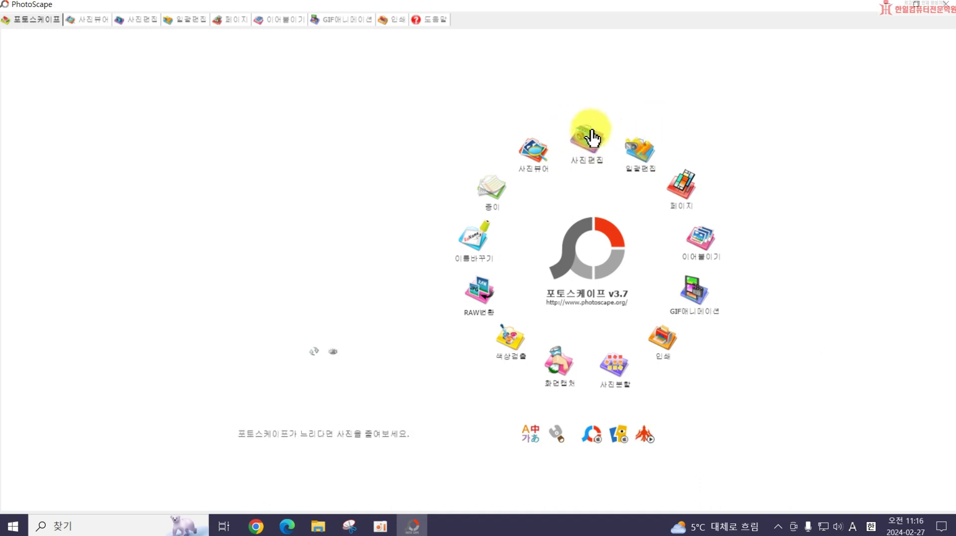
left_click(583, 140)
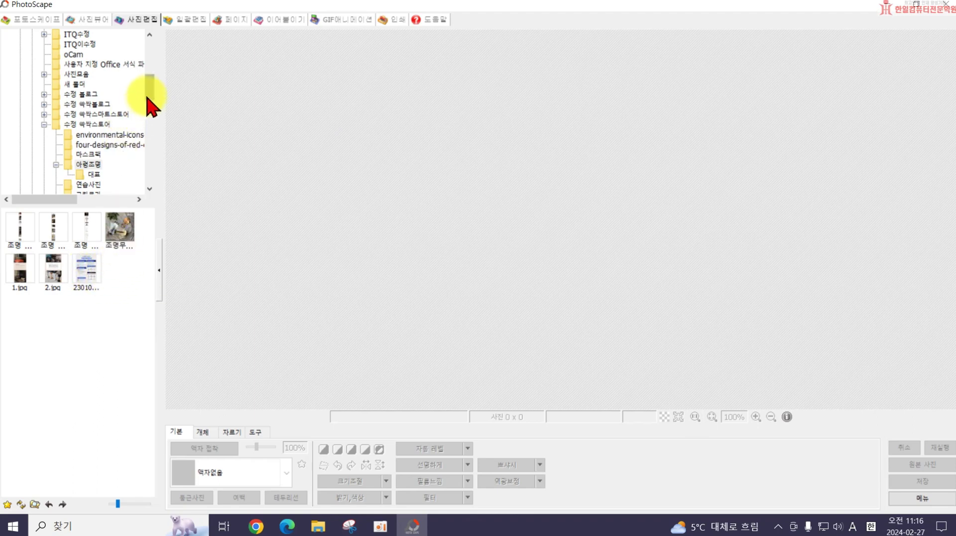
Step: Open the 2024 2회차 folder of the 문서 library in the editor's folder tree
left_click_drag(151, 93, 154, 58)
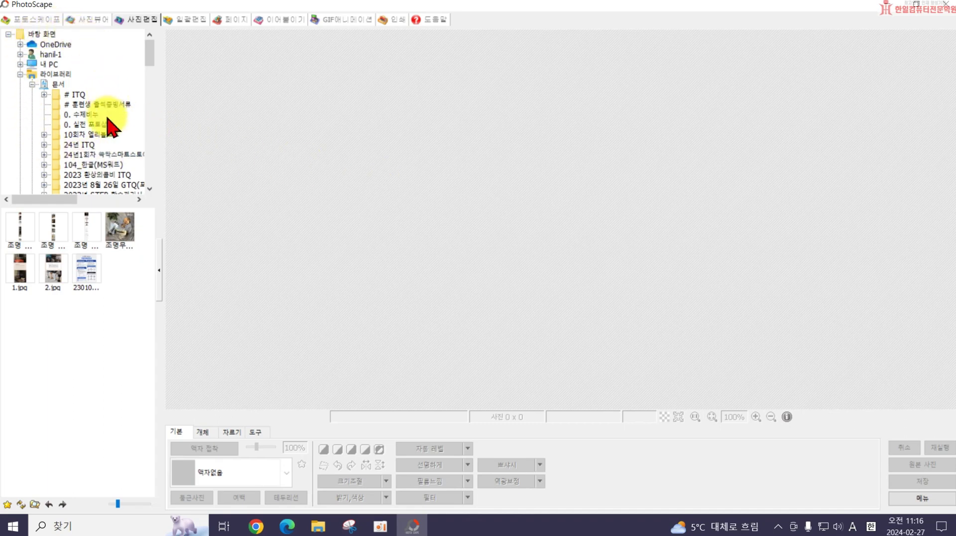
scroll(103, 167, "down", 12)
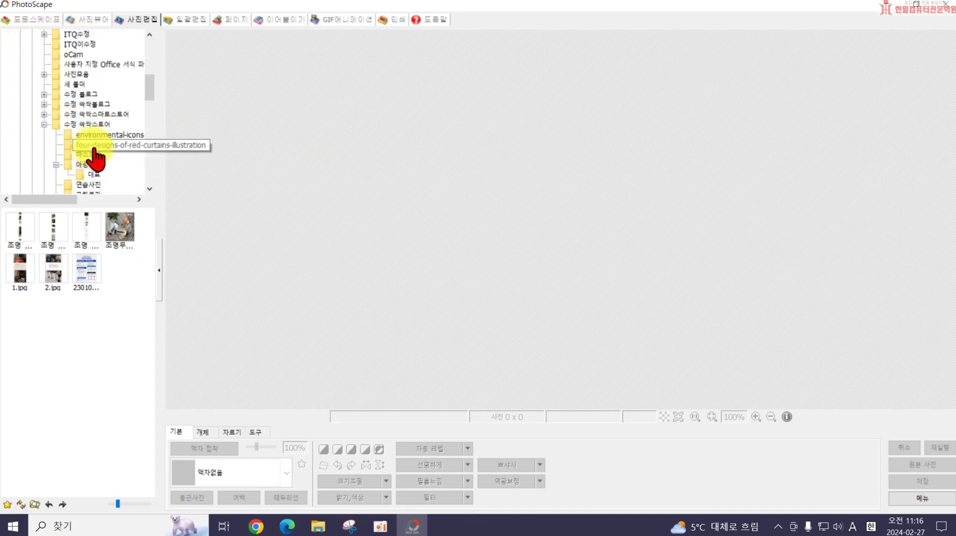
scroll(98, 160, "up", 12)
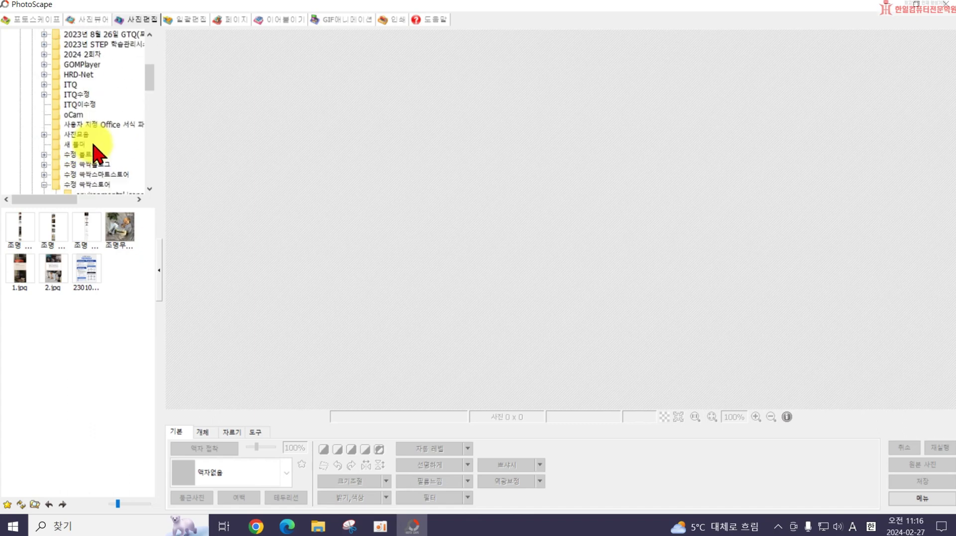
scroll(94, 150, "down", 2)
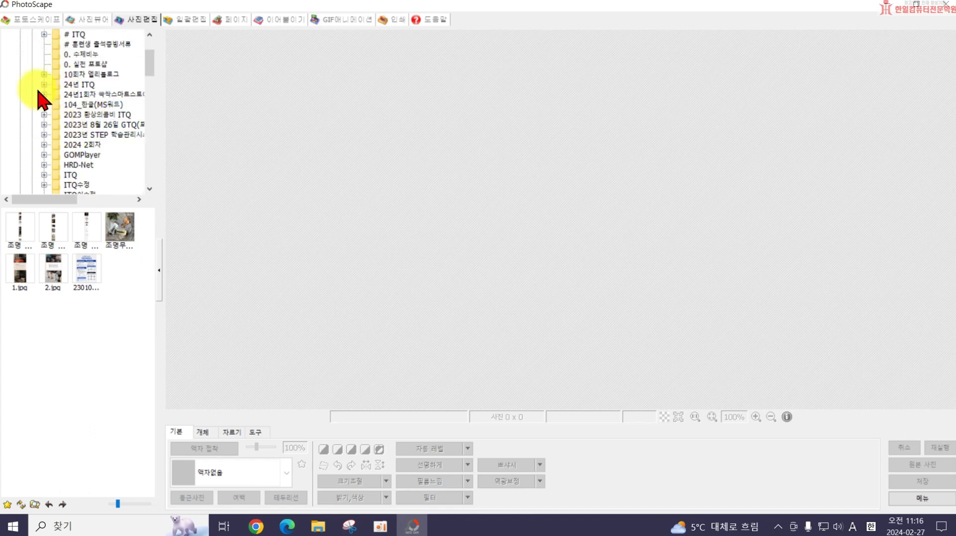
scroll(79, 110, "up", 2)
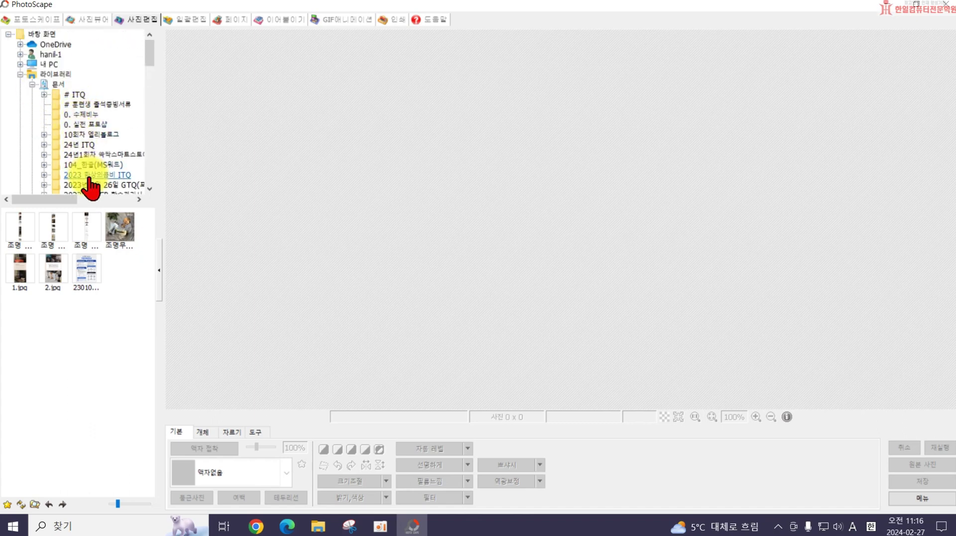
scroll(79, 174, "down", 1)
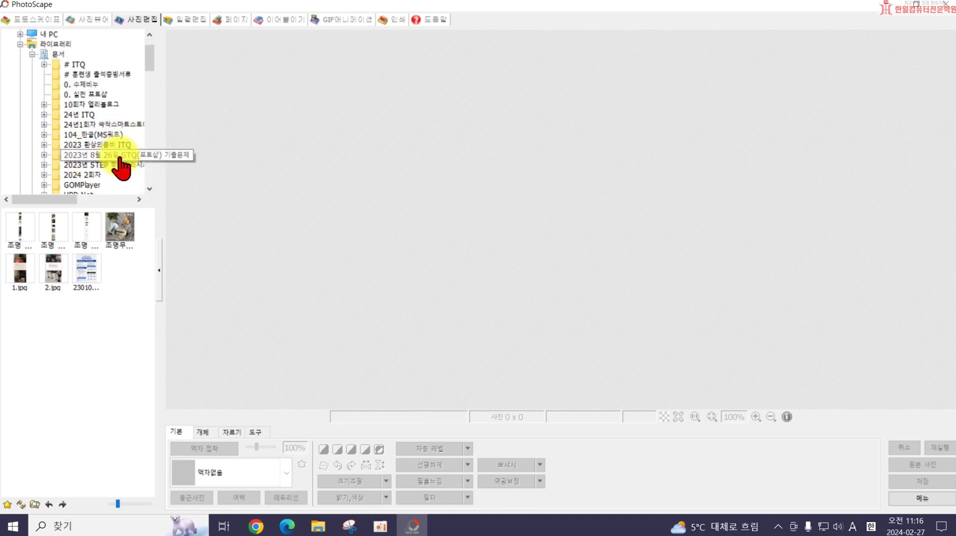
left_click(96, 176)
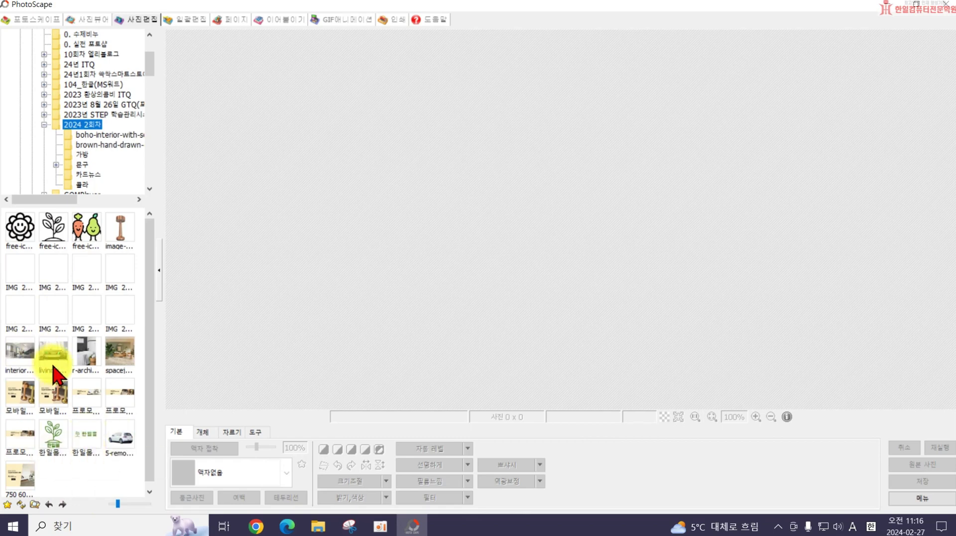
Step: Slightly enlarge the photo thumbnails of the 2024 2회차 folder and look through them
left_click(118, 503)
left_click_drag(118, 506, 445, 186)
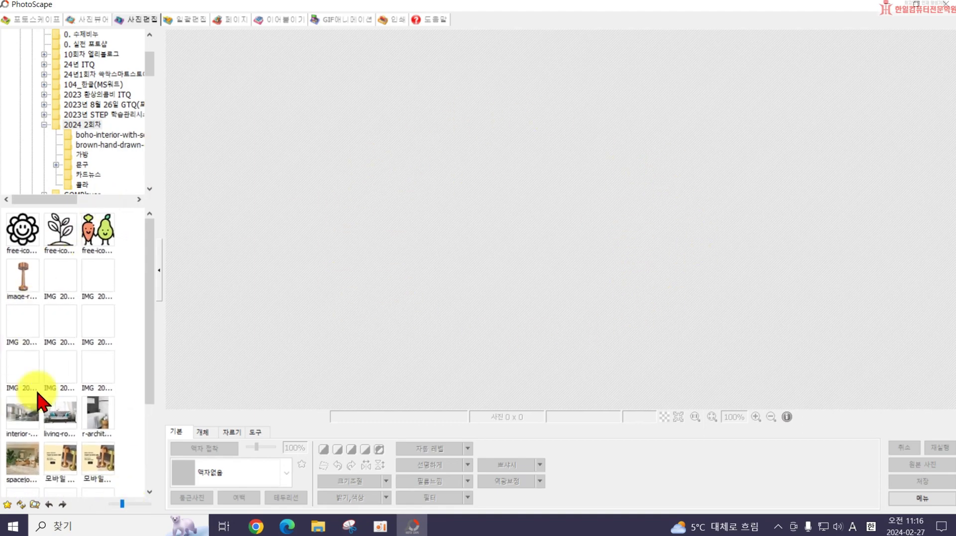
scroll(64, 419, "down", 3)
scroll(63, 423, "up", 3)
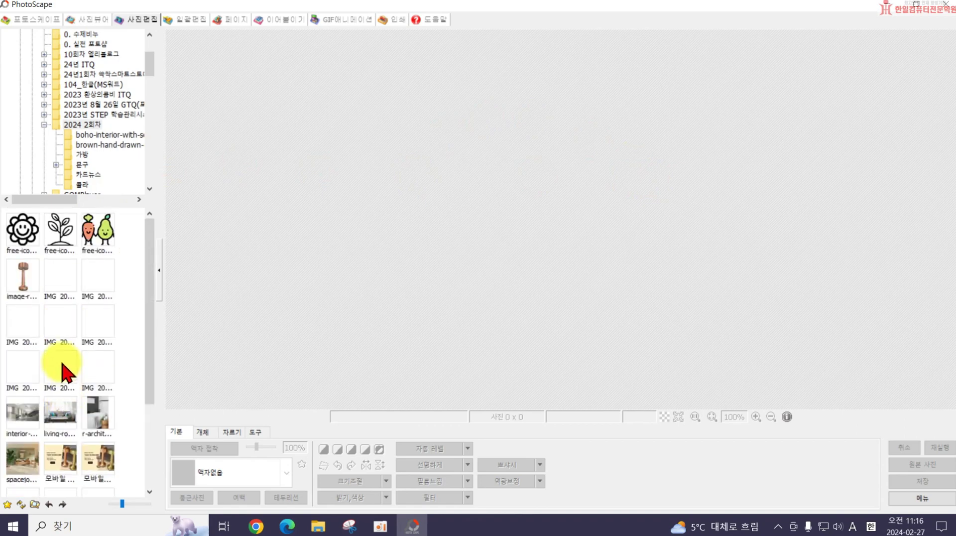
Step: Open 108205.jpg from the 문구 folder in the photo editor and enlarge it to 25% at its first section
left_click(83, 165)
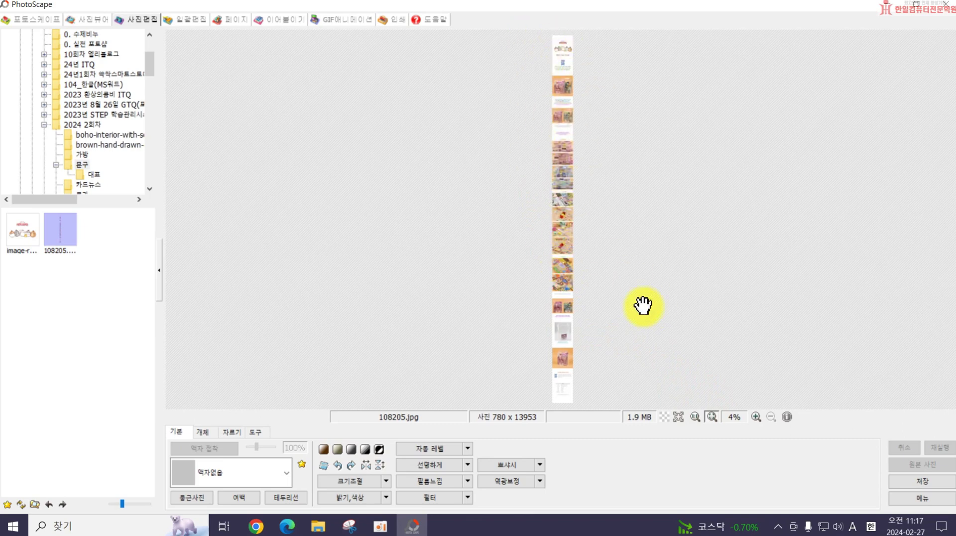
left_click(756, 416)
left_click(755, 417)
left_click(755, 419)
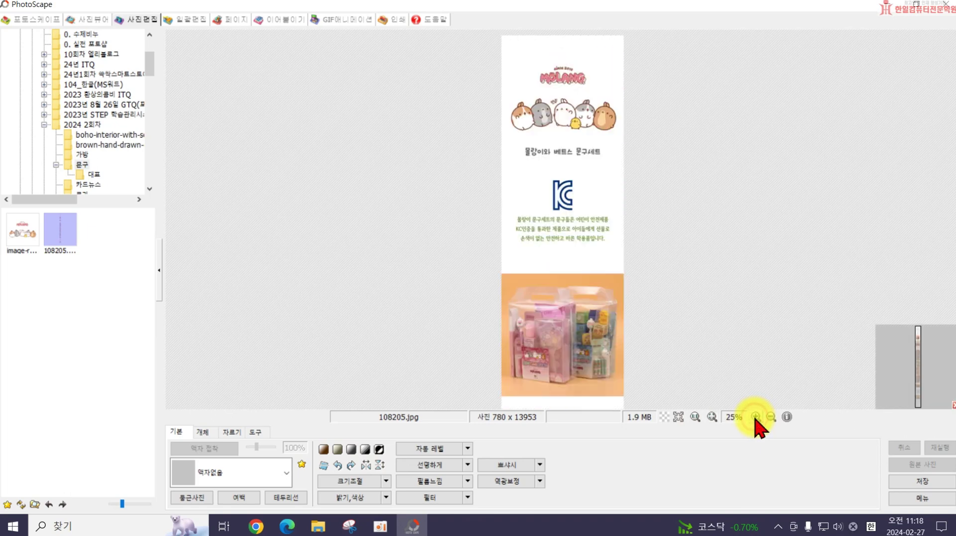
left_click_drag(677, 298, 678, 232)
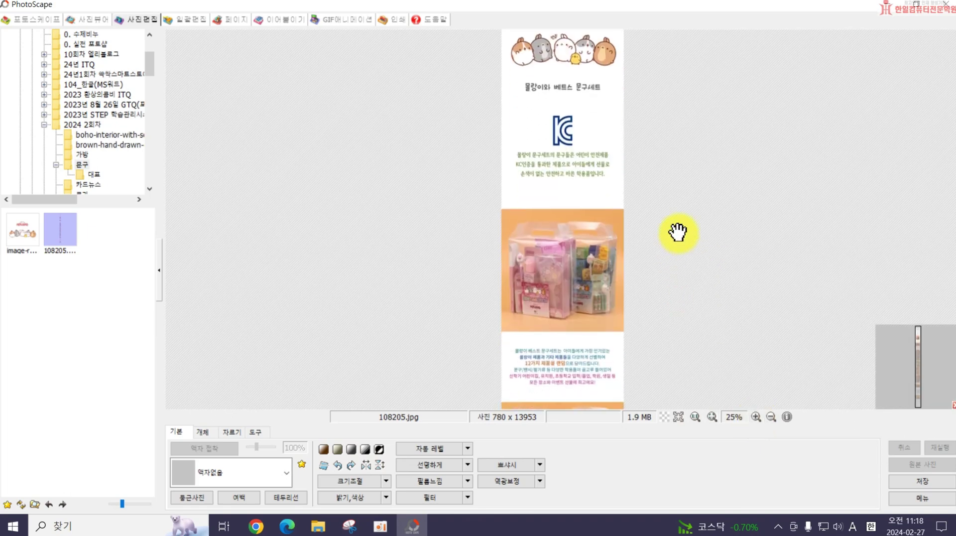
left_click_drag(664, 274, 664, 356)
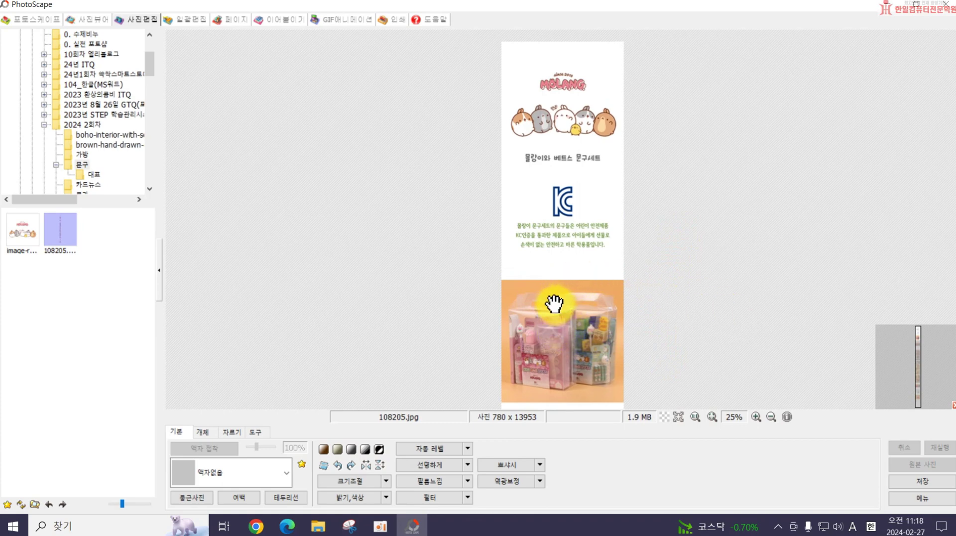
left_click_drag(553, 302, 551, 351)
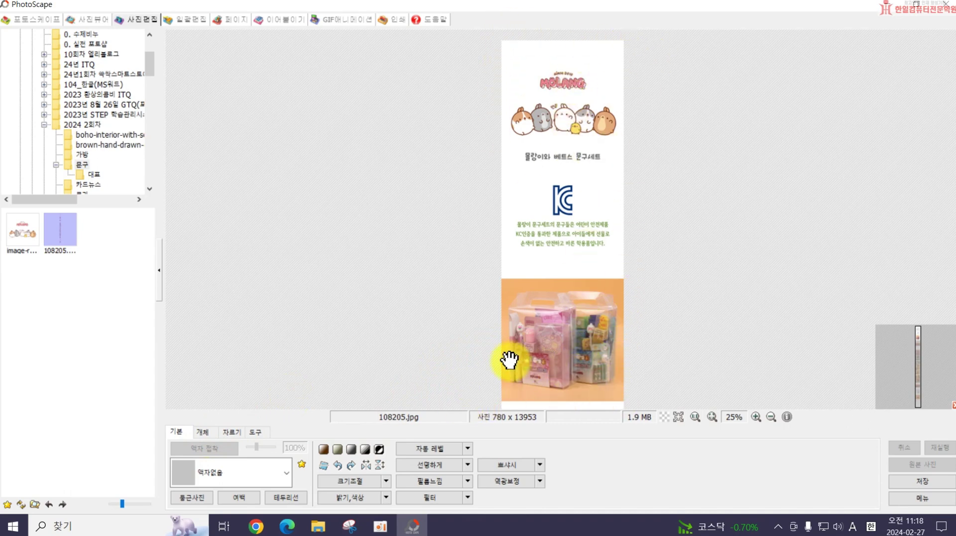
Step: Crop-select the first section of the image, about 780 x 2320 pixels, and save only that area as JPEG 1 at 100% quality
left_click(231, 432)
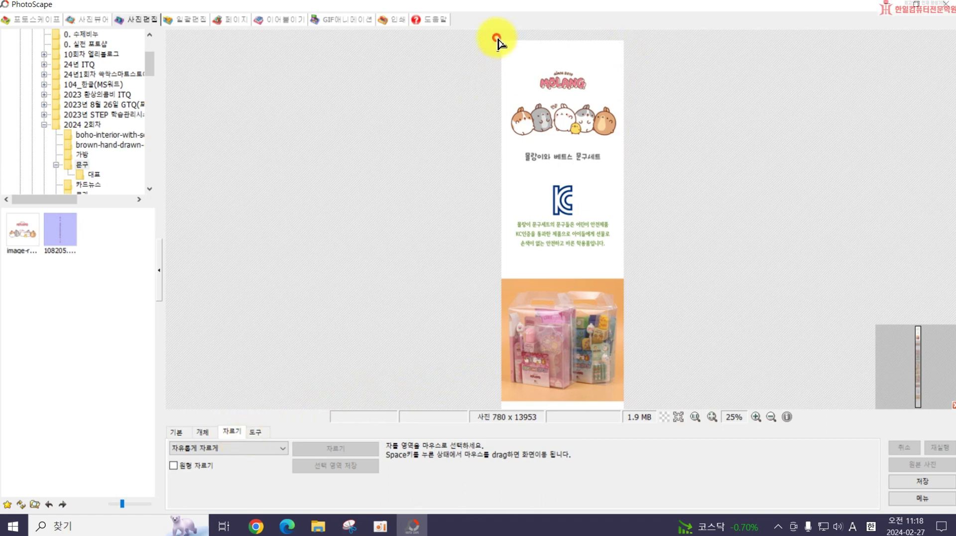
left_click_drag(497, 39, 651, 408)
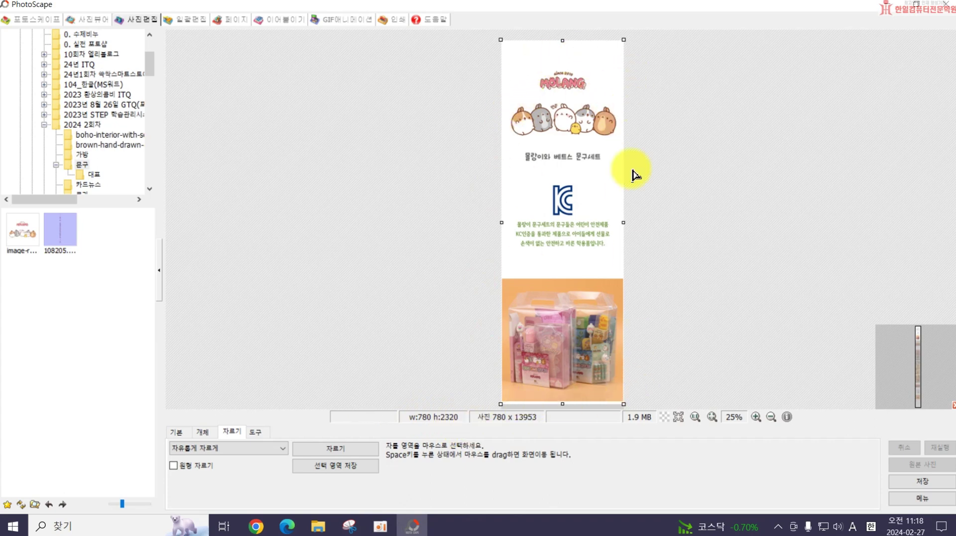
left_click(339, 470)
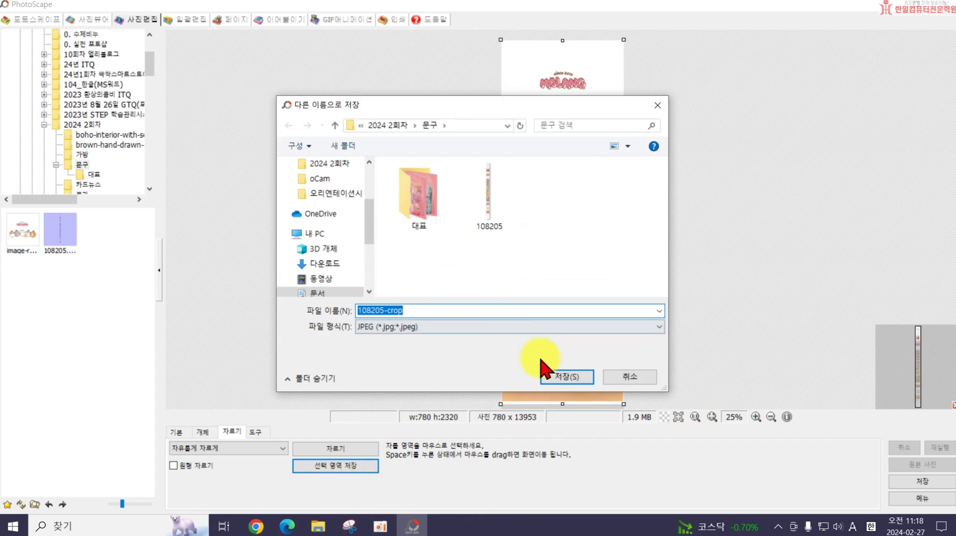
type("1")
left_click(563, 374)
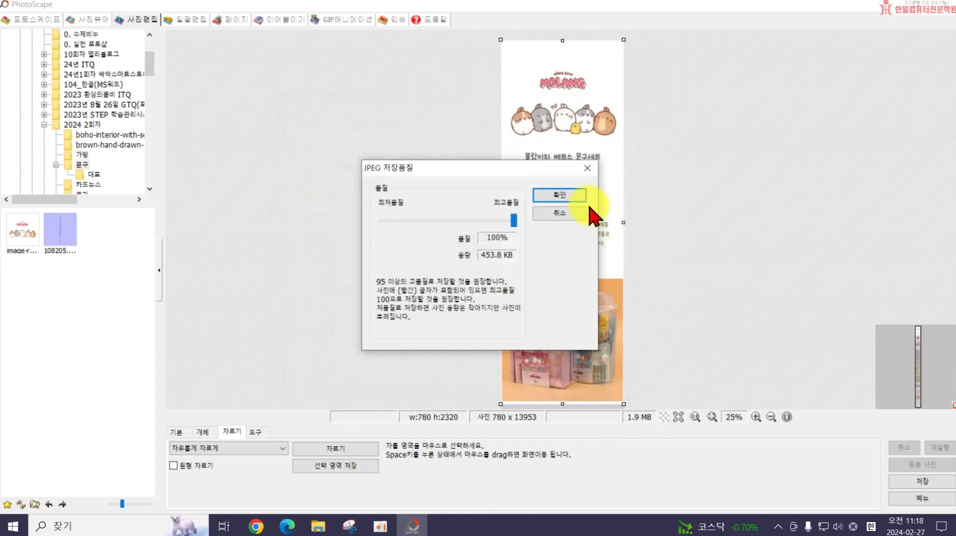
left_click(570, 194)
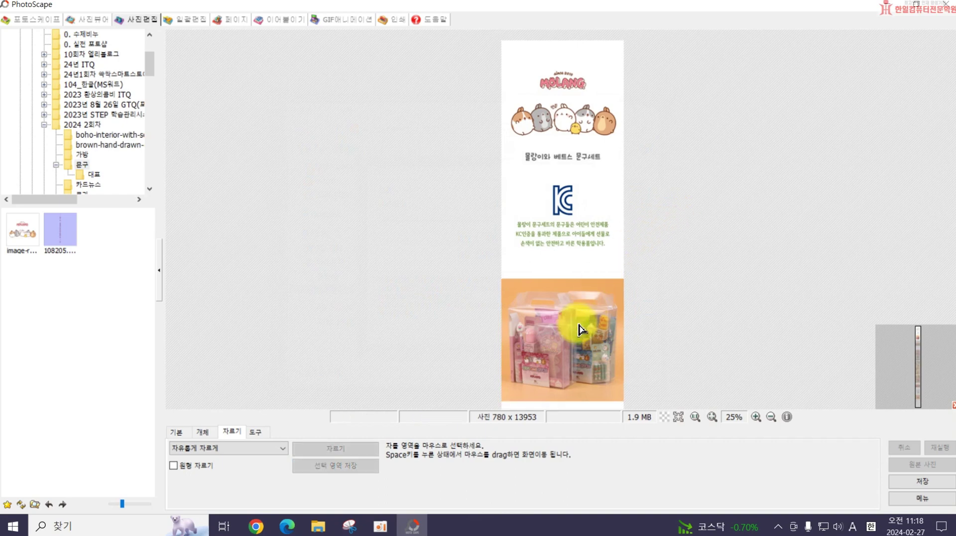
Step: Select the second section below the first product photo, about 780 x 2128 pixels, and save that area as JPEG 2 at 100% quality
left_click_drag(554, 240, 555, 367)
left_click(575, 354)
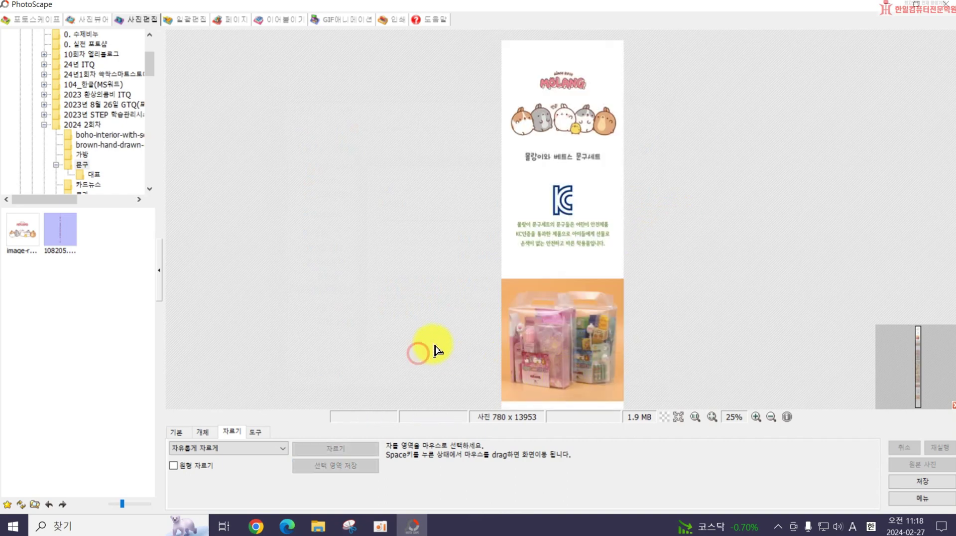
left_click_drag(559, 299, 575, 162)
left_click_drag(563, 354, 566, 234)
mouse_move(565, 227)
left_mouse_down()
mouse_move(568, 188)
mouse_move(567, 227)
left_mouse_up()
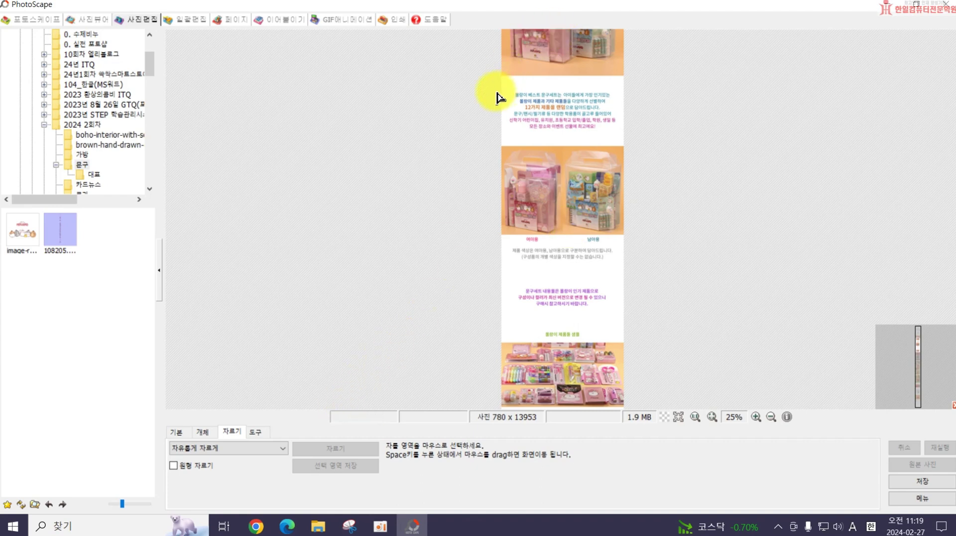
left_click_drag(500, 77, 644, 417)
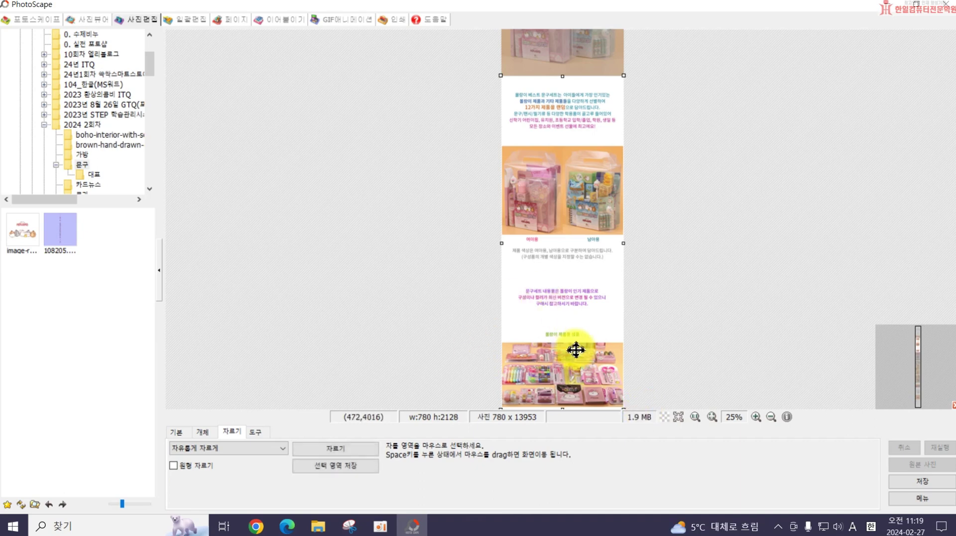
left_click(318, 466)
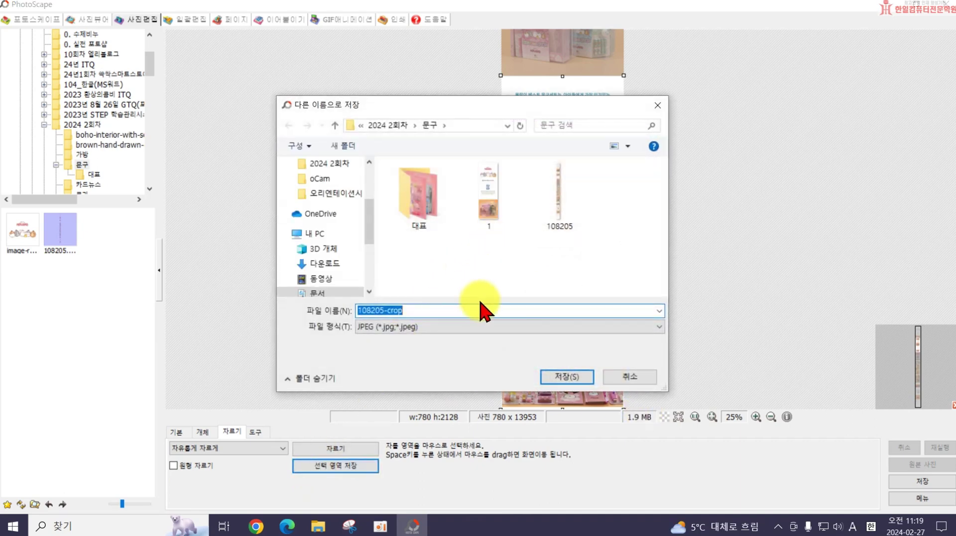
type("1")
left_click(566, 377)
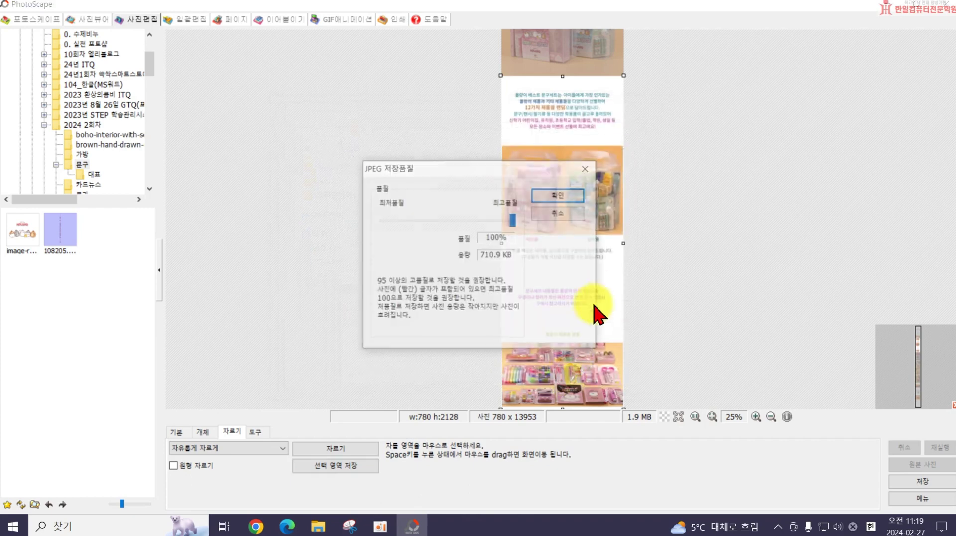
left_click(557, 195)
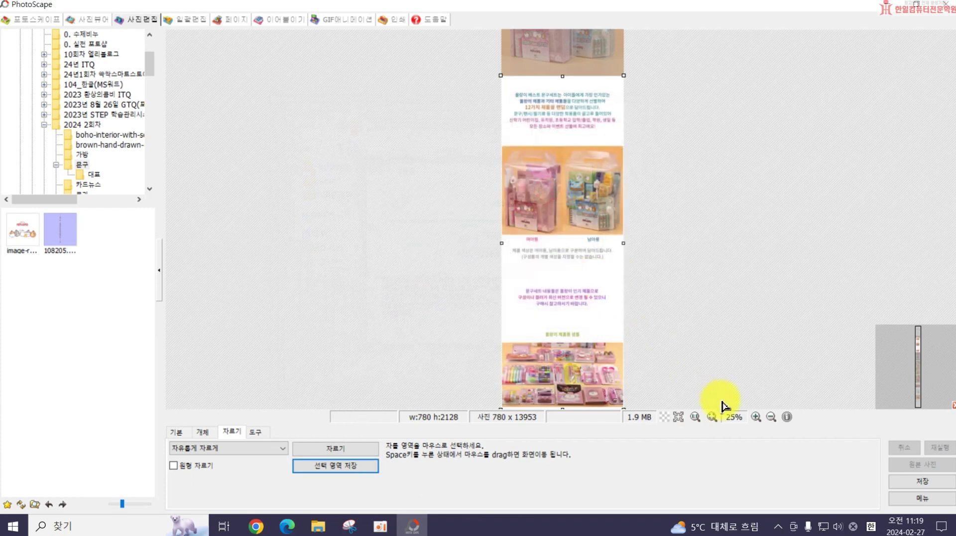
Step: Clear the crop selection and show the middle part of the long image at 10% zoom
left_click(755, 417)
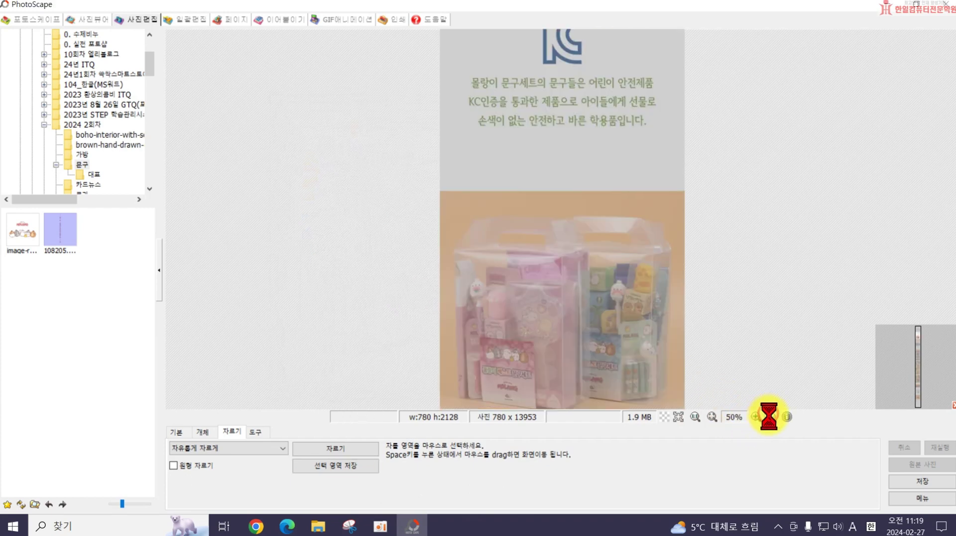
left_click(770, 417)
left_click(770, 417)
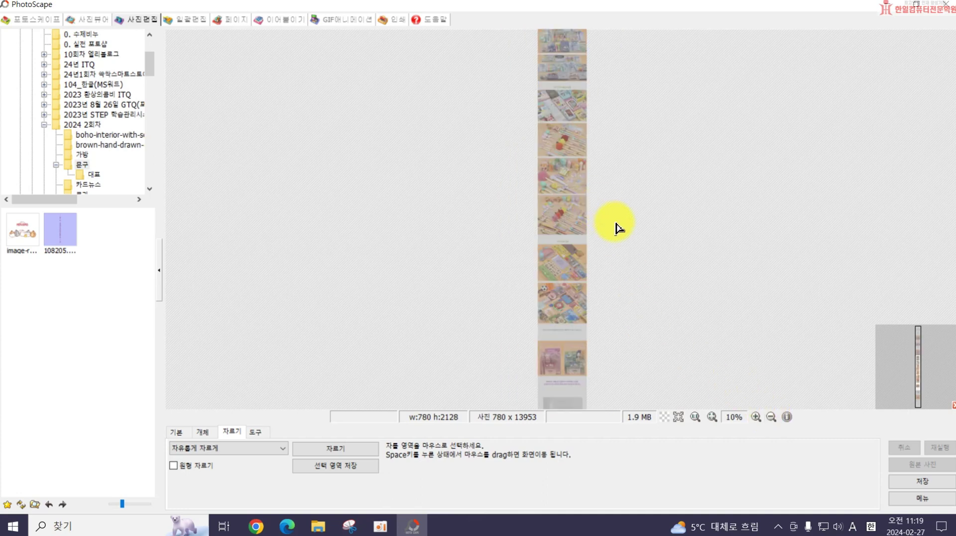
left_click(705, 112)
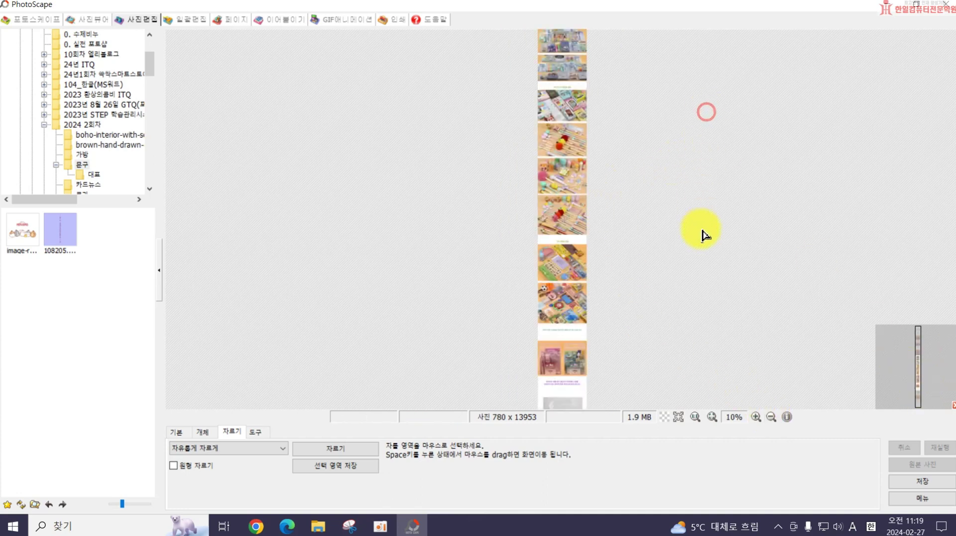
left_click_drag(551, 116, 567, 229)
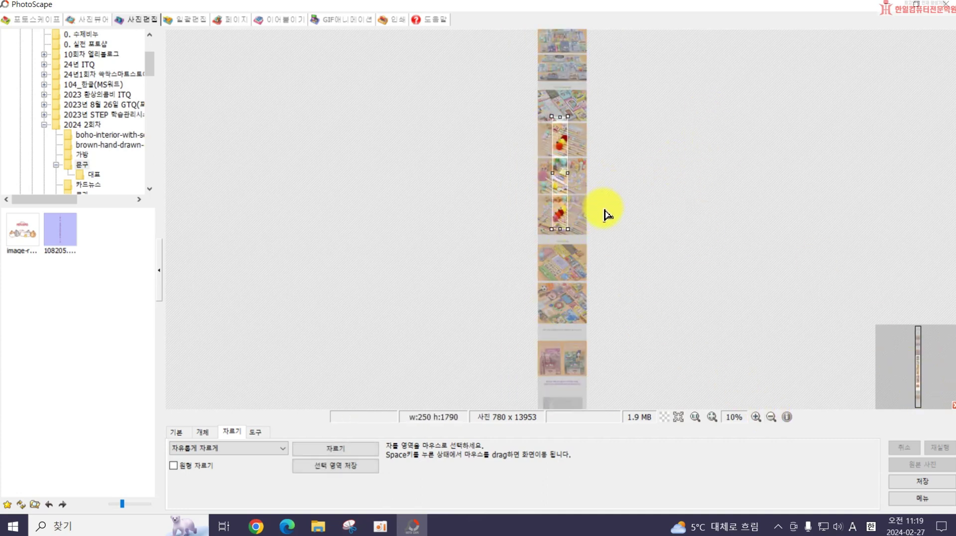
left_click(603, 261)
key("space")
left_click_drag(564, 158, 585, 217)
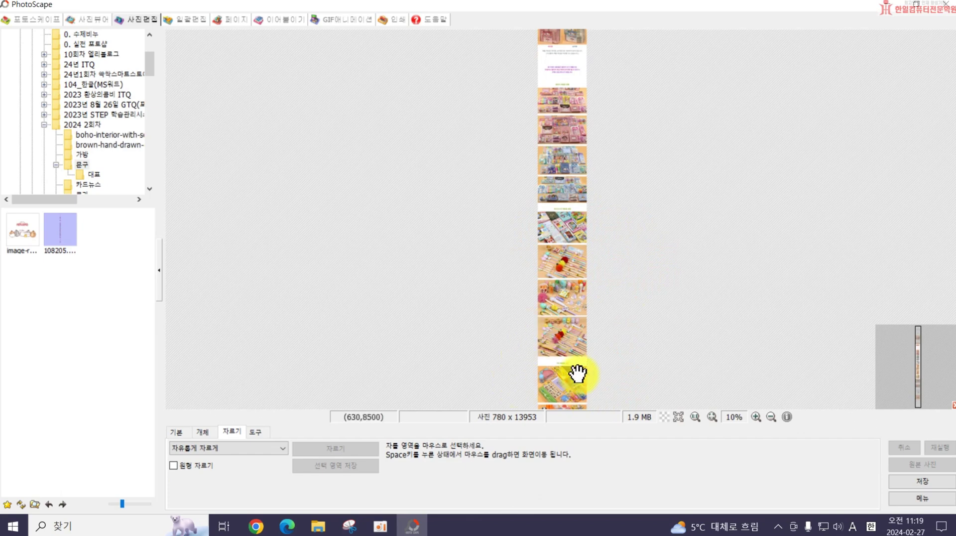
left_click_drag(578, 374, 577, 292)
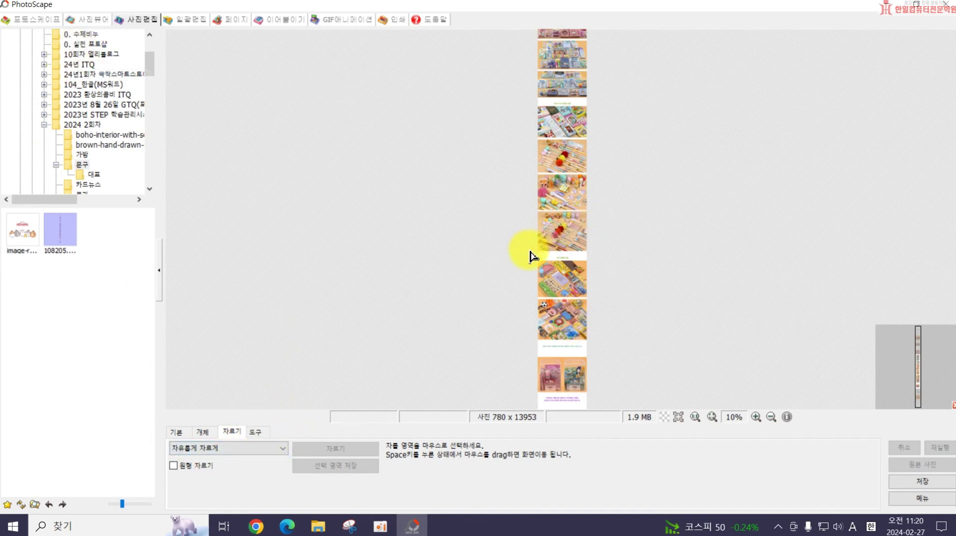
Step: Save an approximately 780 x 2450 pixel section, ending below the paired product box photo, as JPEG 3 at 100% quality and deselect it
left_click_drag(531, 252, 560, 413)
left_click(354, 467)
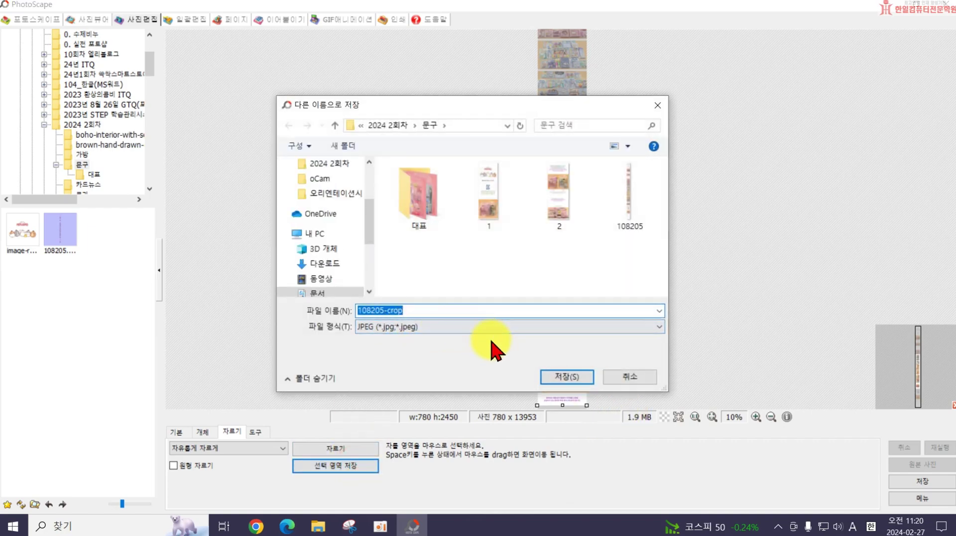
type("3")
left_click(557, 375)
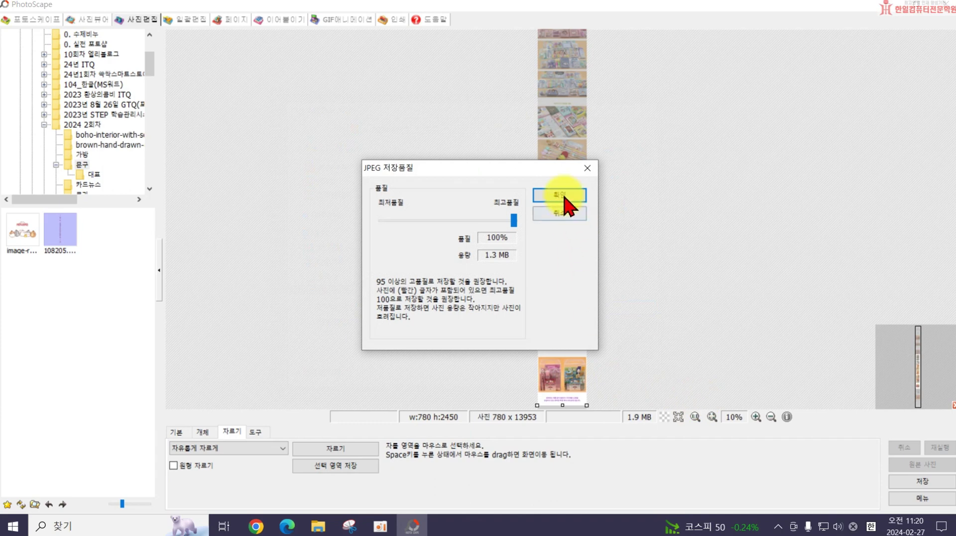
left_click(562, 198)
left_click(672, 256)
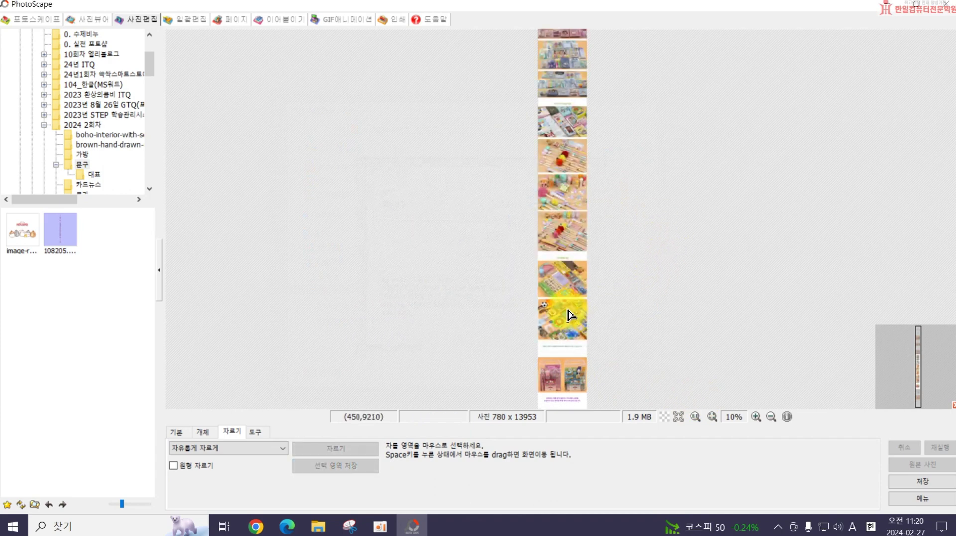
Step: Select the final section with the product table, about 780 x 3020 pixels, save that area as JPEG 4, and deselect it
left_click_drag(551, 313, 572, 100)
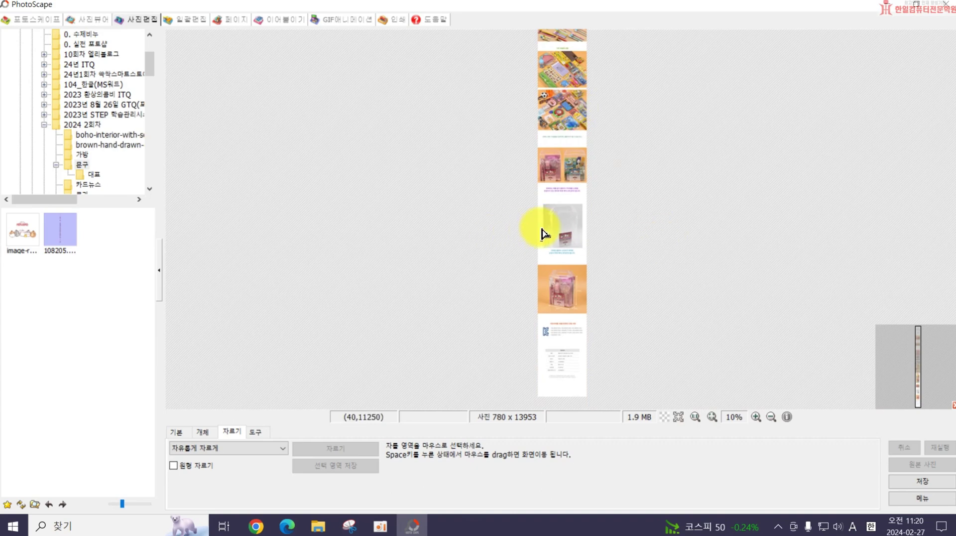
mouse_move(518, 197)
left_mouse_down()
mouse_move(643, 428)
mouse_move(642, 391)
left_mouse_up()
left_click(360, 467)
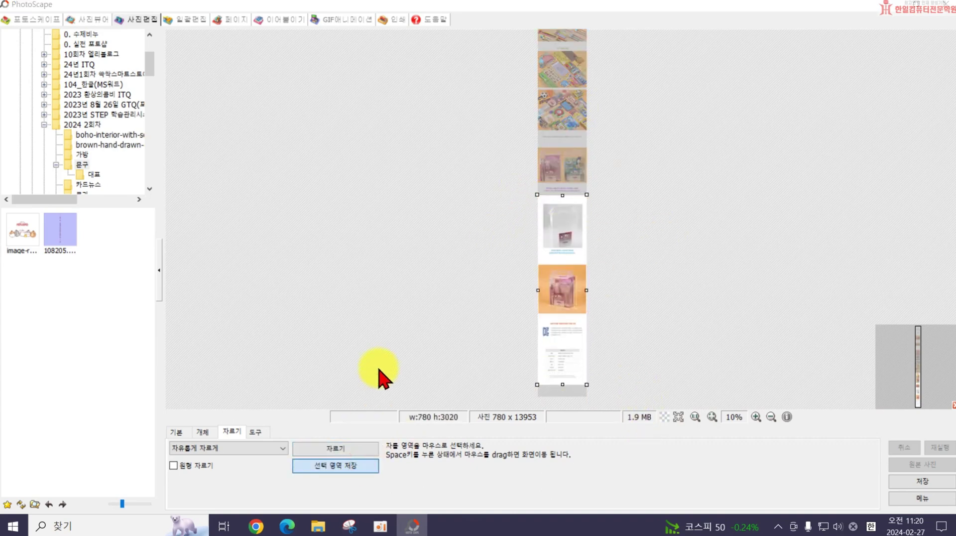
type("4")
left_click(566, 376)
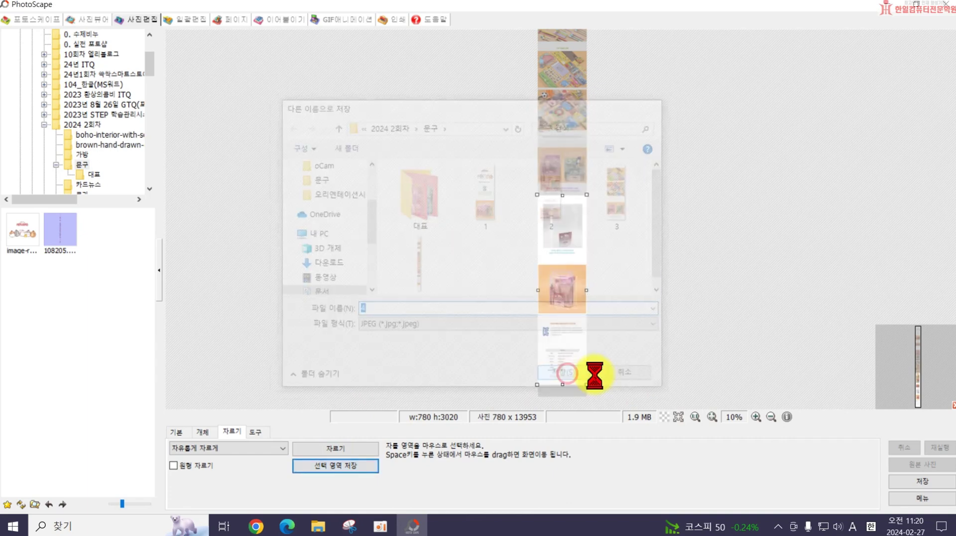
left_click(559, 195)
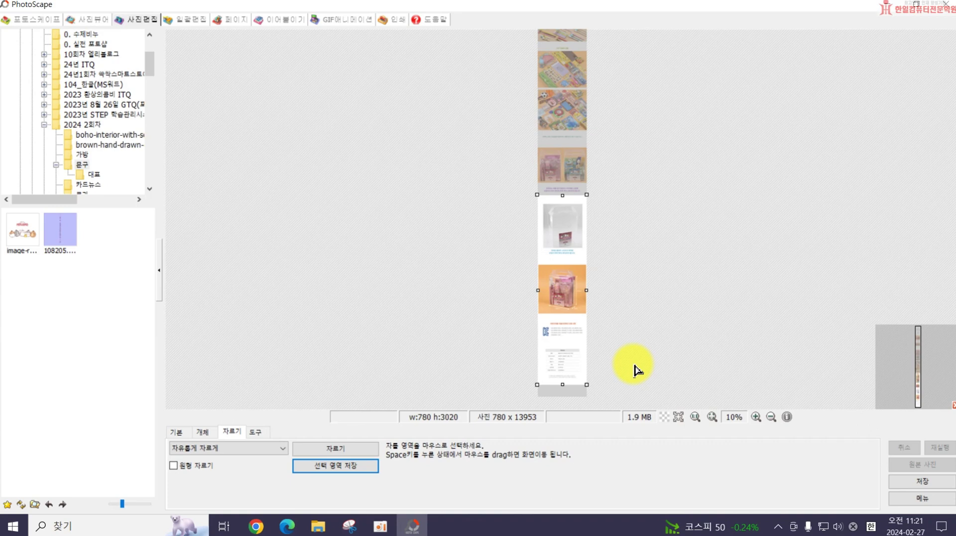
left_click(454, 218)
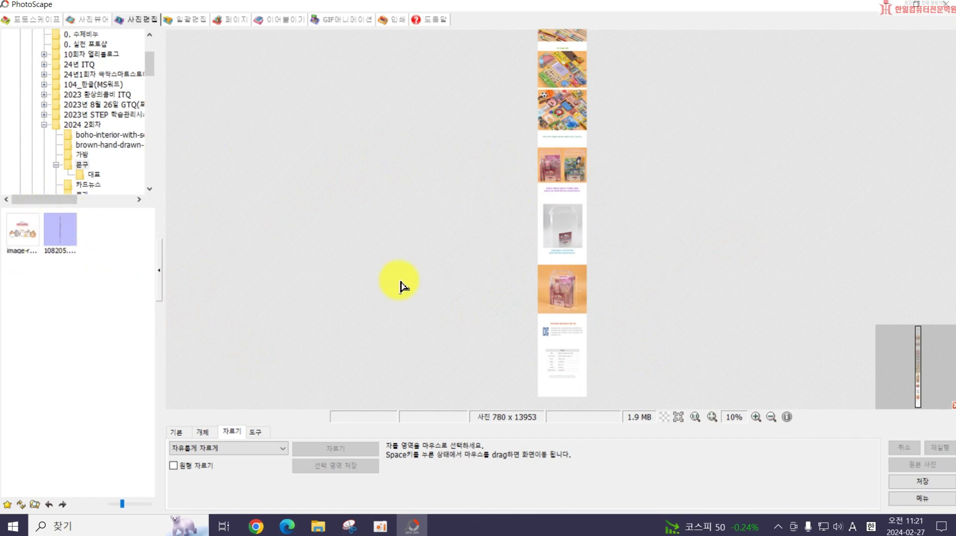
Step: Switch to Chrome, search NAVER for 도매꾹, and open the 돈버는쇼핑 도매꾹 site
mouse_move(256, 523)
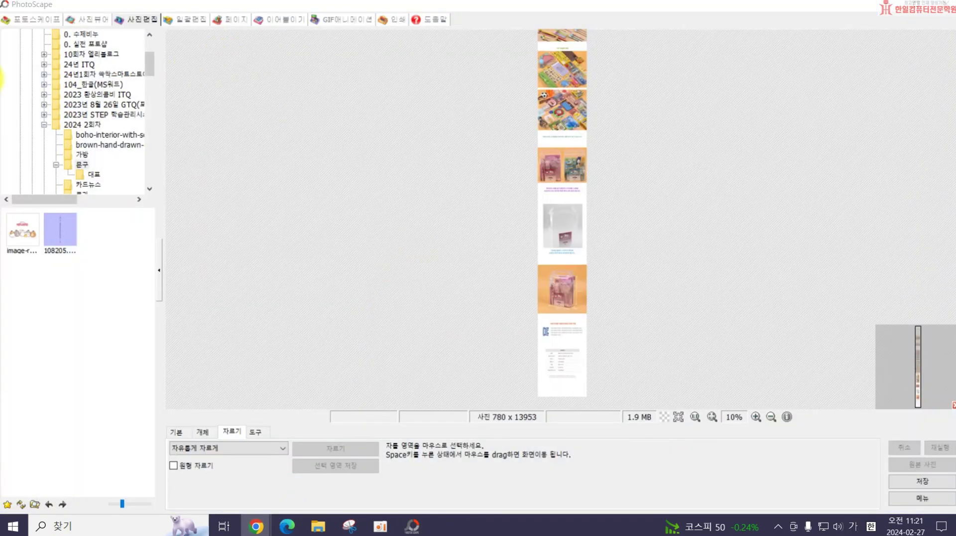
key("alt+Tab")
left_click(406, 326)
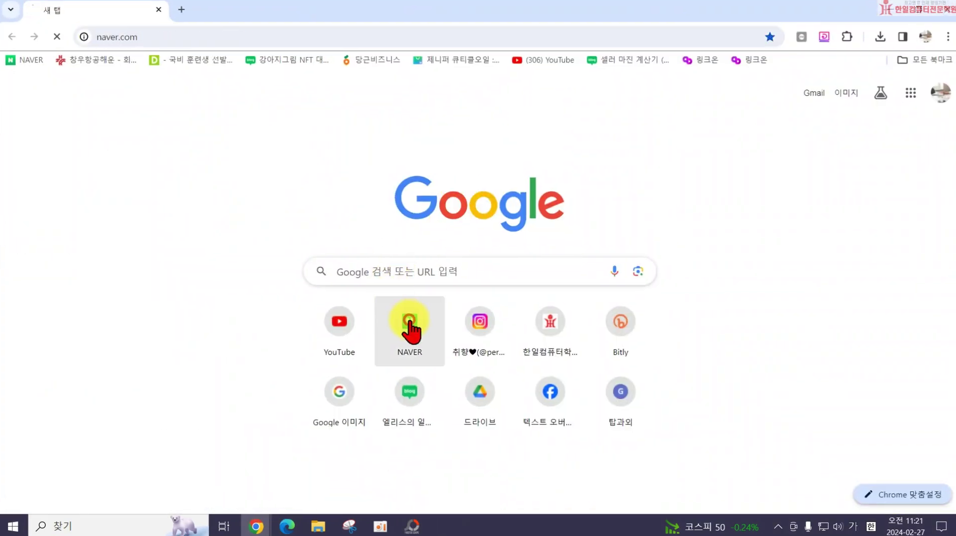
type("도매")
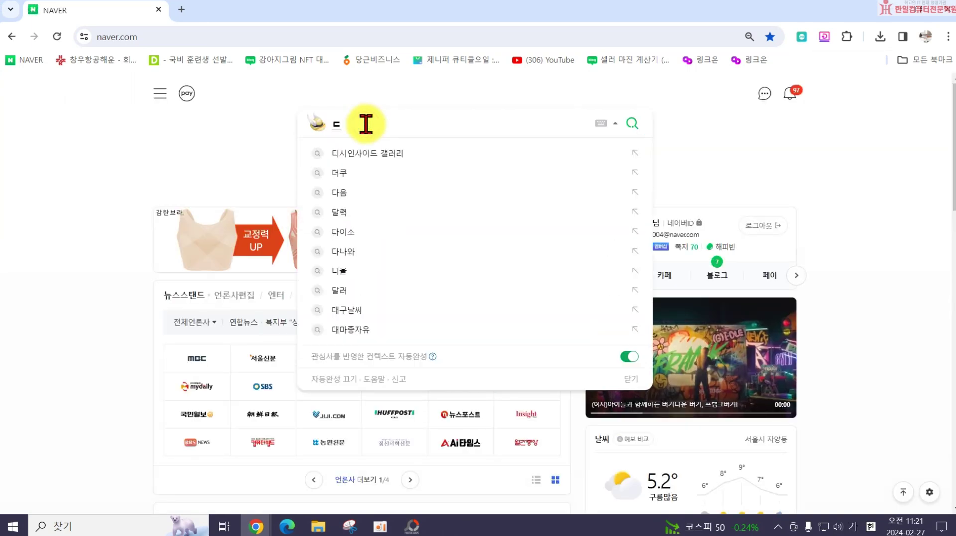
type("꾹")
key("Return")
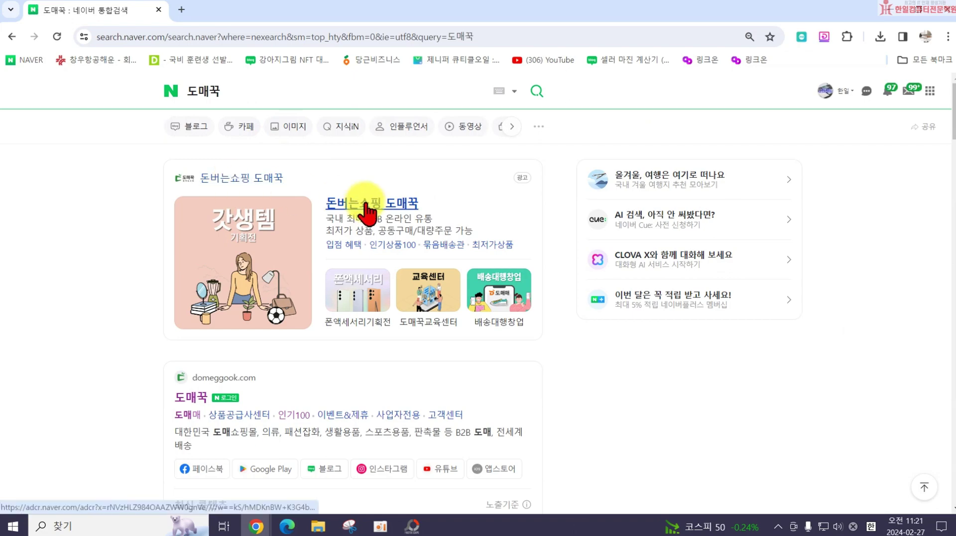
left_click(363, 201)
scroll(438, 333, "down", 8)
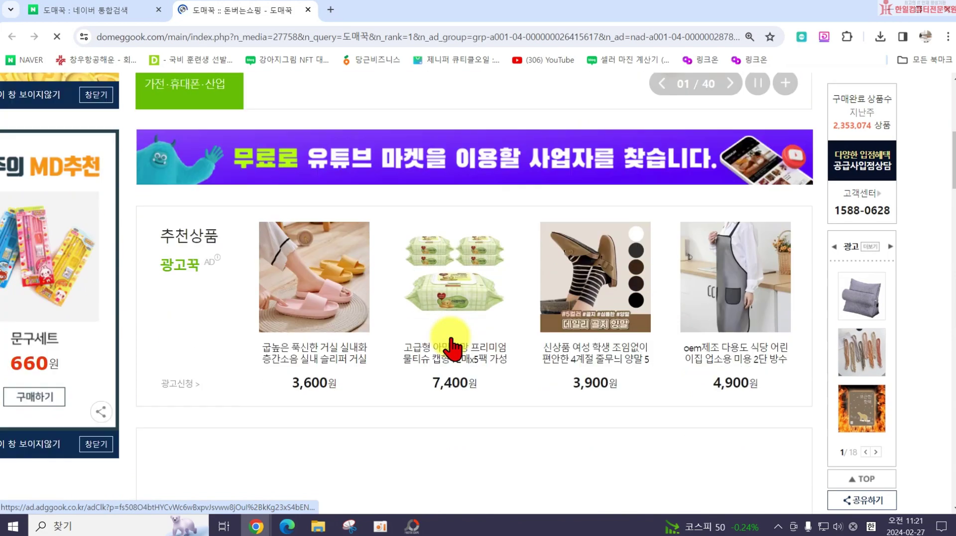
Step: Open the recommended indoor slipper product page and look through its shipping notice and detail photos
left_click(550, 251)
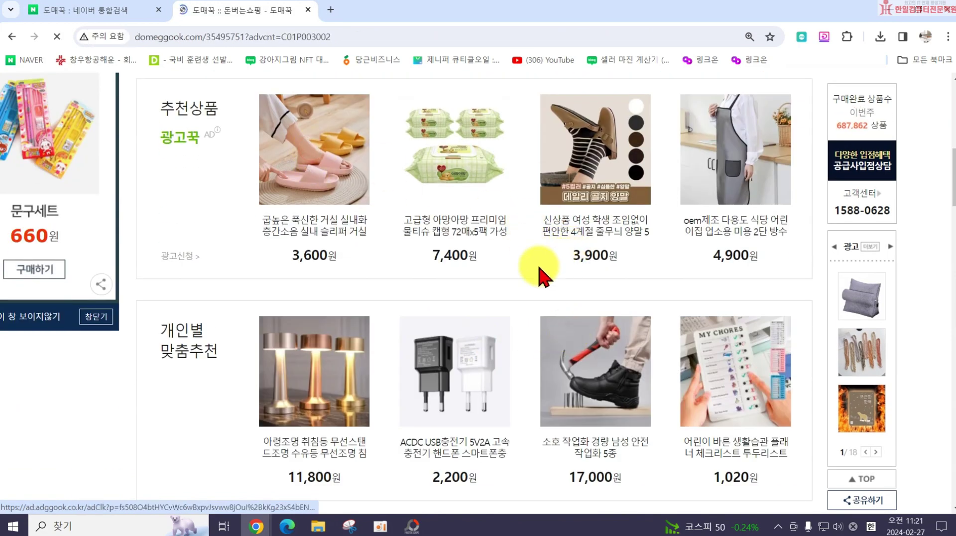
scroll(667, 367, "down", 15)
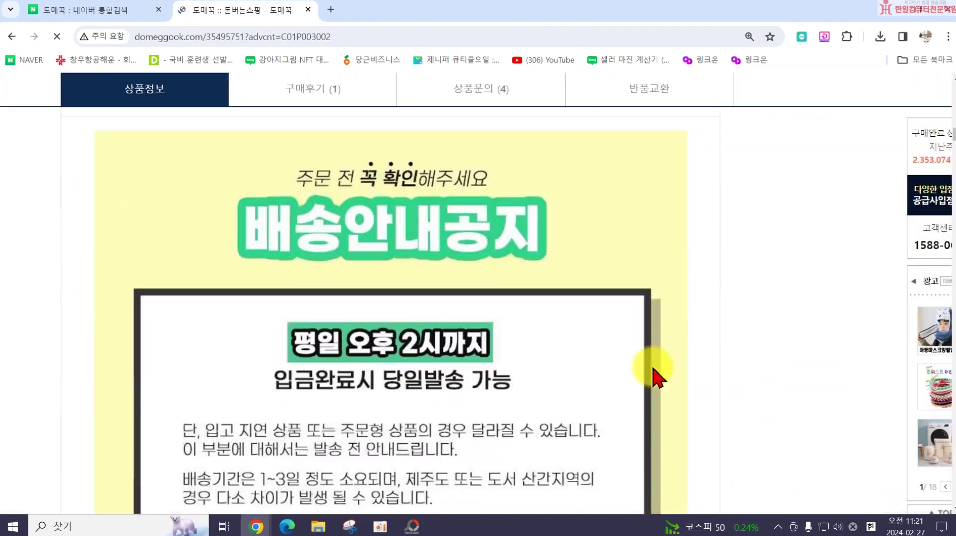
scroll(297, 243, "up", 5)
scroll(367, 389, "down", 15)
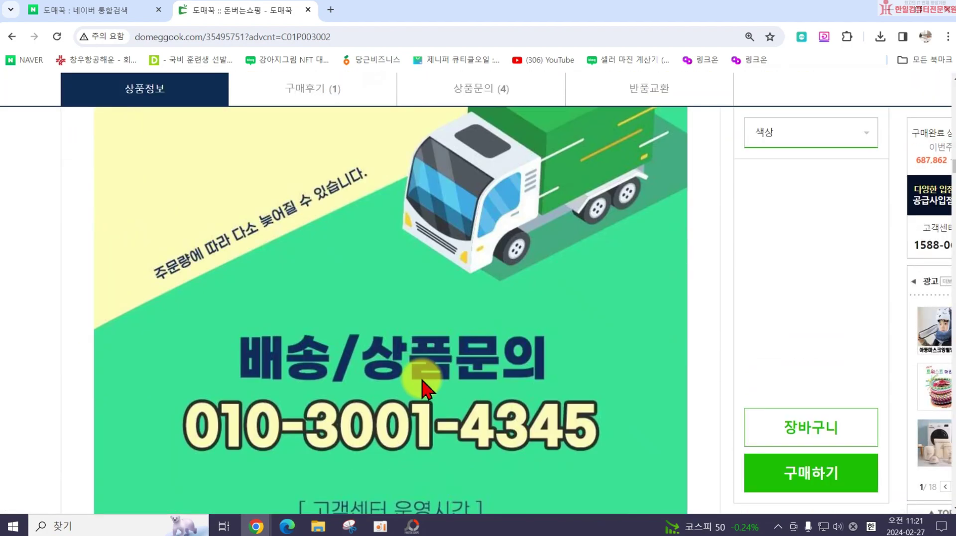
scroll(420, 382, "down", 15)
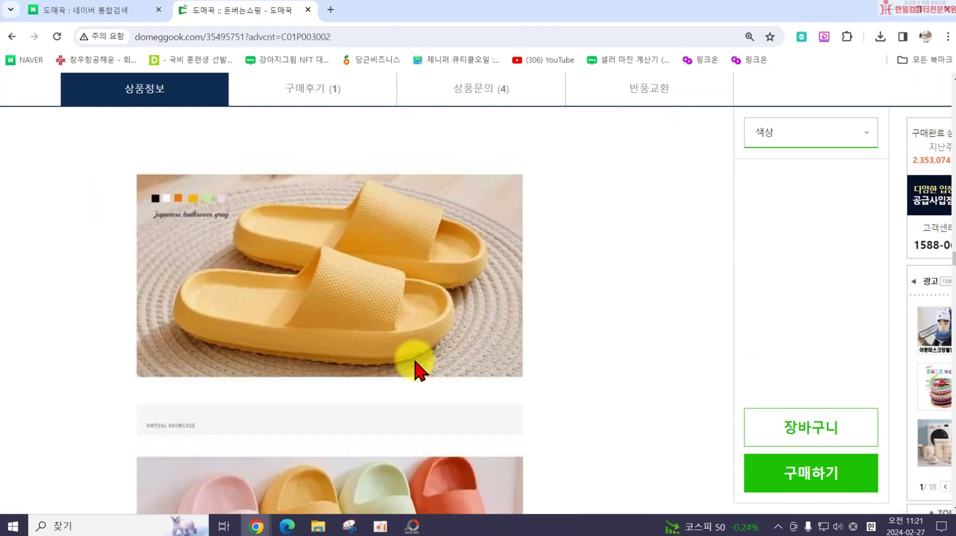
Step: Copy the long slipper detail image, switch to PhotoScape, and paste it into the photo editor
scroll(421, 367, "down", 5)
right_click(348, 313)
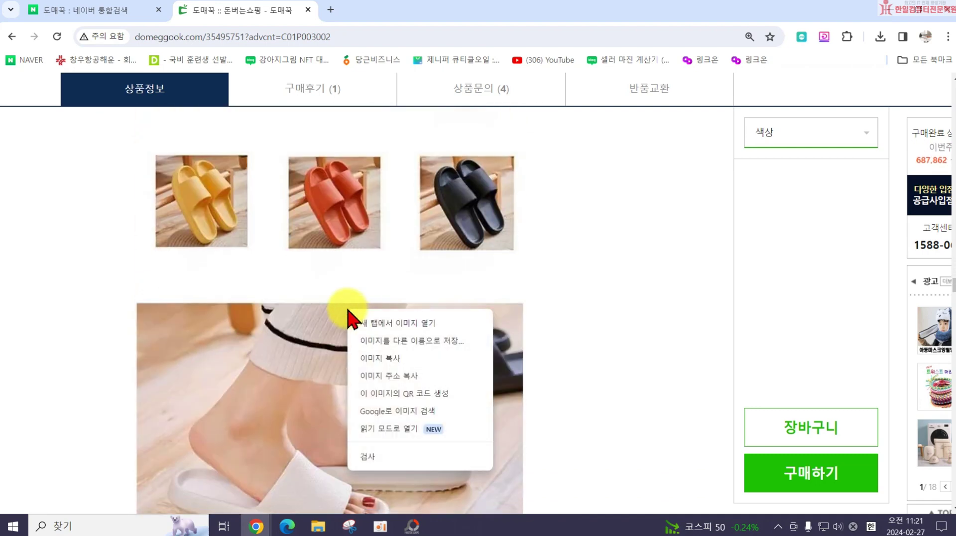
left_click(373, 357)
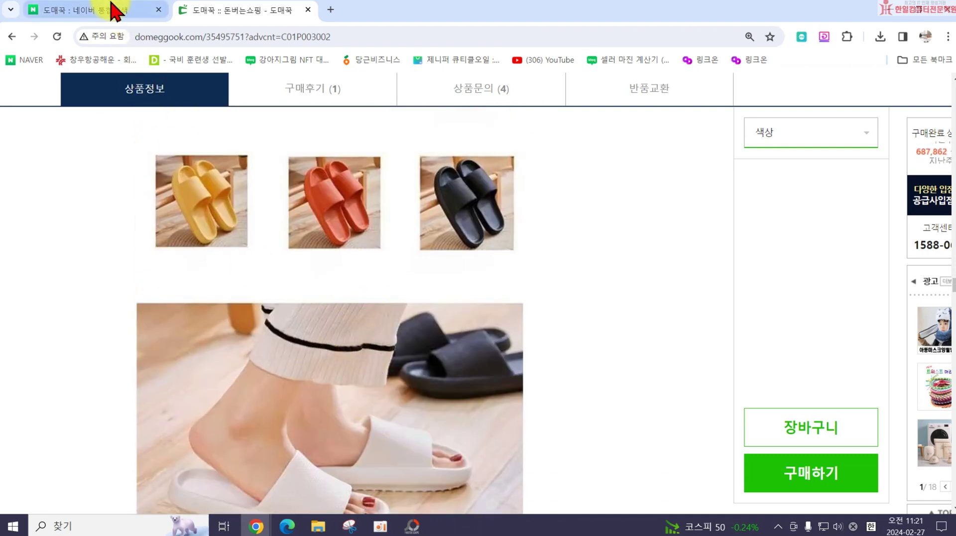
left_click(412, 526)
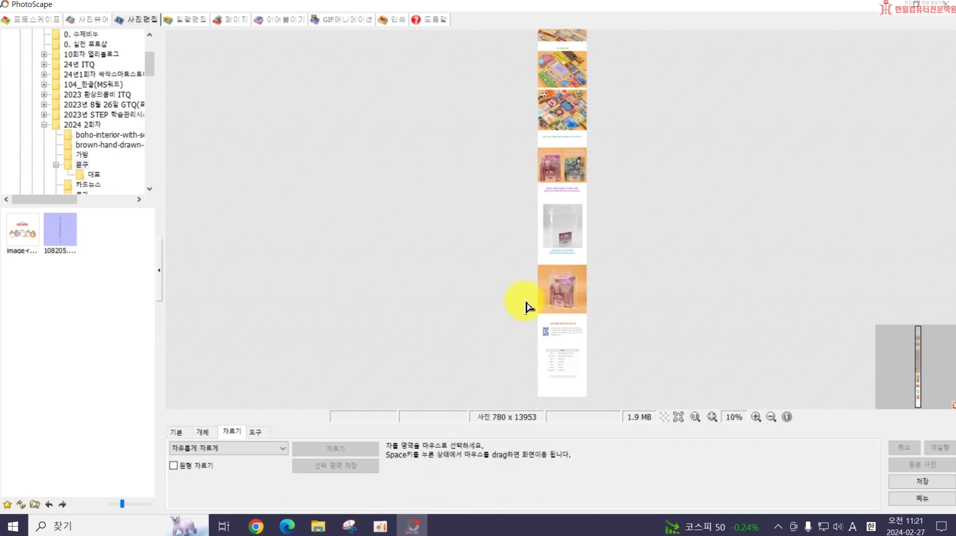
key("ctrl+v")
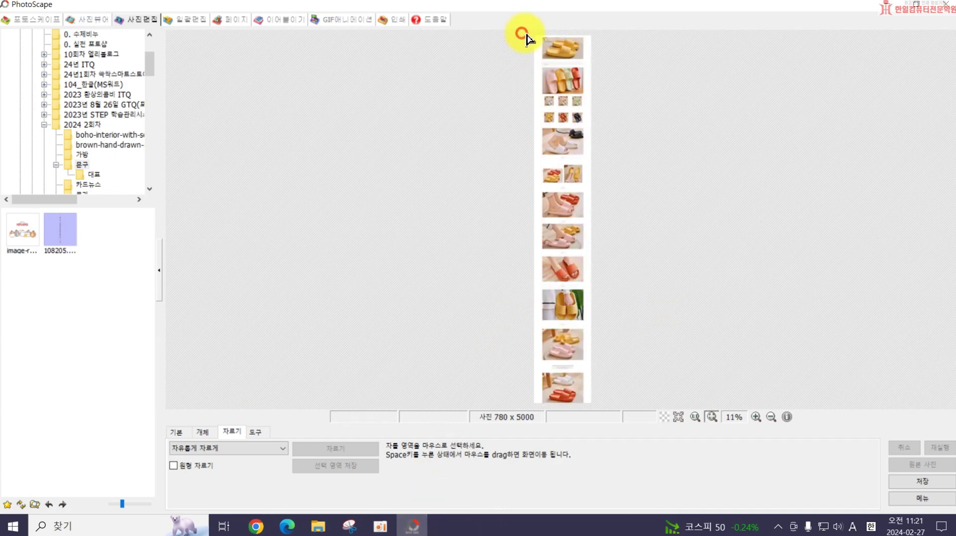
left_click_drag(526, 35, 610, 162)
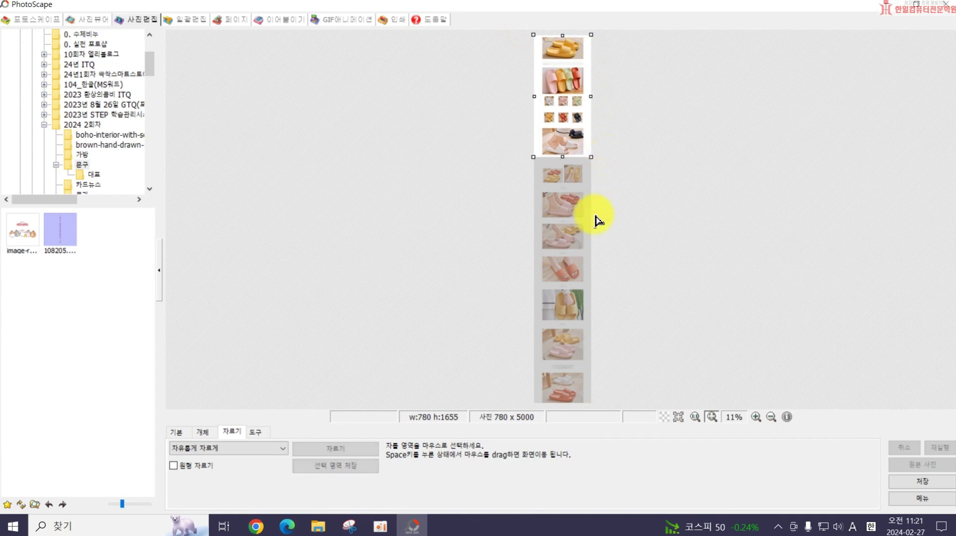
left_click(359, 471)
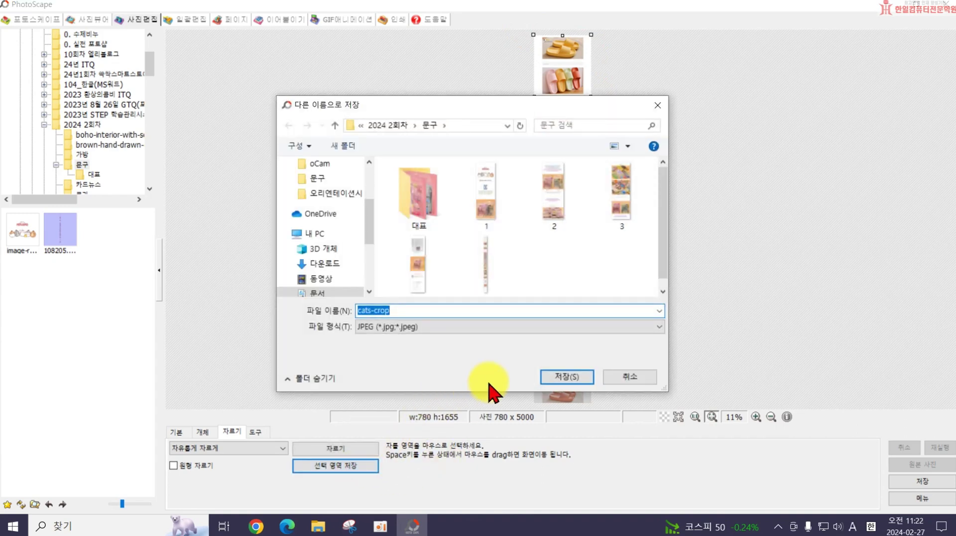
left_click(646, 376)
left_click(651, 260)
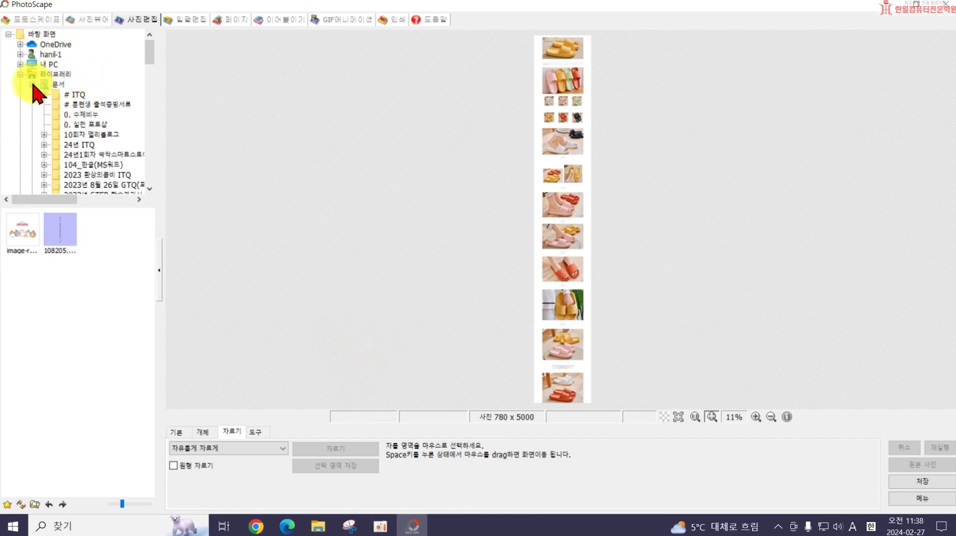
Step: Find the 2024 2회차 folder in the 문서 library and open its living-room photo for editing
left_click(20, 74)
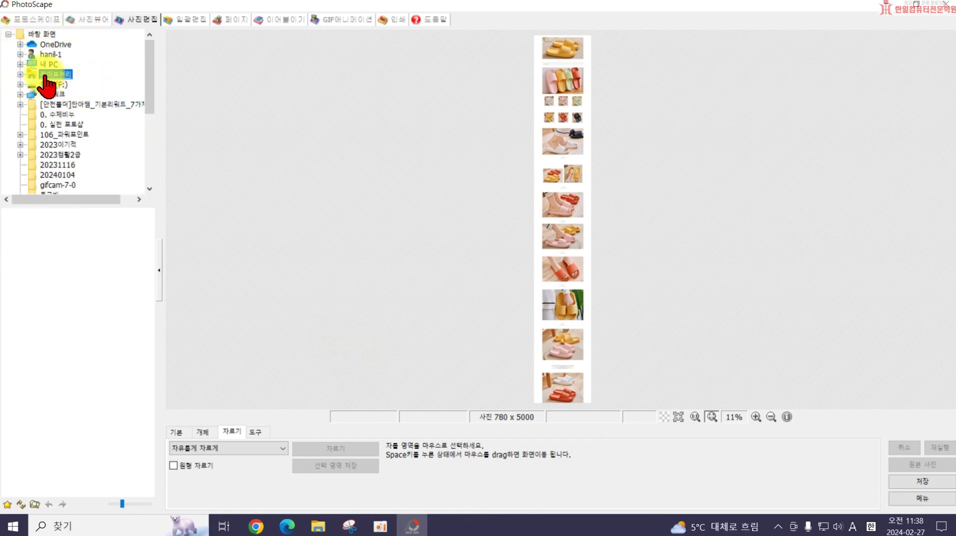
left_click(20, 74)
left_click(52, 45)
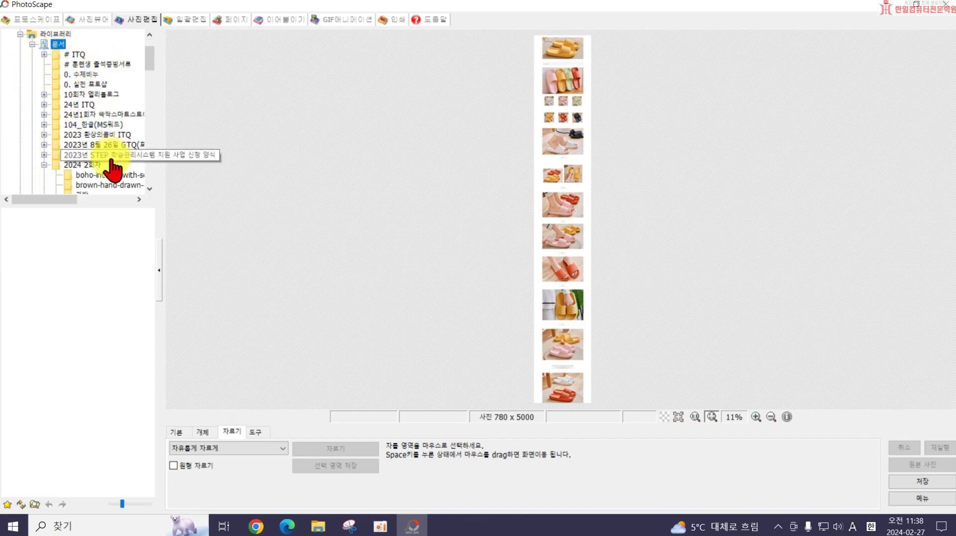
left_click(79, 165)
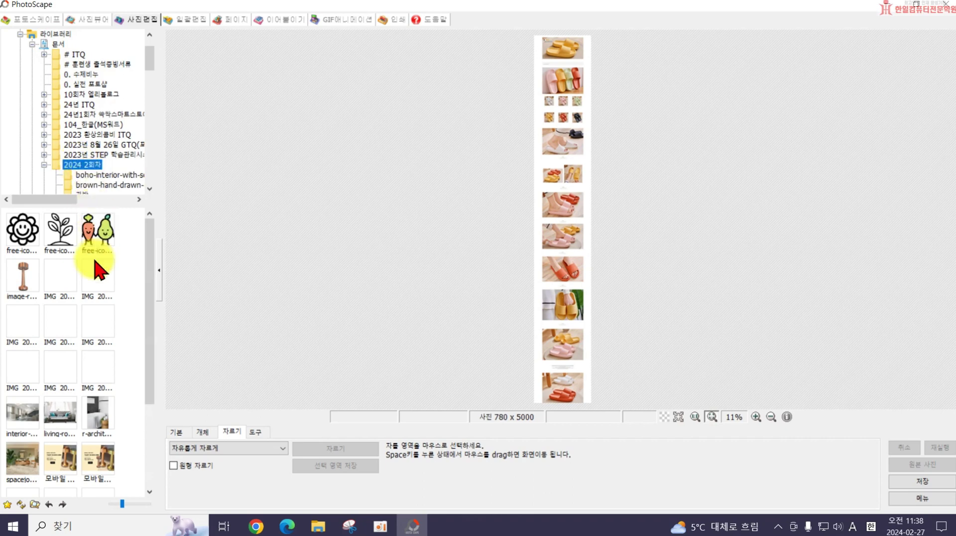
scroll(86, 326, "down", 2)
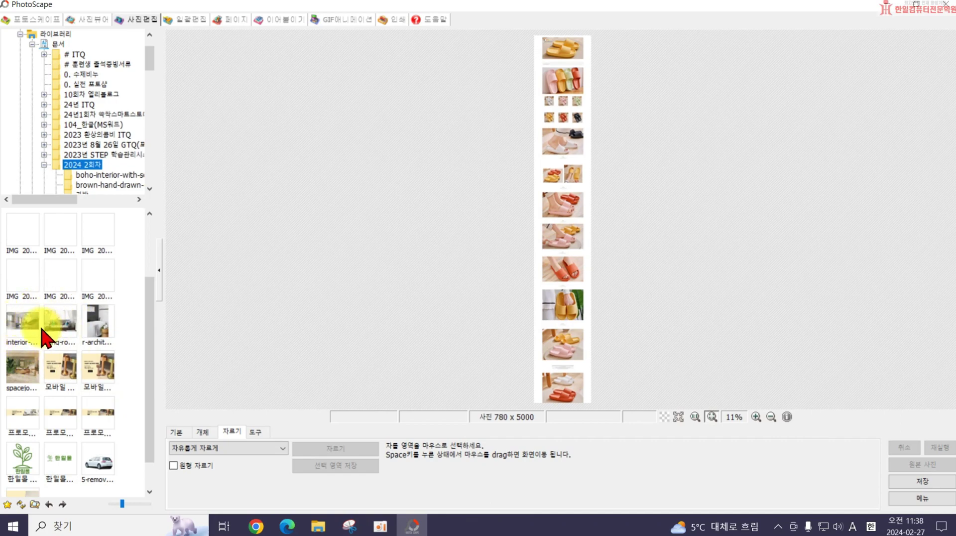
left_click(54, 324)
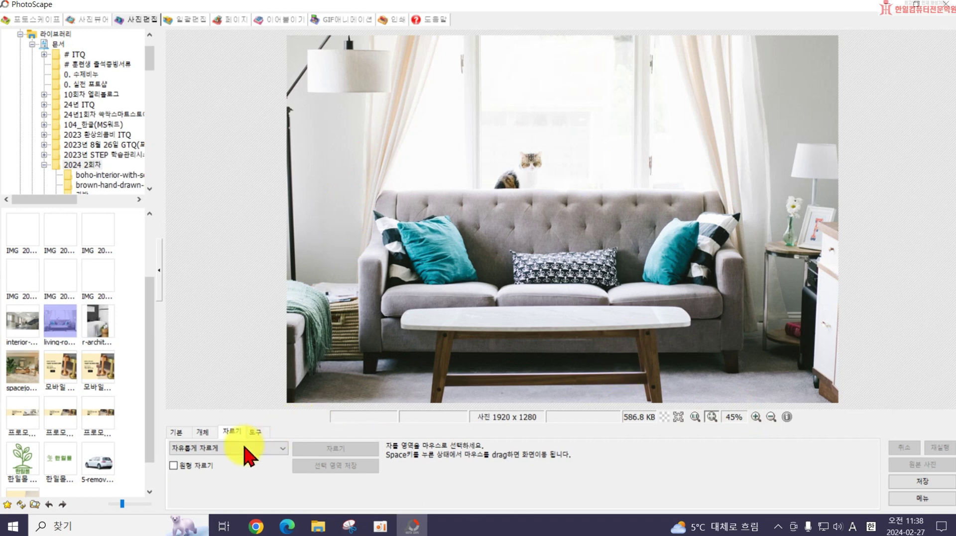
Step: View the living-room photo enlarged, reduced, at its actual size of 100%, and fitted to the window
left_click(756, 416)
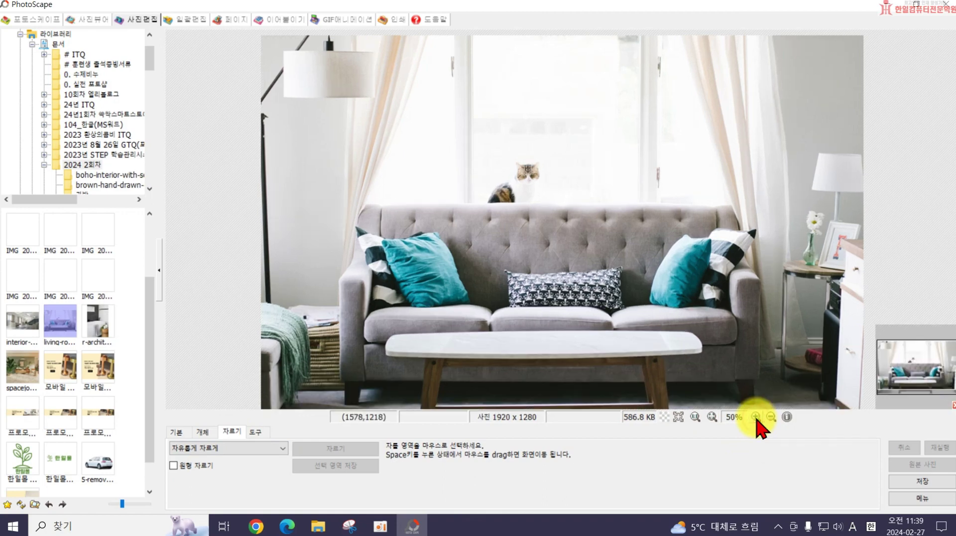
left_click(756, 416)
left_click(770, 417)
left_click(771, 417)
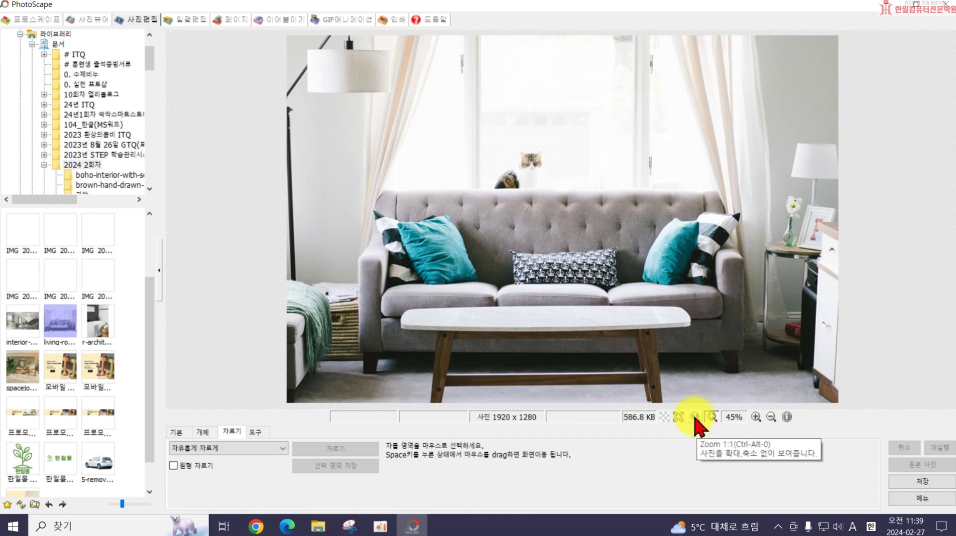
left_click(695, 418)
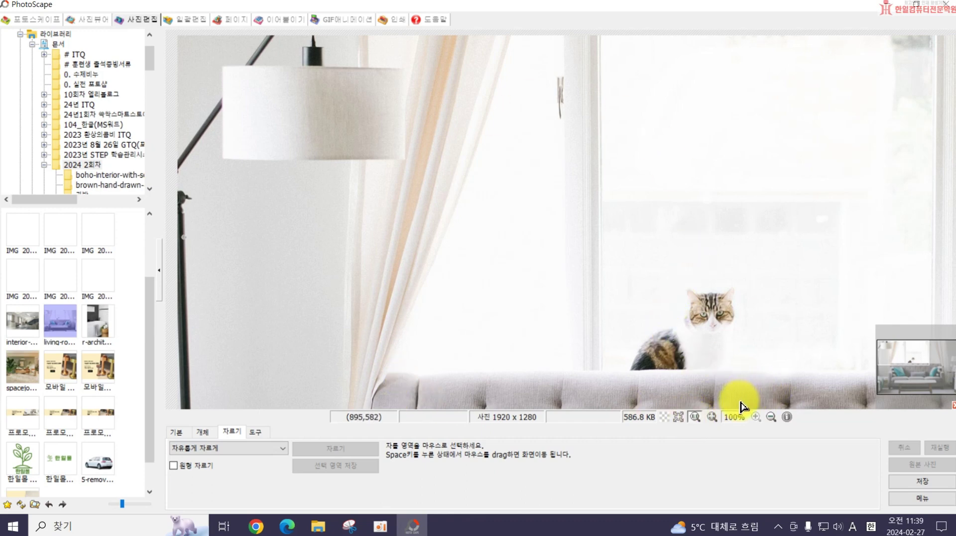
left_click(712, 417)
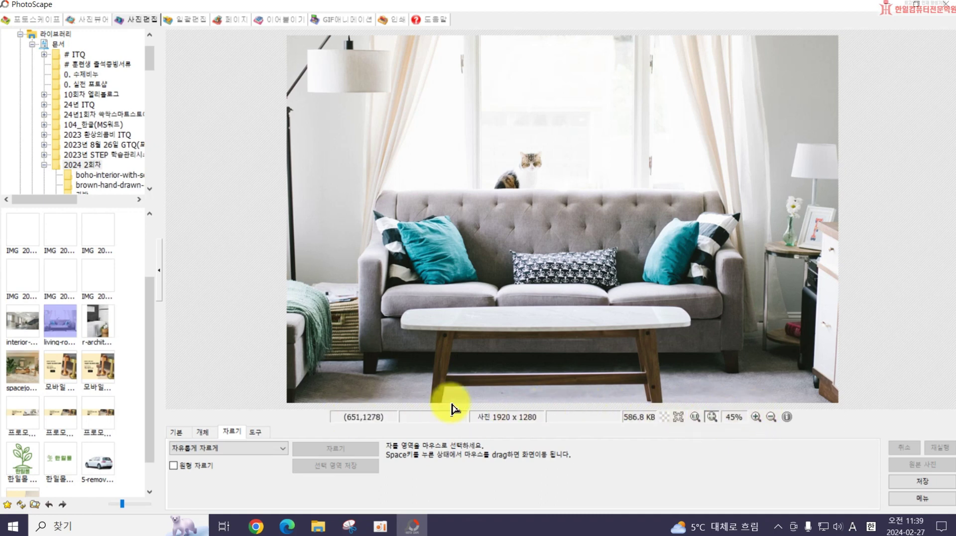
Step: Try the 그라데이션 02 and 그림자 01 frames on the living-room photo
left_click(178, 432)
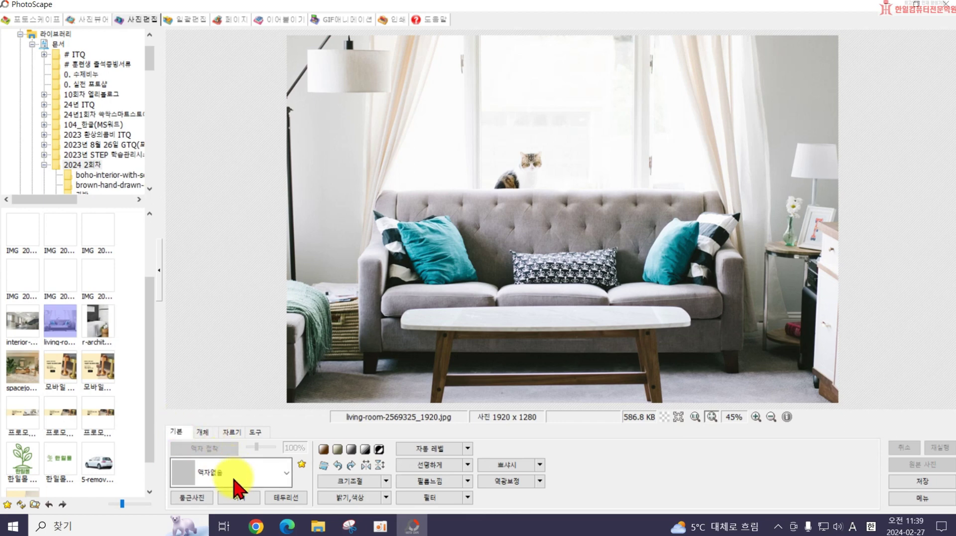
left_click(216, 472)
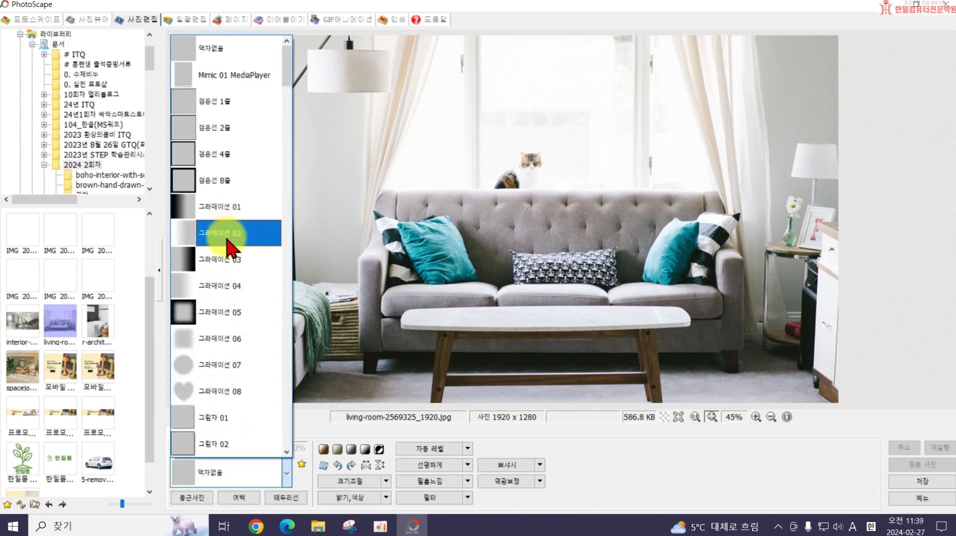
scroll(213, 279, "down", 3)
scroll(210, 273, "up", 3)
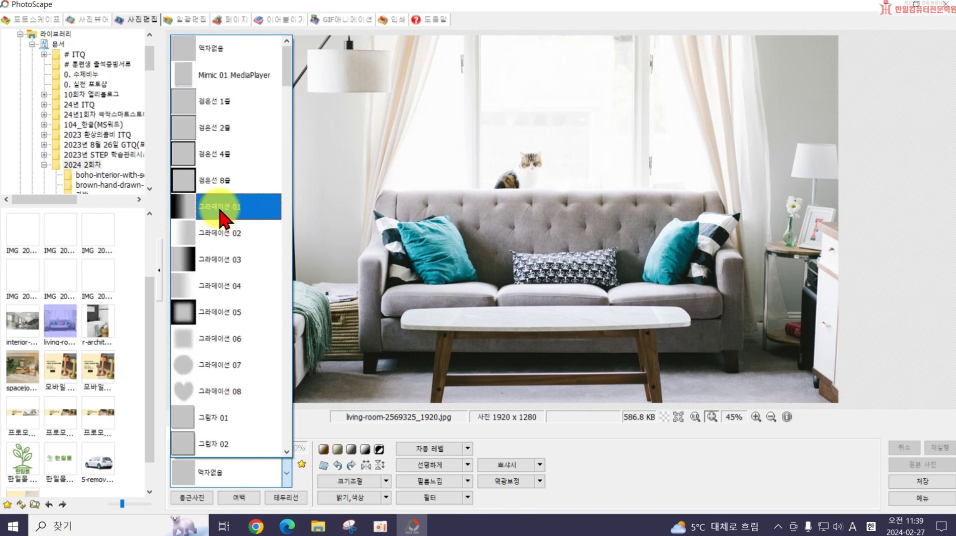
left_click(199, 232)
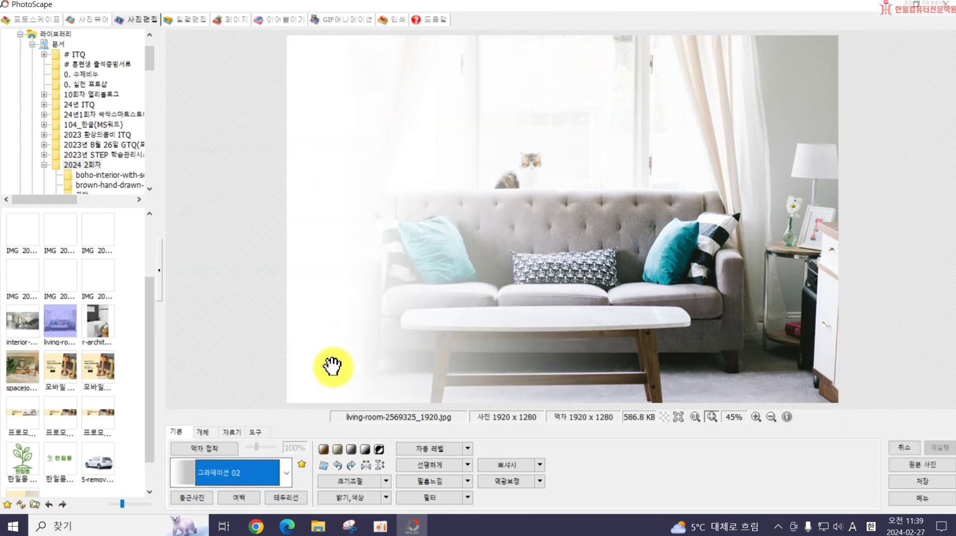
left_click(234, 473)
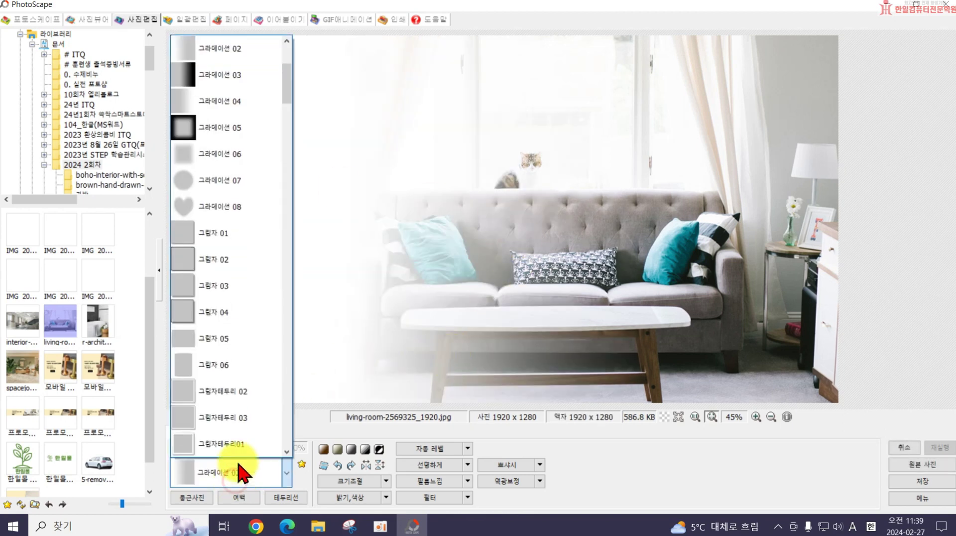
left_click(205, 233)
Step: Try the 노트 09 frame on the living-room photo and set the frame back to none
left_click(234, 472)
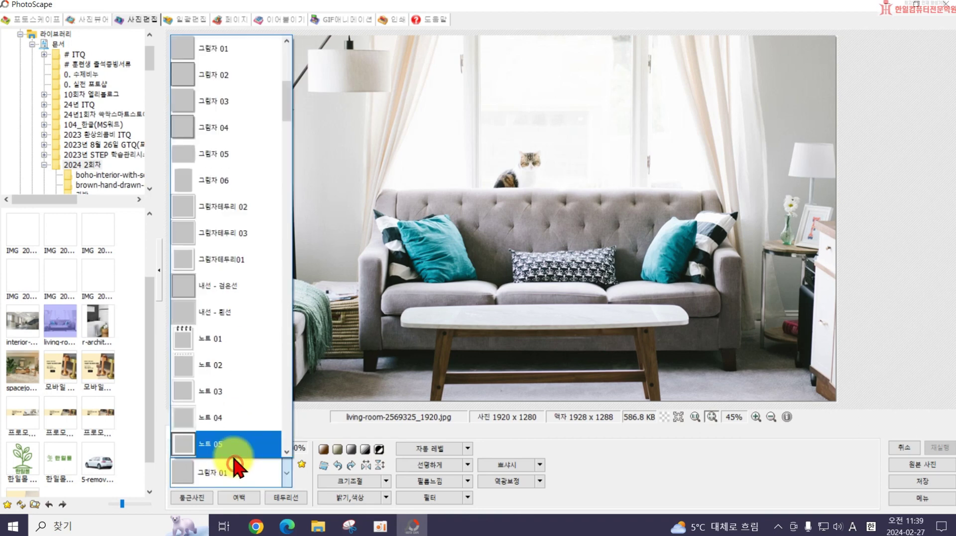
scroll(233, 406, "down", 5)
scroll(203, 246, "up", 1)
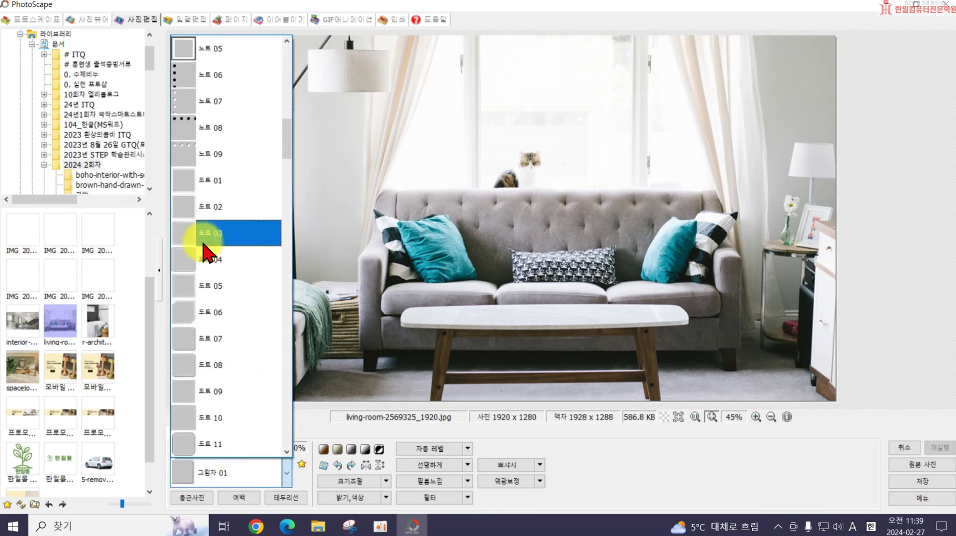
left_click(193, 154)
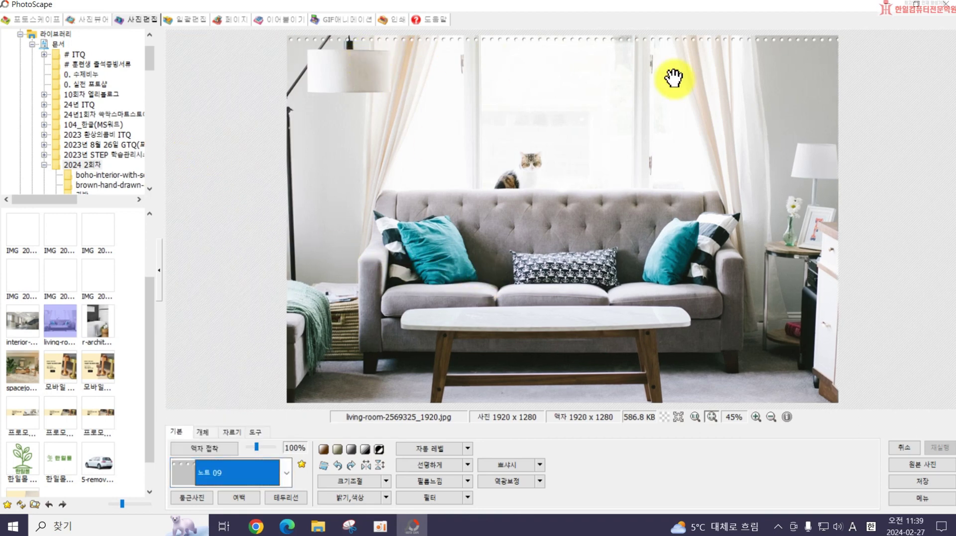
left_click(279, 471)
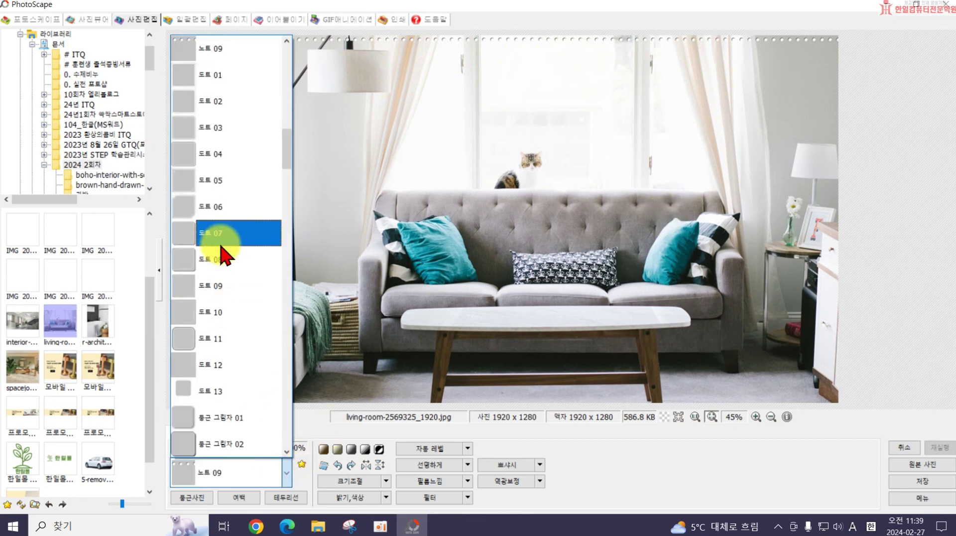
scroll(200, 209, "up", 5)
scroll(194, 191, "up", 3)
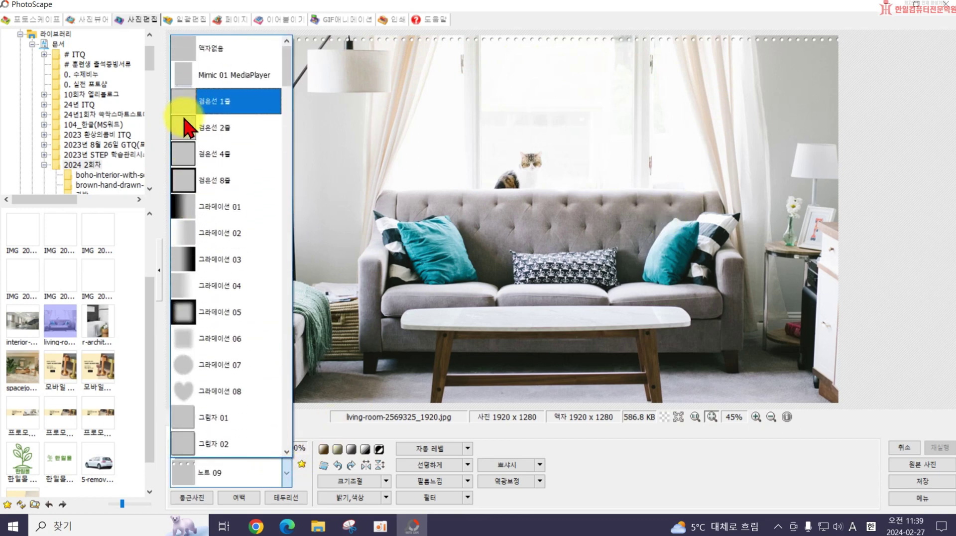
left_click(199, 47)
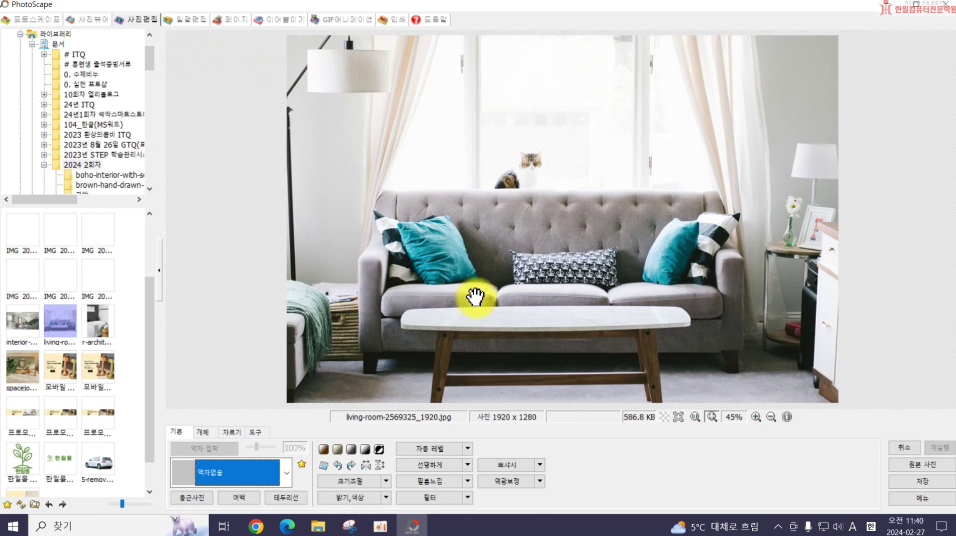
Step: Look over the available frames and the frame favorites options, leaving the photo without a frame
left_click(279, 473)
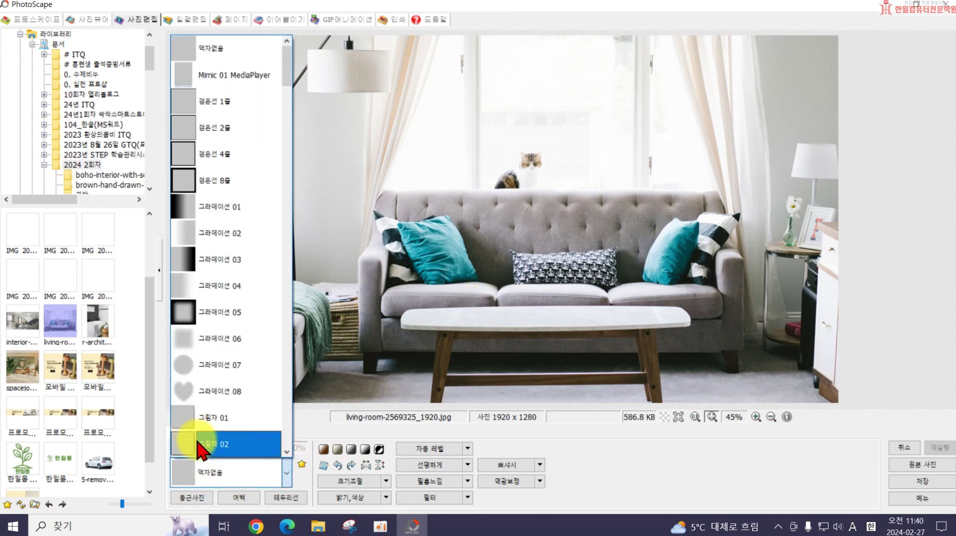
left_click(302, 464)
left_click(302, 464)
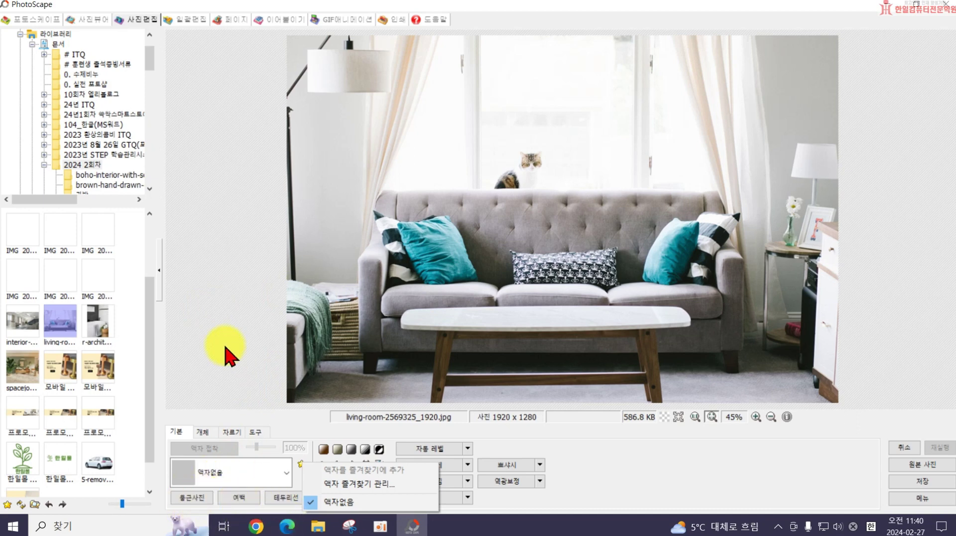
left_click(219, 371)
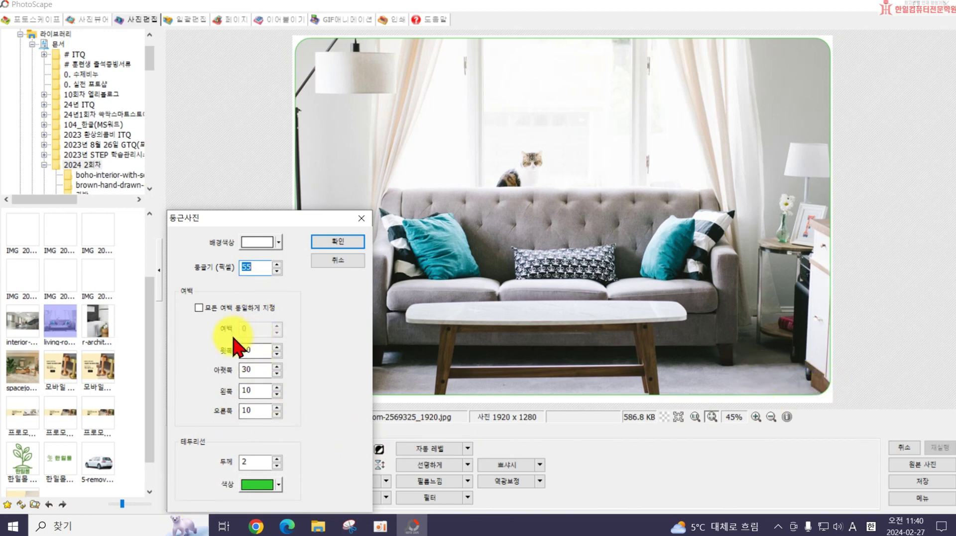
Step: Try rounded corners with a roundness of 78 pixels and a border thickness of 6 on the living-room photo, discarding the settings
left_click(277, 458)
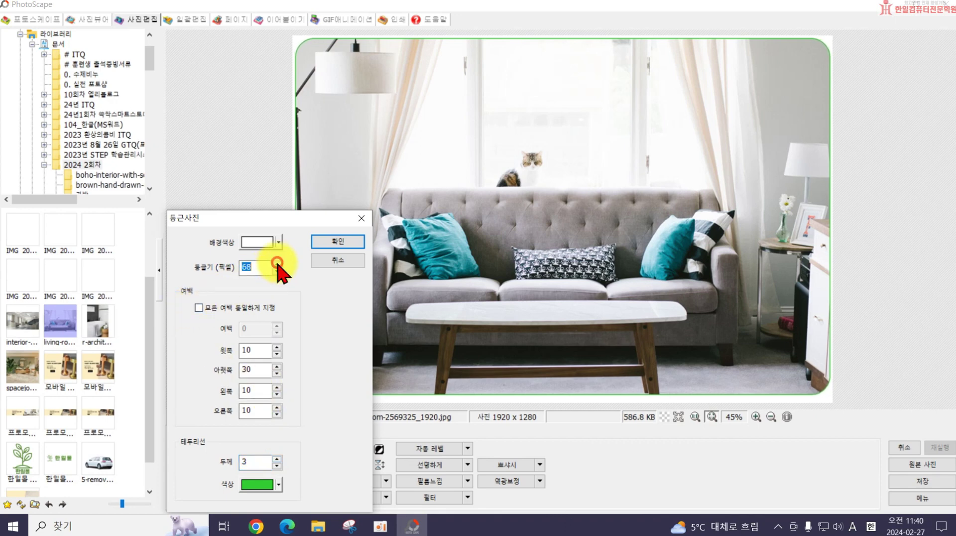
left_click(277, 263)
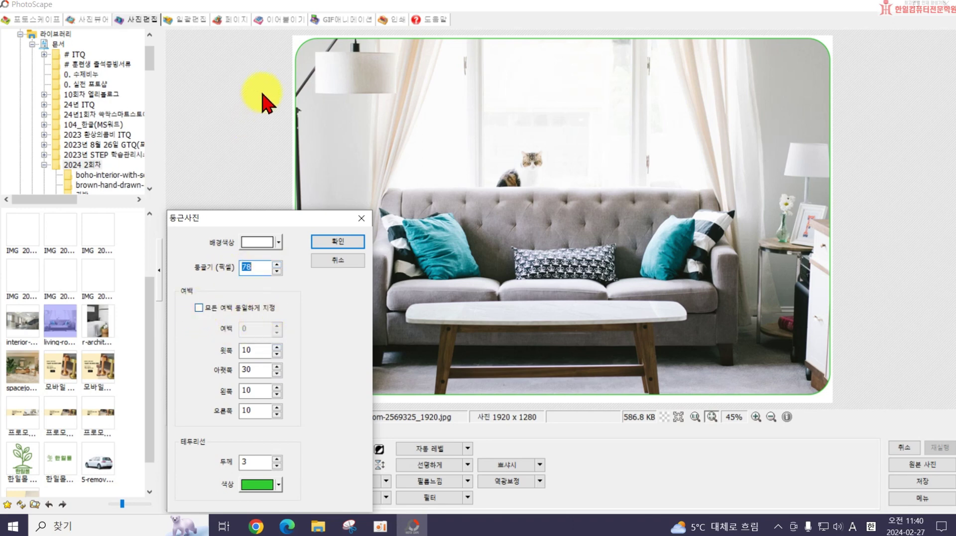
left_click(199, 308)
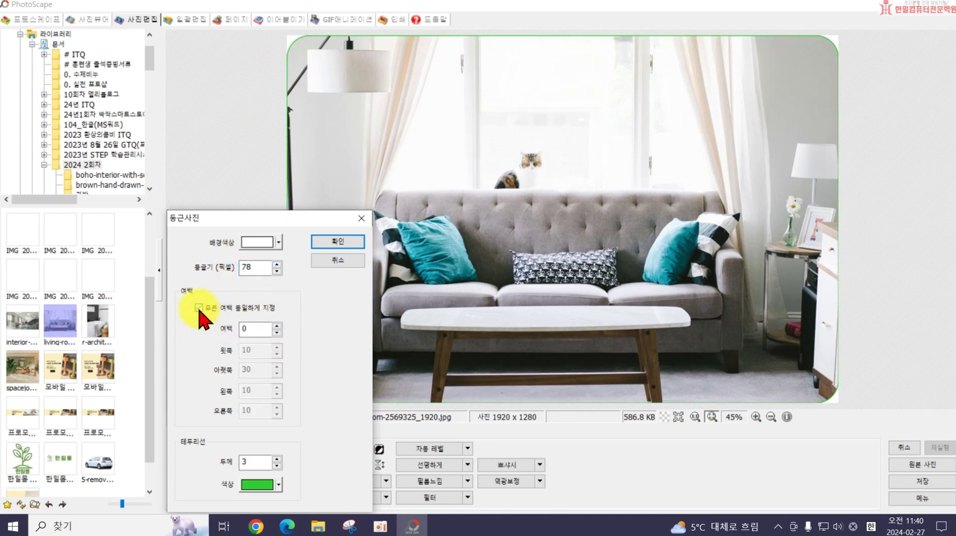
left_click(199, 308)
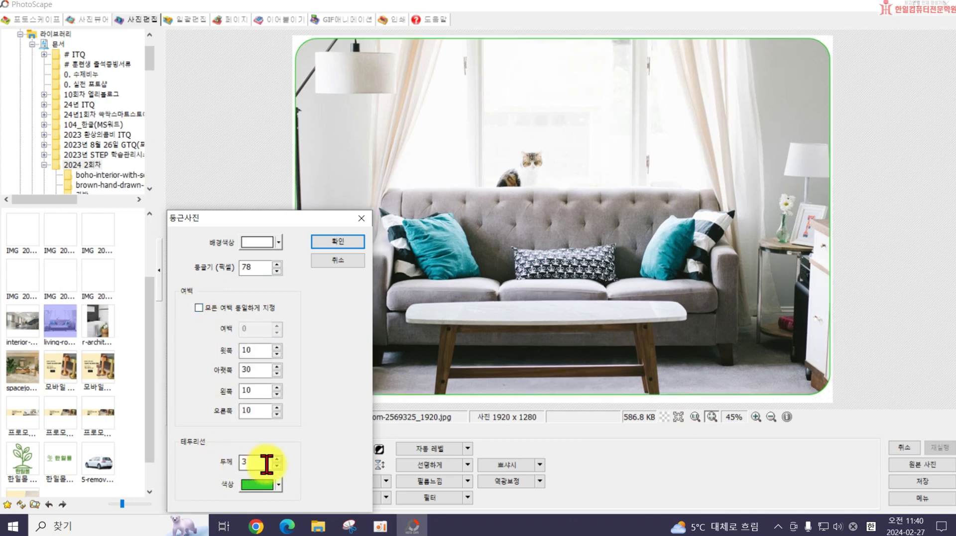
left_click(277, 458)
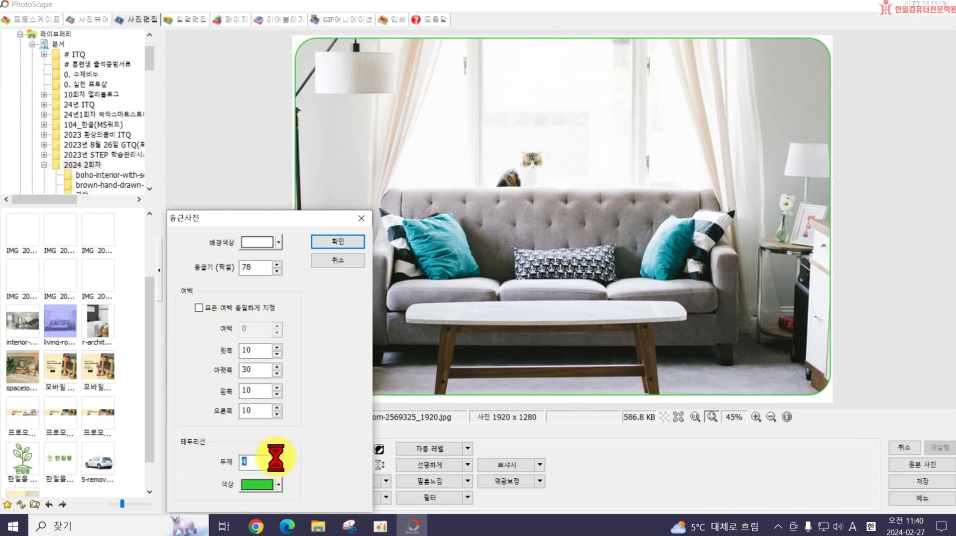
double_click(276, 458)
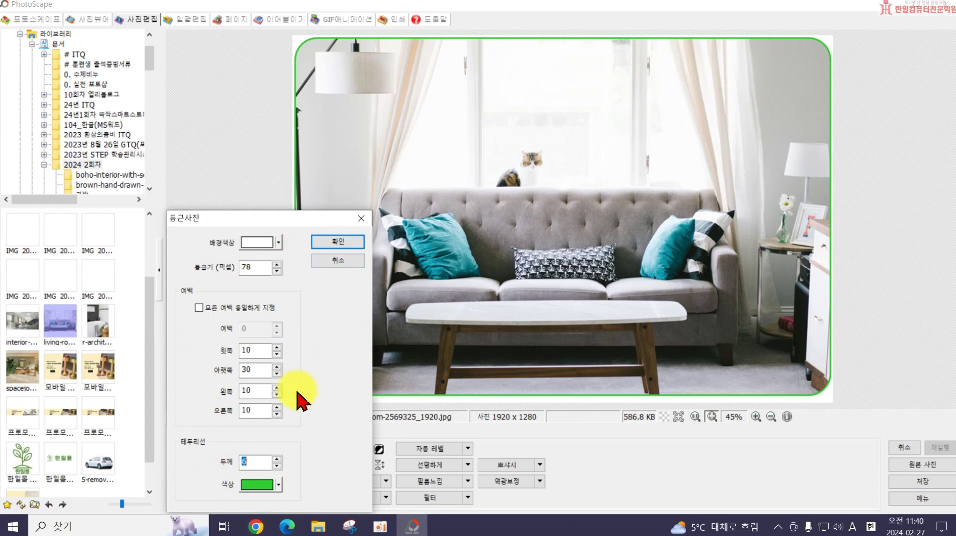
left_click(339, 260)
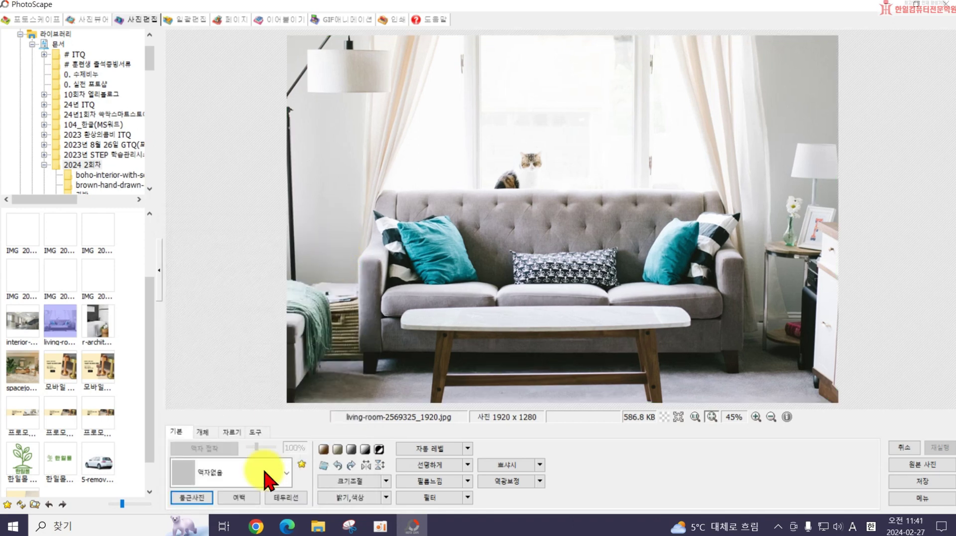
Step: Try white margins set individually per side, with 81 for the bottom side and 10 for the others, and undo them
left_click(239, 498)
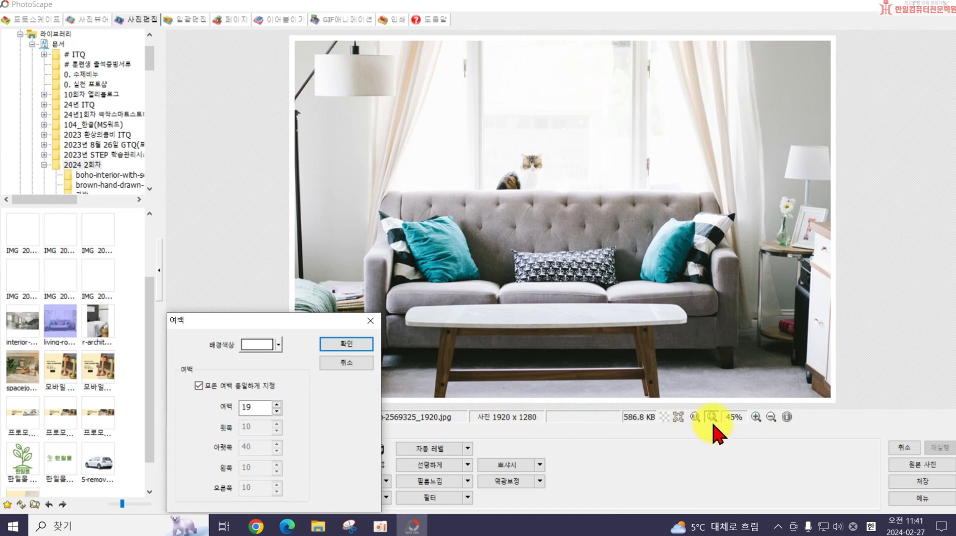
left_click(199, 386)
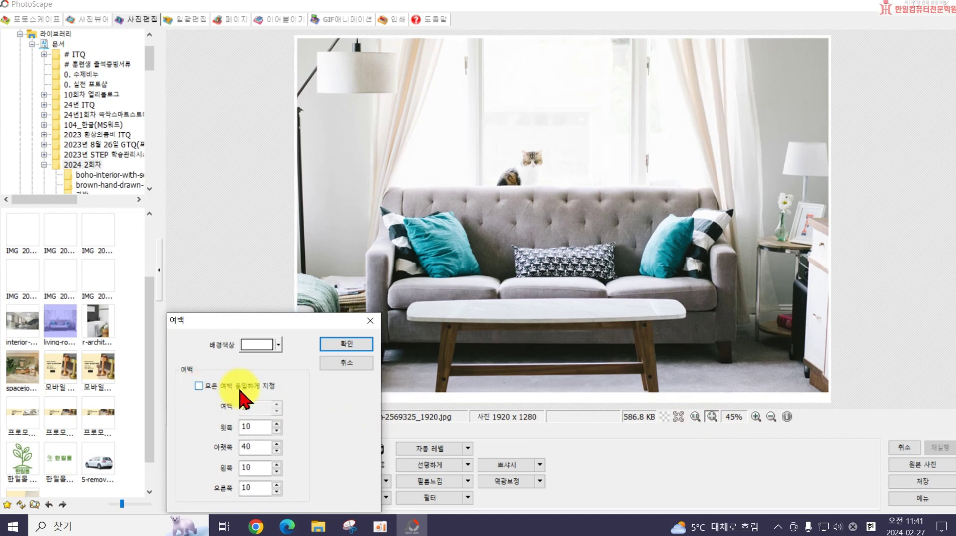
left_click(276, 442)
left_click(276, 442)
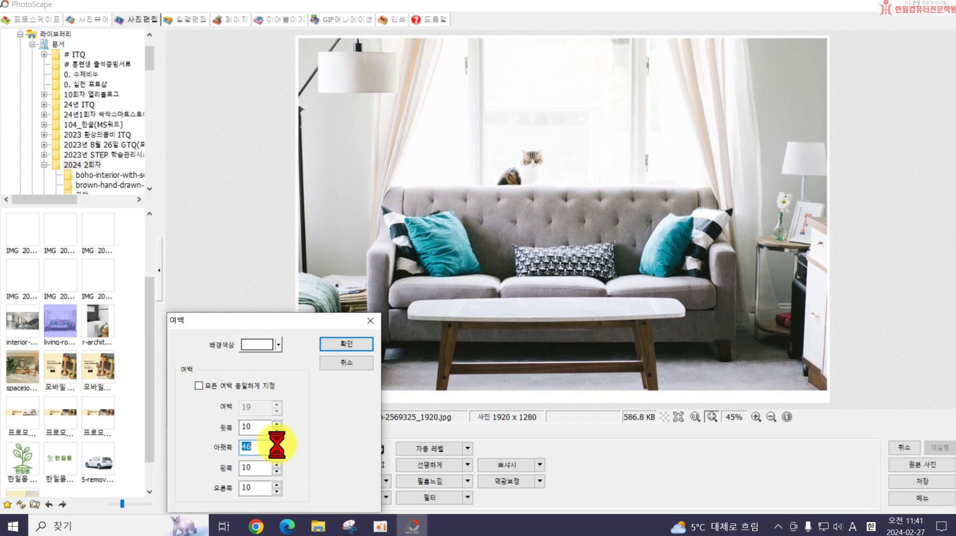
left_click(276, 442)
left_click(277, 442)
left_click(277, 442)
left_click(277, 442)
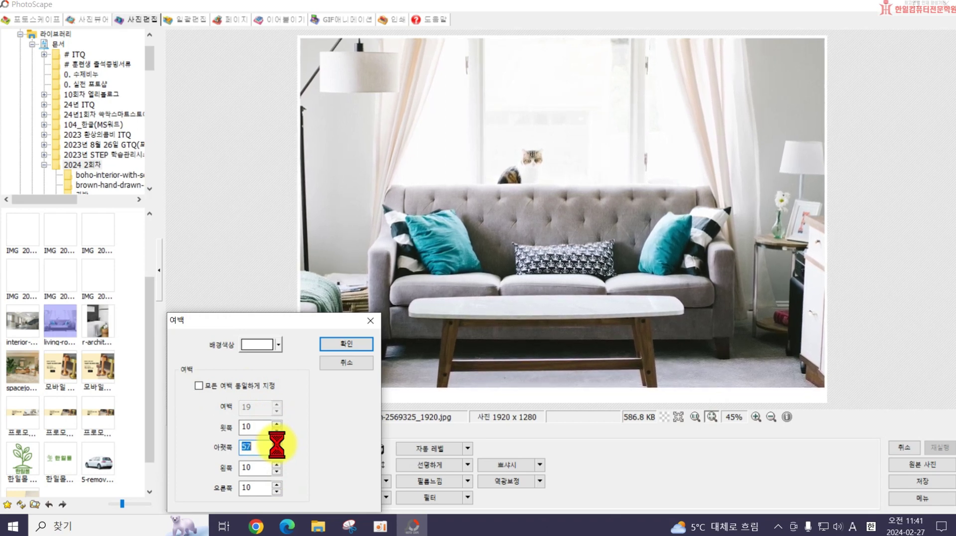
left_click(276, 442)
left_click(276, 442)
left_click(276, 442)
left_click(276, 442)
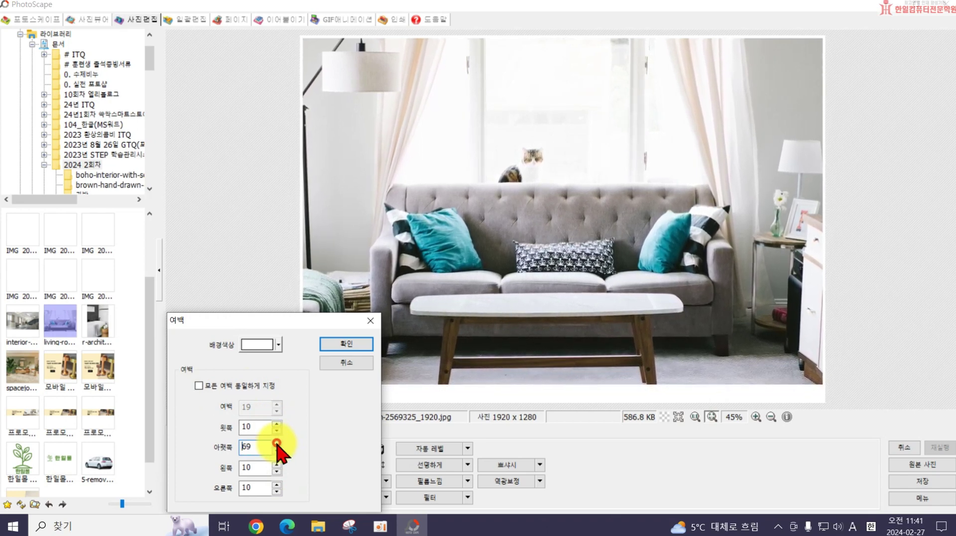
left_click(276, 442)
left_click(276, 442)
left_click(276, 442)
left_click(276, 442)
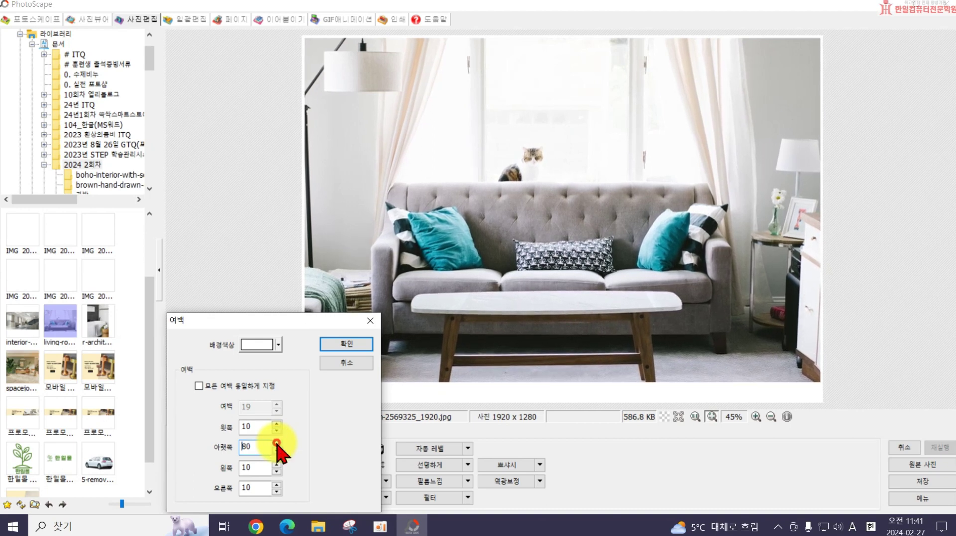
left_click(276, 442)
left_click(349, 343)
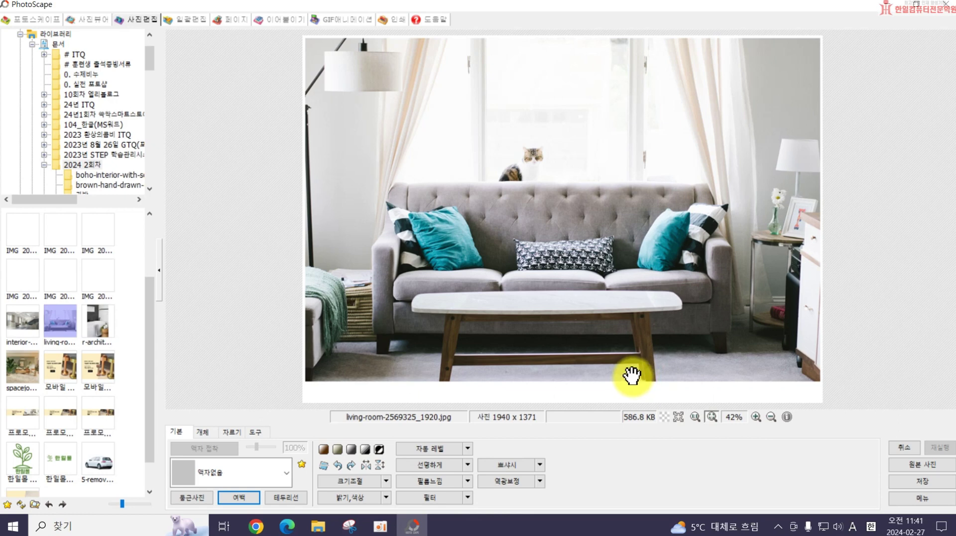
key("ctrl+z")
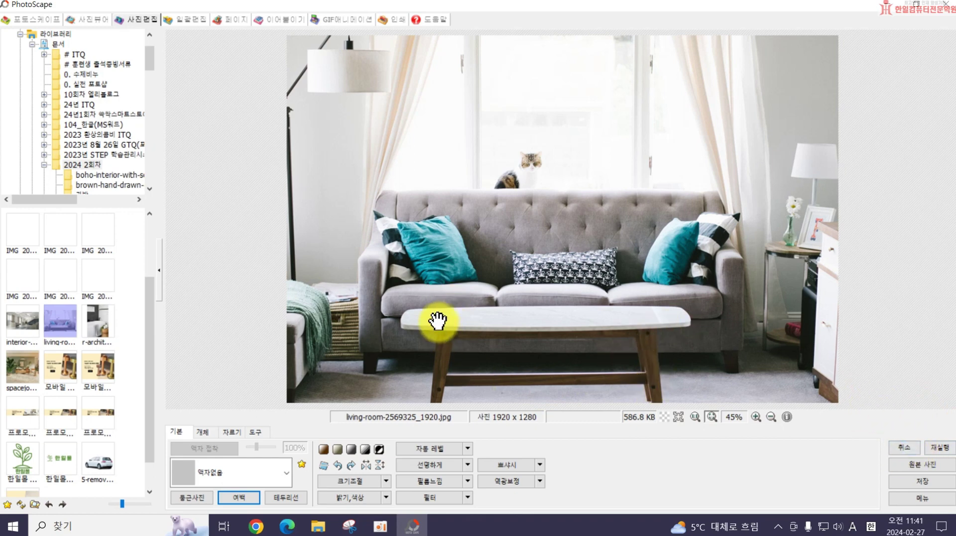
Step: Try a white border line with a thickness of 9 on the living-room photo
left_click(288, 498)
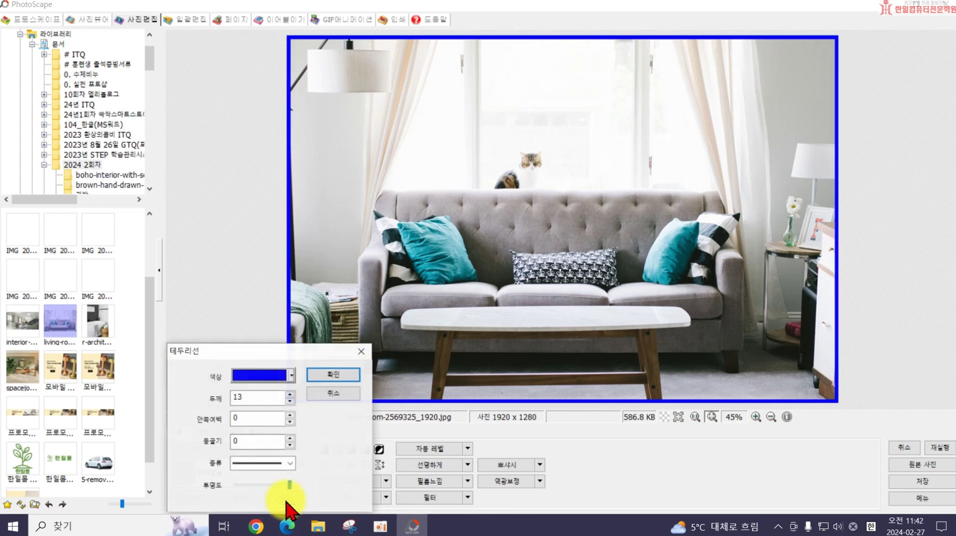
left_click(278, 375)
left_click(315, 453)
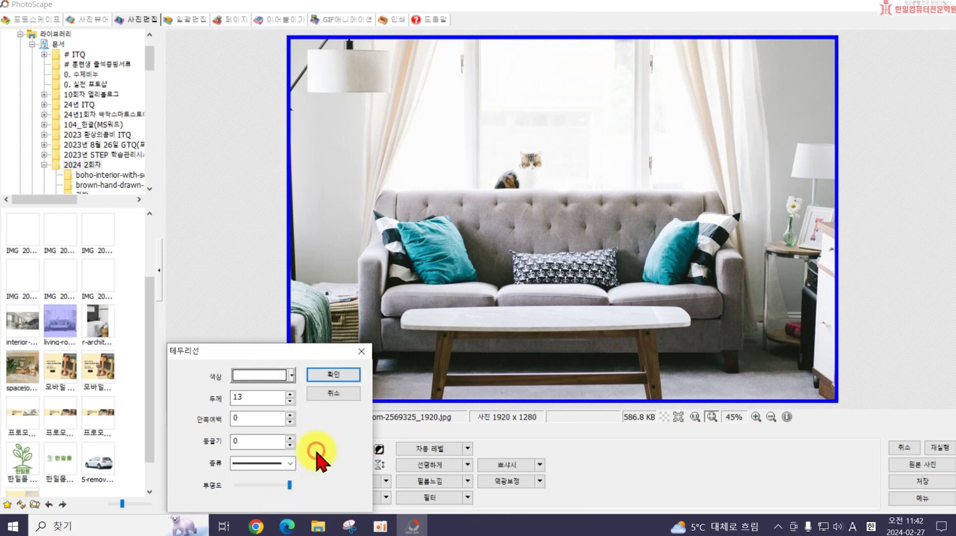
left_click(290, 401)
left_click(290, 401)
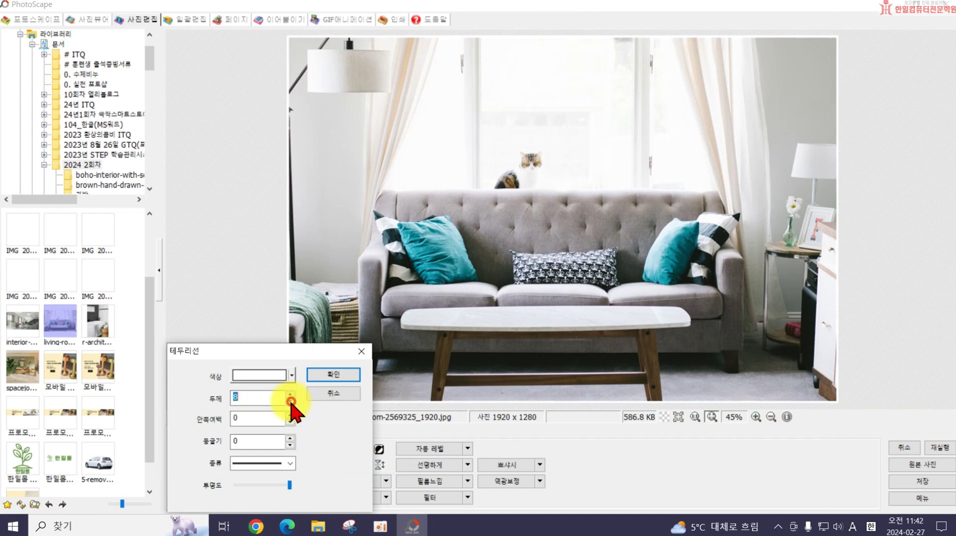
left_click(290, 400)
left_click(290, 401)
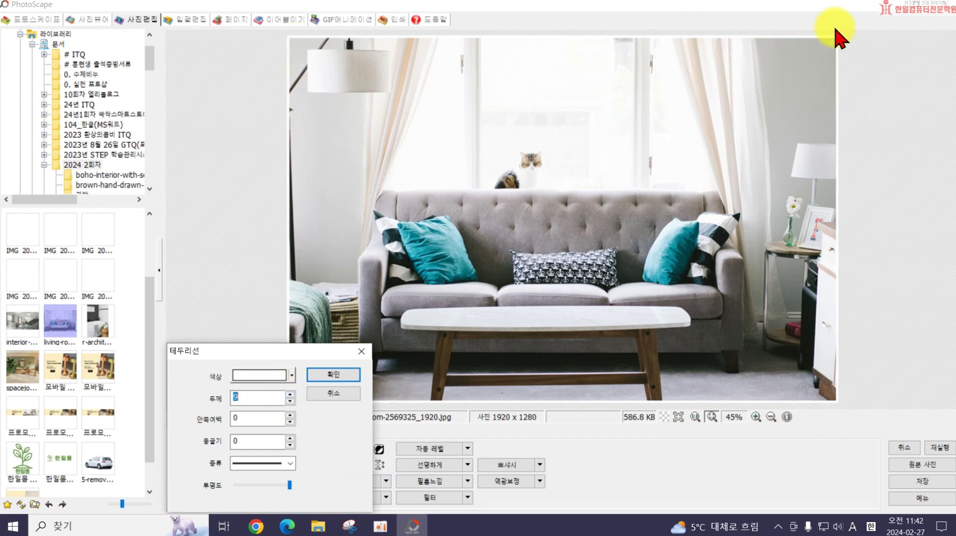
Step: Set the border line's inner margin (안쪽여백) to 21
left_click(289, 415)
left_click(290, 415)
left_click(289, 414)
left_click(289, 414)
left_click(289, 415)
left_click(290, 415)
left_click(289, 415)
left_click(290, 415)
left_click(289, 414)
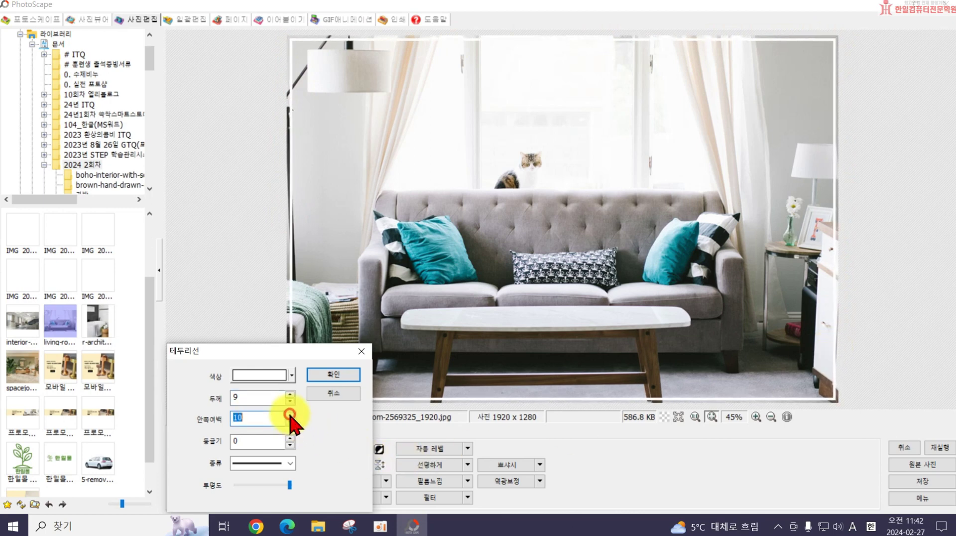
left_click(290, 414)
left_click(290, 415)
left_click(290, 415)
left_click(289, 415)
left_click(290, 415)
left_click(289, 415)
left_click(289, 415)
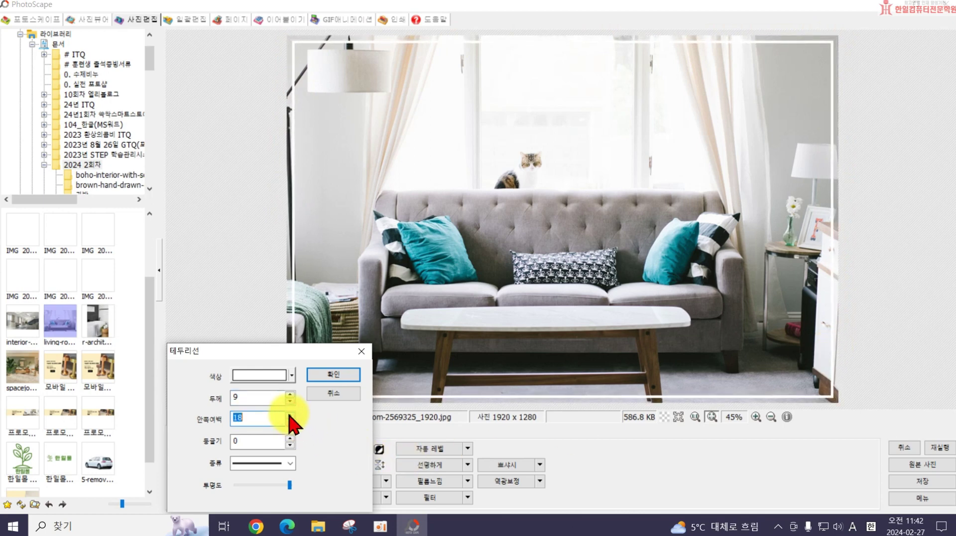
left_click(290, 415)
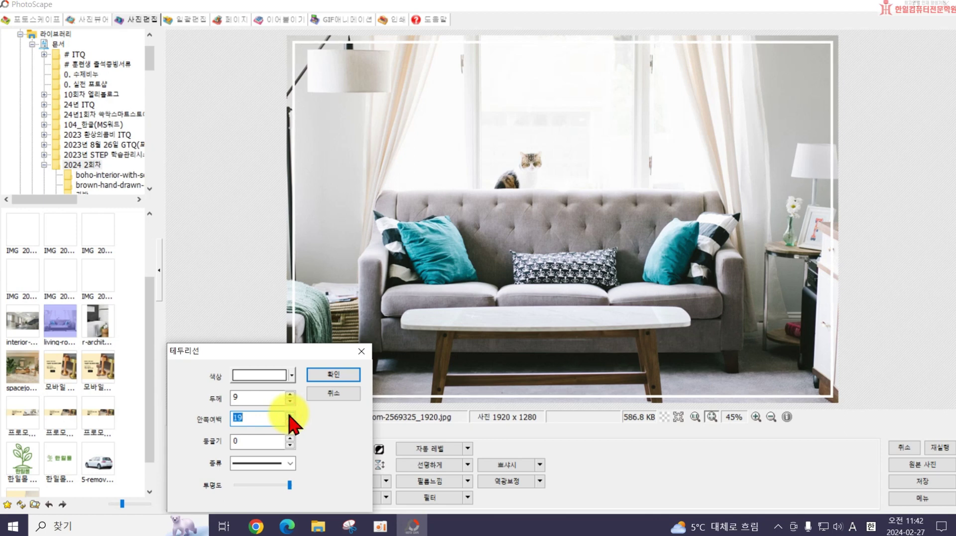
left_click(290, 414)
left_click(290, 414)
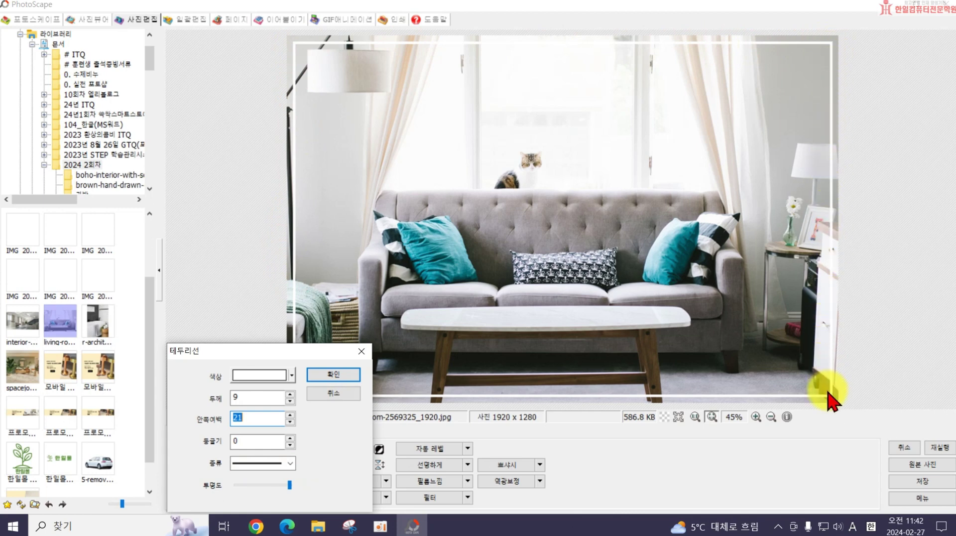
Step: Make the border line semi-transparent, try the short-dashed line type, and return it to a solid line
left_click_drag(286, 488, 259, 486)
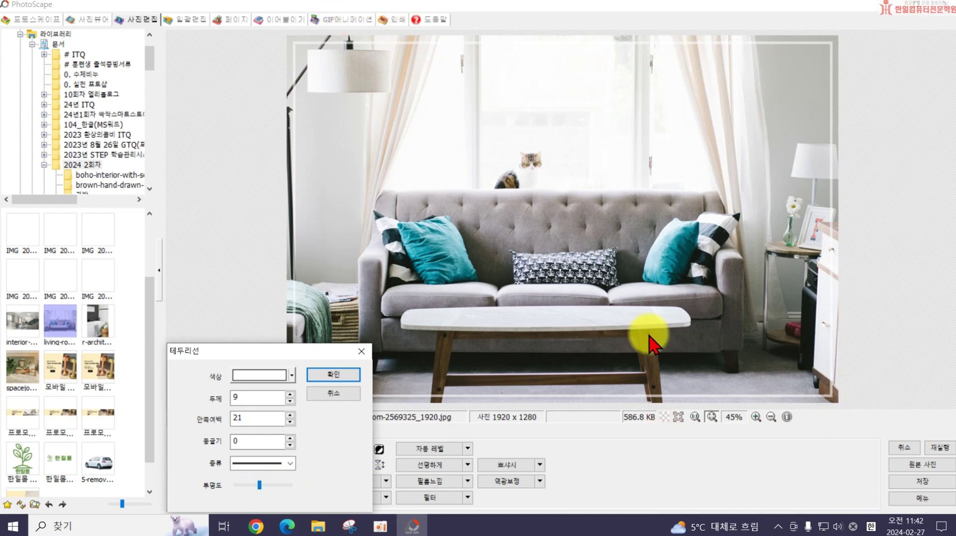
left_click_drag(318, 357, 296, 341)
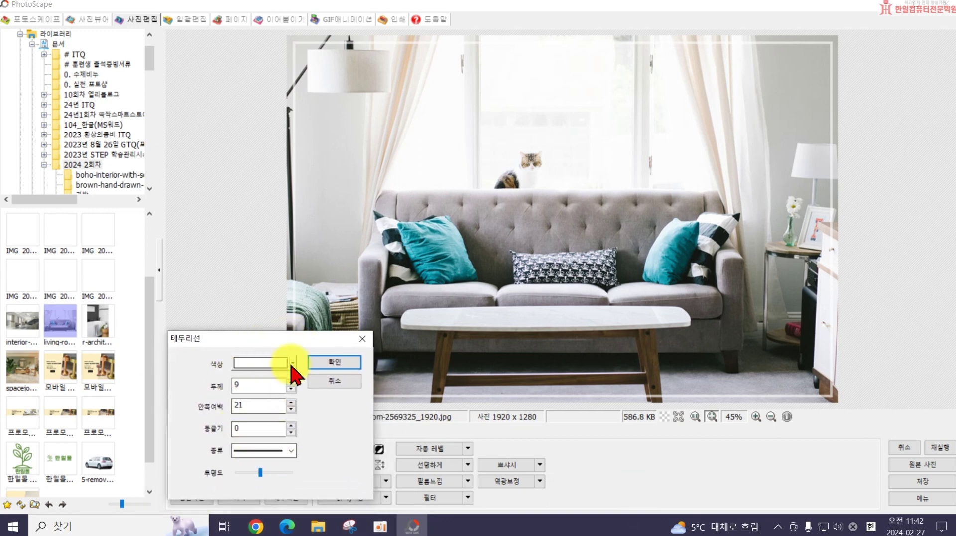
left_click(279, 451)
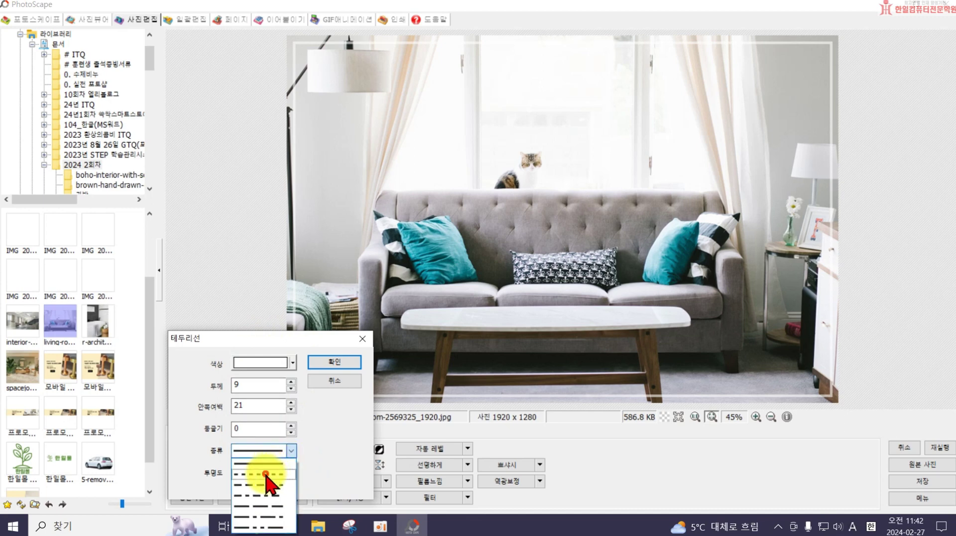
left_click(266, 475)
left_click(257, 451)
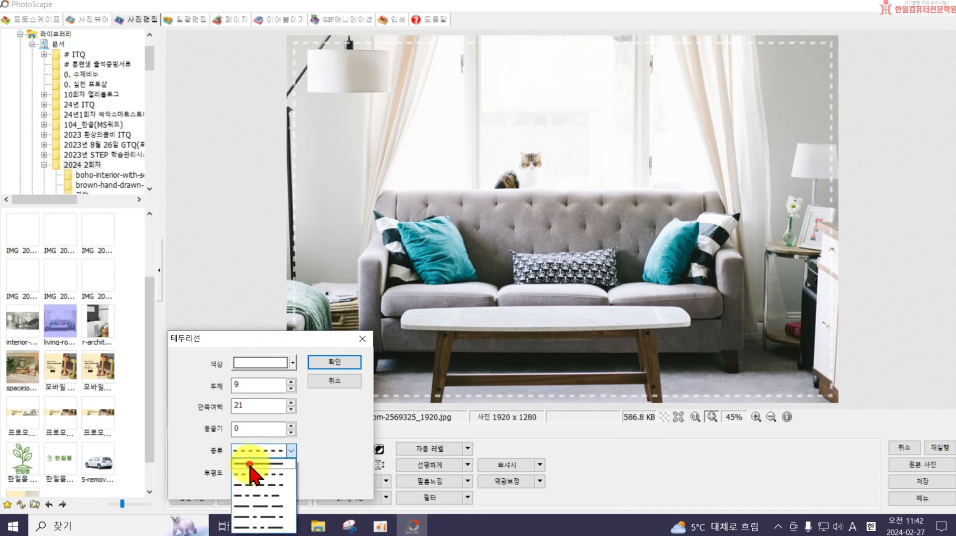
left_click(249, 460)
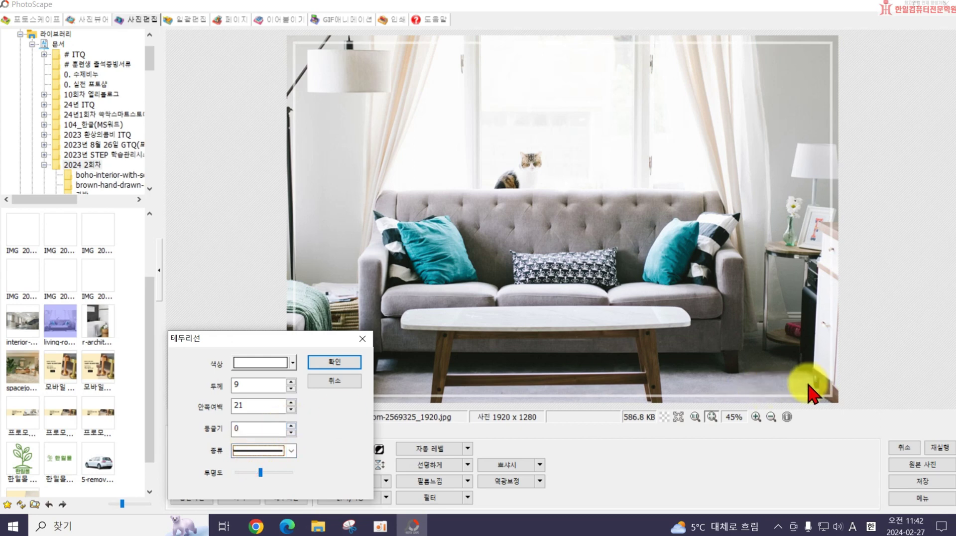
Step: Try a corner roundness of 75 on the border line and discard the border settings
left_click(293, 425)
left_click(292, 425)
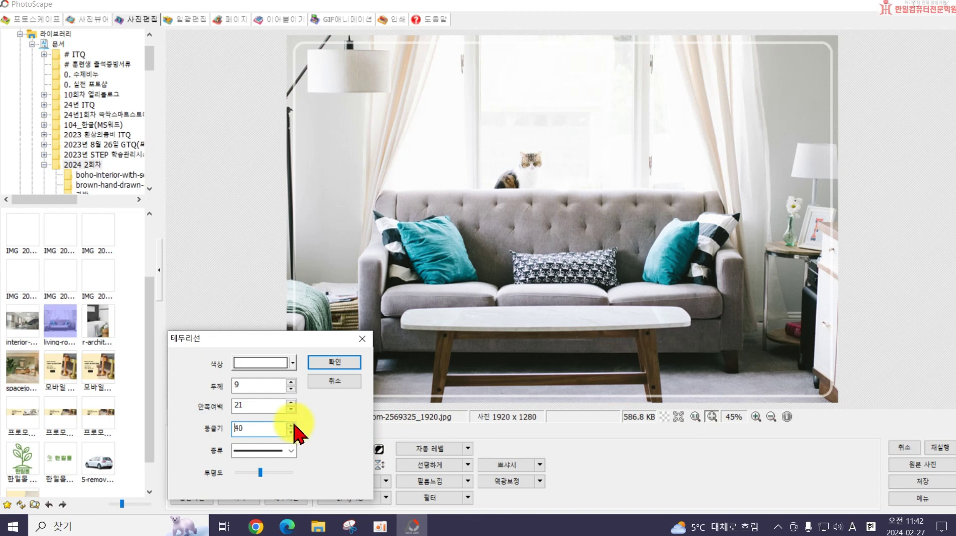
left_click(293, 425)
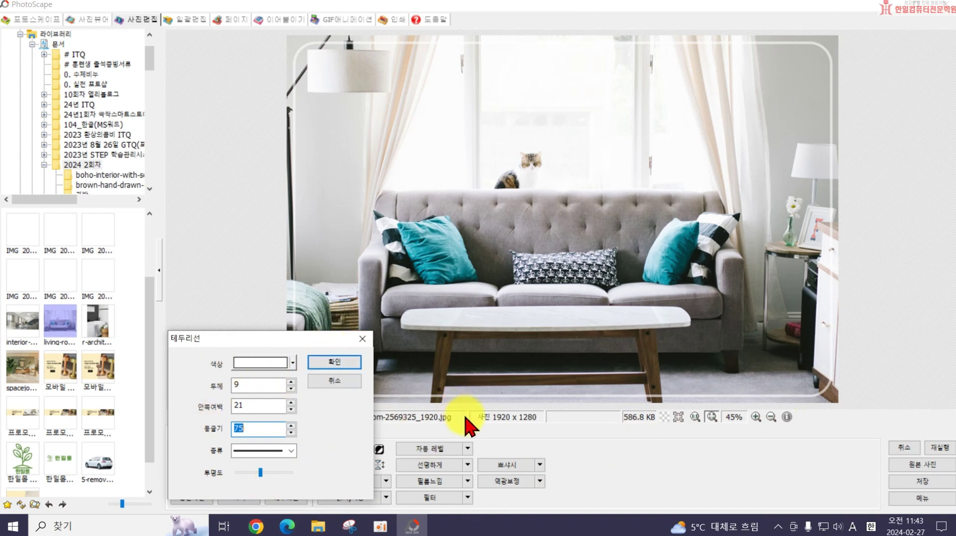
left_click(330, 380)
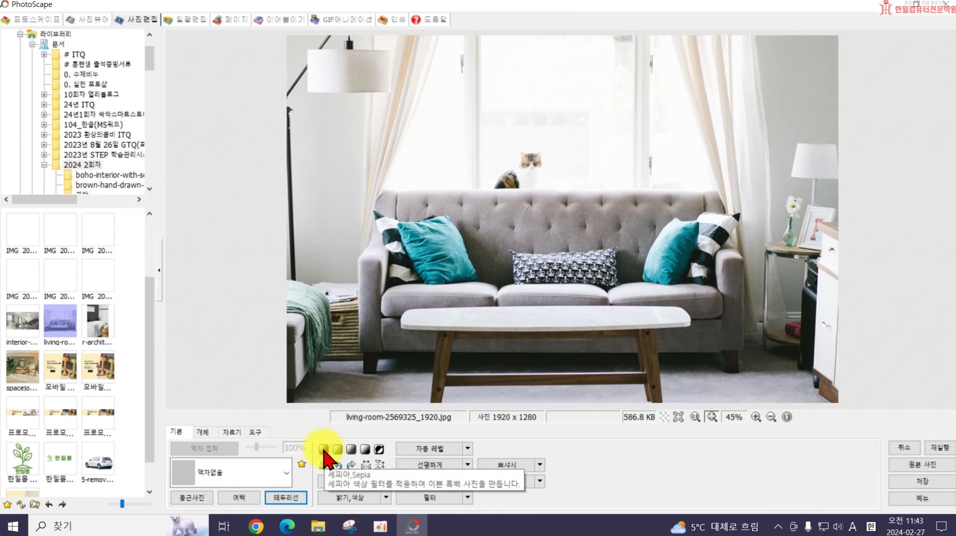
Step: Try the Sepia effect on the living-room photo, undo it, and turn the photo black and white
left_click(324, 450)
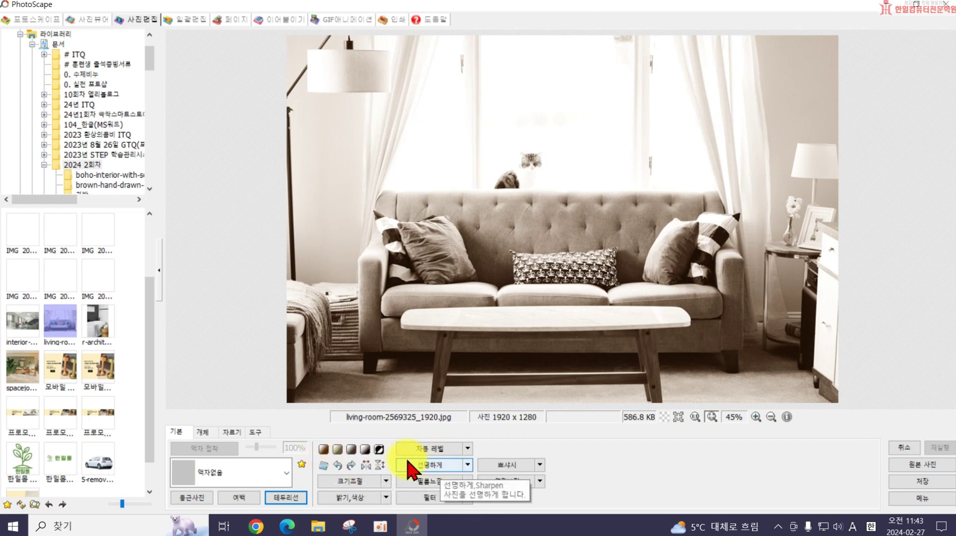
key("ctrl+z")
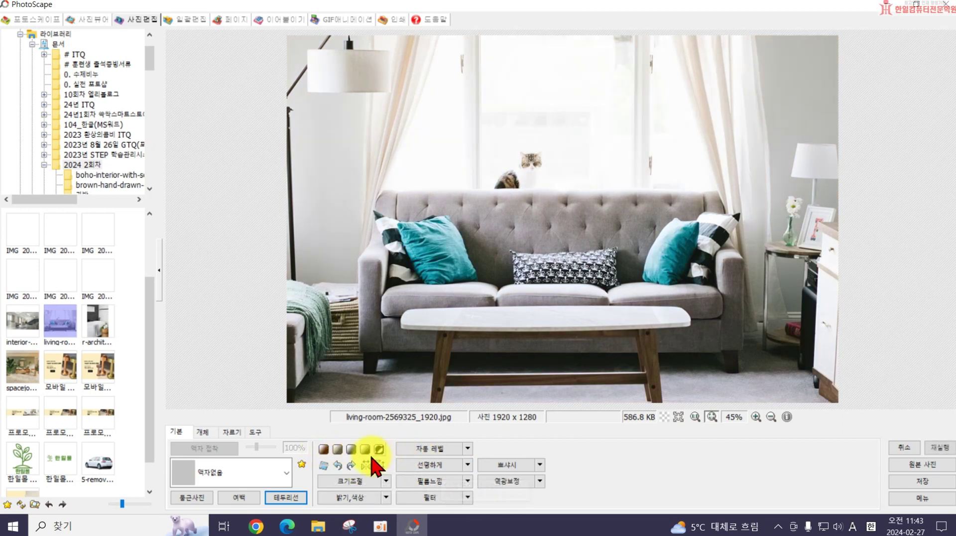
left_click(337, 450)
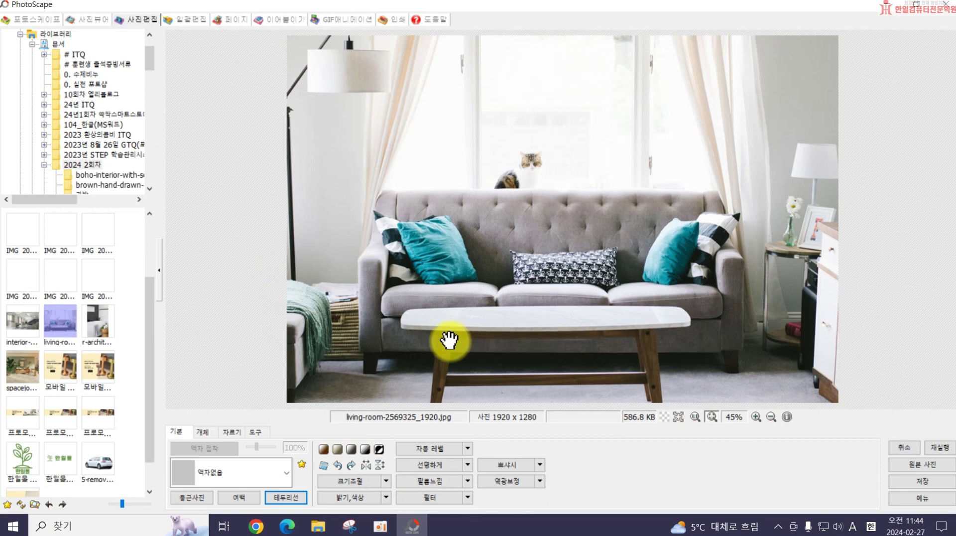
left_click(352, 449)
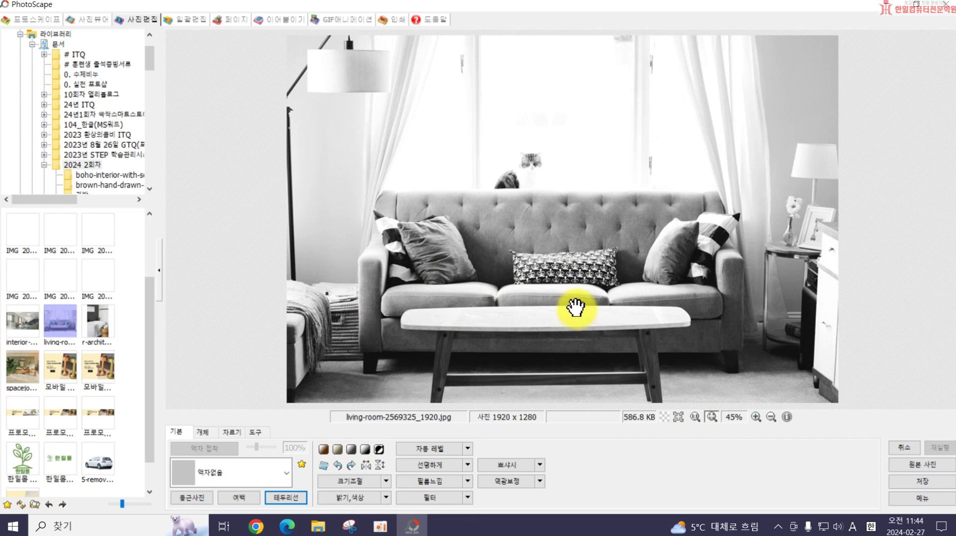
Step: Undo the photo's grayscale conversion, and try the high-contrast black-and-white (흑백) effect before undoing it too
key("ctrl+z")
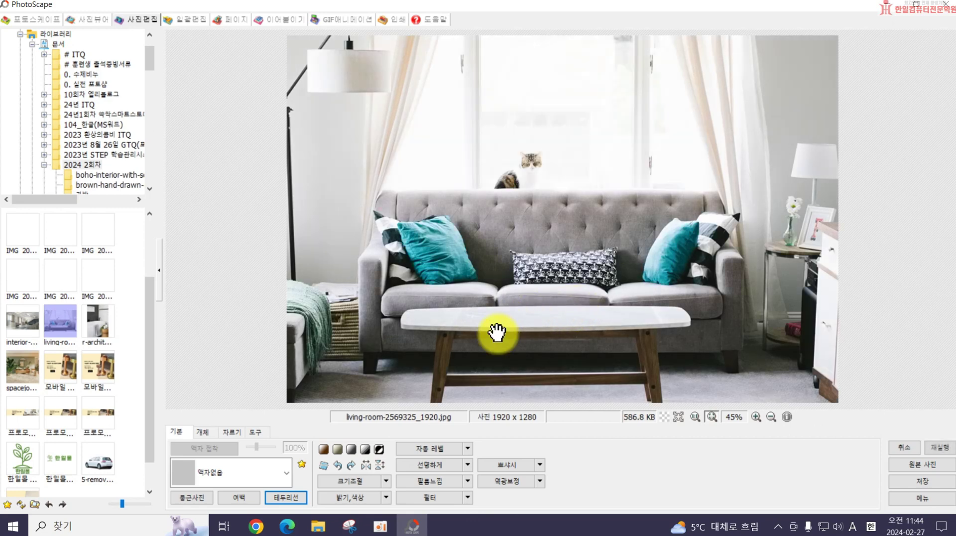
left_click(367, 451)
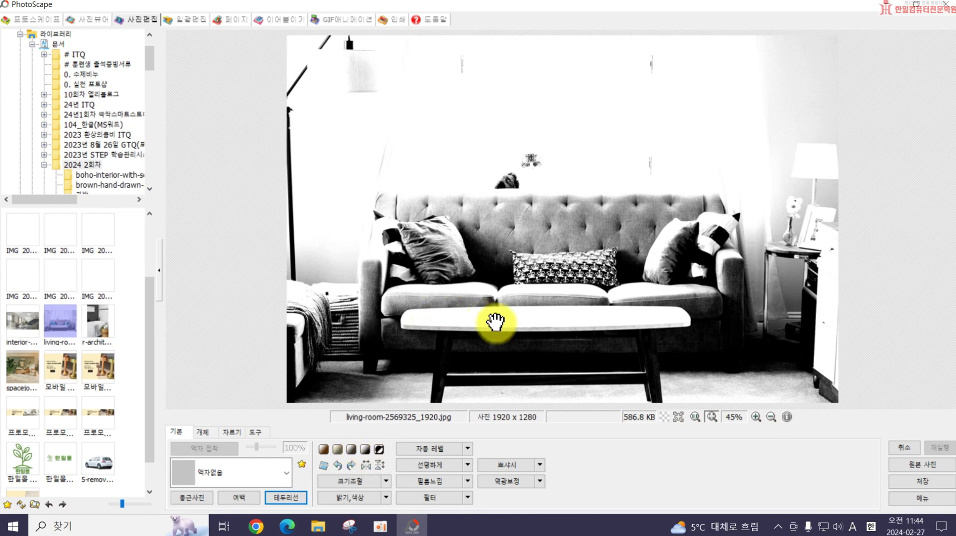
key("ctrl+z")
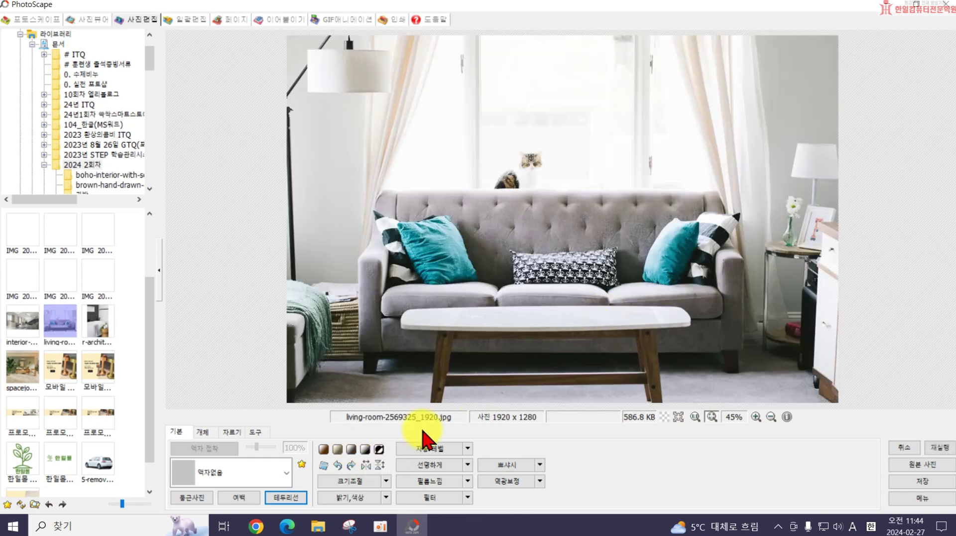
Step: Try the negative (음영반전) effect on the living-room photo and invert it back to its original colours
left_click(379, 450)
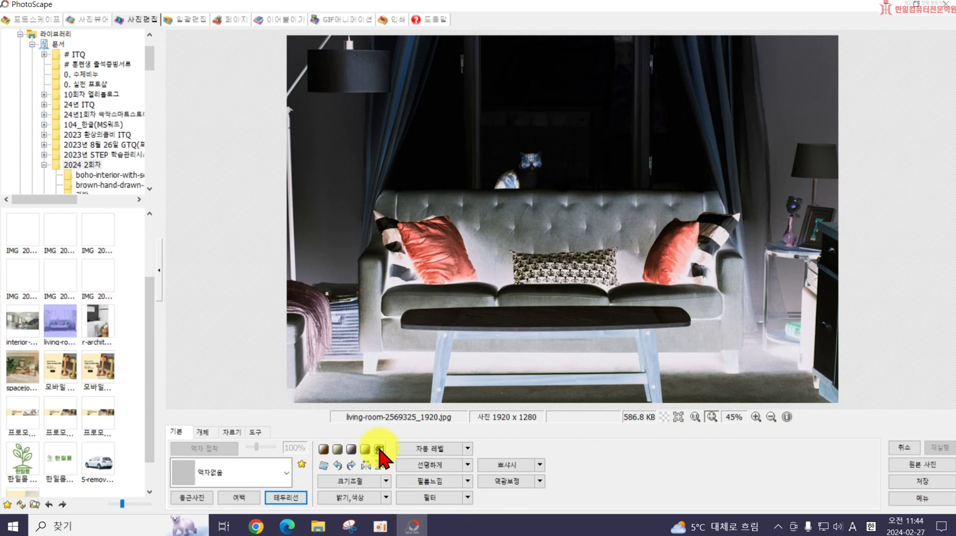
left_click(379, 450)
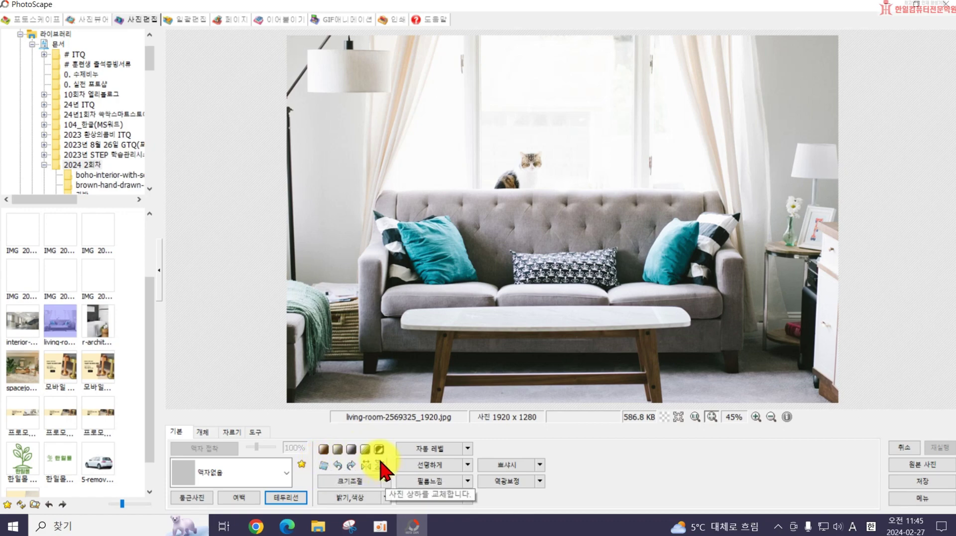
Step: Try straightening the living-room photo with the free rotation (회전) adjustment and undo the slight rotation
left_click(324, 473)
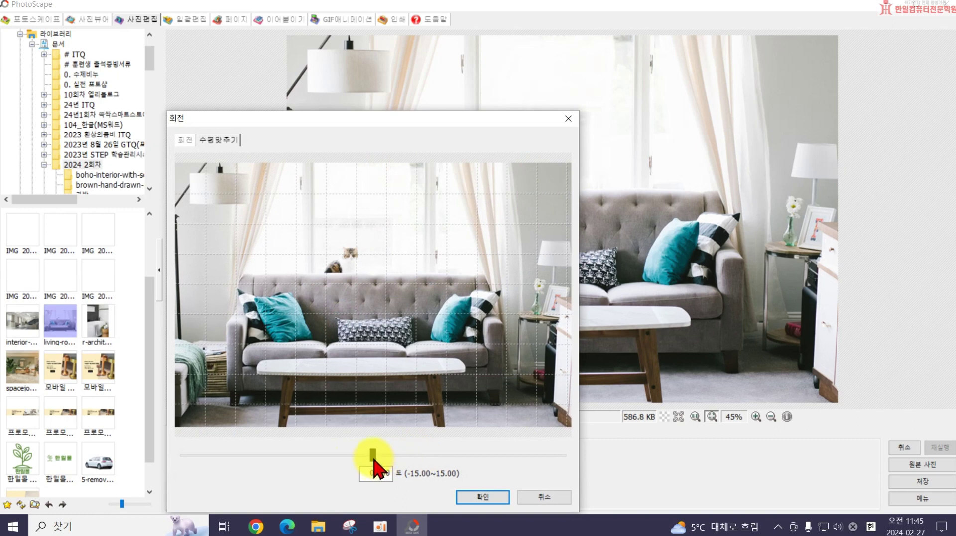
left_click_drag(380, 465, 373, 464)
left_click(482, 496)
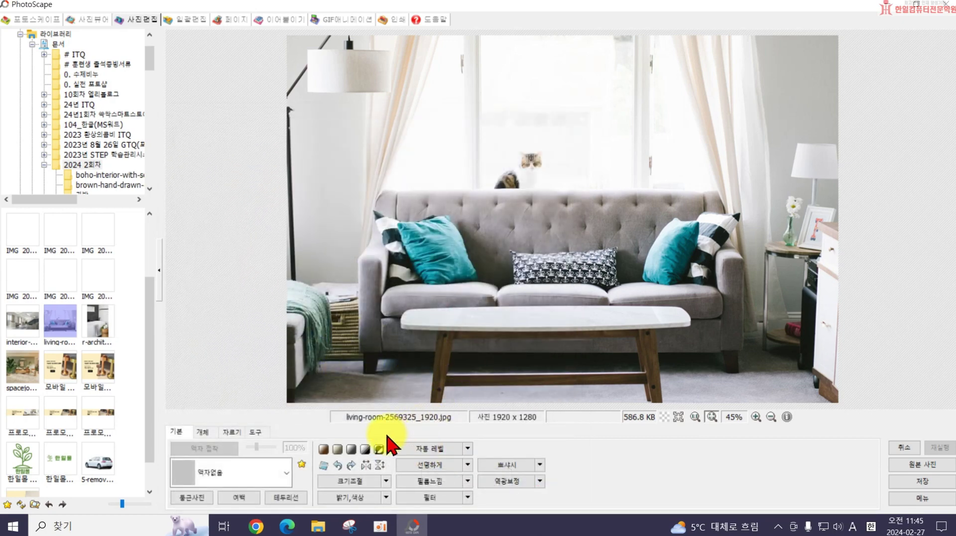
left_click(323, 468)
left_click_drag(371, 452, 382, 454)
left_click(483, 496)
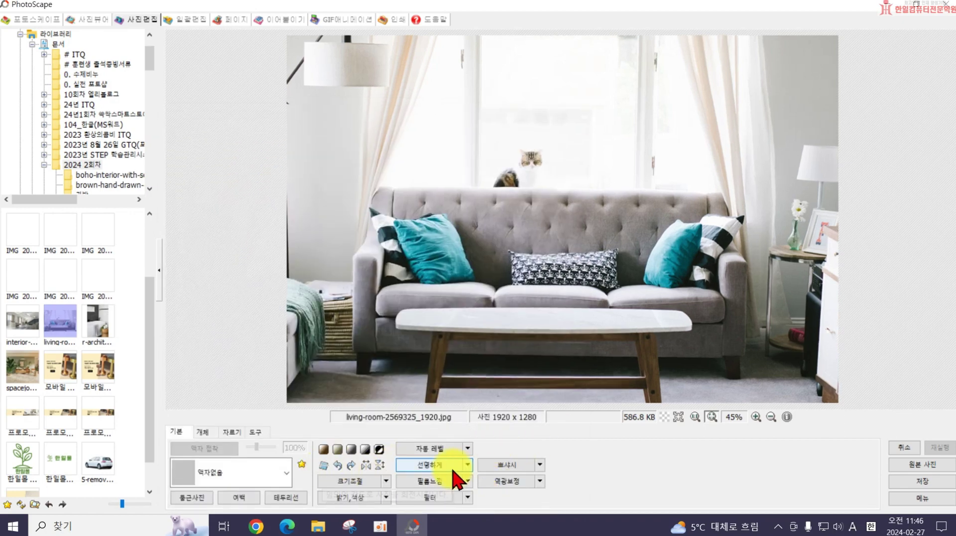
key("ctrl+z")
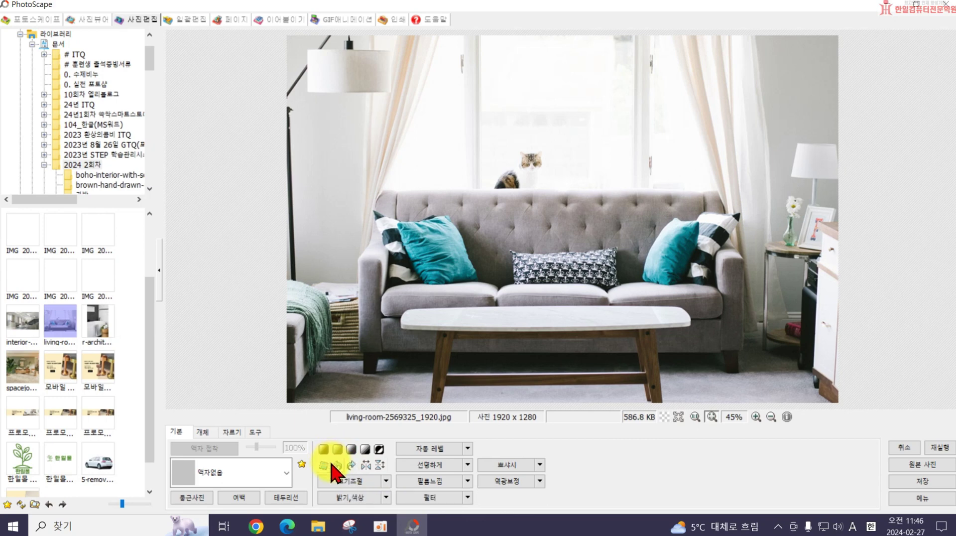
Step: Try rotating the photo 90° counterclockwise and back, and flip it horizontally and vertically, reversing each flip
left_click(339, 467)
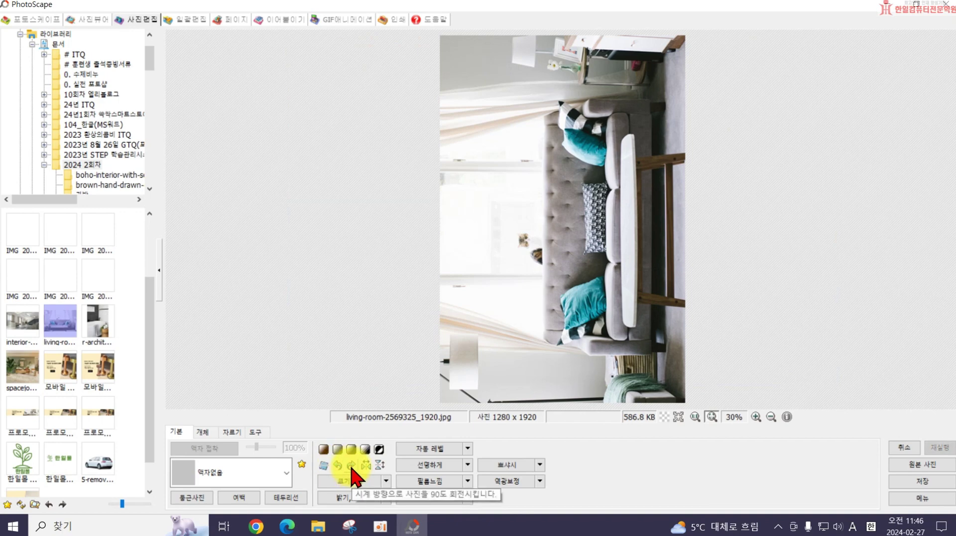
left_click(352, 466)
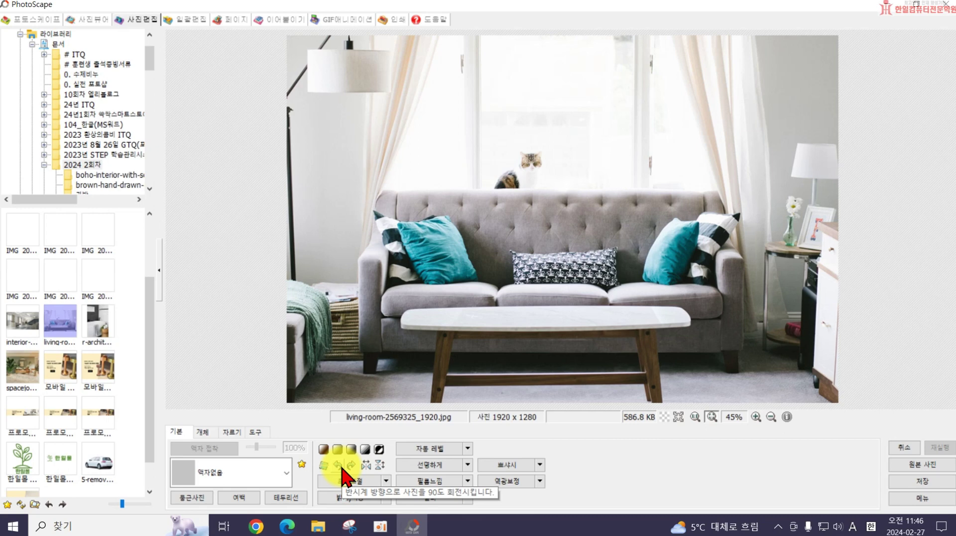
left_click(367, 466)
left_click(367, 465)
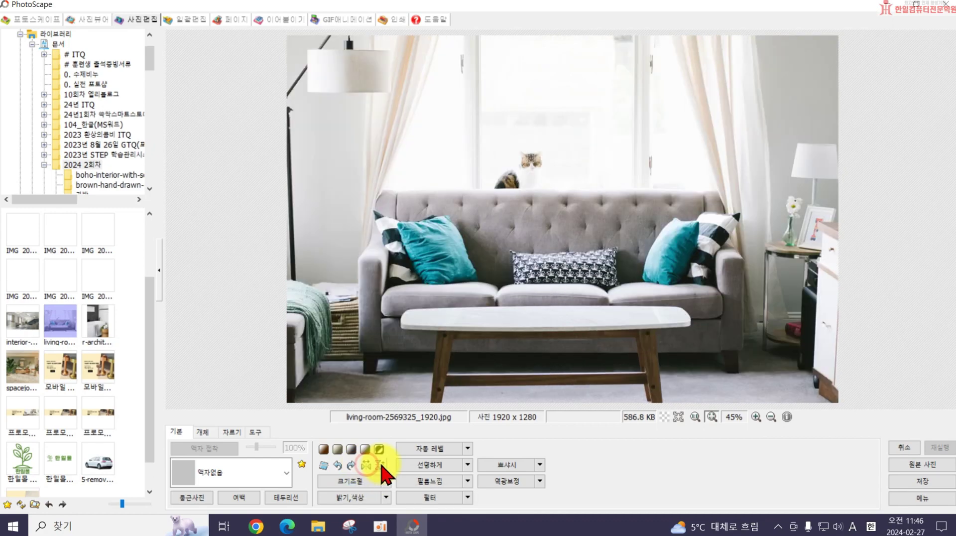
left_click(378, 465)
left_click(379, 464)
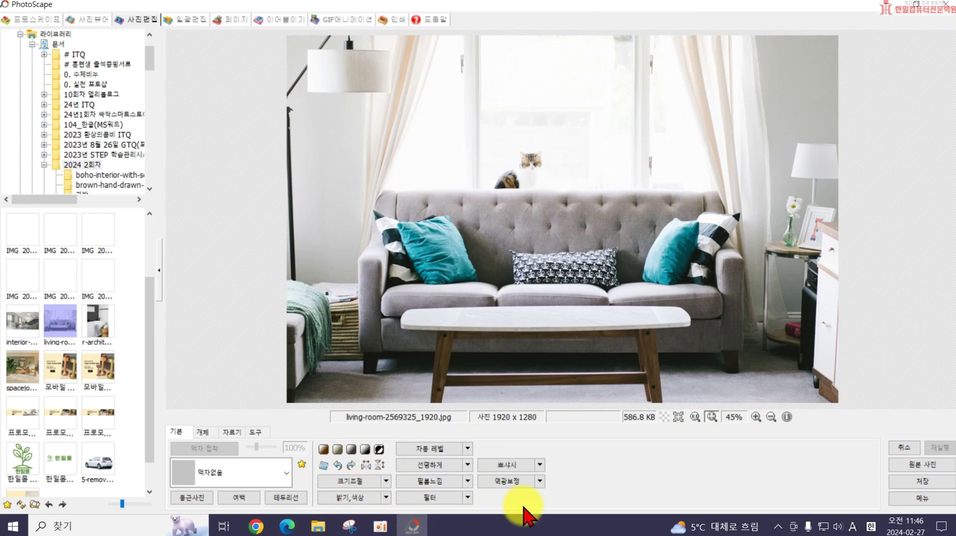
Step: Try resizing the photo to 1000 px wide with the aspect ratio kept, and undo the resize
left_click(352, 480)
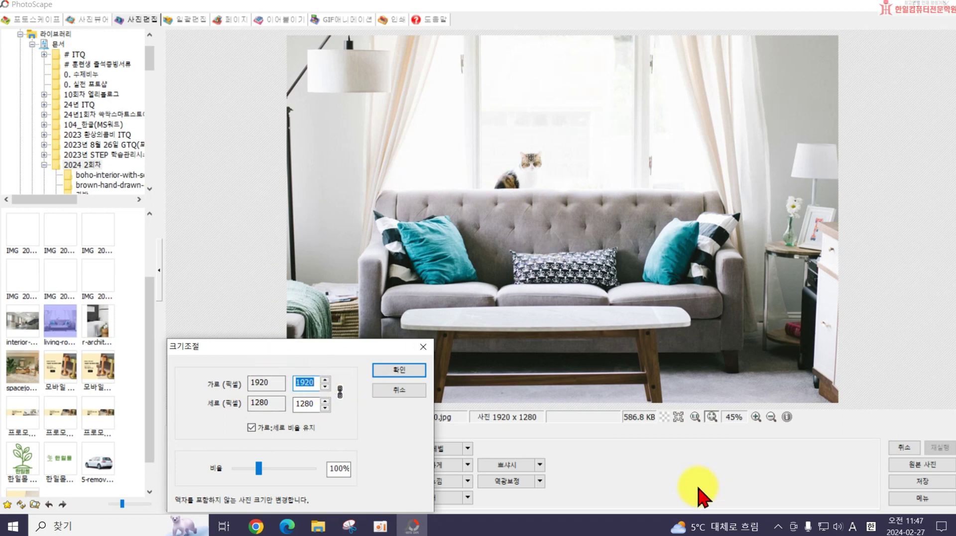
type("1")
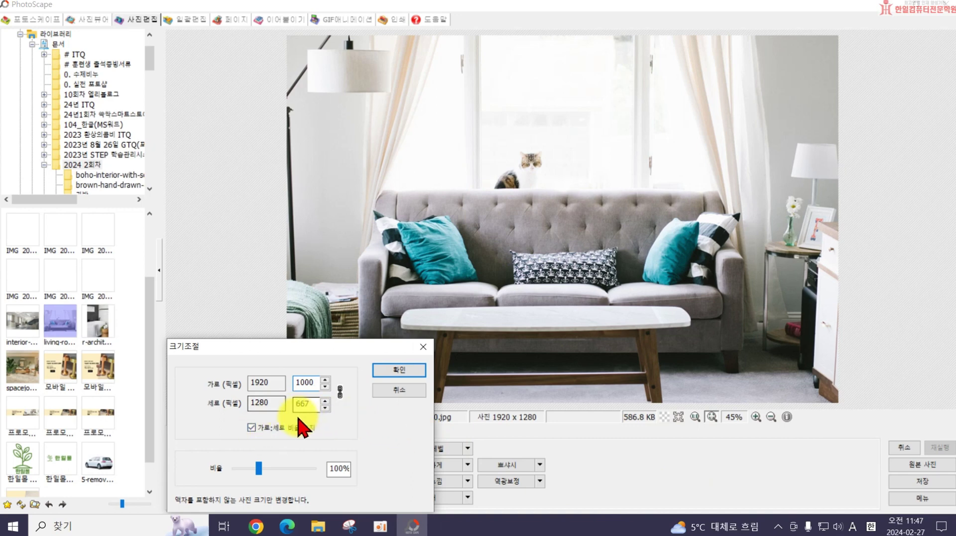
left_click(378, 371)
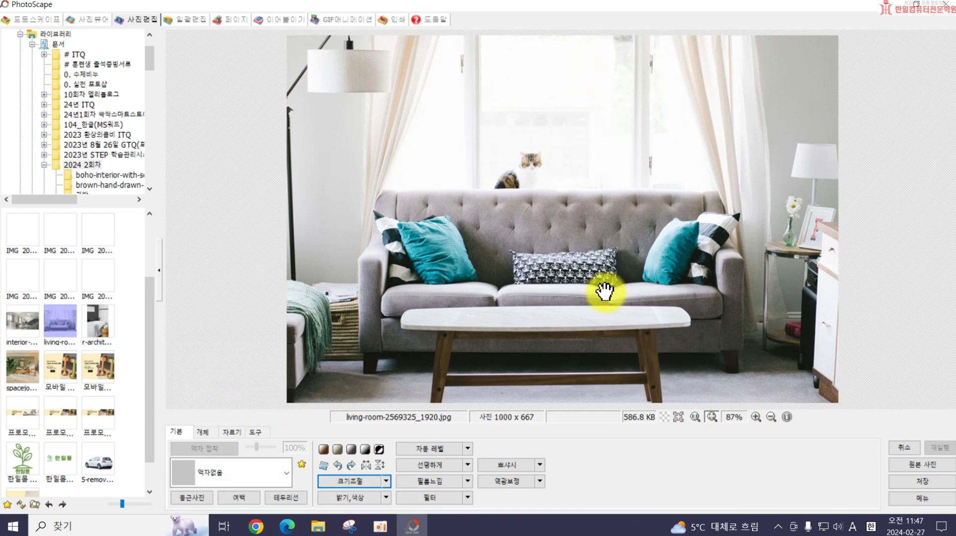
key("ctrl+z")
Step: Try resizing the photo to 1000 x 1000 px with the aspect ratio unlocked, and undo it
left_click(357, 482)
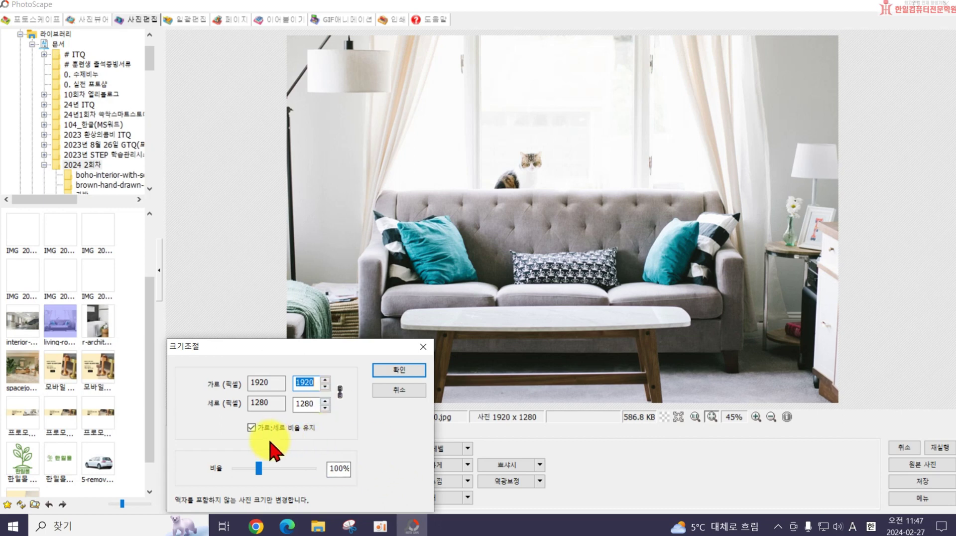
left_click(252, 427)
left_click(313, 383)
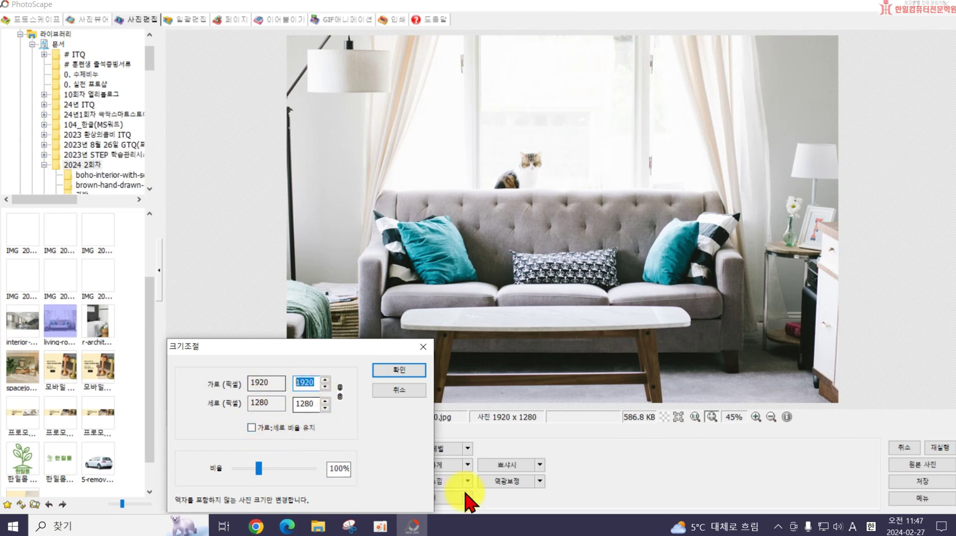
type("1000")
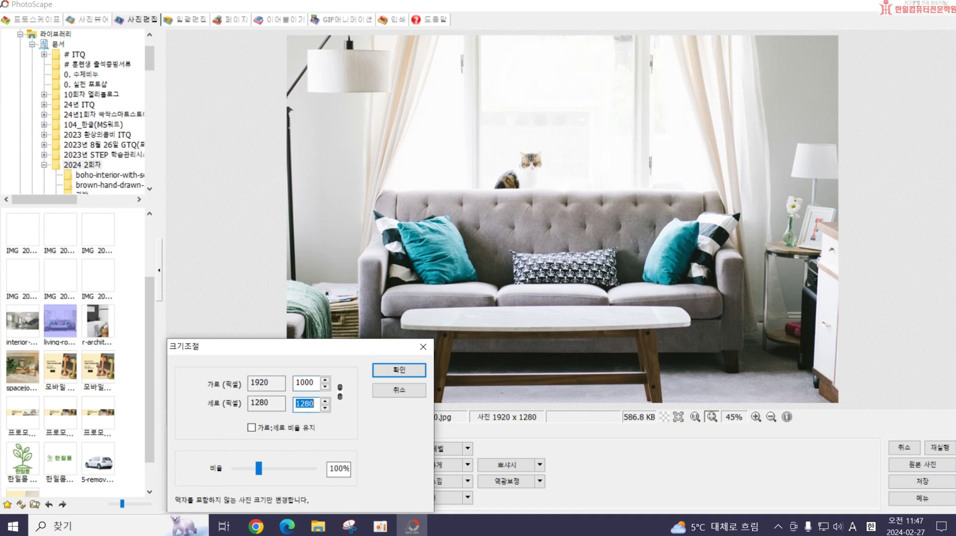
left_click(398, 379)
left_click(256, 526)
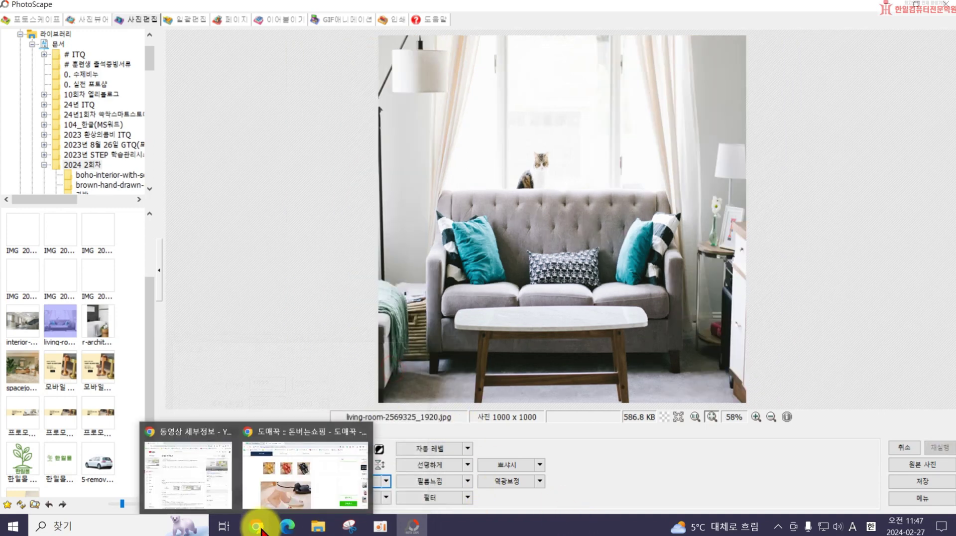
key("ctrl+z")
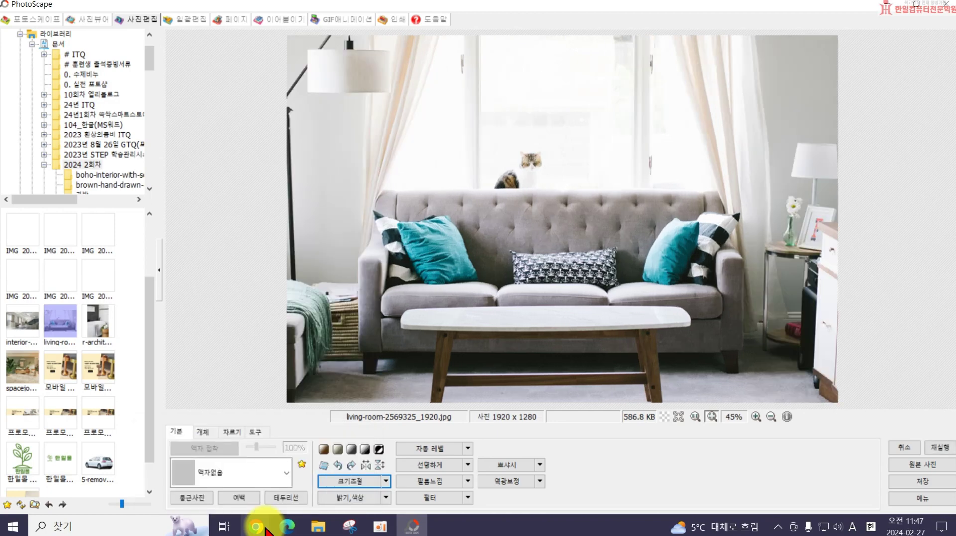
Step: Examine the resize settings and the preset sizes for reducing the photo's long side without changing anything
left_click(378, 483)
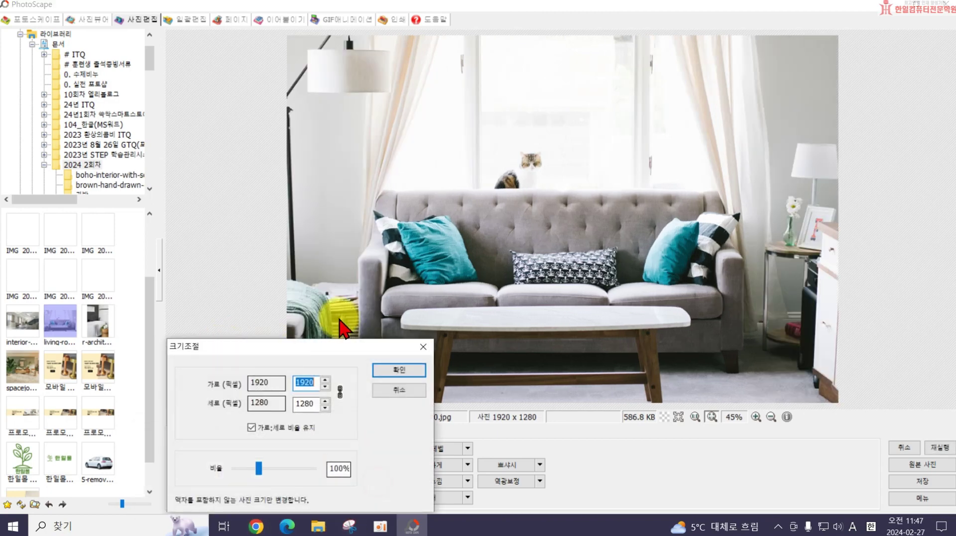
left_click(397, 393)
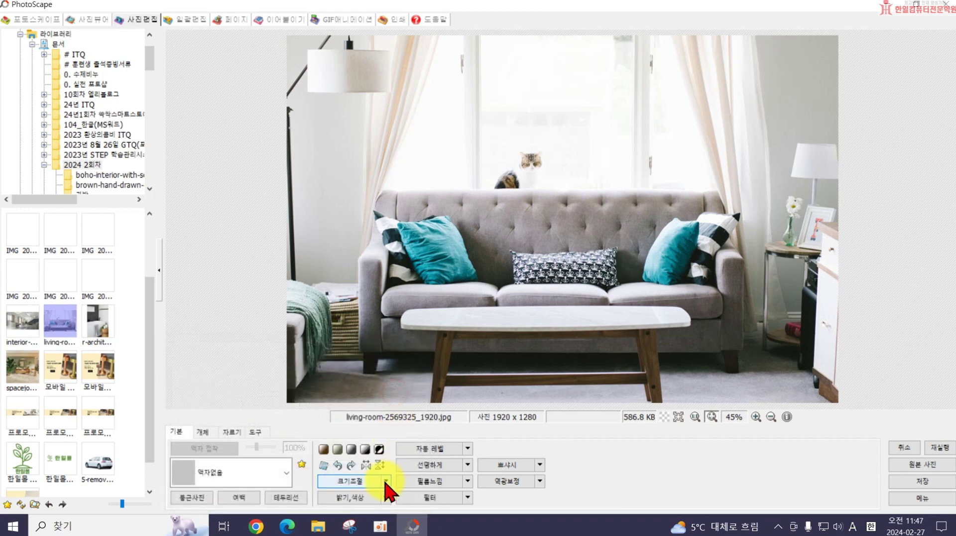
left_click(386, 482)
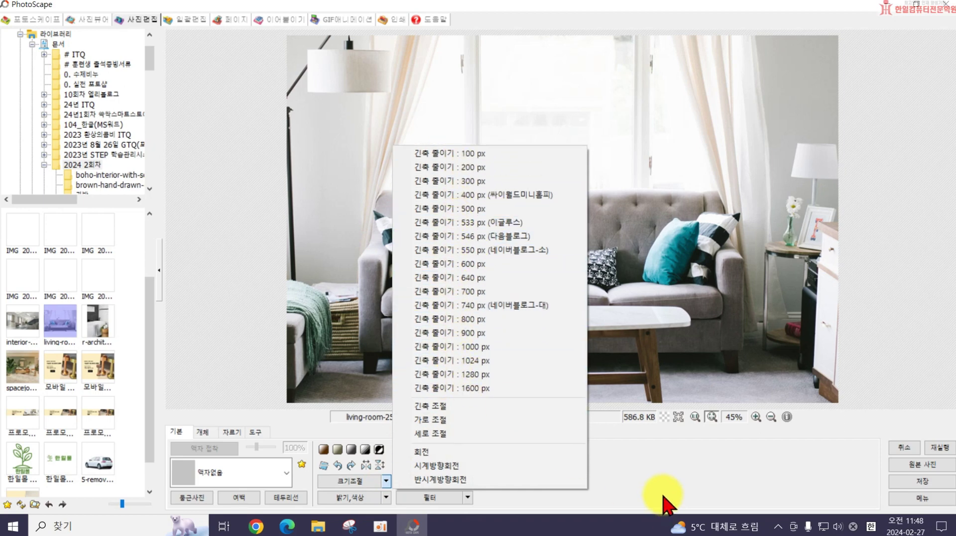
left_click(645, 492)
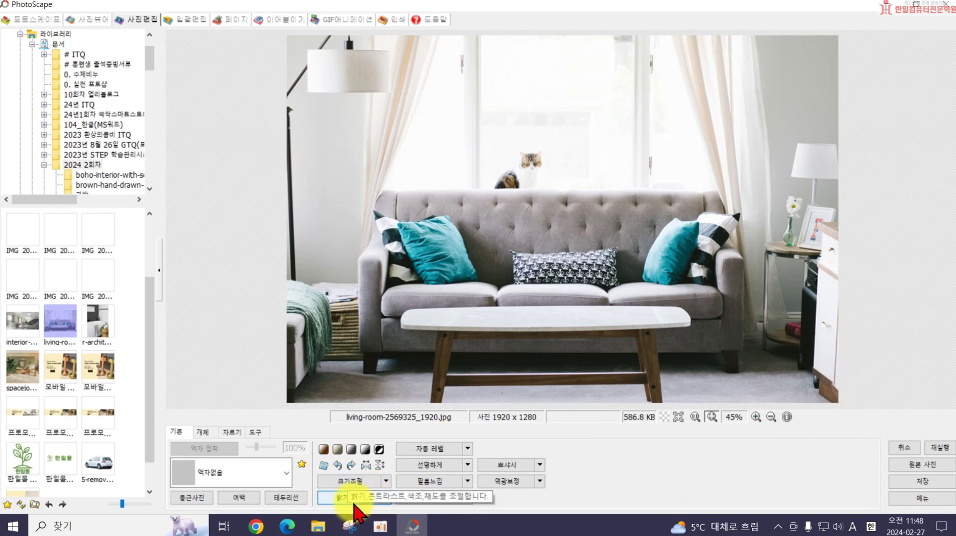
Step: Try a brightness of 18 and an exposure of 1.20 on the photo, and discard the adjustments
left_click(336, 501)
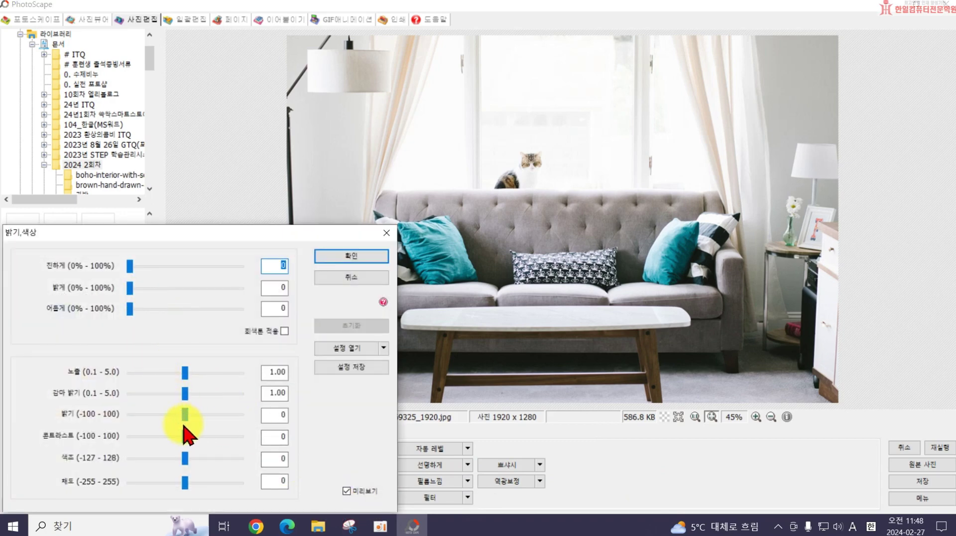
left_click_drag(186, 411, 191, 412)
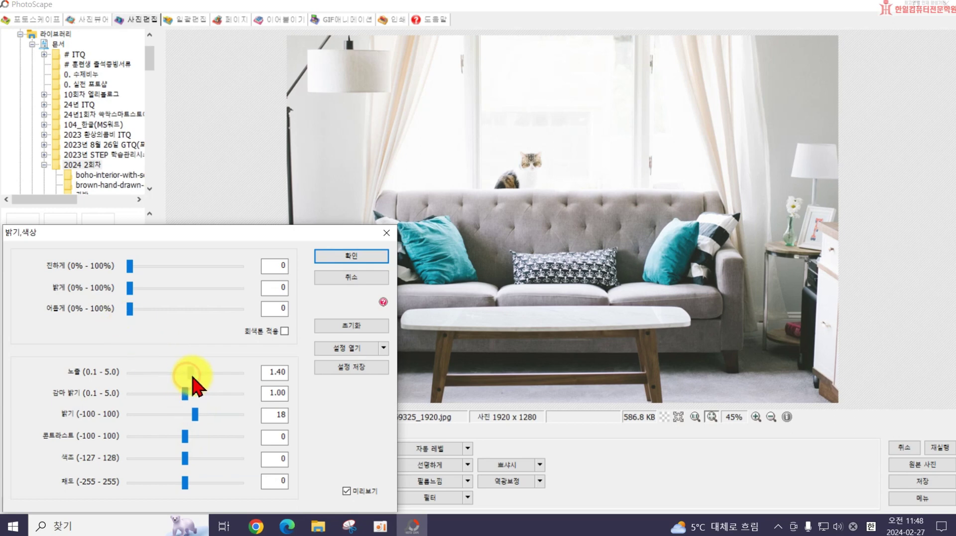
left_click(192, 377)
left_click_drag(193, 378, 188, 382)
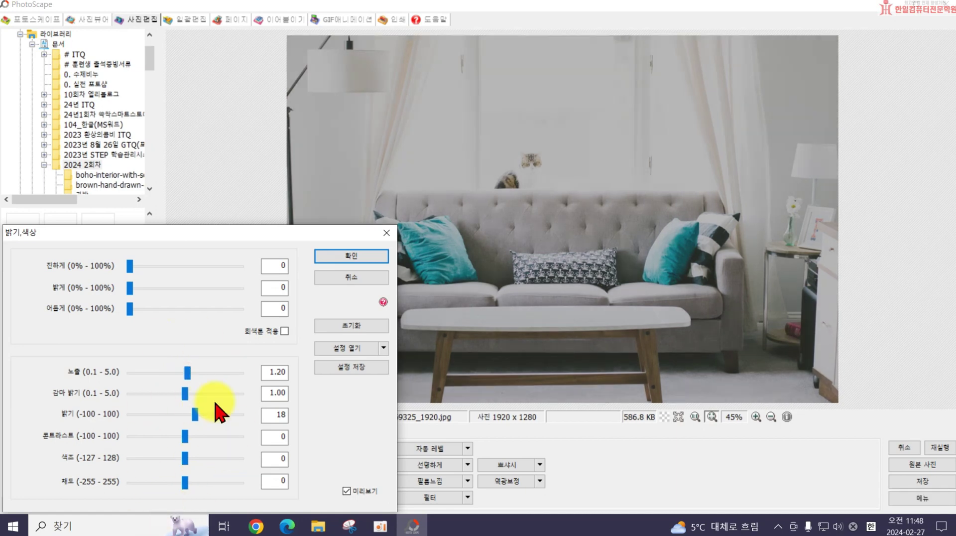
left_click(357, 276)
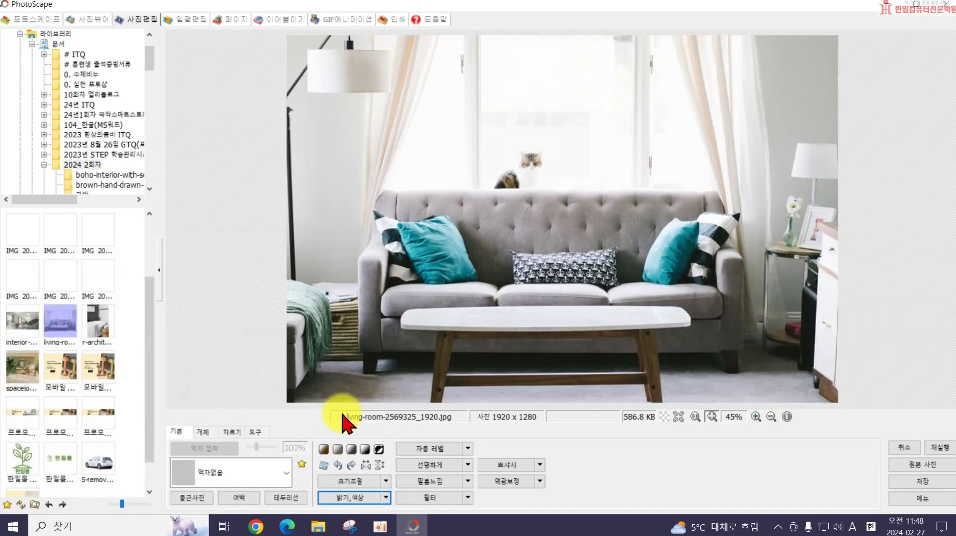
Step: Try the weak (약) contrast improvement (콘트라스트 개선) on the living-room photo
left_click(386, 497)
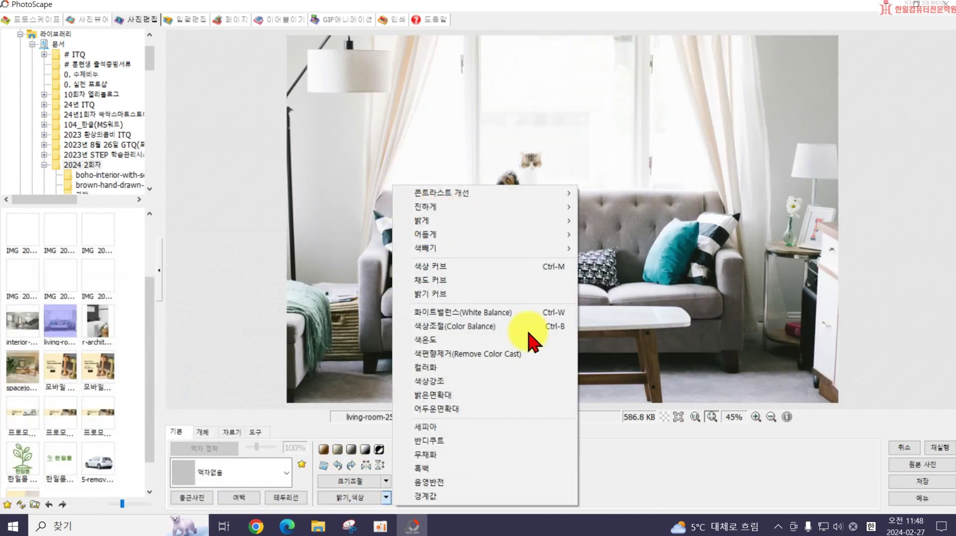
left_click(433, 194)
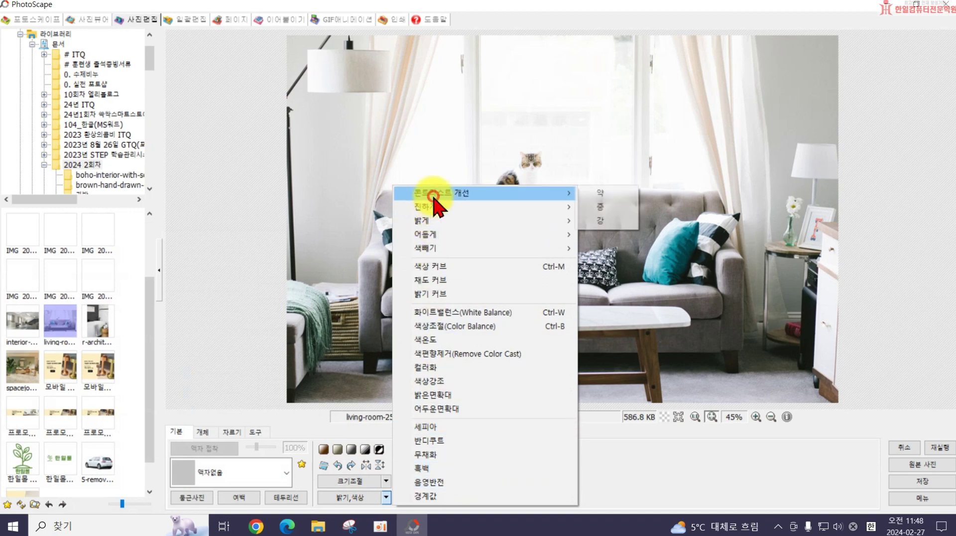
left_click(600, 194)
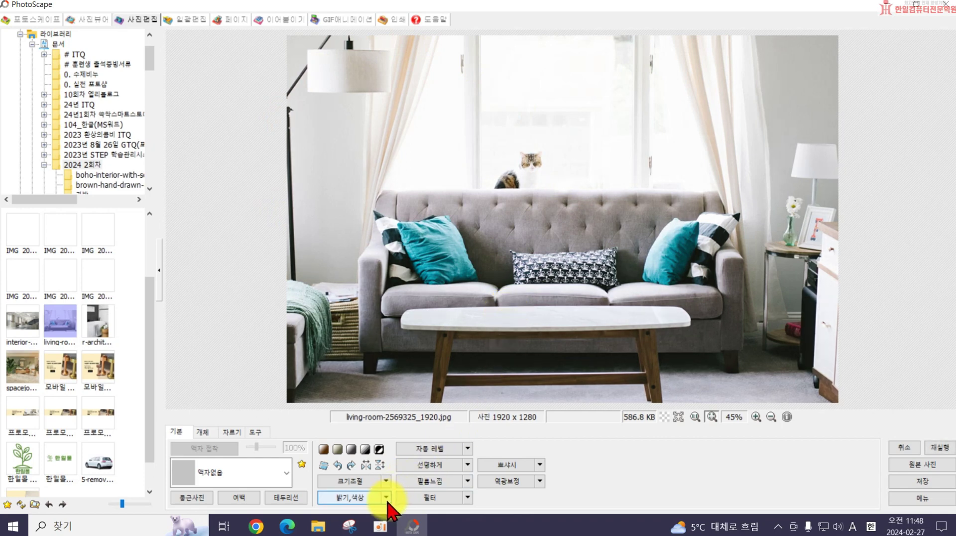
Step: Apply the strong auto level (자동 레벨 - 강) correction to the living-room photo
left_click(467, 448)
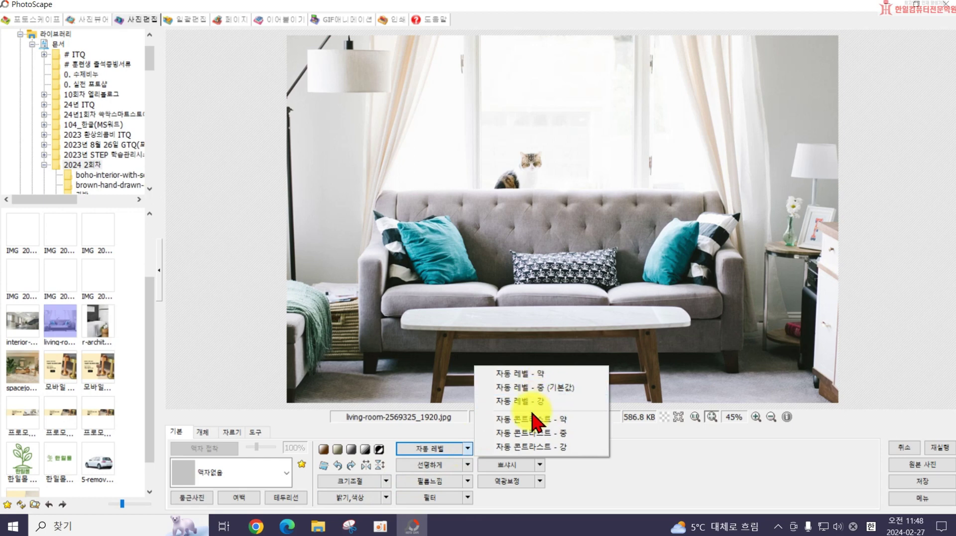
left_click(525, 402)
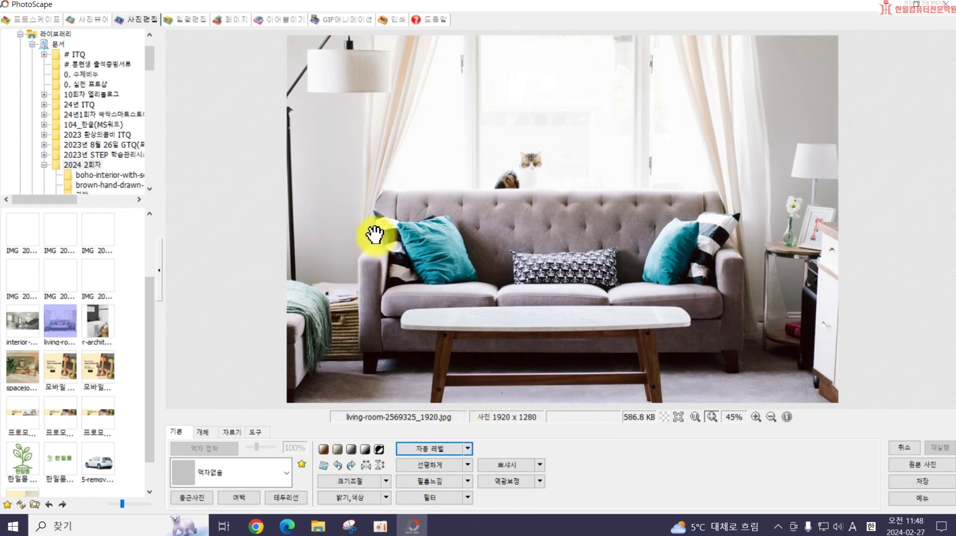
Step: Sharpen (선명하게) the living-room photo at level 9
left_click(467, 464)
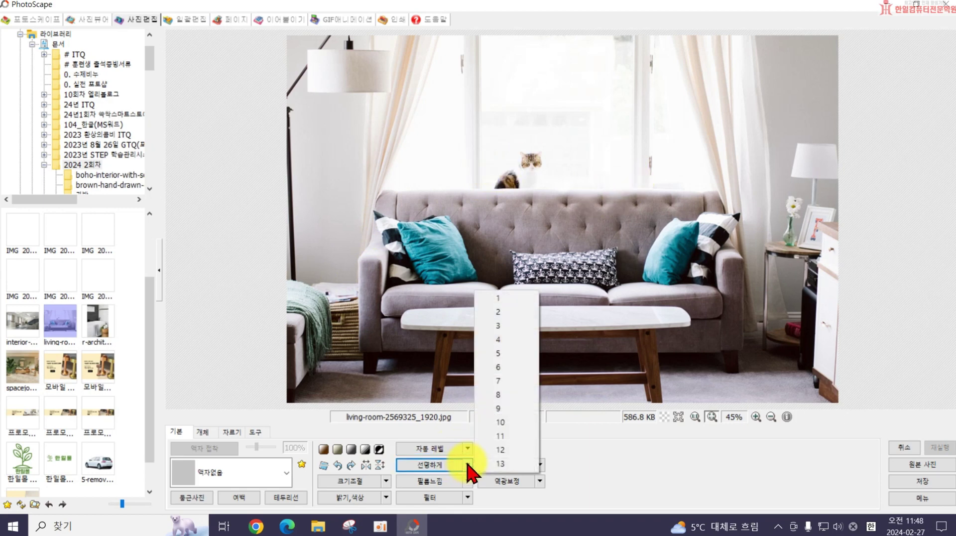
left_click(518, 406)
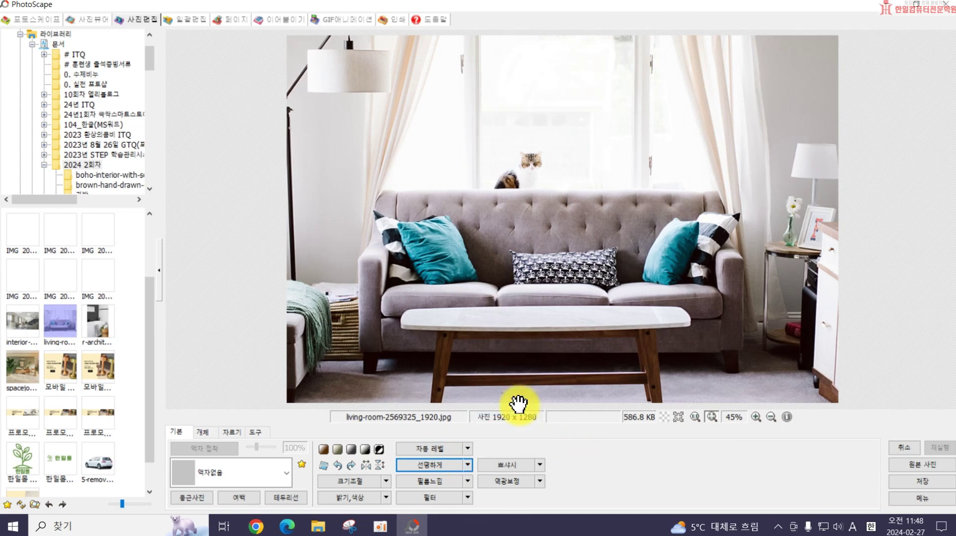
Step: Try the AF2 film effect (필름느낌) at medium (중) strength on the photo, and undo it
left_click(462, 481)
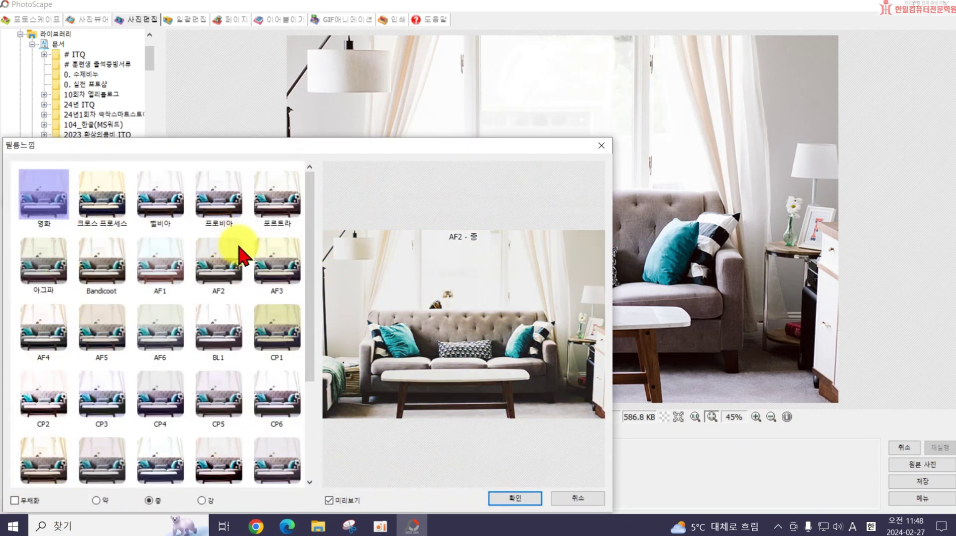
left_click(205, 283)
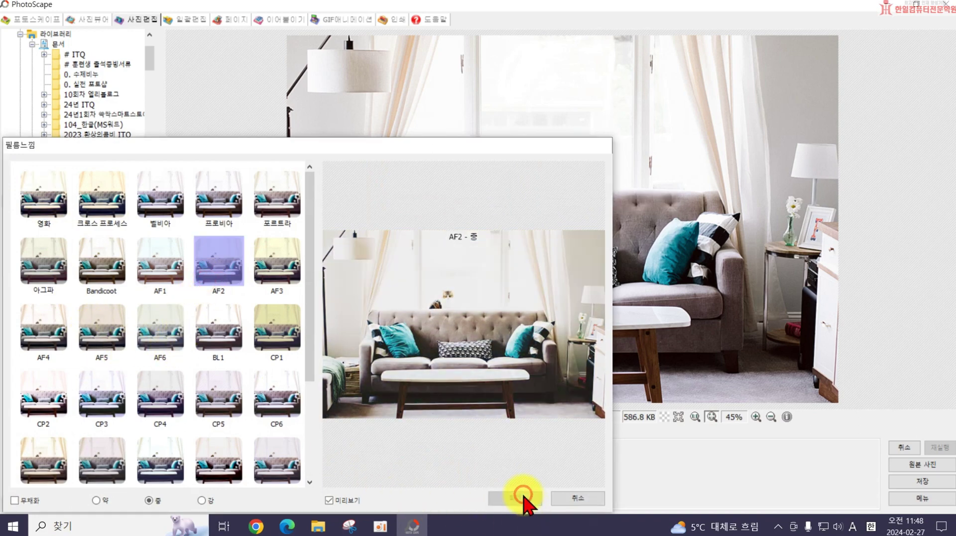
left_click(522, 496)
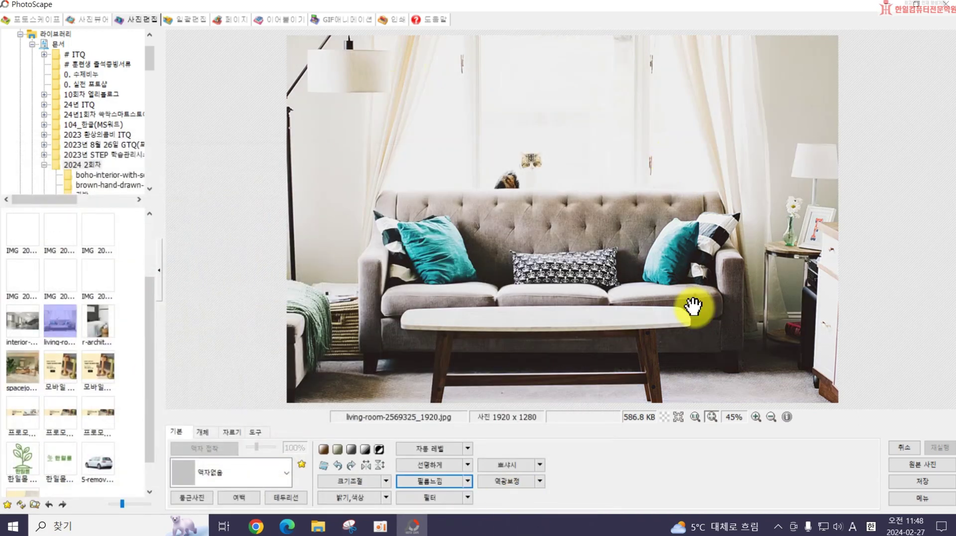
key("ctrl+z")
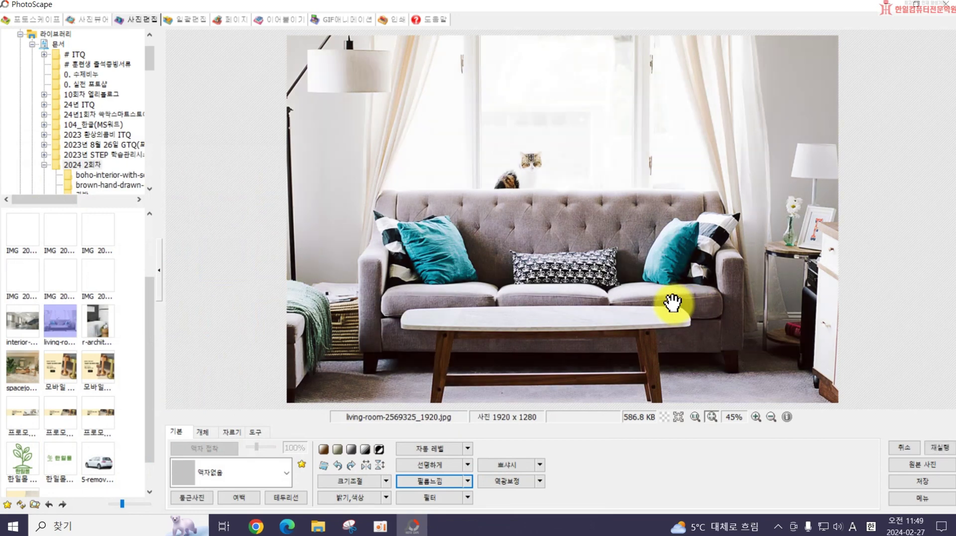
Step: Try an old-photo (오래된사진) filter on the living-room photo, and undo it
left_click(464, 498)
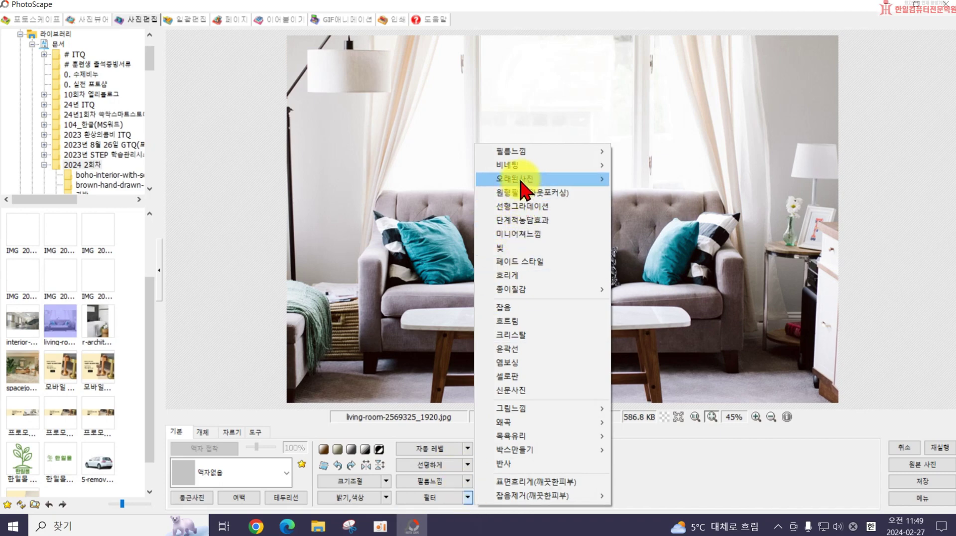
mouse_move(520, 187)
left_click(630, 240)
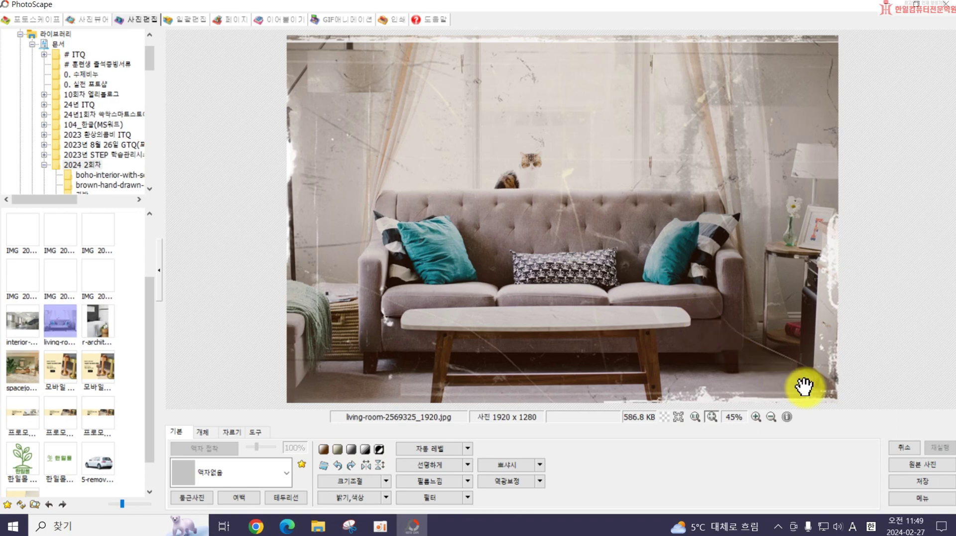
key("ctrl+z")
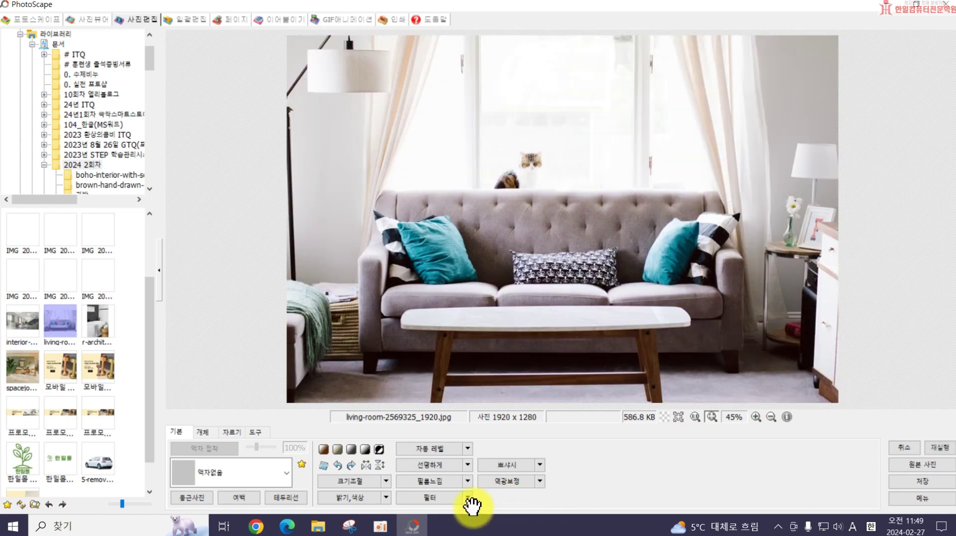
Step: Try the vignetting (비네팅) filter #5 on the living-room photo, and undo it
left_click(468, 497)
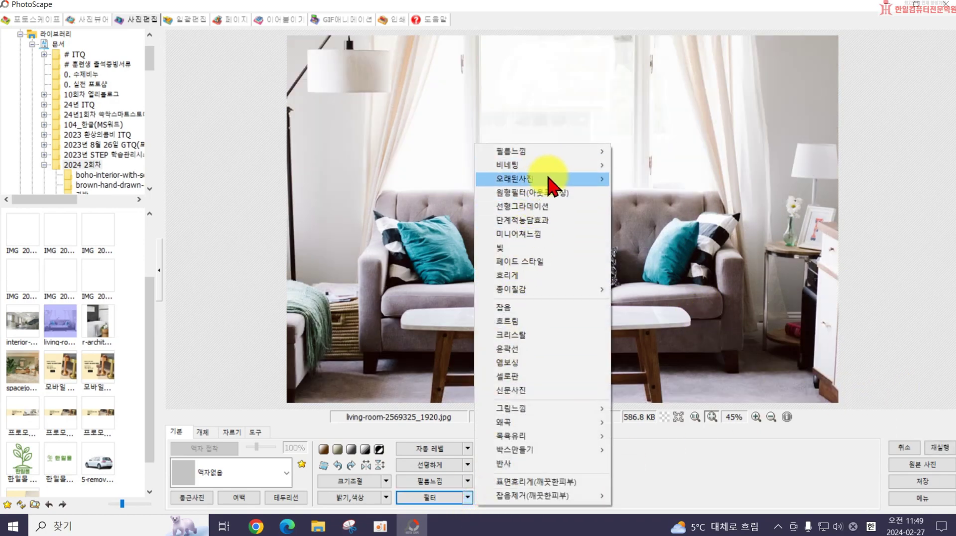
mouse_move(554, 175)
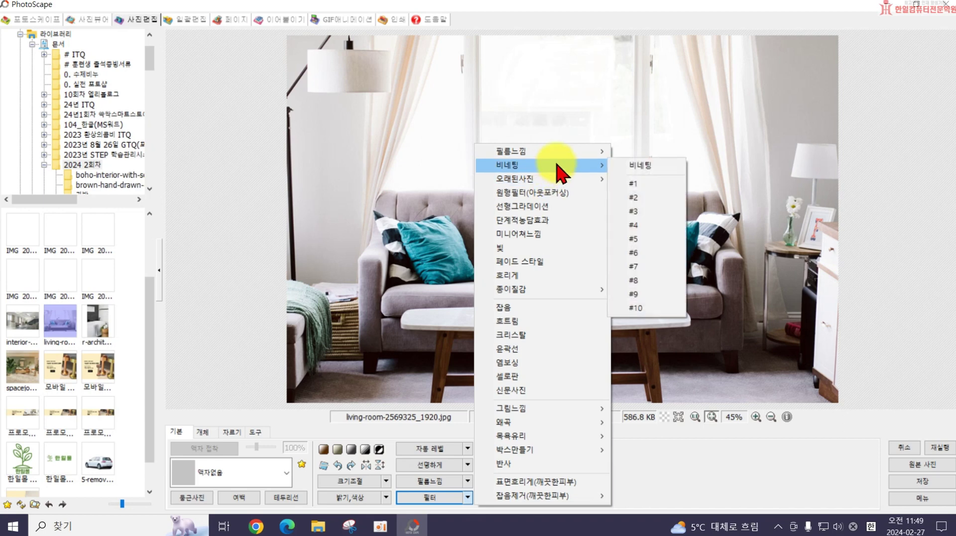
left_click(656, 241)
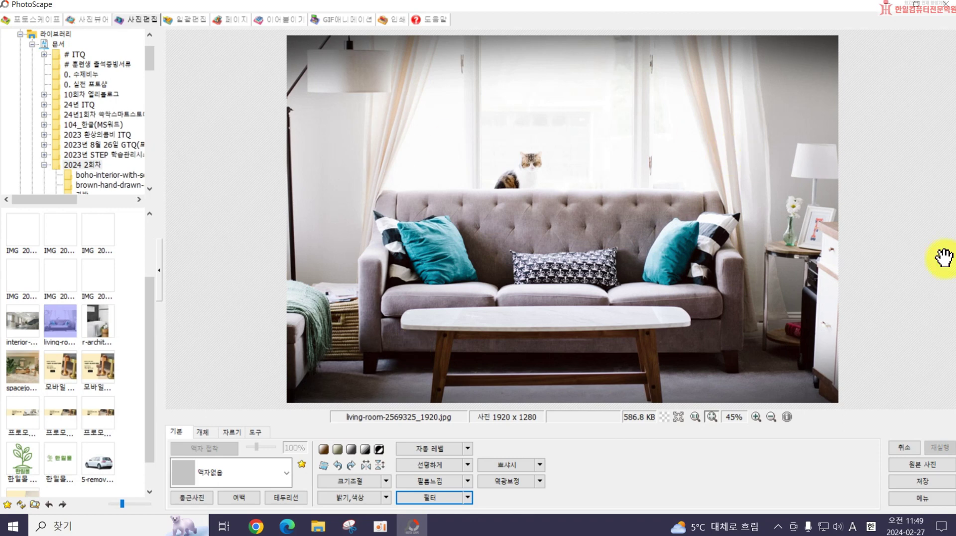
key("ctrl+z")
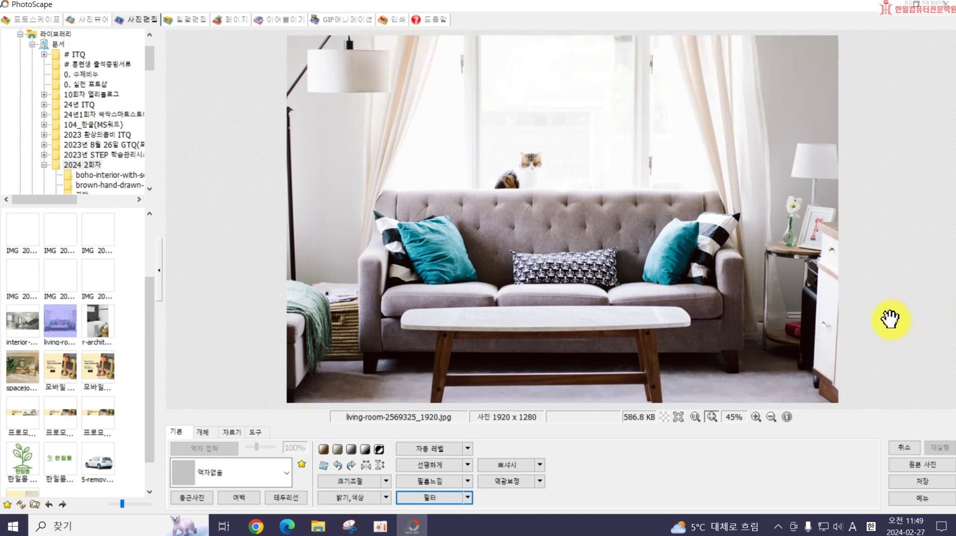
Step: Try a paper texture (종이질감) filter on the living-room photo, and undo it
left_click(468, 497)
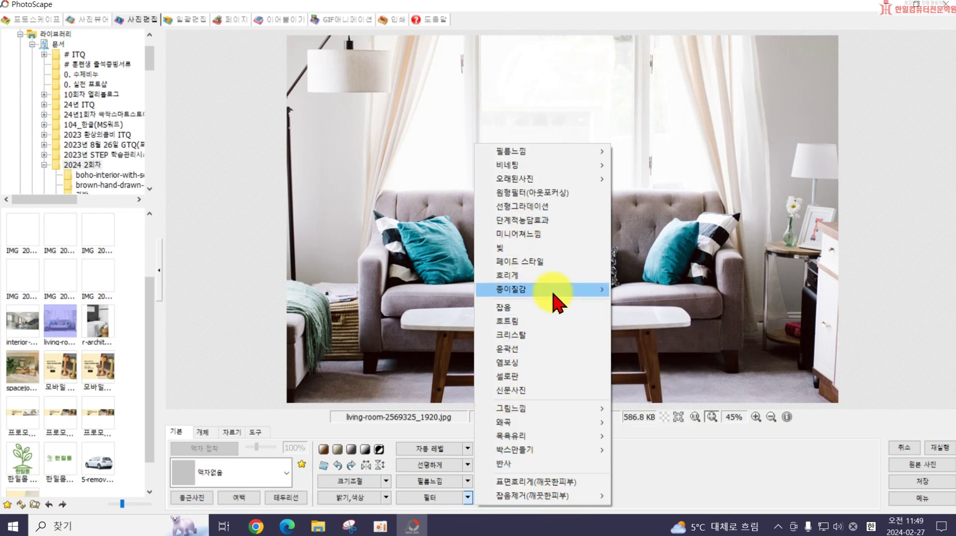
left_click(710, 416)
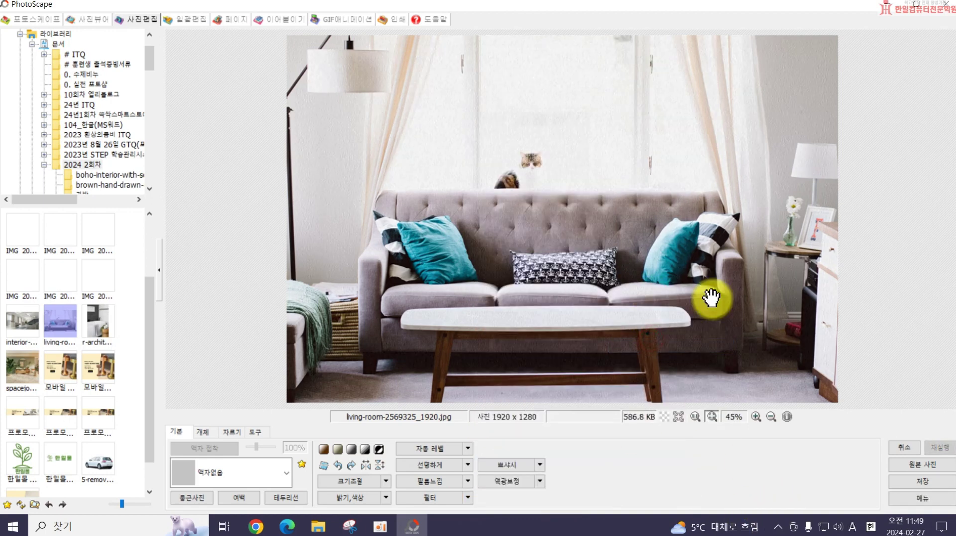
left_click(731, 400)
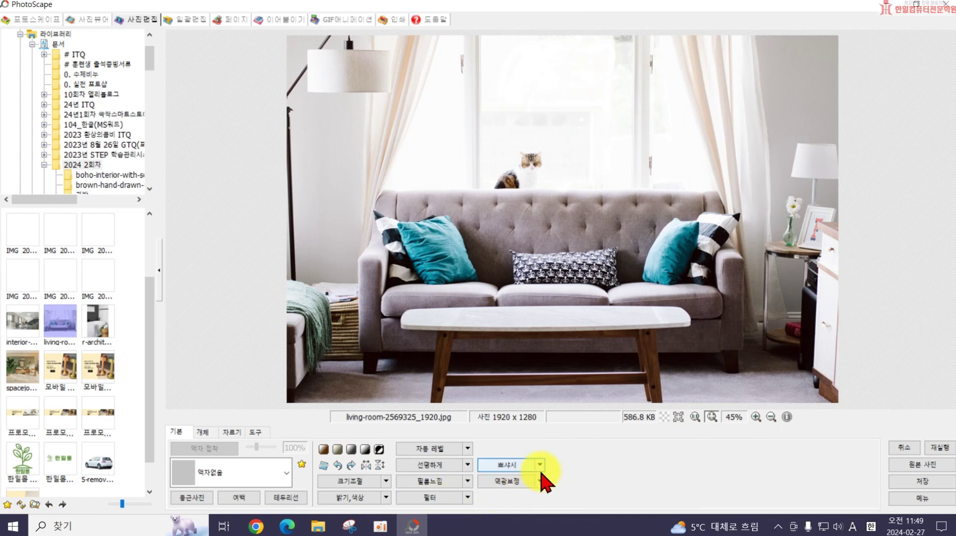
Step: Try the 뽀샤시 soft-glow effect in 일반모드 with level 30%, blur 5.6 and contrast 48, and undo it
left_click(531, 464)
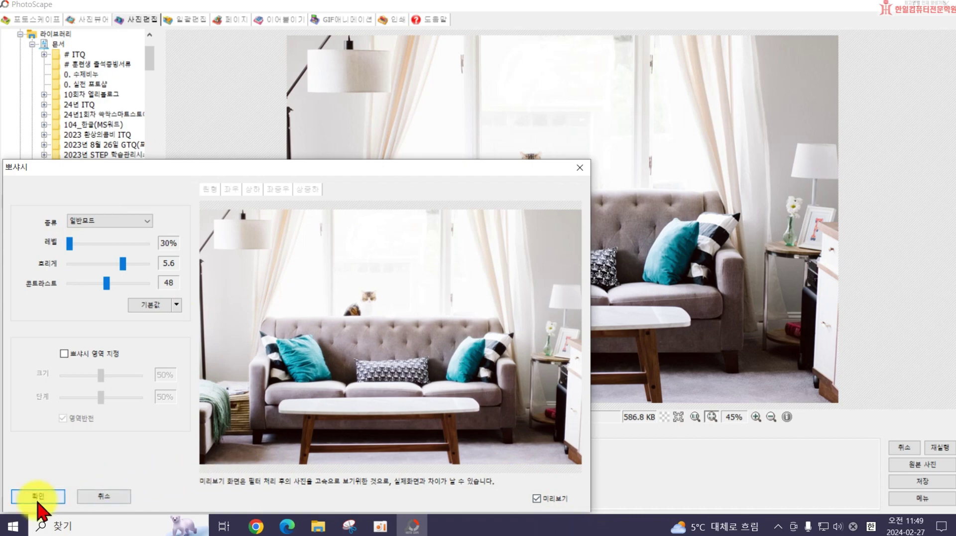
left_click(36, 495)
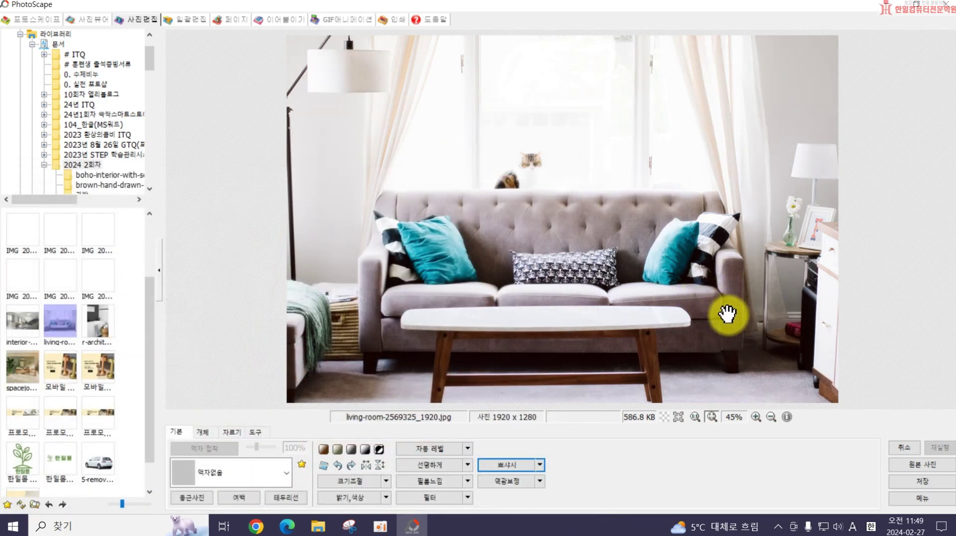
key("ctrl+z")
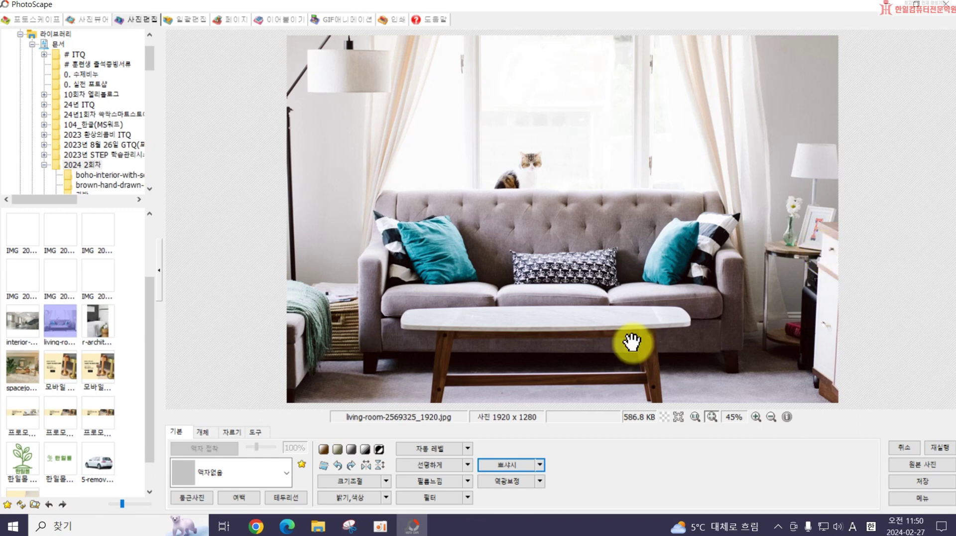
Step: Apply backlight correction (역광보정) to the living-room photo
left_click(515, 481)
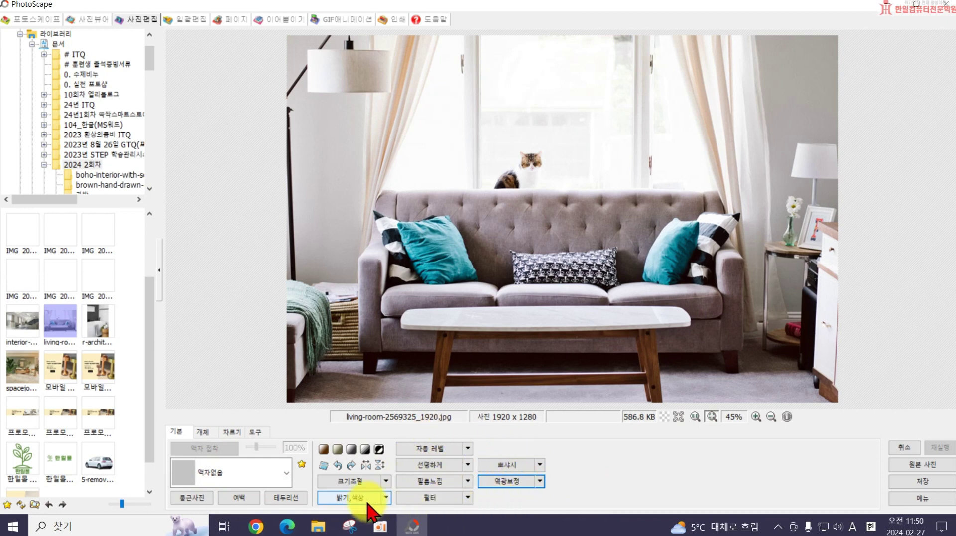
Step: Insert the image-removebg-preview phone picture as a photo object at opacity 255 on the living-room photo
left_click(205, 431)
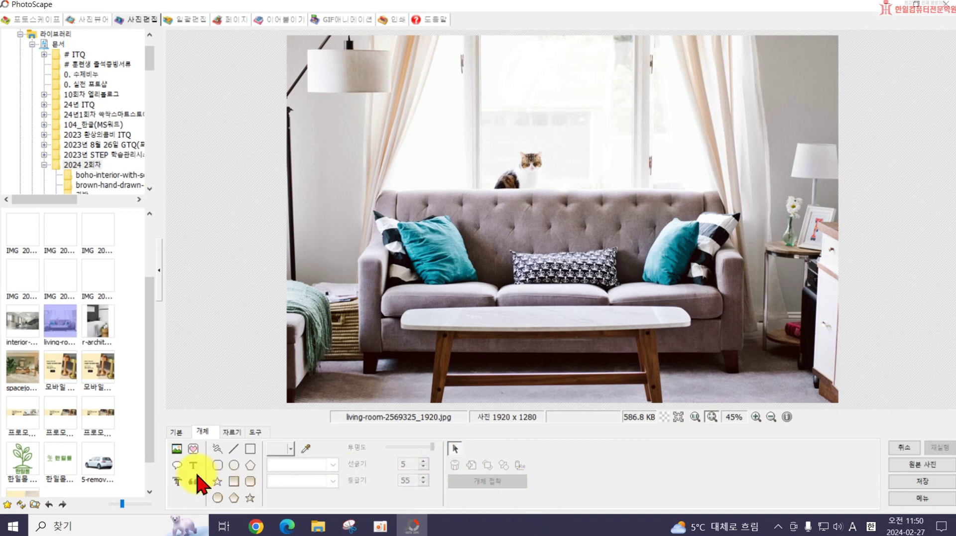
left_click(177, 449)
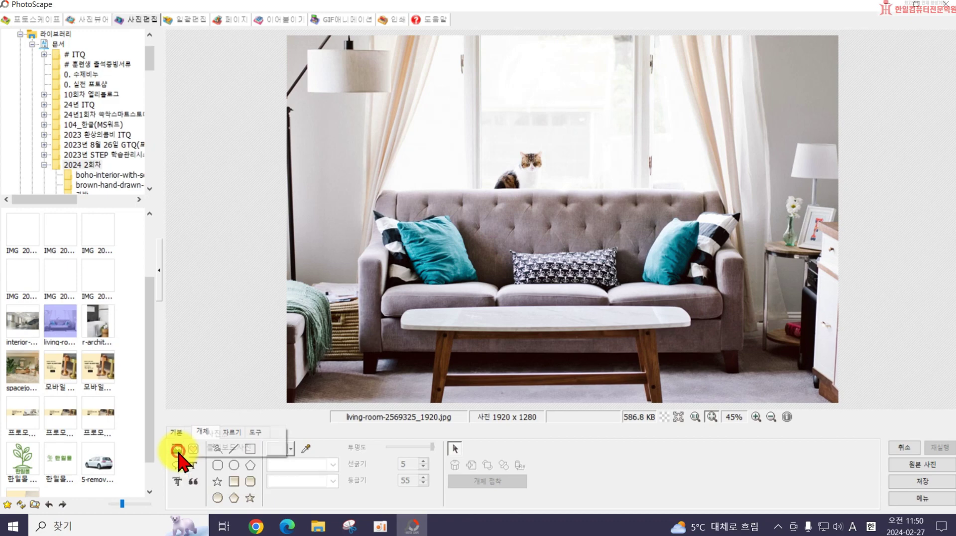
left_click(236, 435)
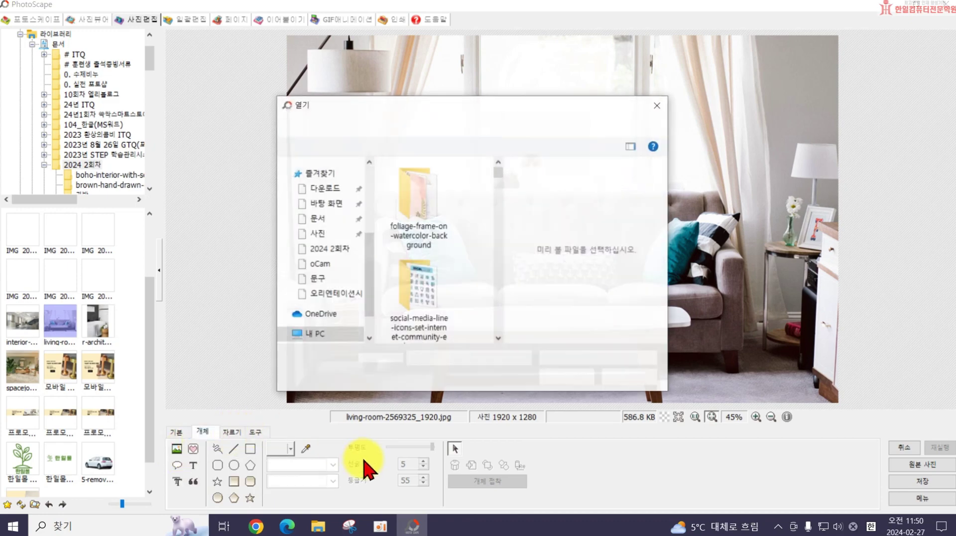
scroll(427, 224, "down", 3)
scroll(436, 266, "down", 2)
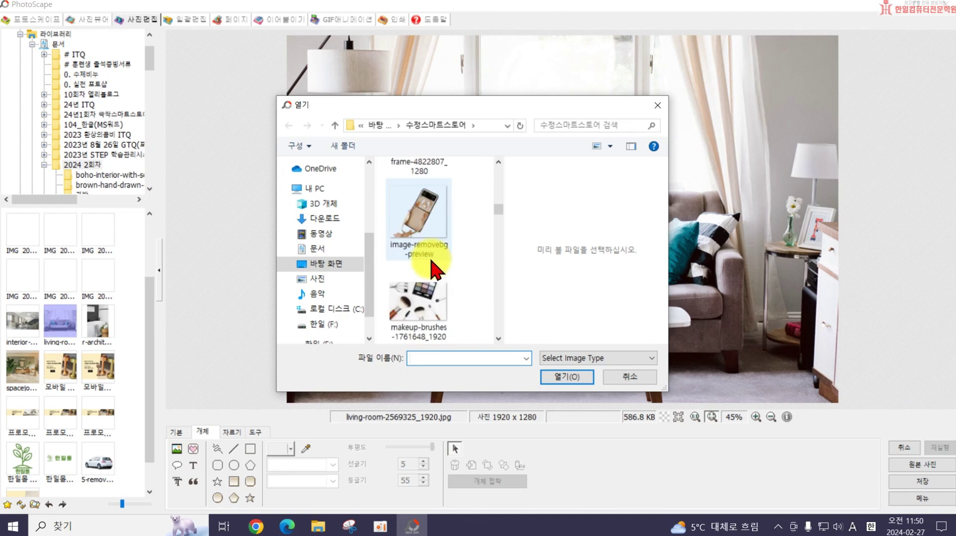
left_click(426, 245)
left_click(572, 378)
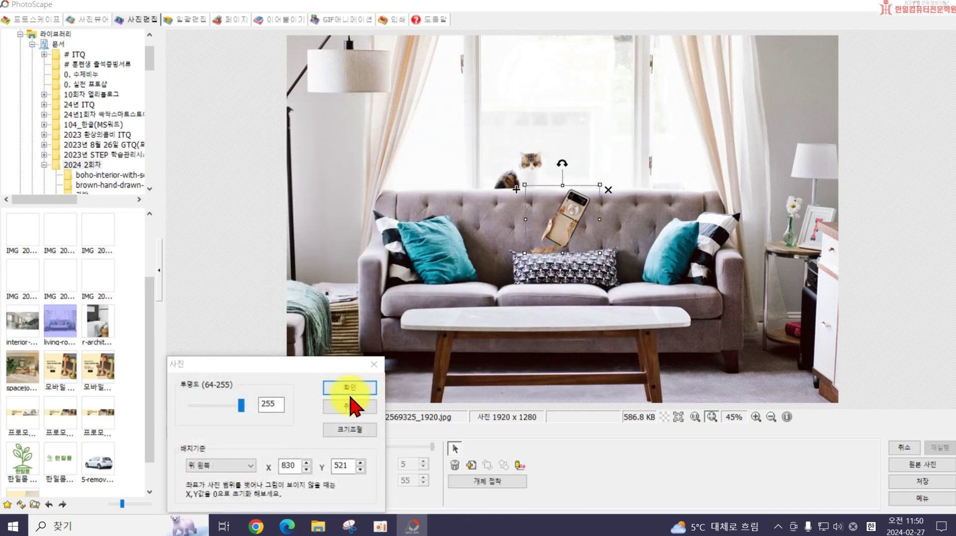
left_click(367, 388)
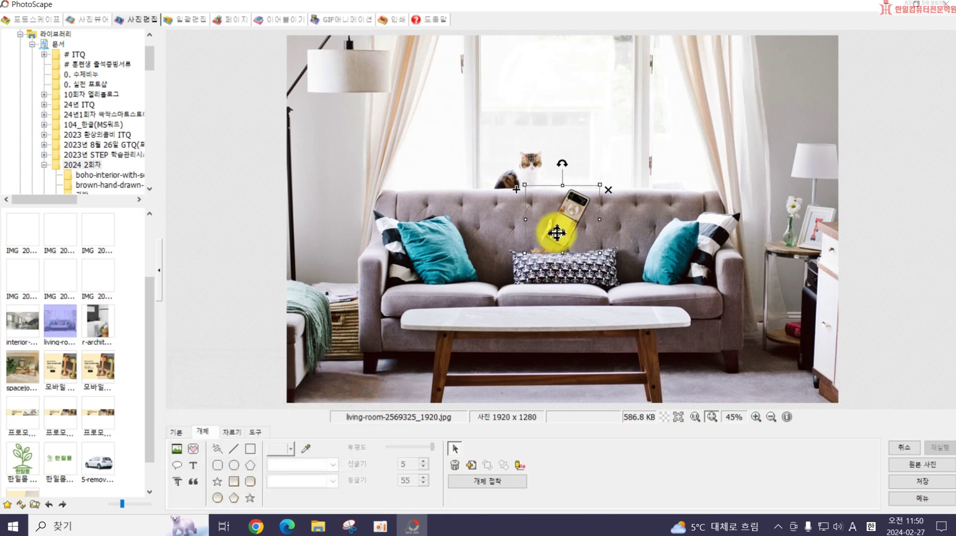
Step: Move the phone picture onto the left end of the coffee table, and delete it
left_click_drag(556, 232, 441, 310)
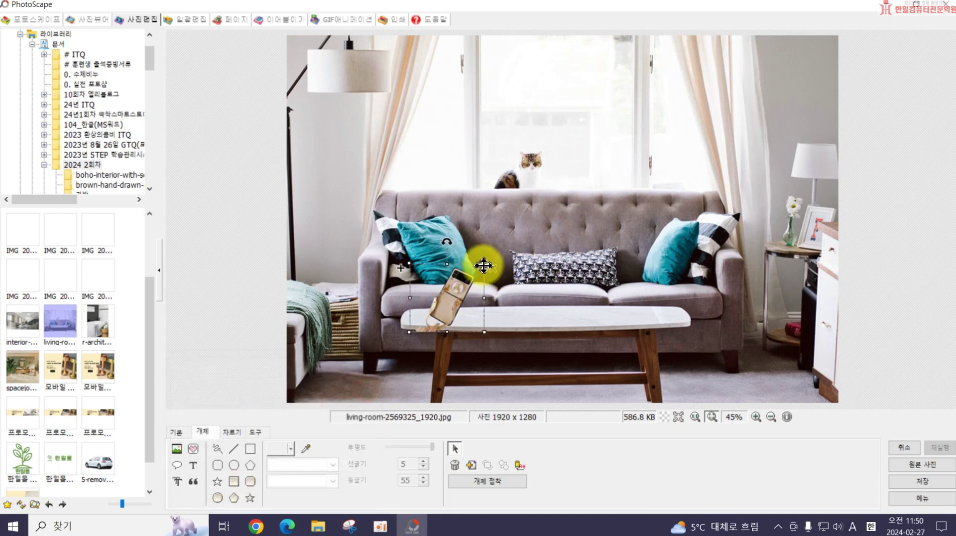
left_click(461, 310)
key("Delete")
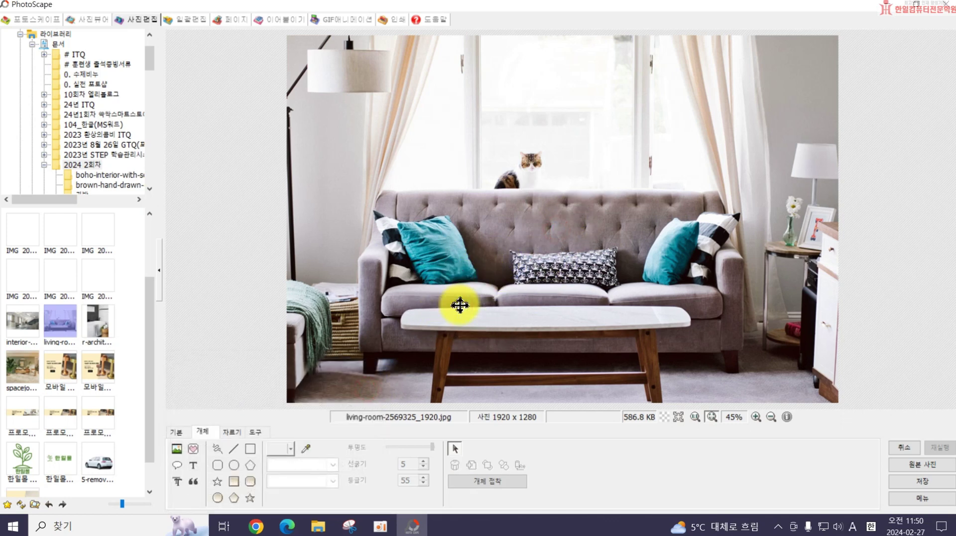
Step: Insert the copper table lamp picture from the 2024 2회차 documents folder as a photo object at opacity 255
left_click(178, 450)
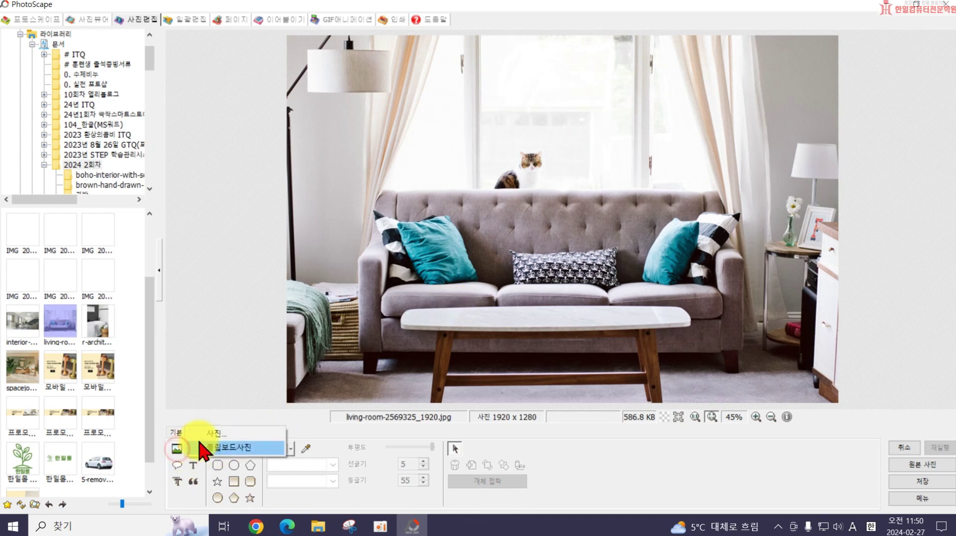
left_click(209, 436)
scroll(431, 258, "down", 10)
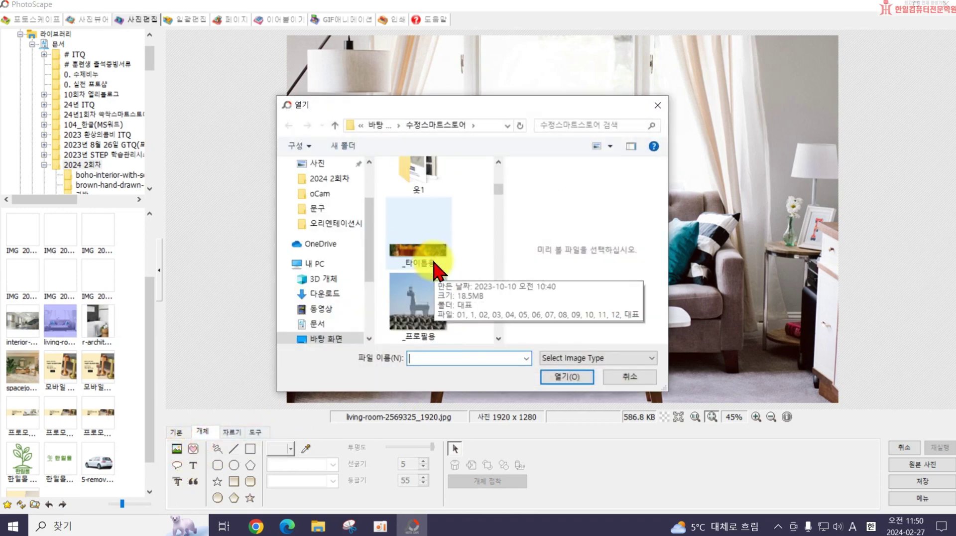
scroll(349, 239, "up", 3)
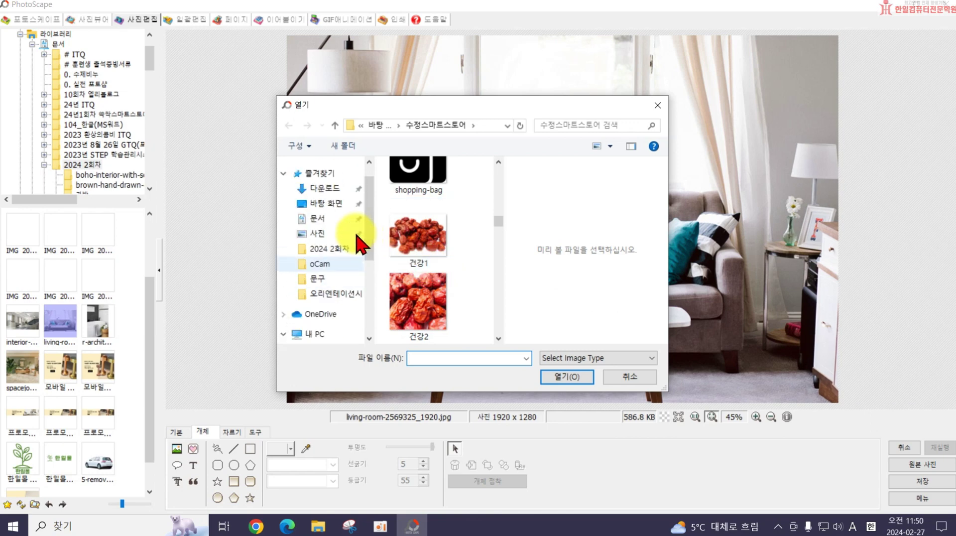
left_click(315, 219)
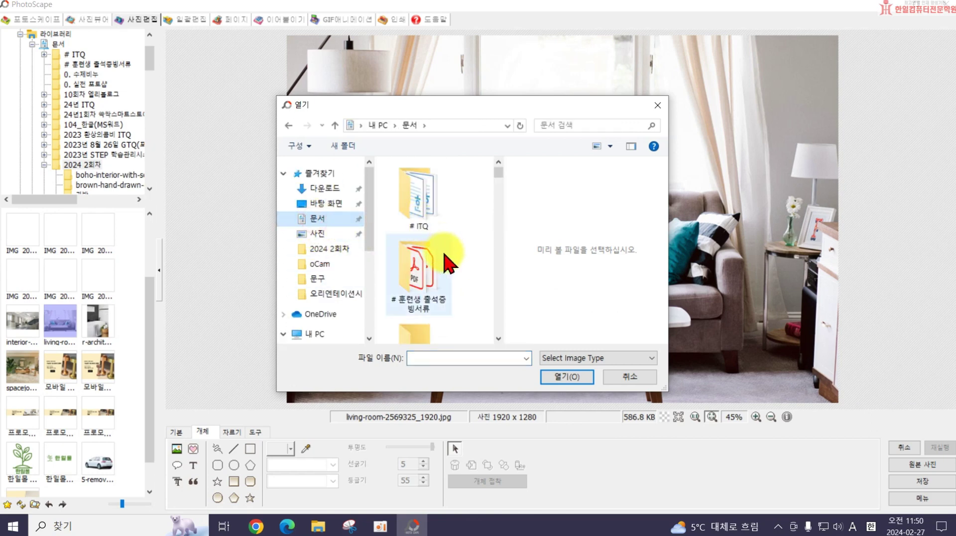
scroll(448, 249, "down", 12)
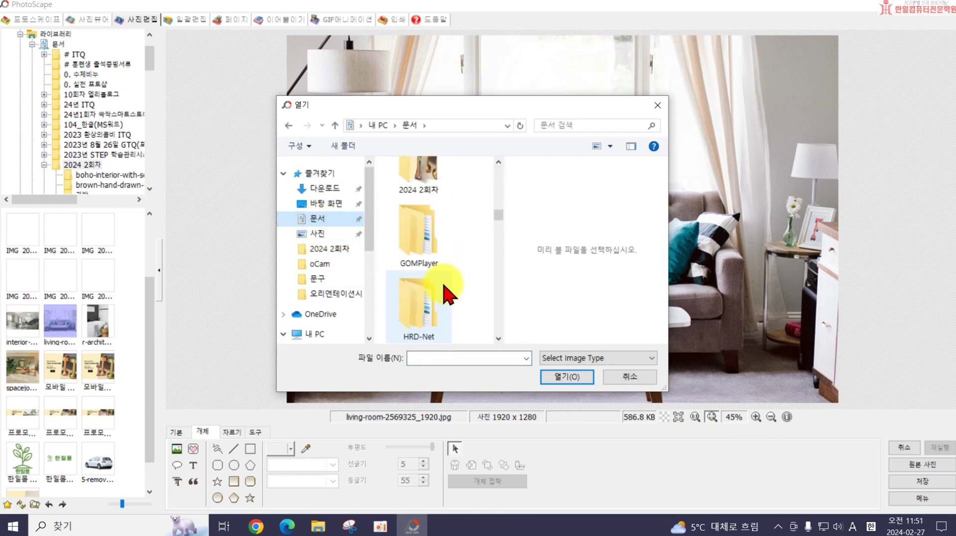
double_click(421, 174)
scroll(434, 279, "down", 5)
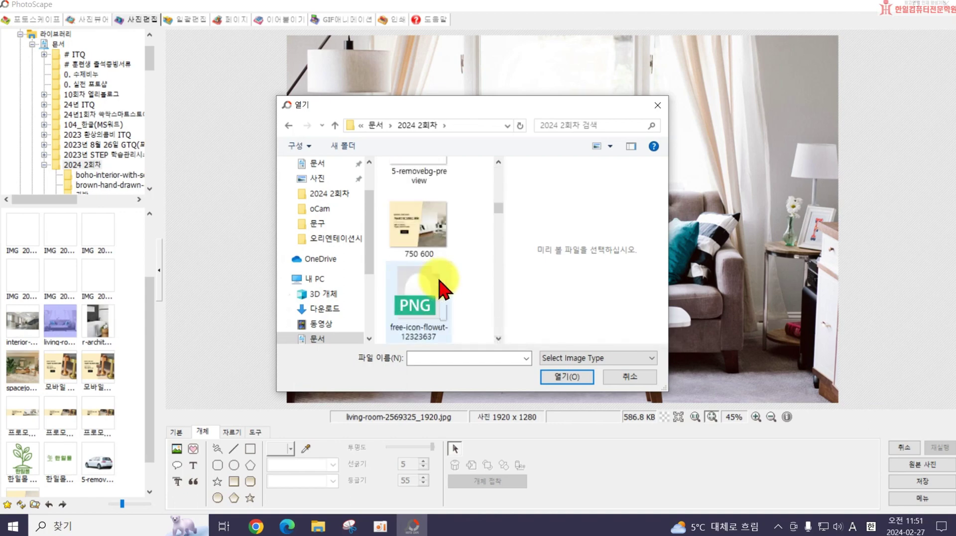
scroll(441, 289, "down", 3)
left_click(430, 294)
left_click(571, 378)
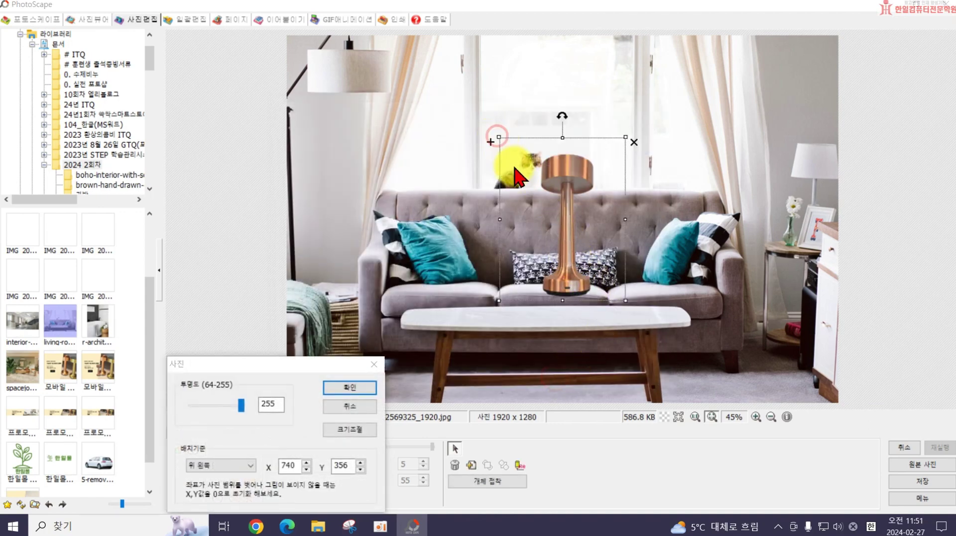
left_click(366, 390)
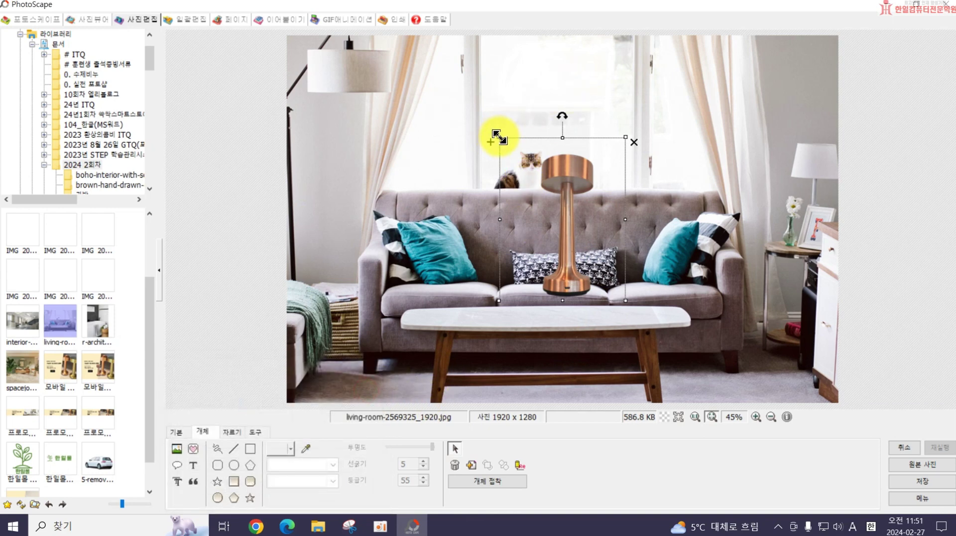
Step: Shrink the lamp picture and place it on the right end of the coffee table
left_click_drag(499, 136, 576, 238)
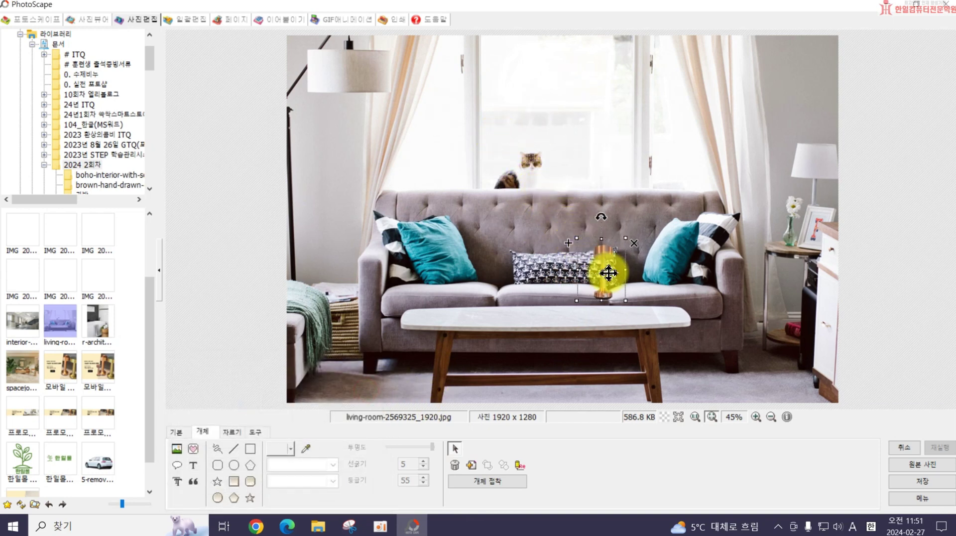
left_click_drag(604, 270, 651, 298)
left_click(751, 339)
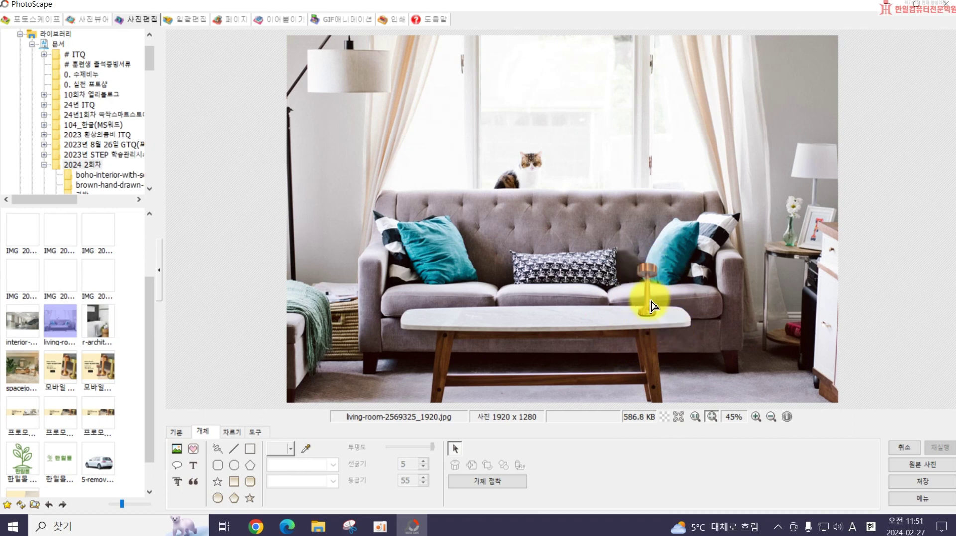
mouse_move(653, 305)
left_mouse_down()
mouse_move(663, 315)
mouse_move(660, 306)
left_mouse_up()
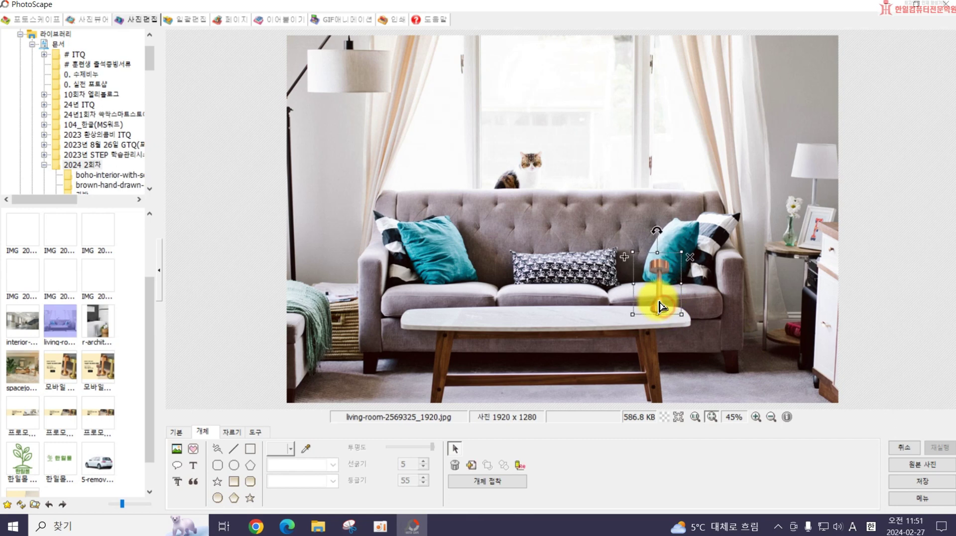
Step: Browse the icon library's categories, including 분장, 스탬프, 일러스트 and 만화, to examine the available clip art
left_click(195, 451)
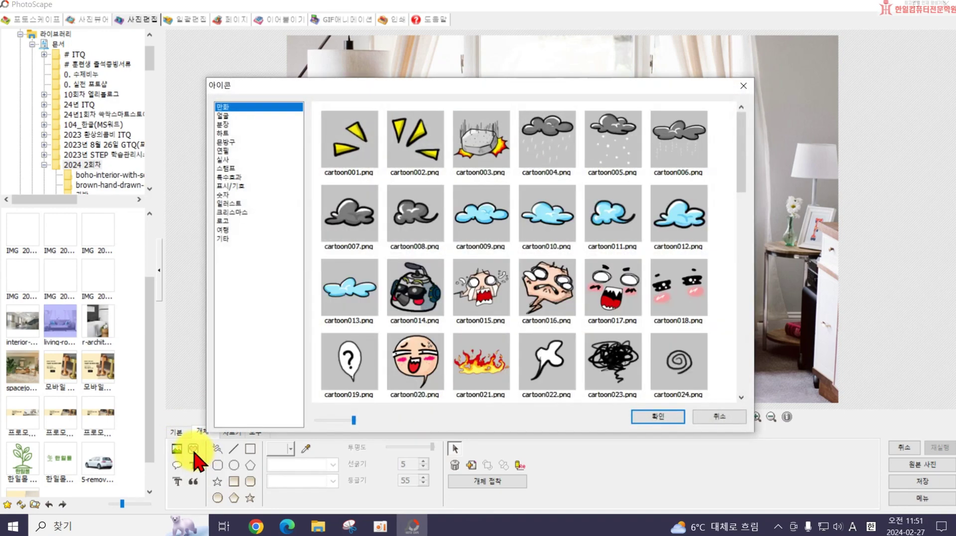
left_click(246, 117)
left_click(246, 133)
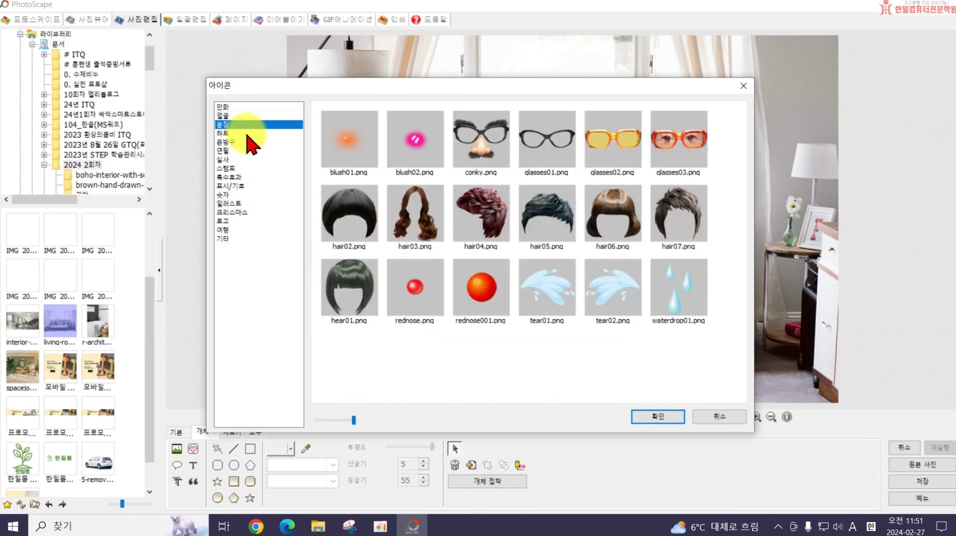
left_click(247, 150)
left_click(251, 168)
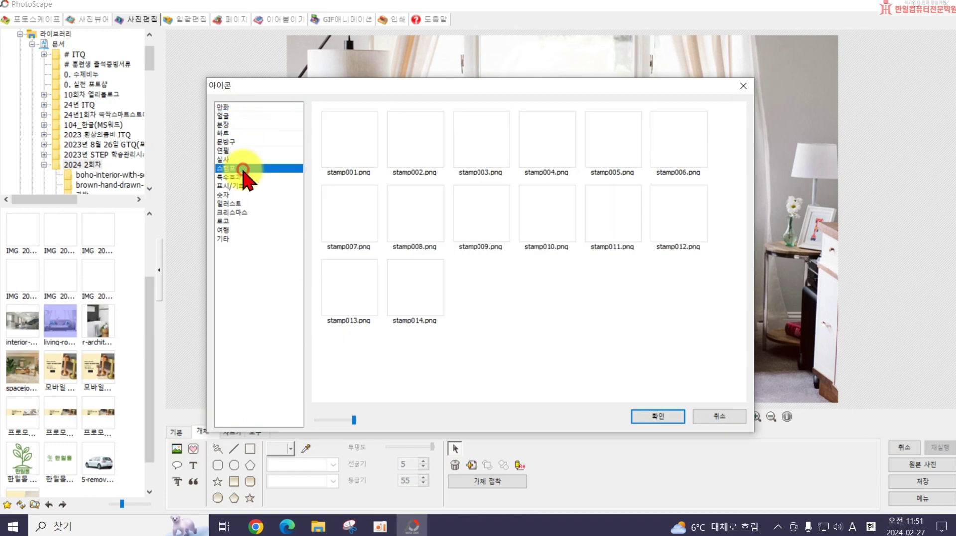
left_click(242, 186)
left_click(244, 203)
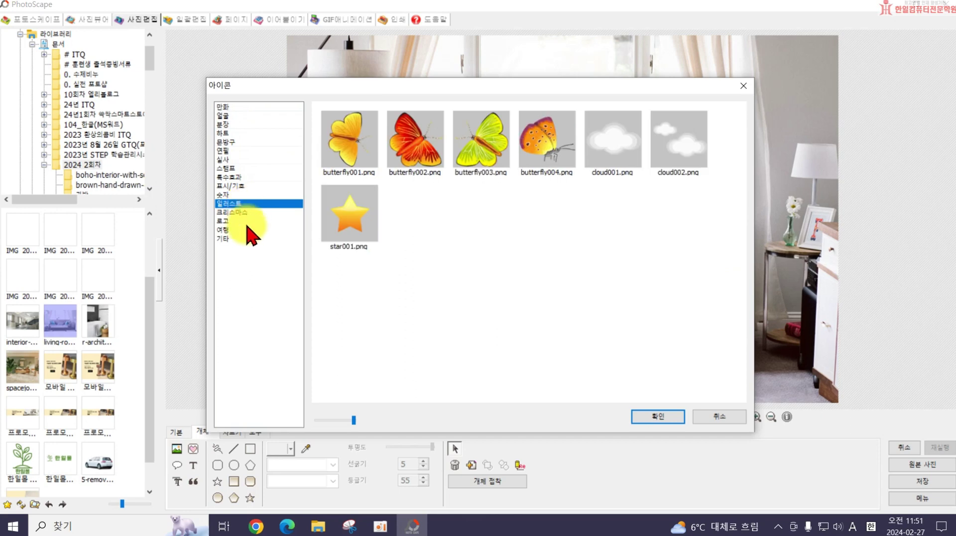
left_click(246, 229)
left_click(251, 168)
left_click(246, 116)
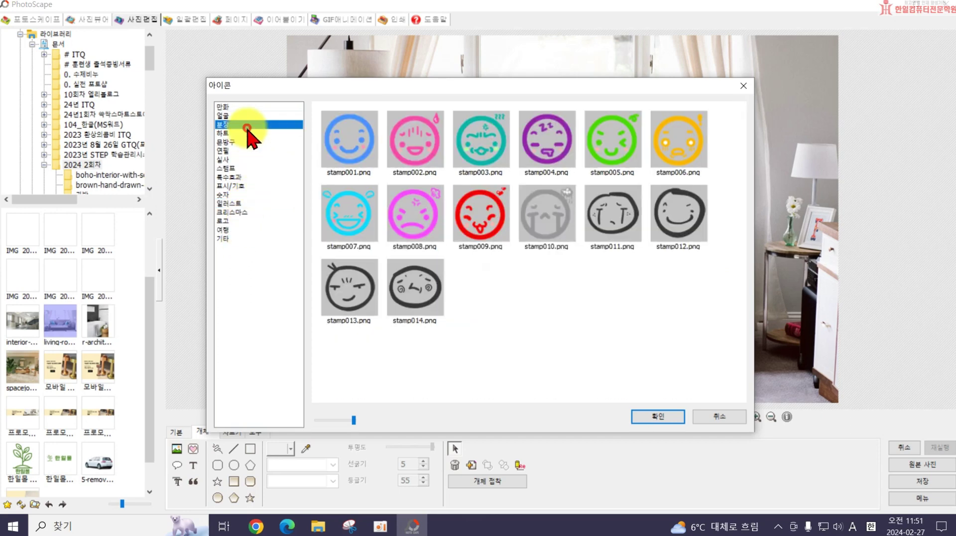
left_click(246, 125)
left_click(240, 107)
left_click(242, 115)
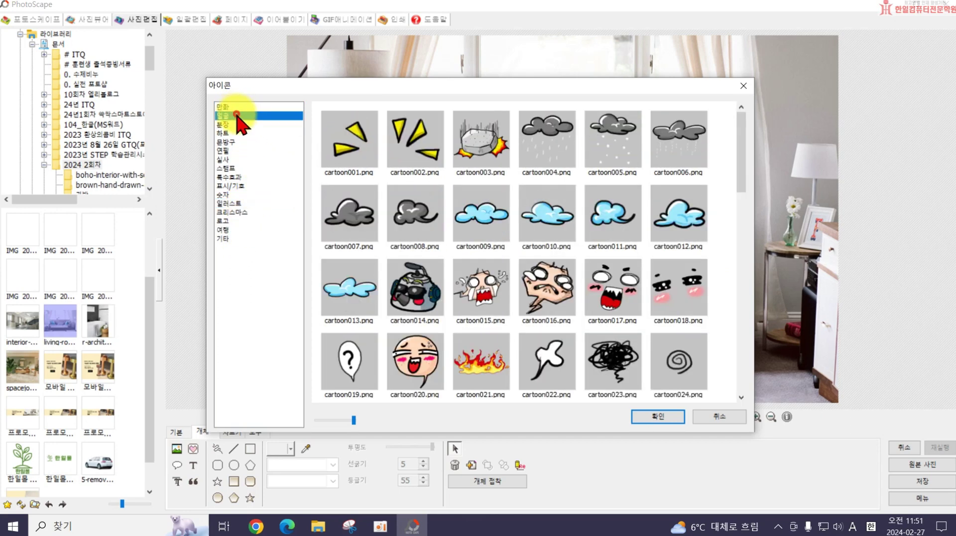
left_click(243, 123)
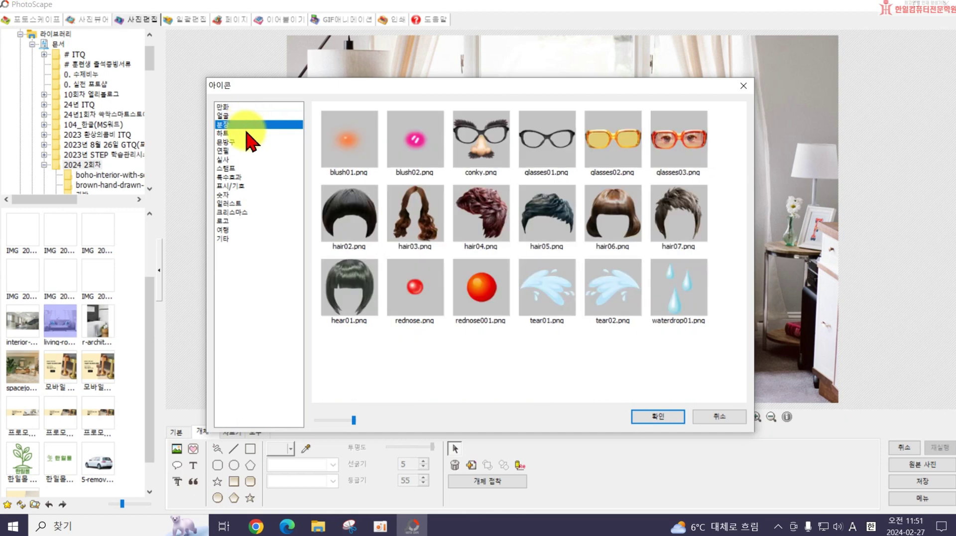
Step: Insert the beige note icon tag.png from the 문방구 category into the photo
left_click(252, 133)
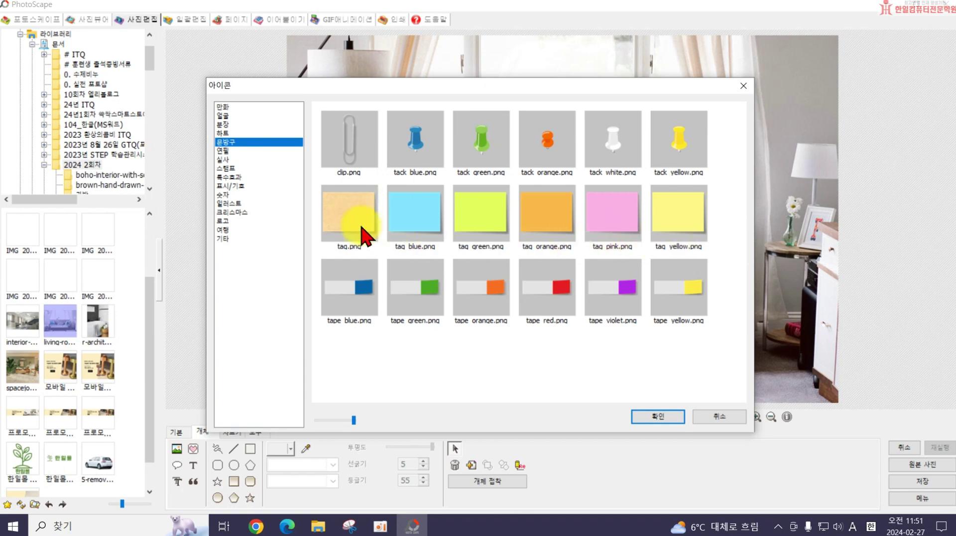
left_click(333, 215)
left_click(656, 417)
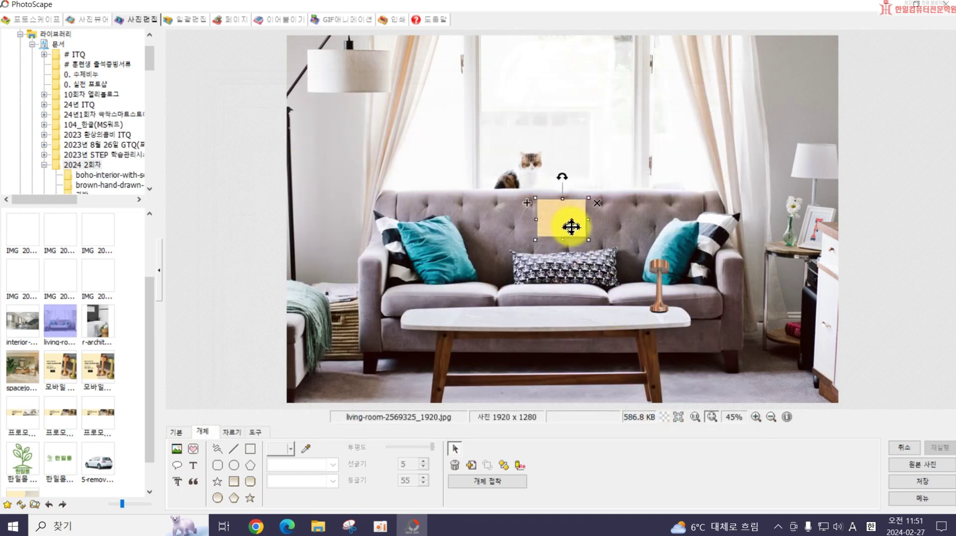
Step: Enlarge the beige note and move it to the photo's upper-right corner
left_click_drag(578, 213, 577, 215)
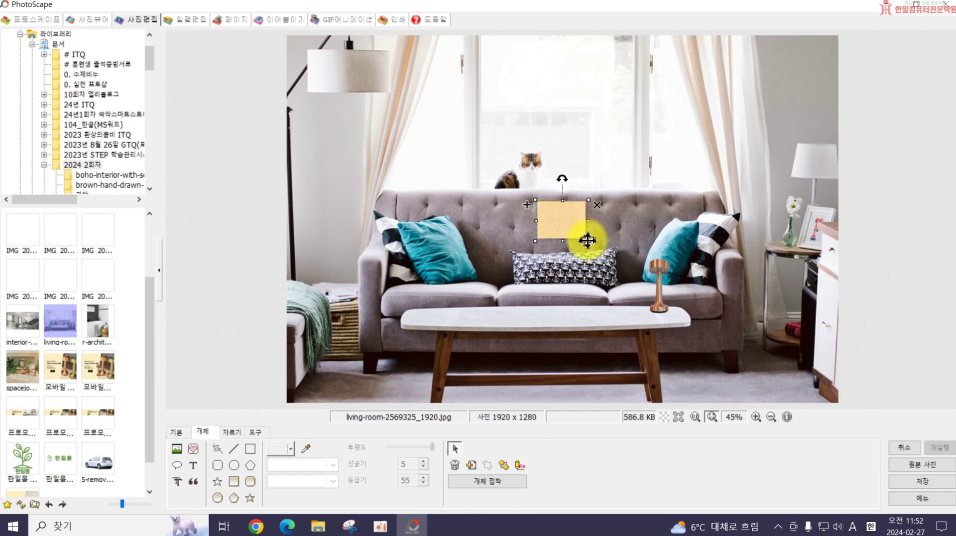
scroll(608, 252, "up", 5)
left_click_drag(615, 276, 752, 123)
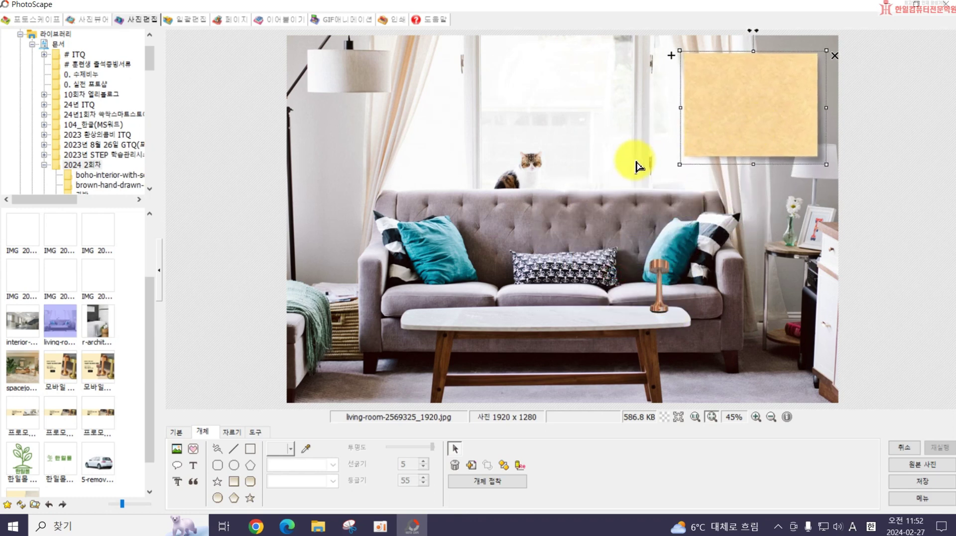
Step: Insert the tape_orange.png icon and place it over the beige note's upper-right corner
left_click(193, 450)
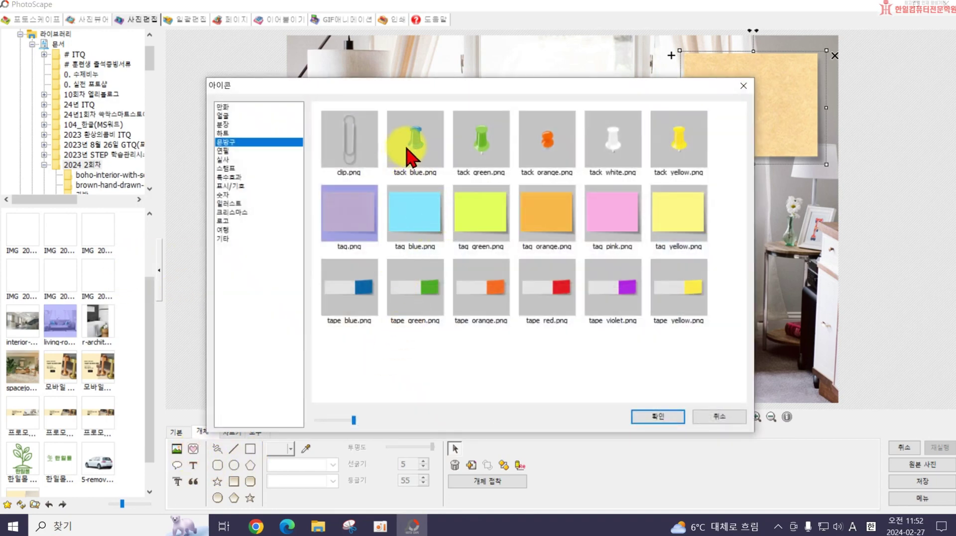
left_click(479, 294)
left_click(660, 417)
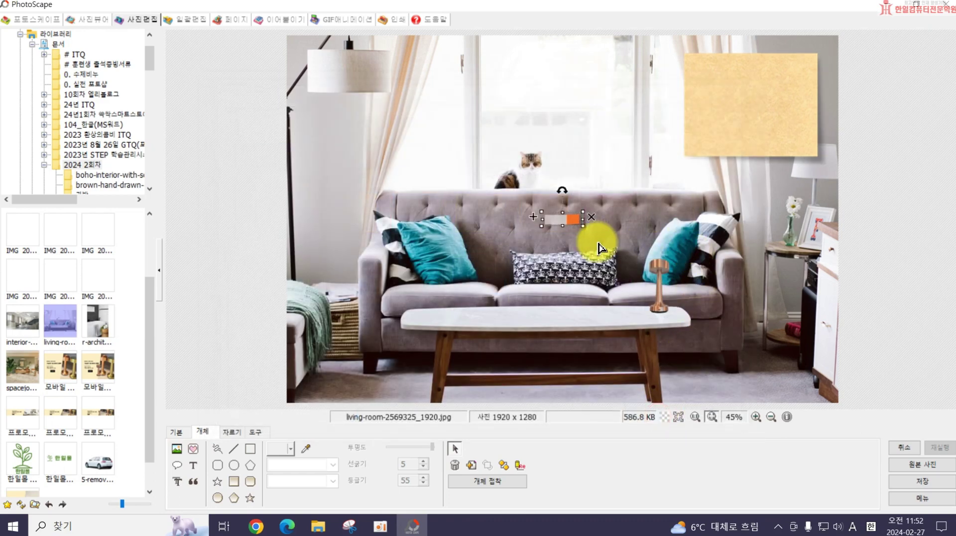
left_click_drag(561, 219, 817, 62)
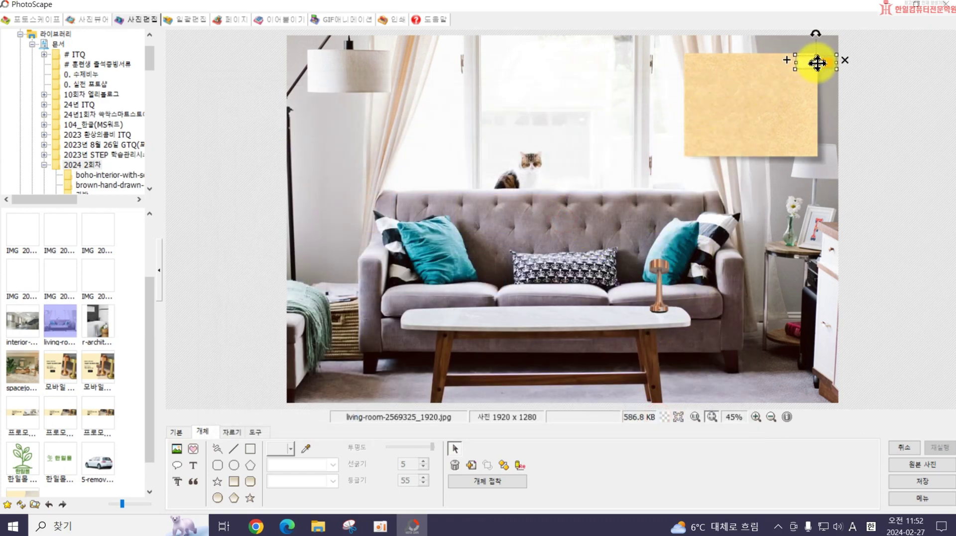
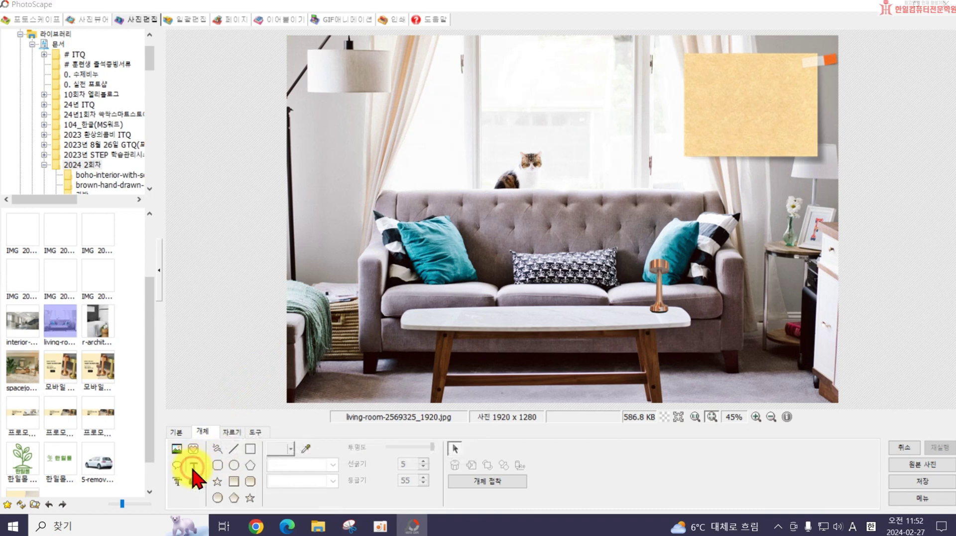
Step: Add a text object to the photo with the wording 오늘의 할일
left_click(193, 468)
left_click(100, 191)
key("ctrl+a")
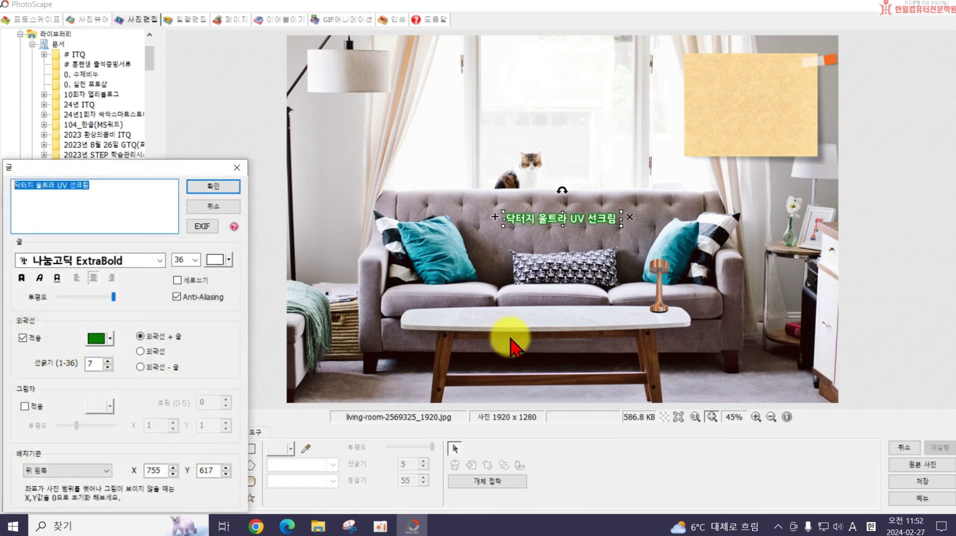
type("dh")
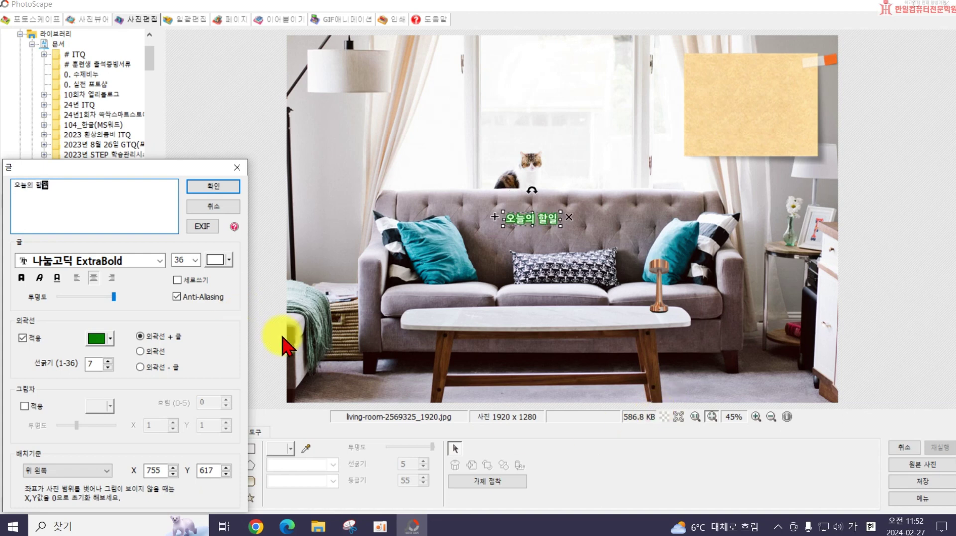
Step: Format the text in 더잠실 3 Regular, size 36, black, with the outline turned off, and place it on the photo
left_click(138, 261)
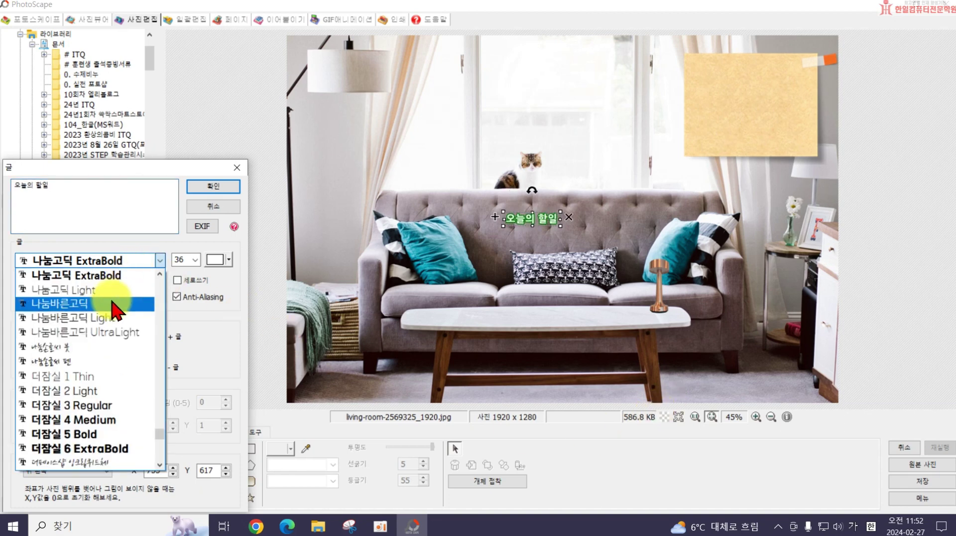
left_click(85, 401)
left_click(187, 259)
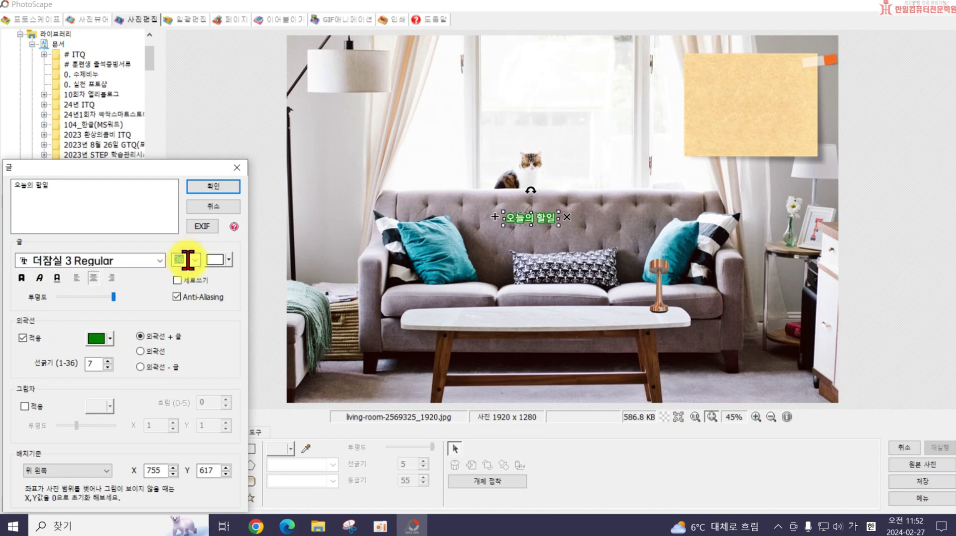
left_click(22, 339)
left_click(228, 259)
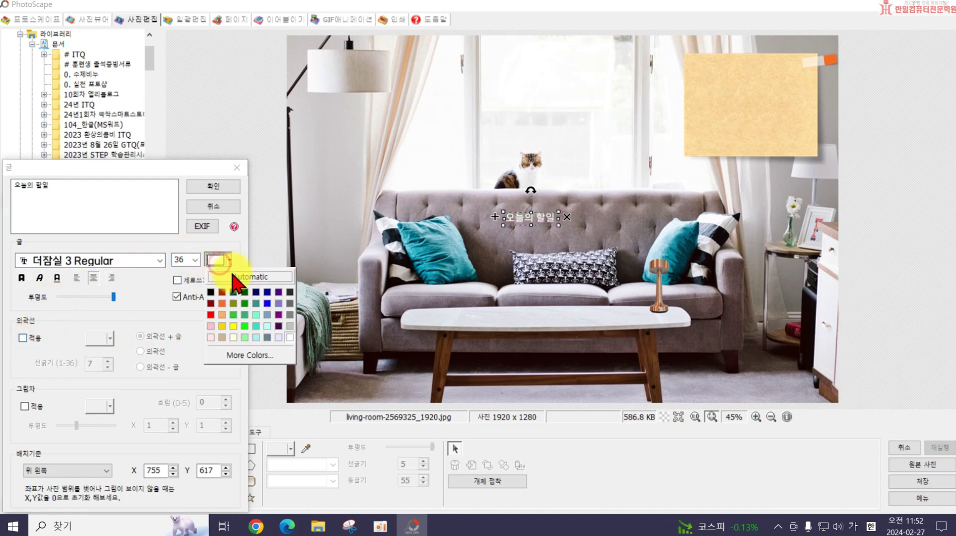
left_click(210, 291)
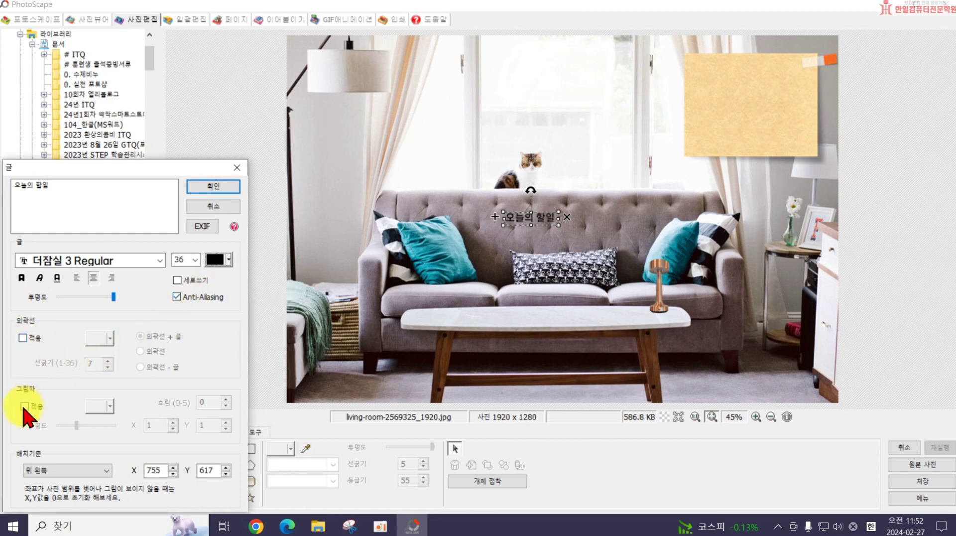
left_click(226, 187)
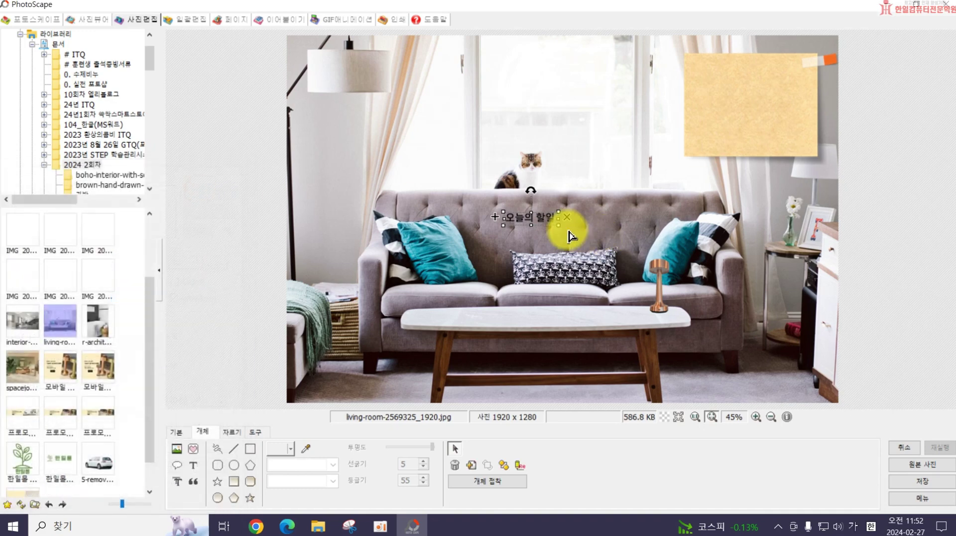
Step: Move the 오늘의 할일 text to the top of the beige note and duplicate it directly below
left_click_drag(536, 222, 730, 75)
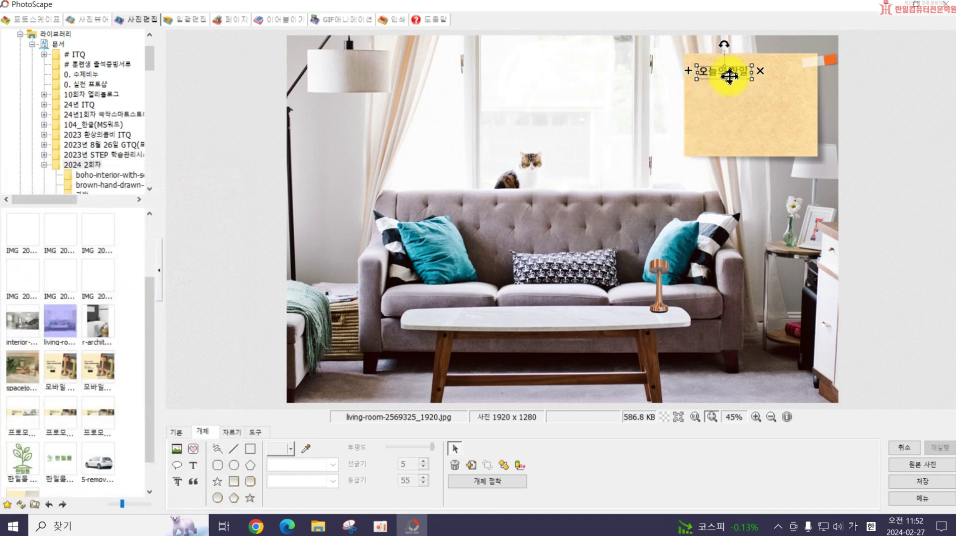
left_click(687, 69)
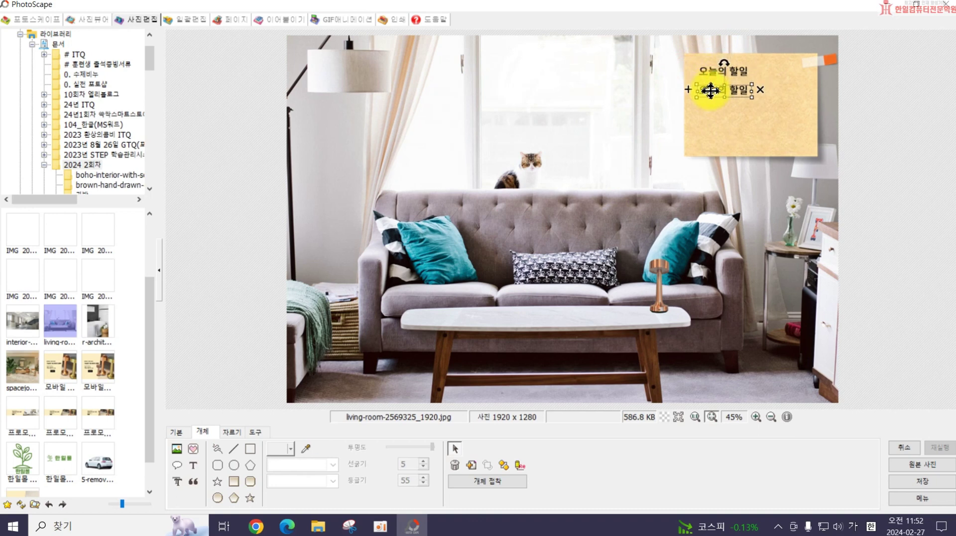
Step: Replace the wording of the duplicated text below the note's heading with 1.미리캔버스 연습하기
double_click(711, 89)
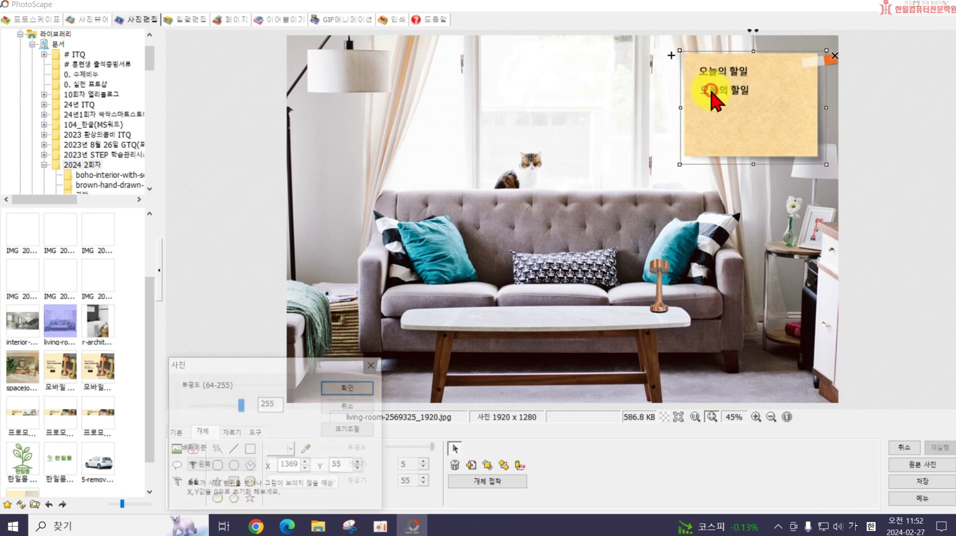
left_click(361, 409)
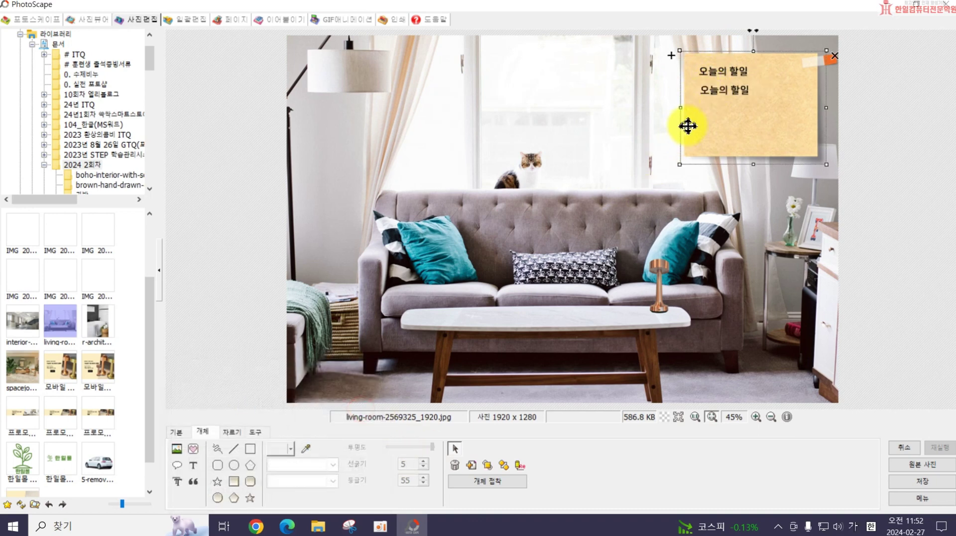
left_click(713, 90)
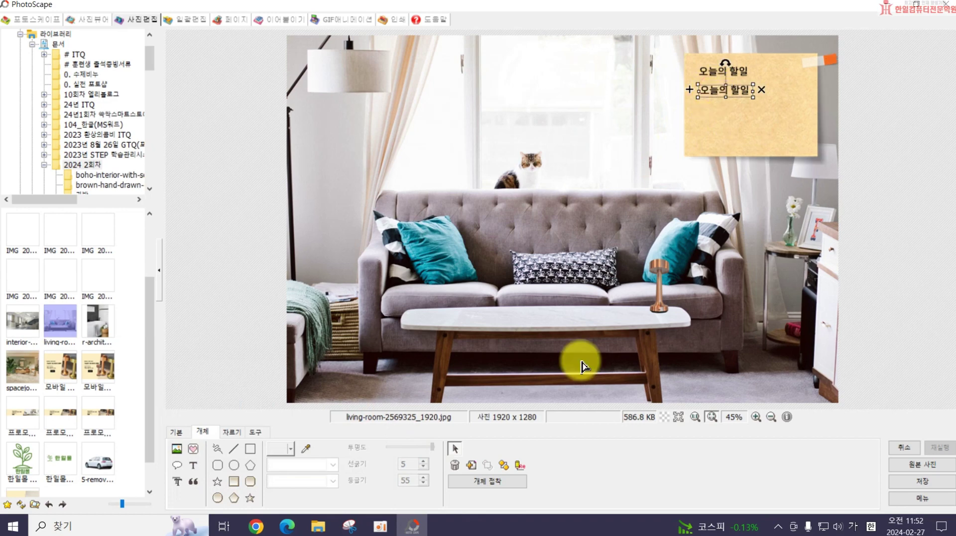
left_click(520, 465)
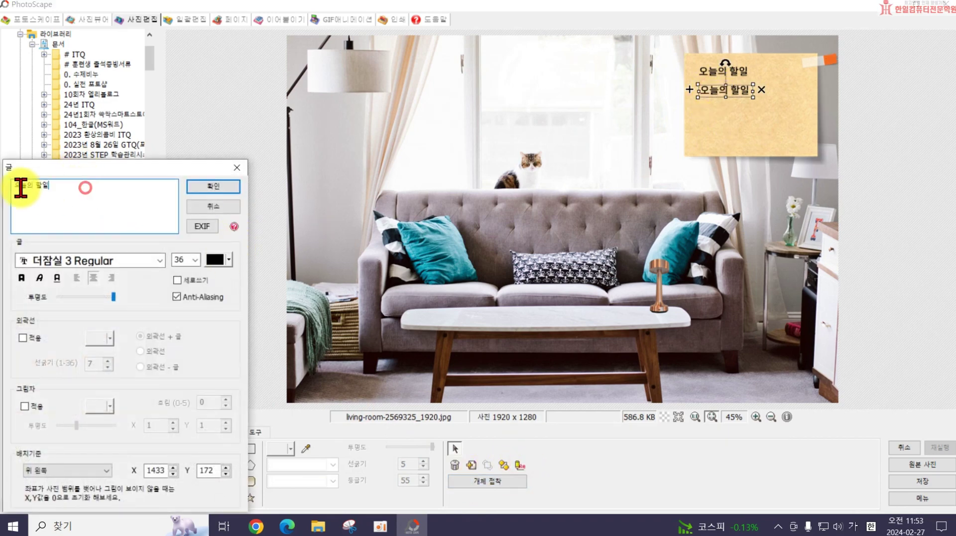
type("미리캔버")
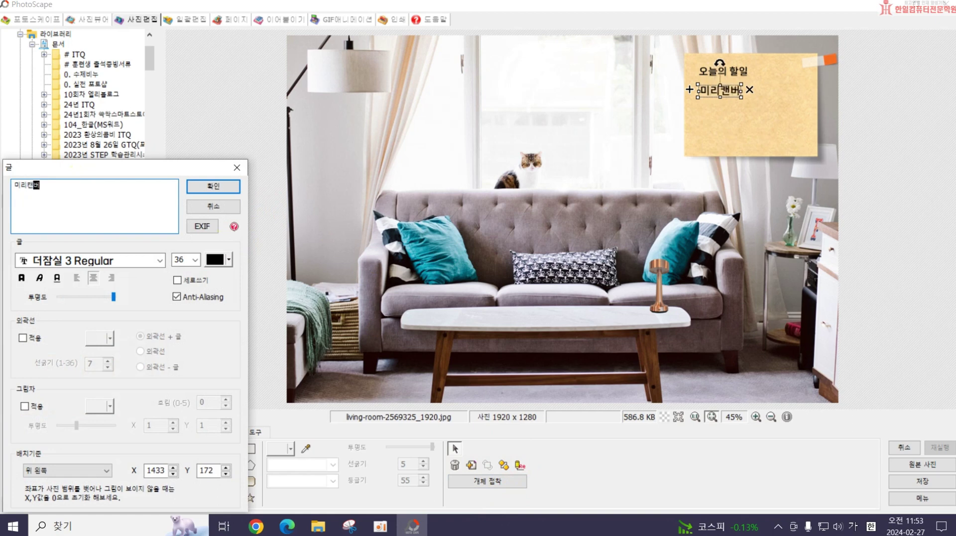
type("스 연습하기")
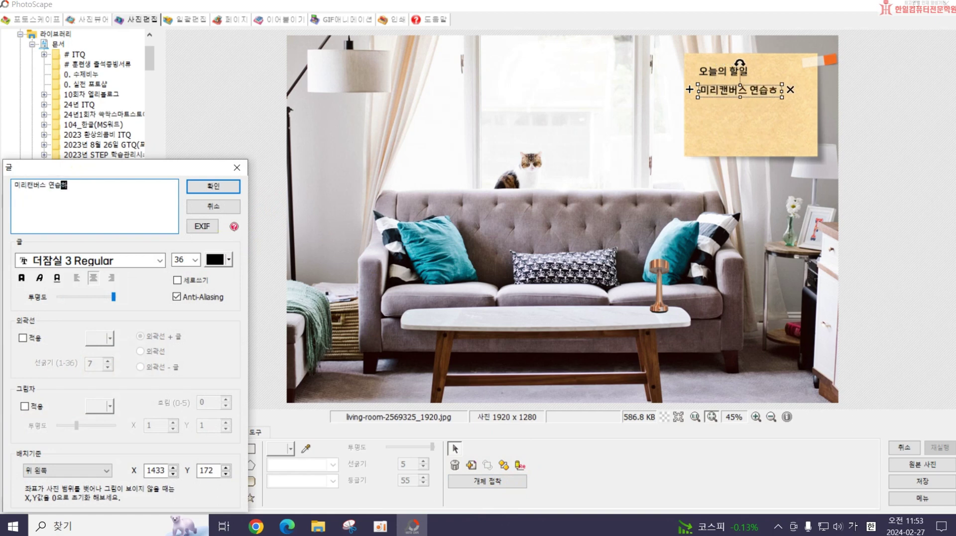
key("ctrl+Home")
type("1.")
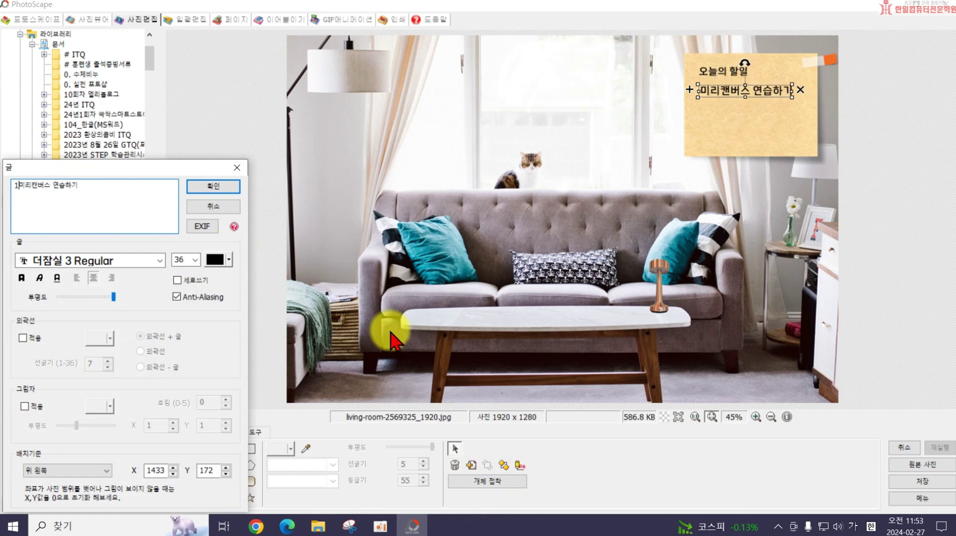
Step: Add the lines 2. 상품올리기 and 3. 포토스케이프 연습하기 to the list text, with a space after each number
key("Return")
key("BackSpace")
key("End")
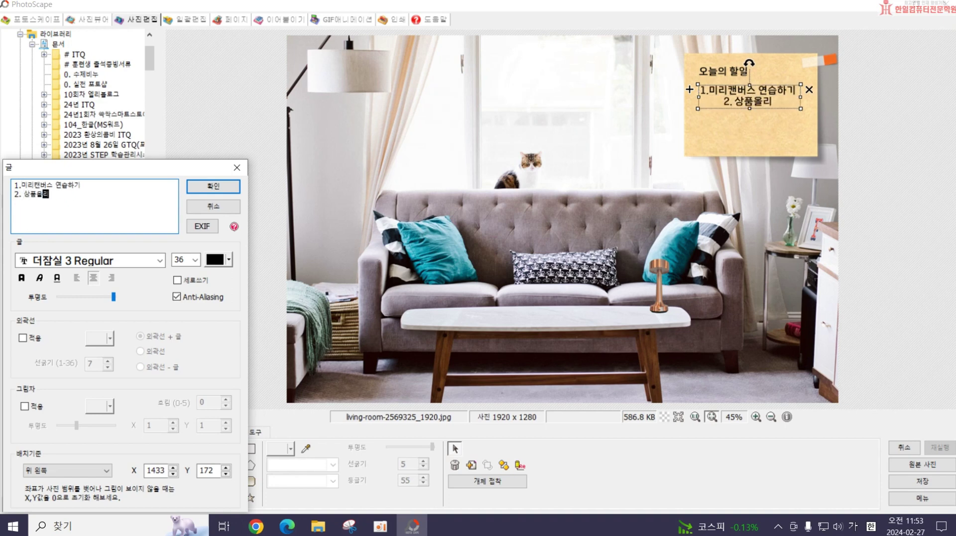
left_click(390, 333)
key("Down")
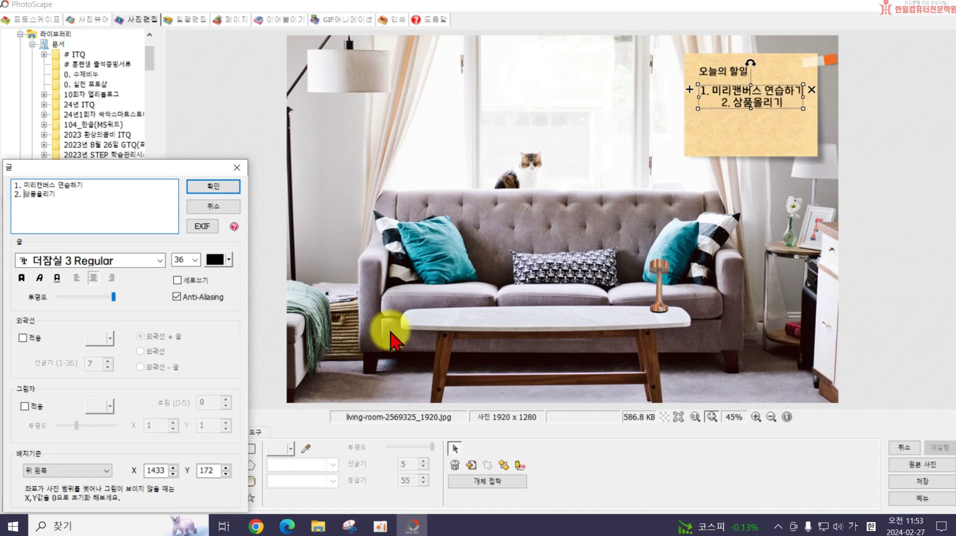
key("Return")
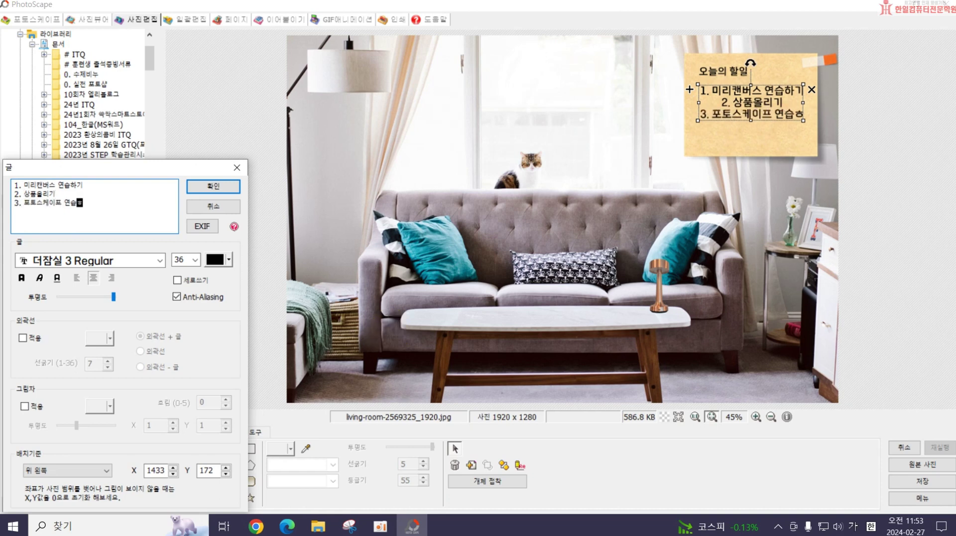
type("하기")
left_click(684, 274)
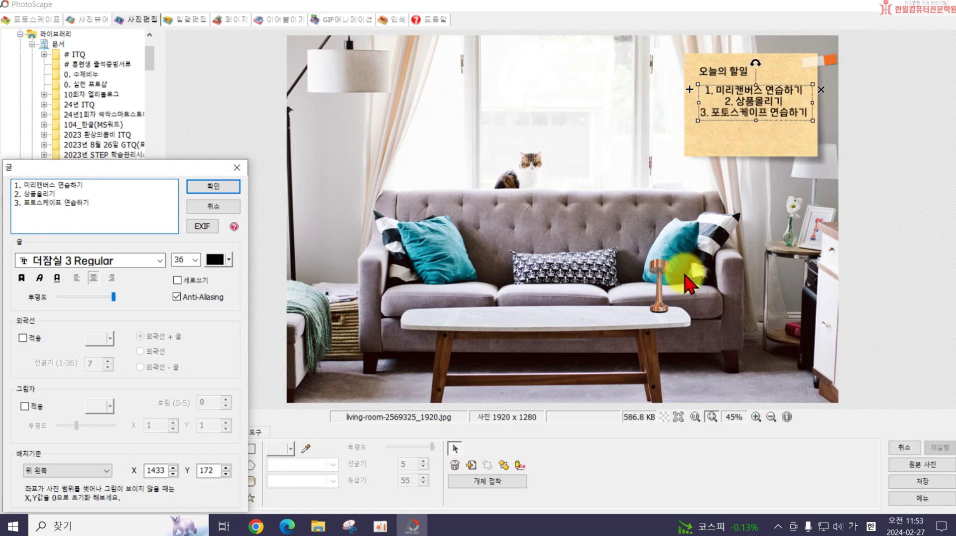
Step: Left-align the three-line list, scale it down slightly and position it under the 오늘의 할일 heading on the note
left_click(76, 277)
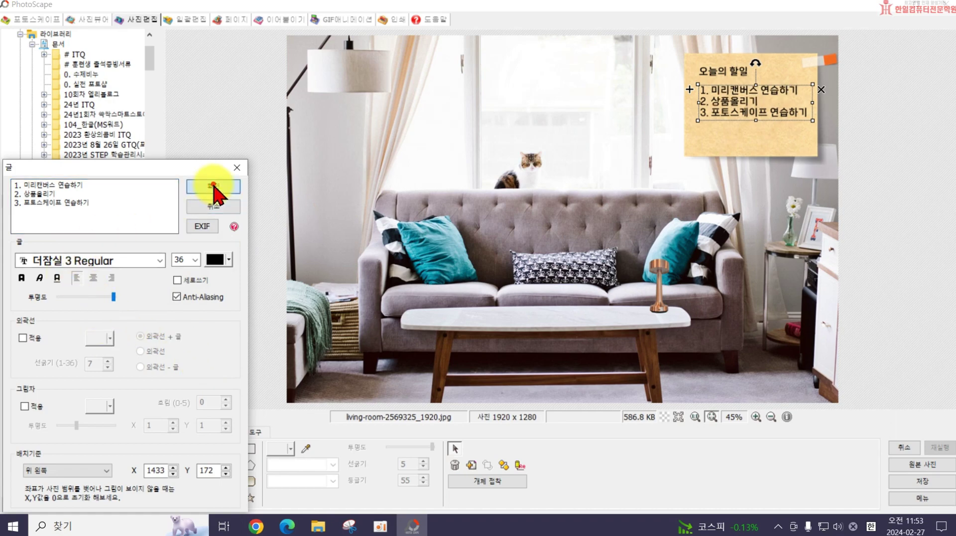
left_click(213, 187)
left_click_drag(723, 98, 717, 101)
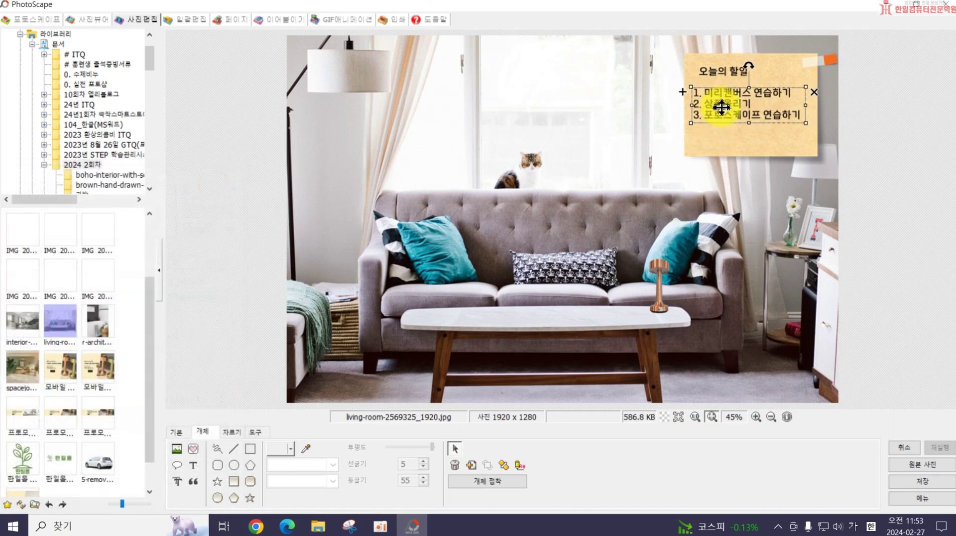
left_click(808, 126)
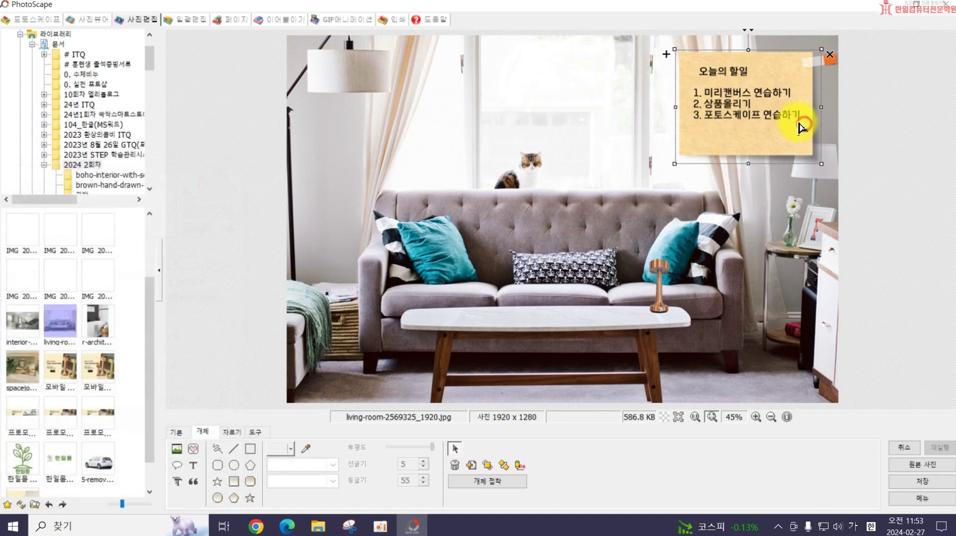
left_click(761, 115)
left_click_drag(804, 121, 785, 118)
left_click_drag(728, 103, 744, 101)
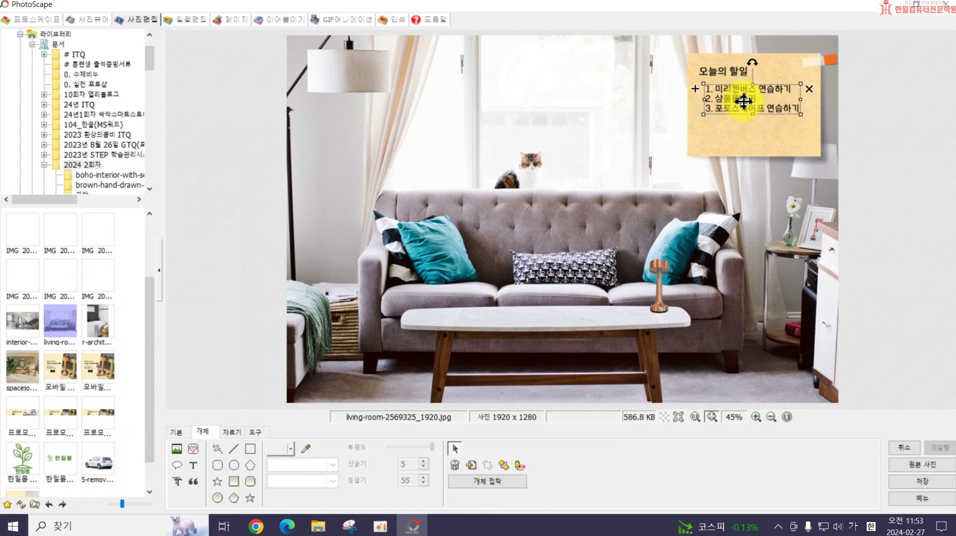
left_click(702, 213)
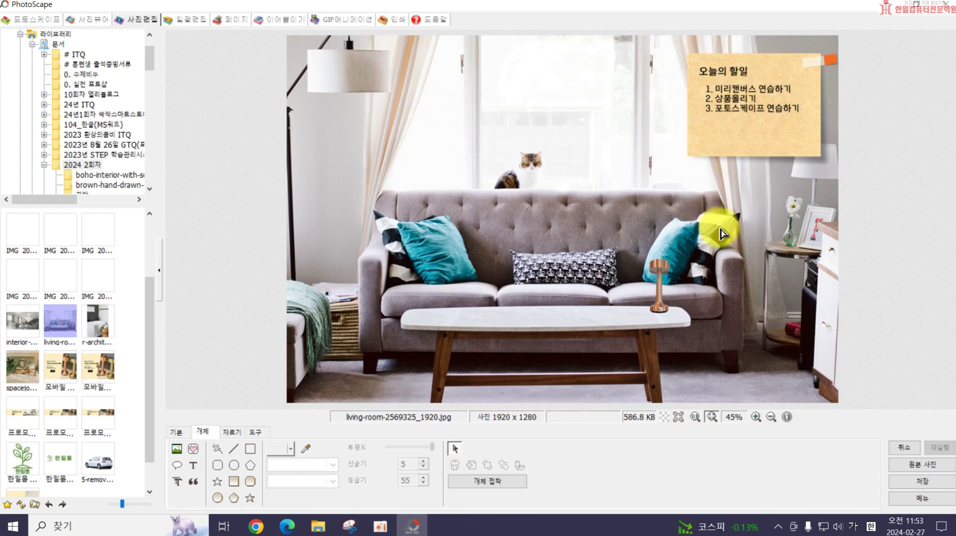
Step: Insert the pink star icon pencil015.png from the 연필 category and place it at the end of the list's first line
left_click(193, 449)
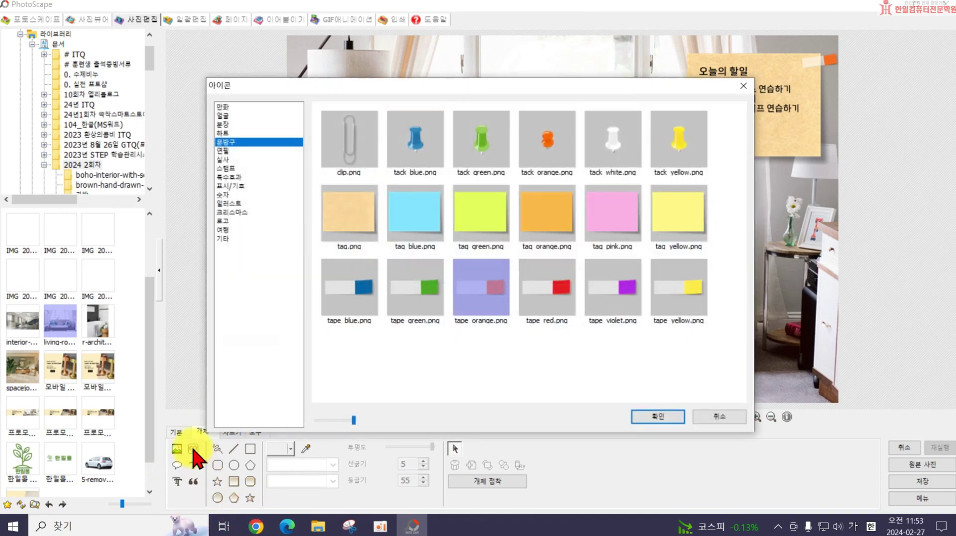
left_click(239, 151)
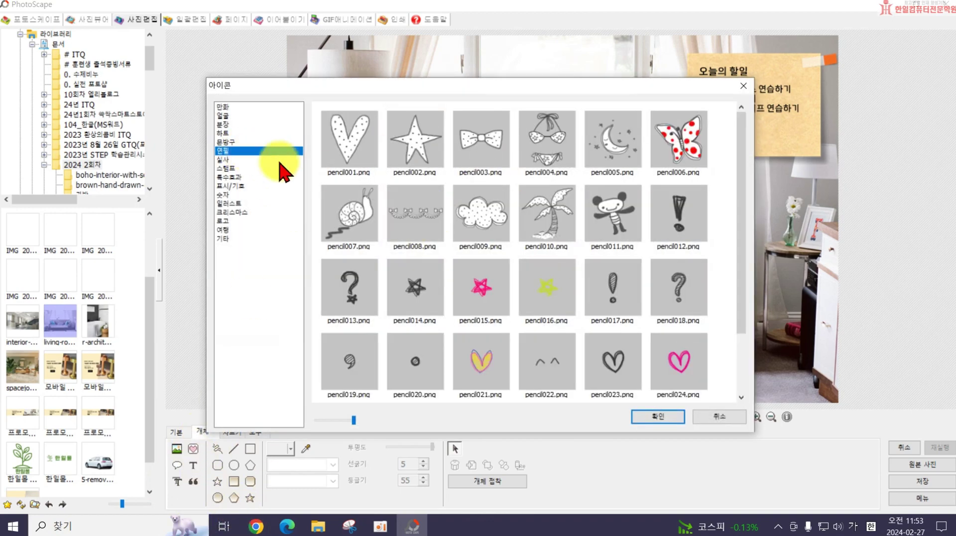
left_click(478, 294)
scroll(477, 290, "down", 1)
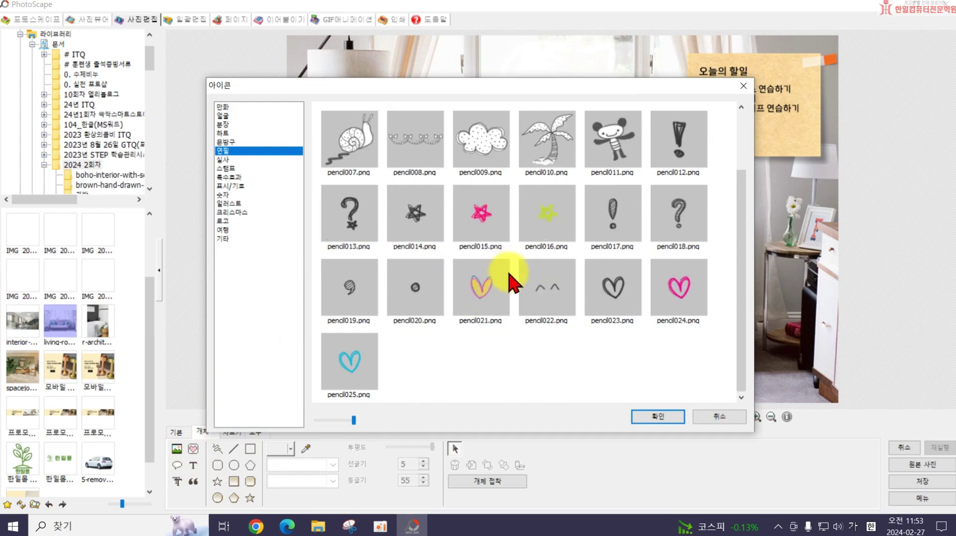
left_click(483, 212)
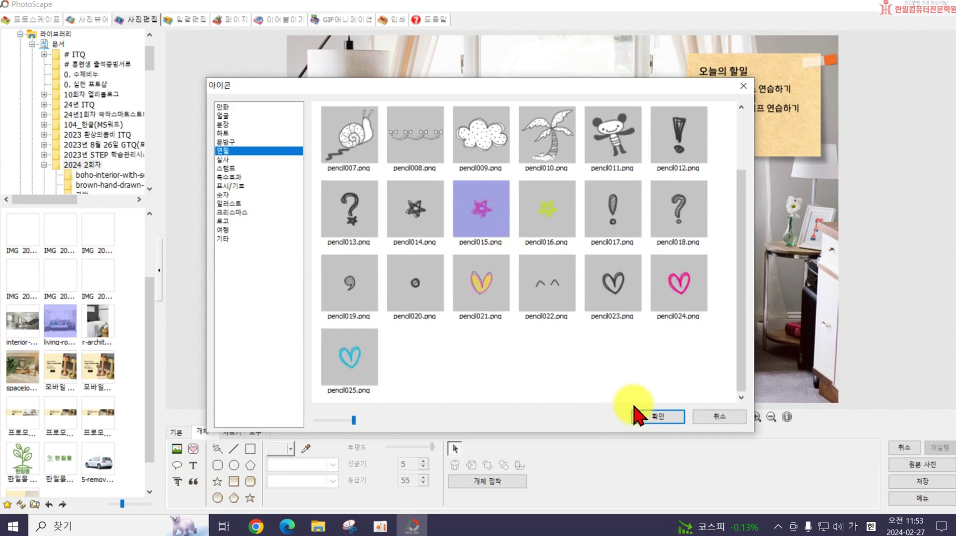
left_click(652, 415)
left_click_drag(564, 221, 782, 103)
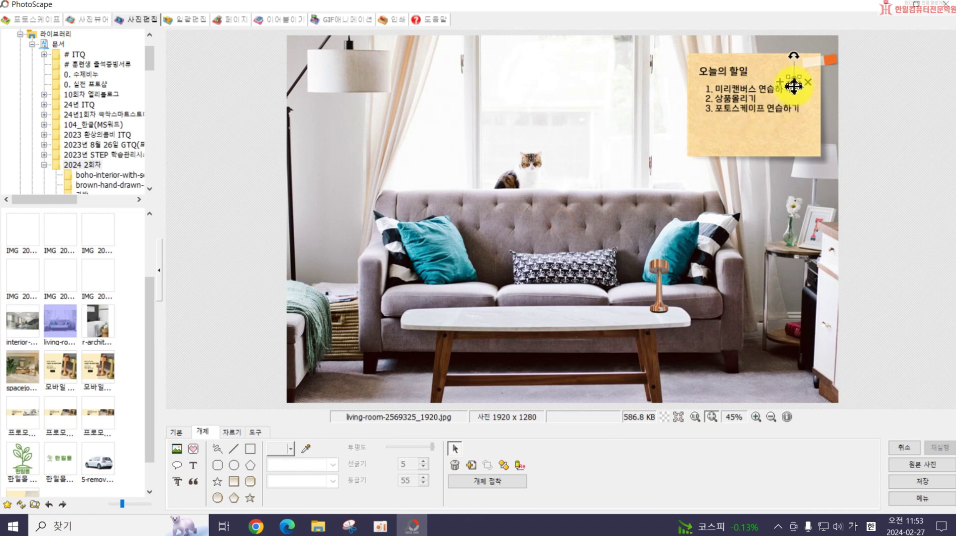
left_click(685, 265)
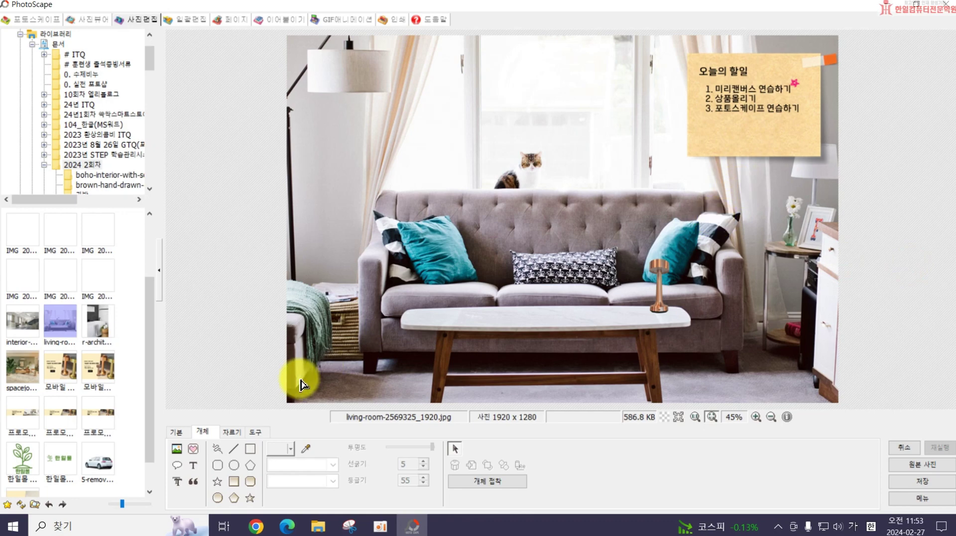
Step: Add a hand_01 speech balloon reading 냐옹~, shrink it and place it just above the cat's head
left_click(179, 466)
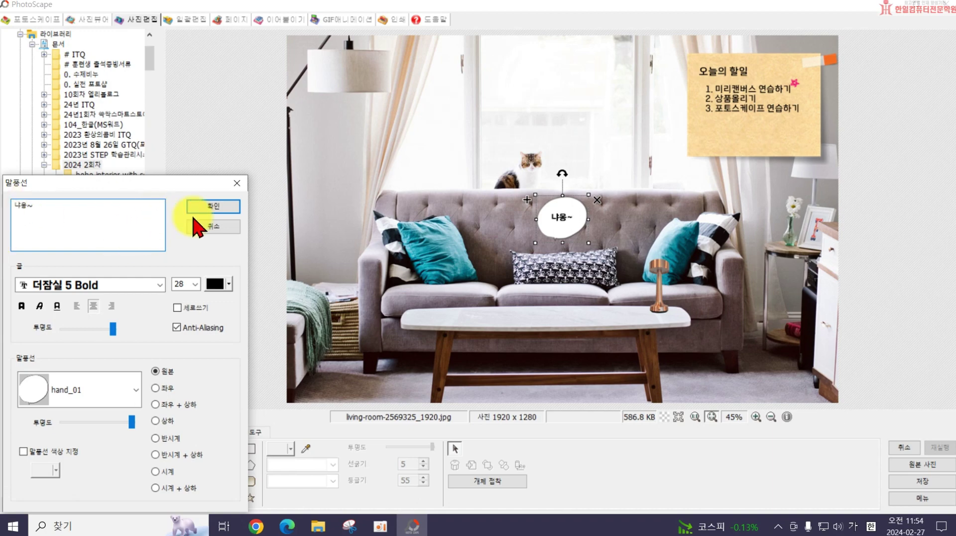
left_click(213, 205)
left_click_drag(588, 242, 556, 147)
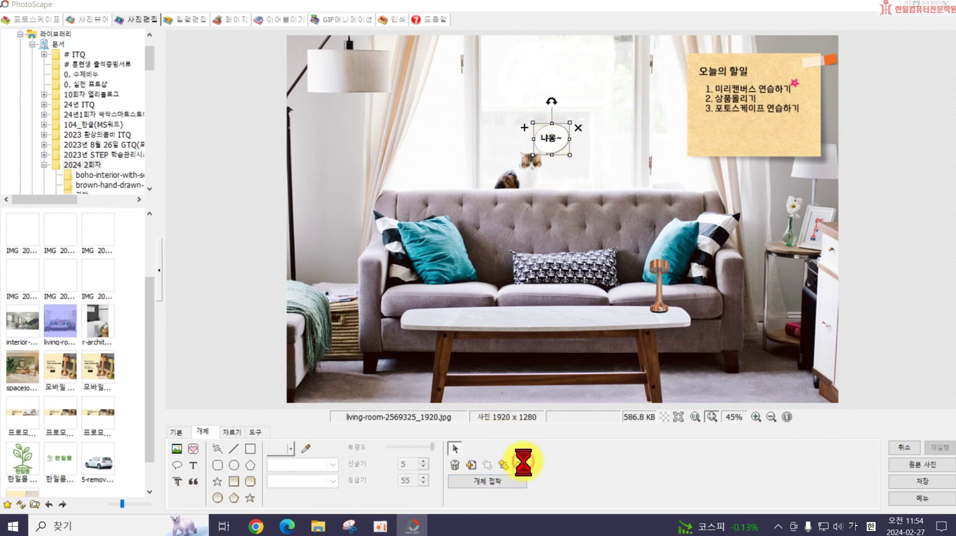
Step: Change the cat balloon's text to the 더페이스샵 잉크립퀴드체 font in dark red
left_click(110, 287)
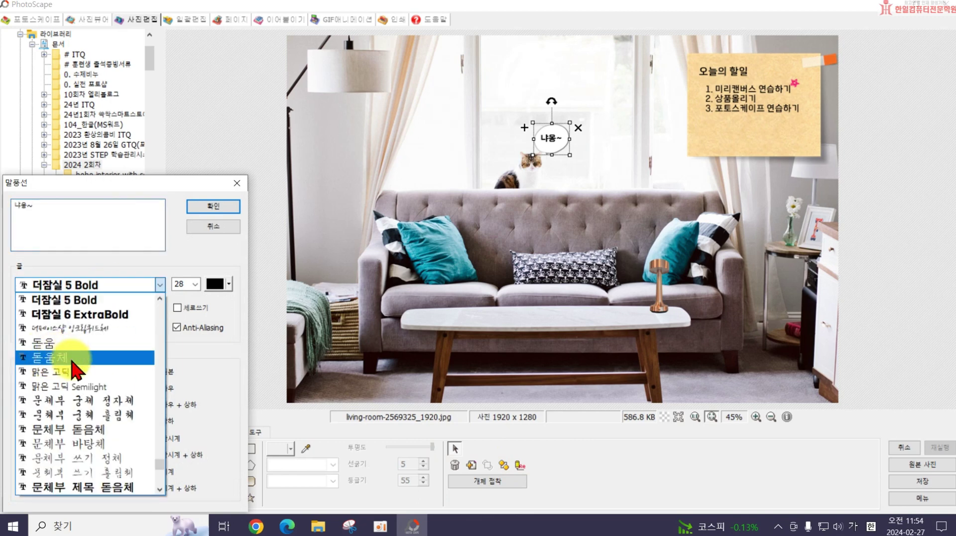
left_click(70, 327)
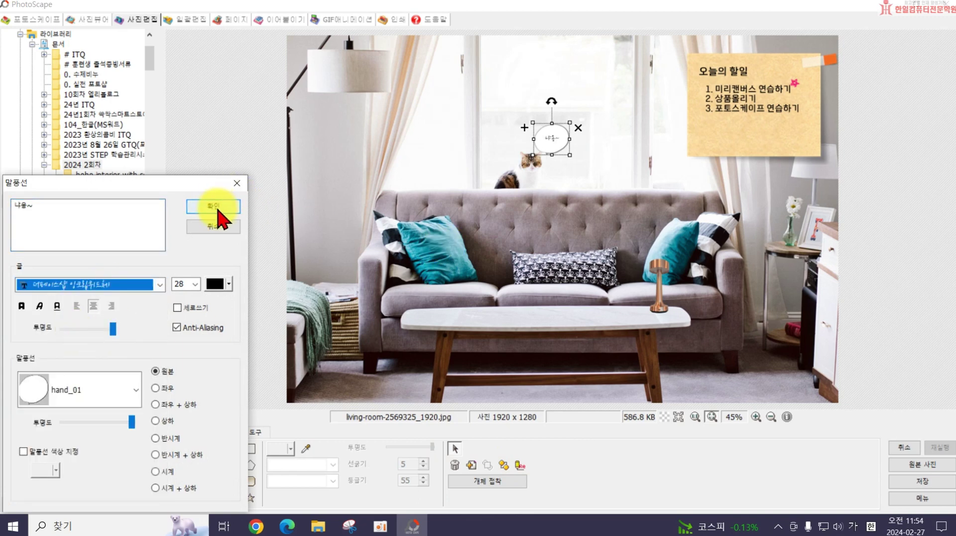
left_click(219, 284)
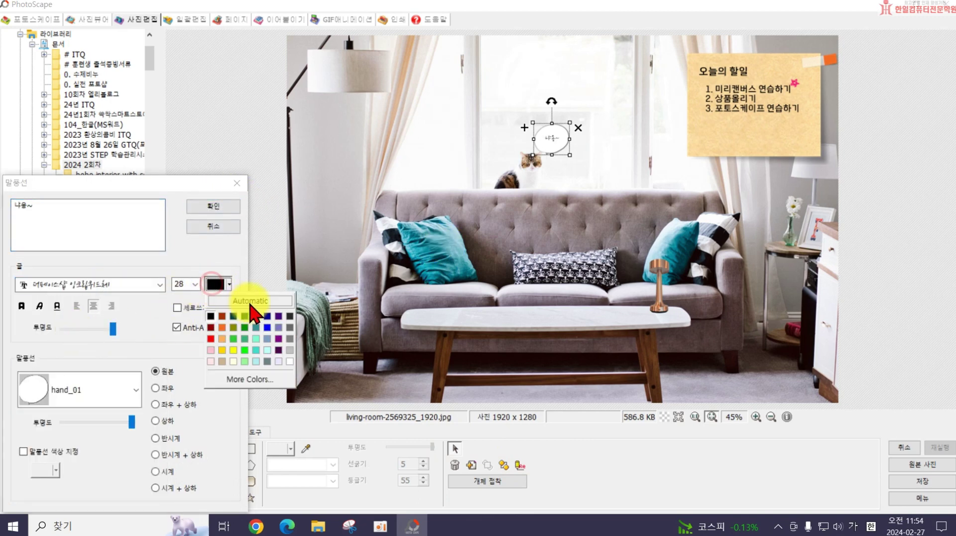
left_click(213, 324)
left_click(227, 205)
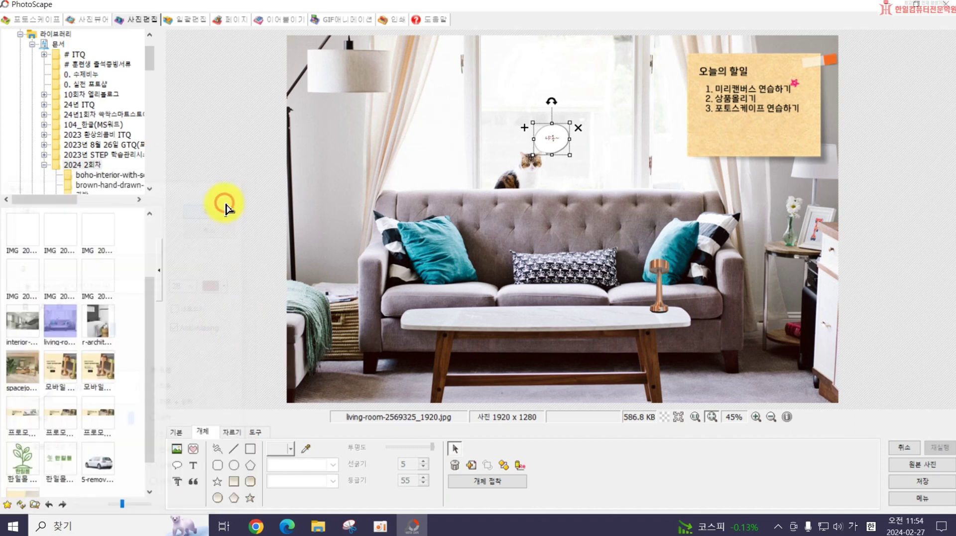
left_click(547, 261)
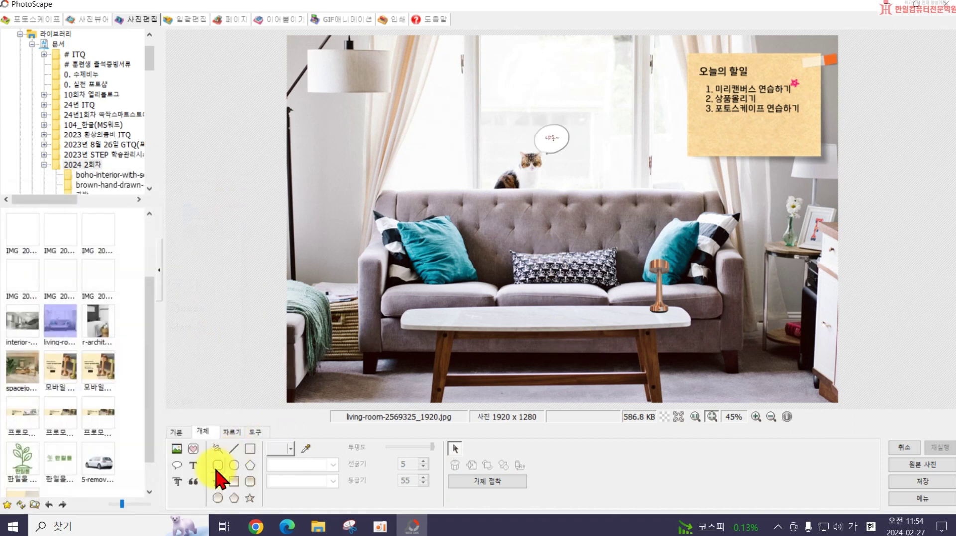
Step: Add another text object with the three-line list over the sofa, applying a white outline and a black shadow
left_click(194, 465)
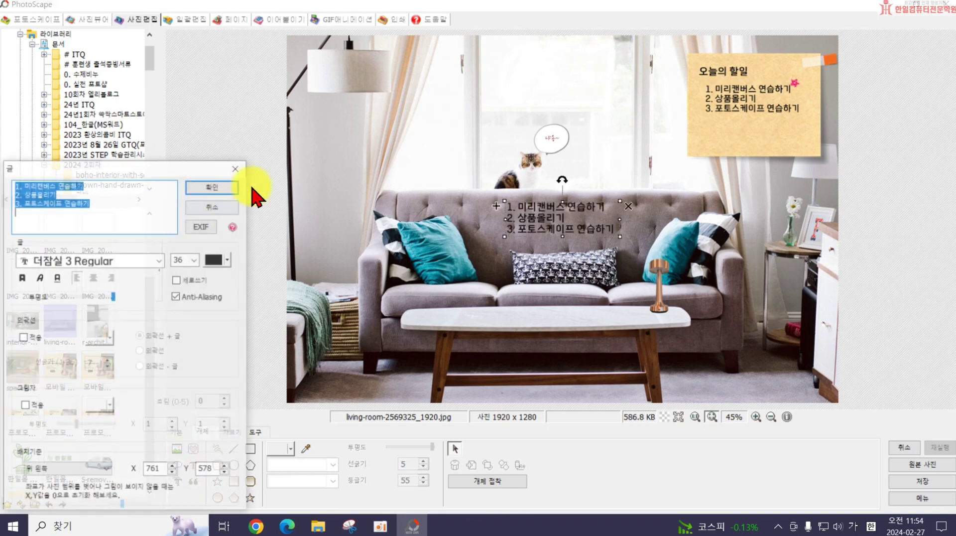
left_click(23, 338)
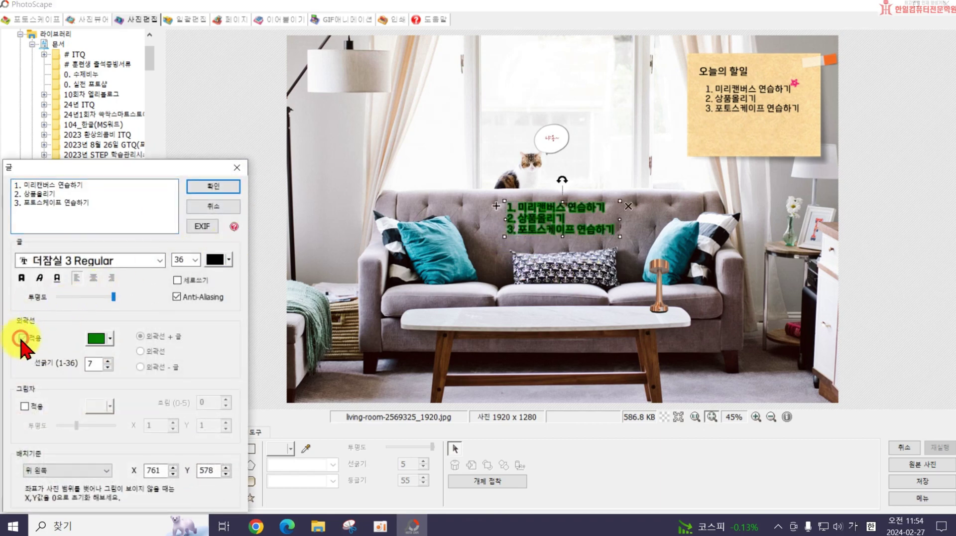
left_click(97, 339)
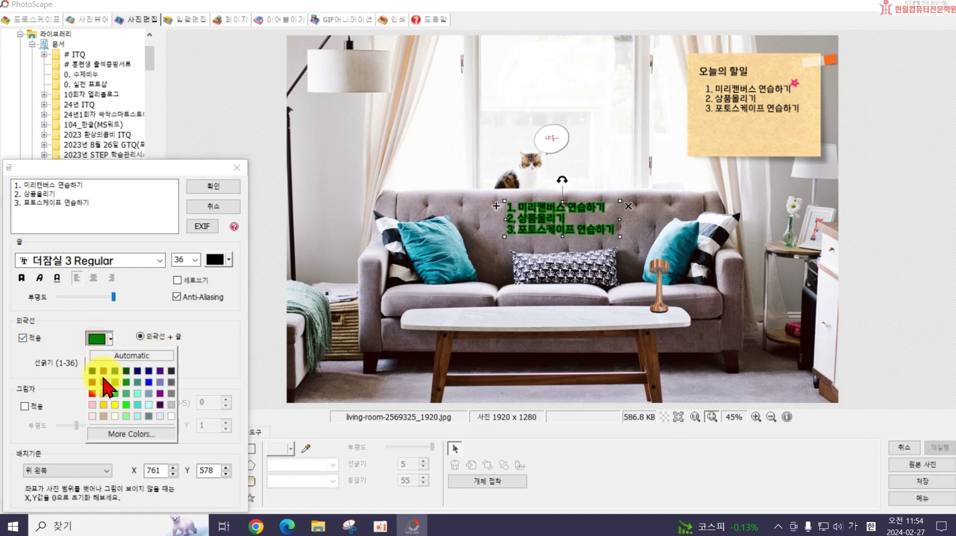
left_click(172, 416)
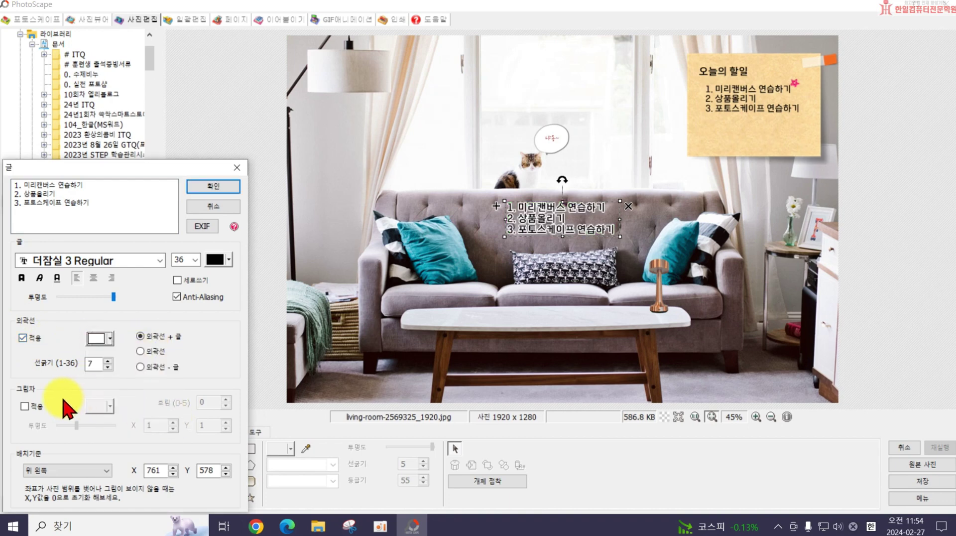
left_click(24, 407)
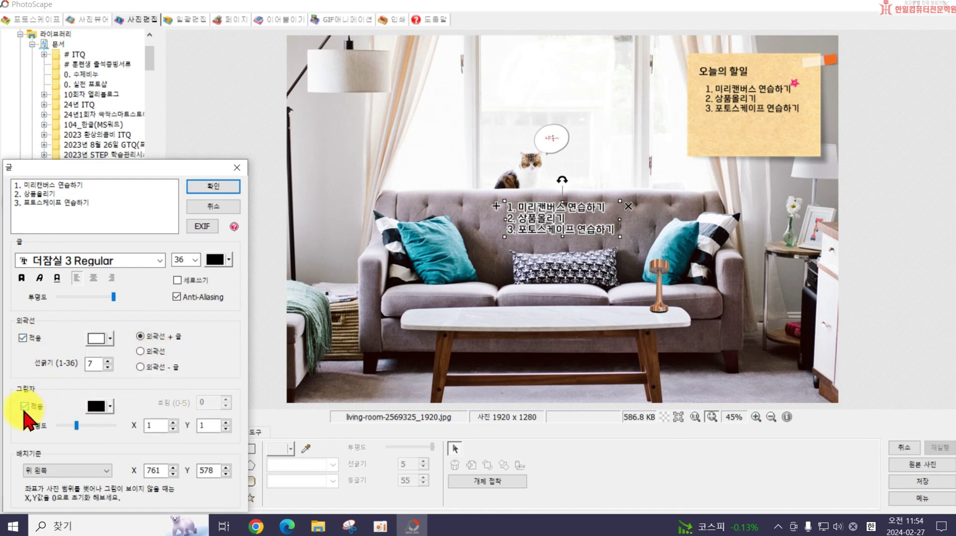
left_click(221, 186)
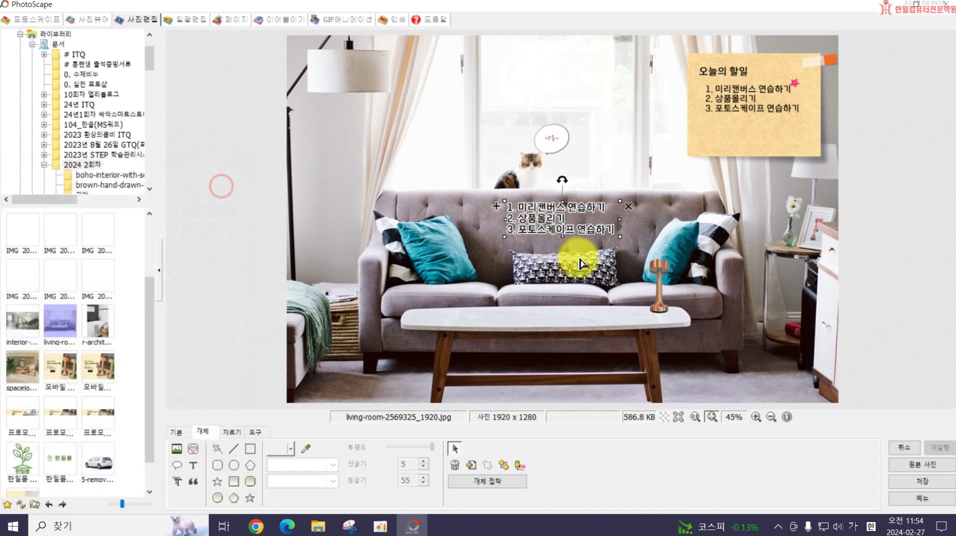
Step: Reposition the three-line list on the sofa backrest and make an overlapping copy of it
left_click_drag(496, 206, 510, 219)
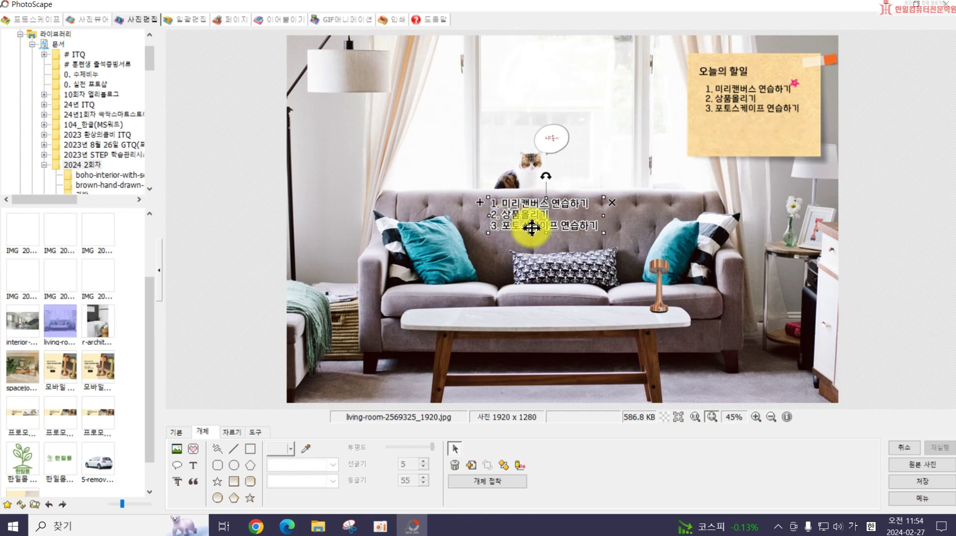
double_click(507, 203)
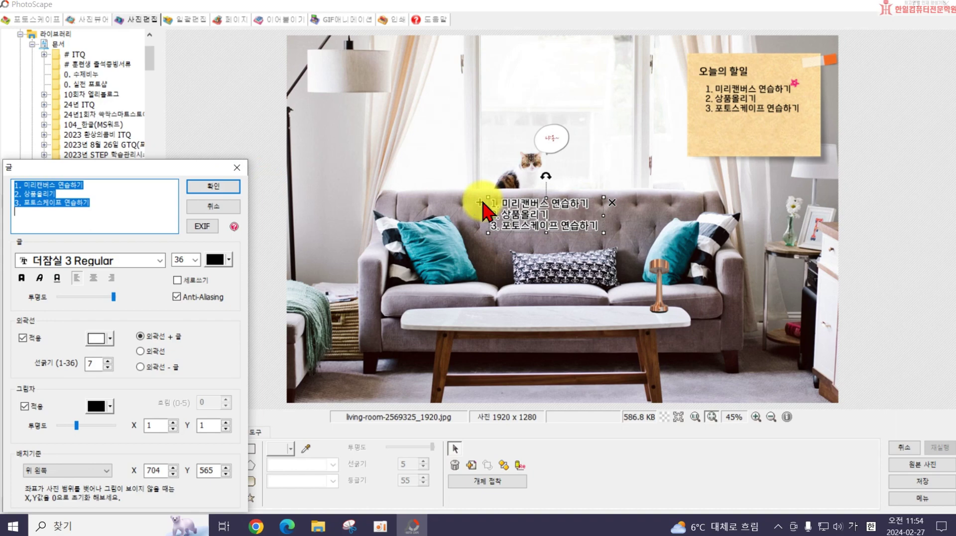
left_click(204, 186)
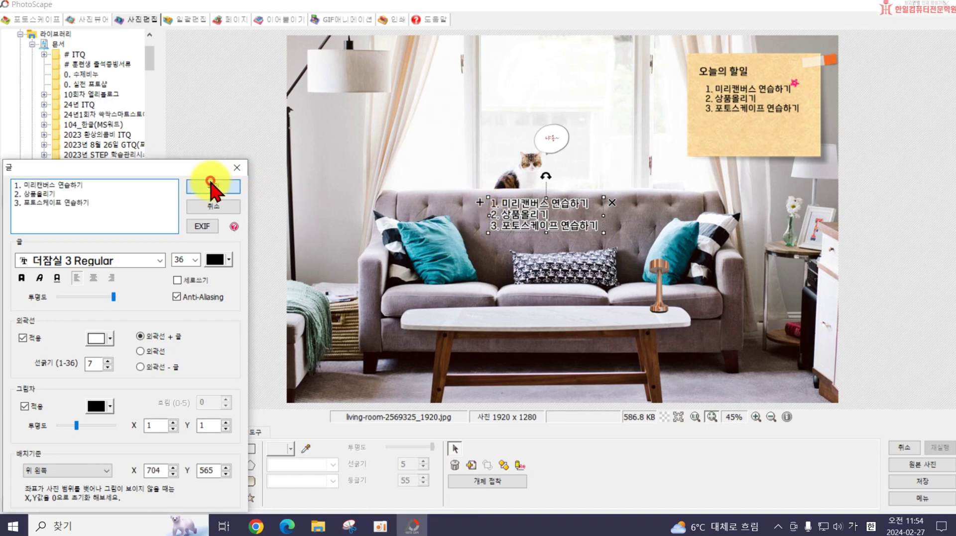
left_click_drag(477, 205, 513, 215)
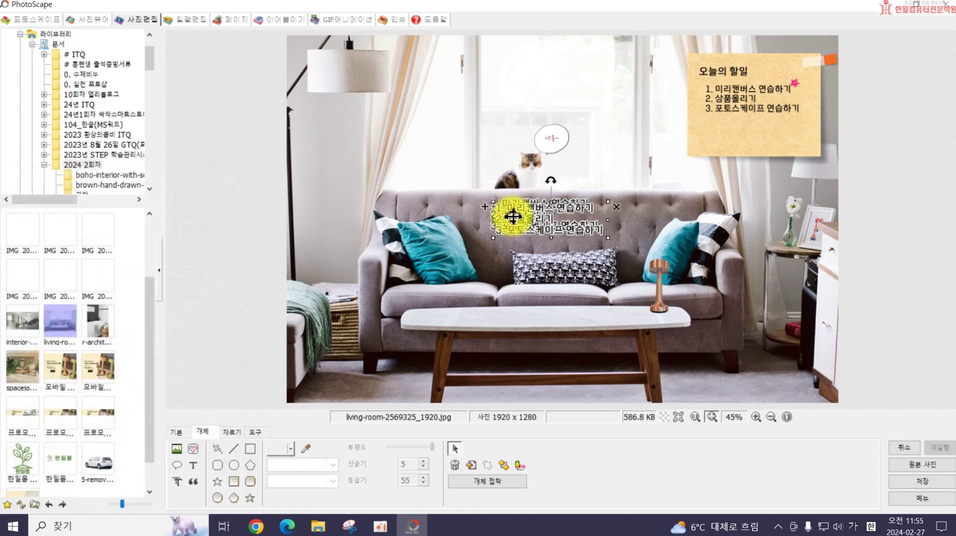
Step: Reduce the upper copy of the list to the single word 미리캔버스
double_click(506, 217)
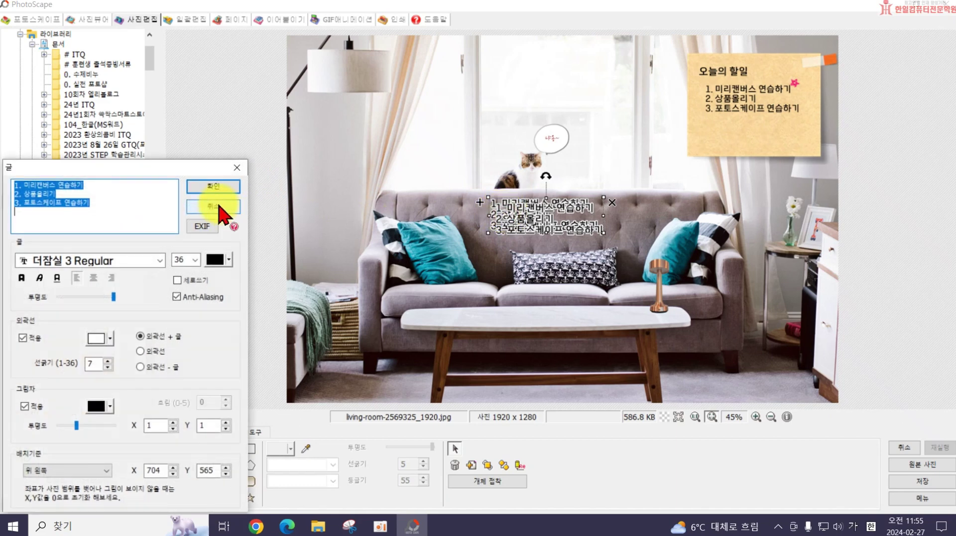
left_click(107, 208)
left_click_drag(106, 208, 50, 185)
key("Right")
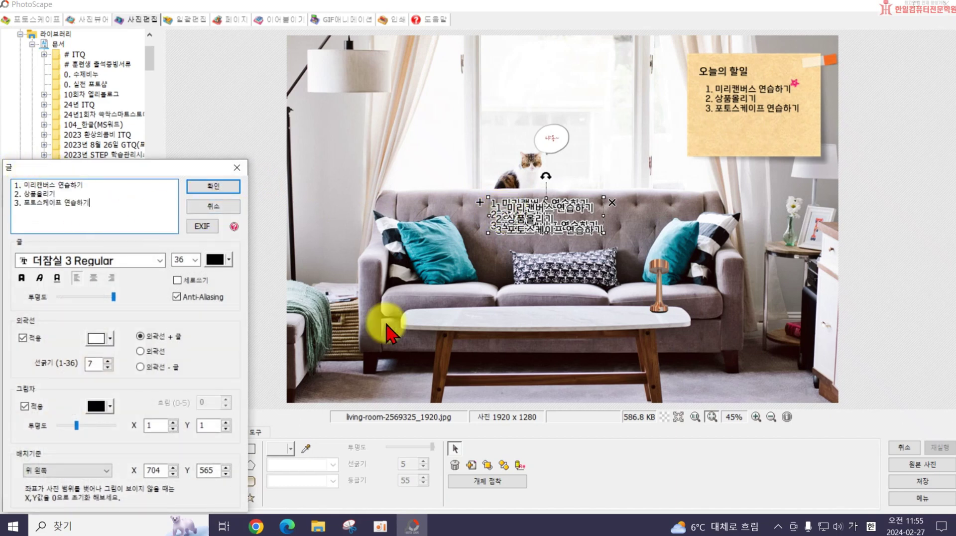
key("BackSpace")
key("BackSpace")
key("BackSpace")
key("BackSpace")
key("BackSpace")
key("BackSpace")
key("BackSpace")
key("BackSpace")
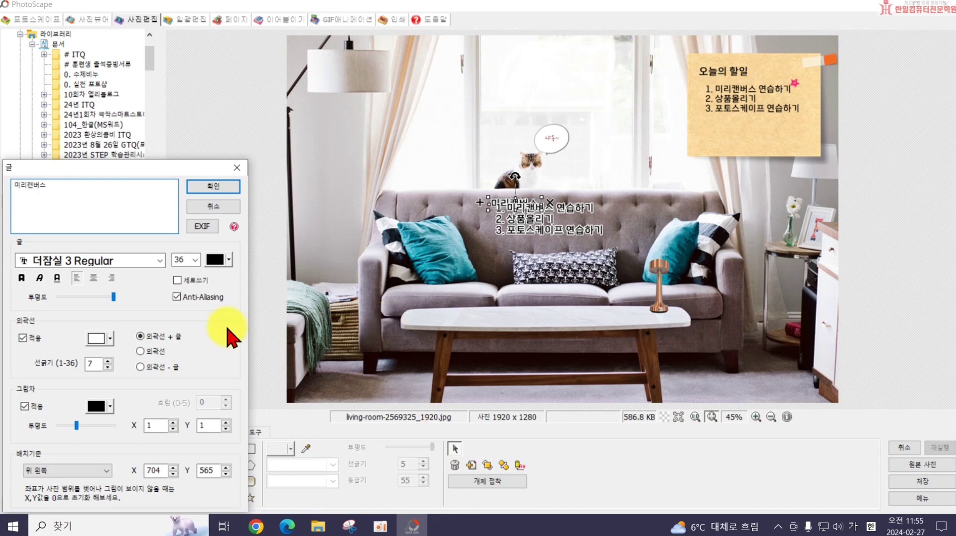
Step: Colour the separate 미리캔버스 text red and apply the change
left_click(218, 260)
left_click(213, 311)
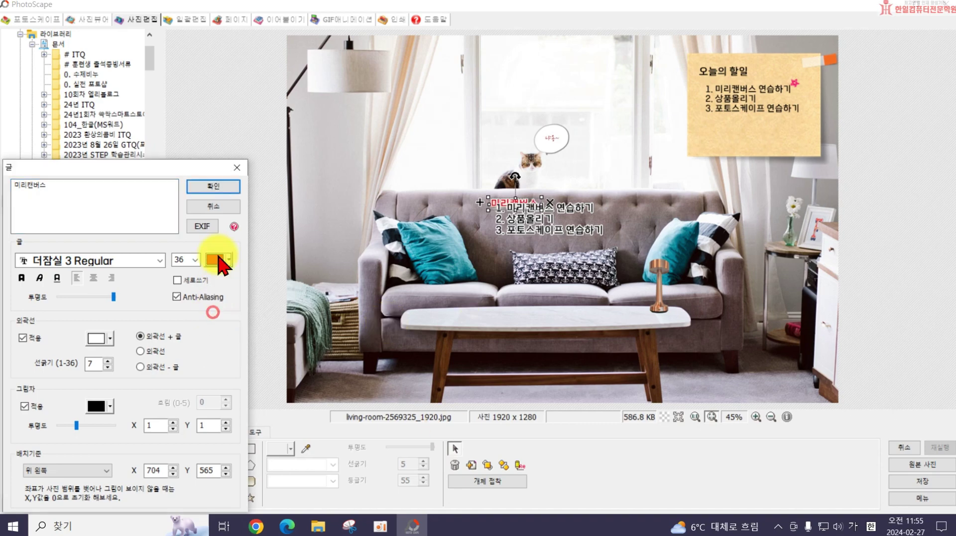
left_click(213, 186)
Step: Replace 미리캔버스 in the other list's first line with blank space, keeping a gap before 연습하기
double_click(534, 213)
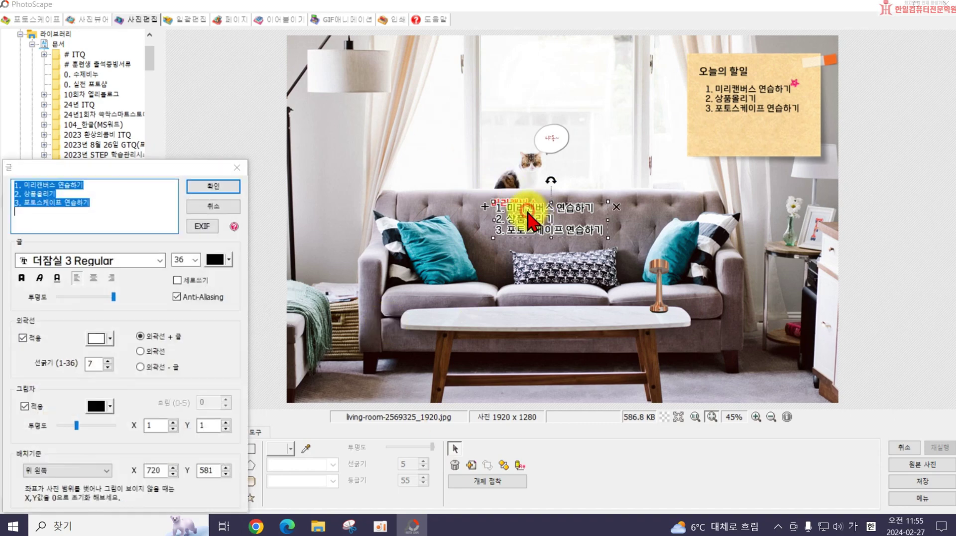
left_click(26, 188)
double_click(26, 184)
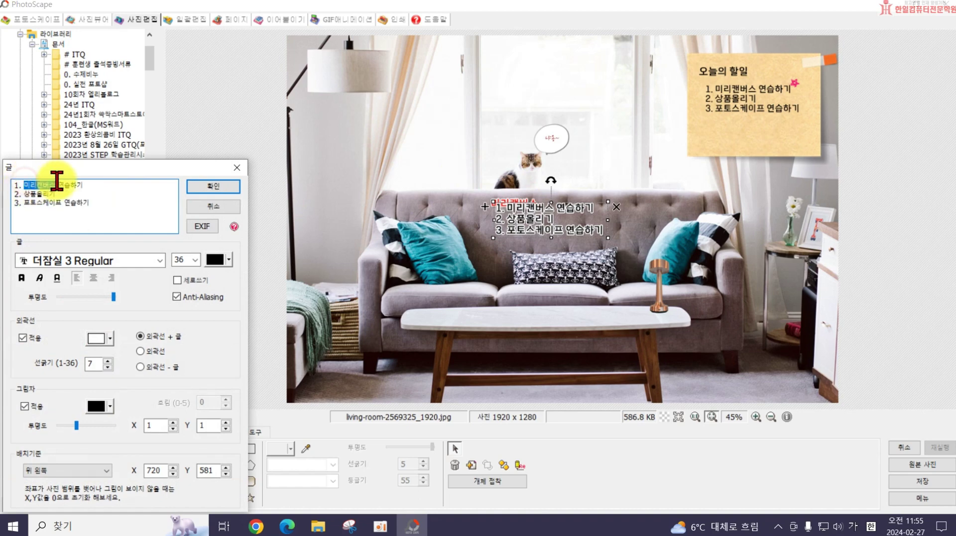
key("BackSpace")
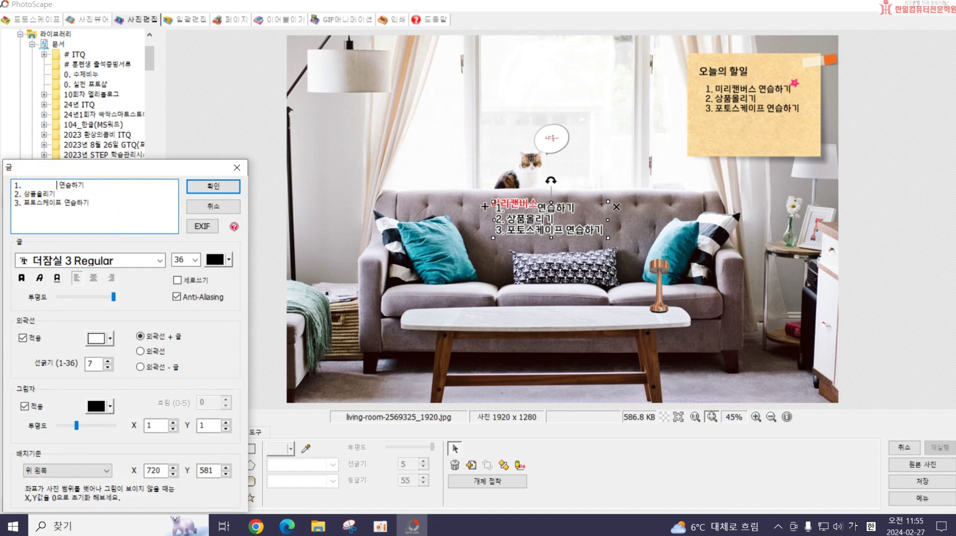
left_click(213, 186)
left_click(431, 297)
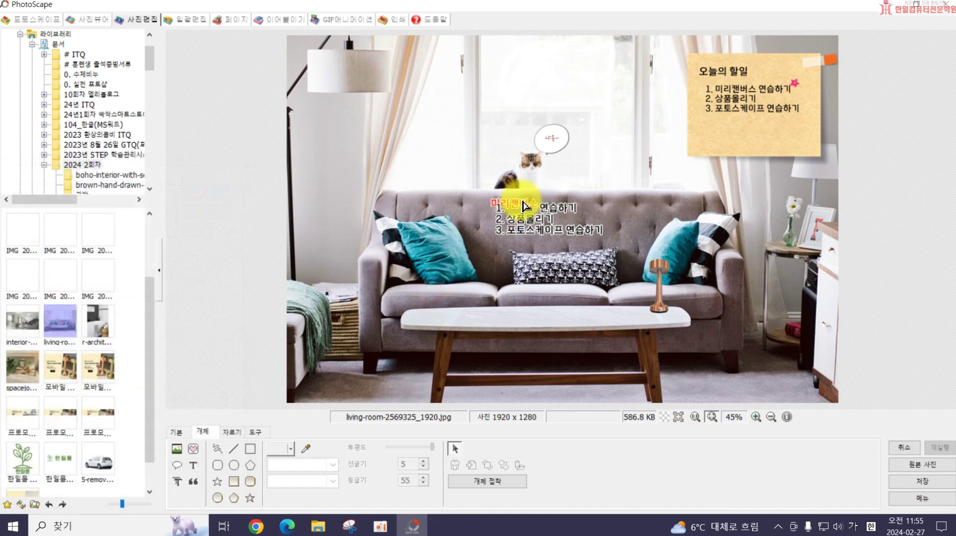
double_click(525, 215)
left_click(56, 184)
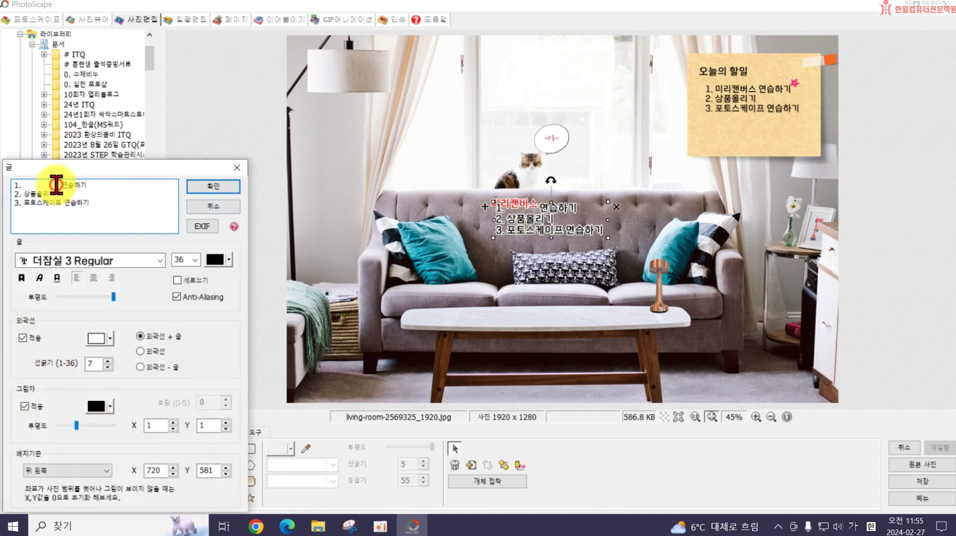
left_click(213, 186)
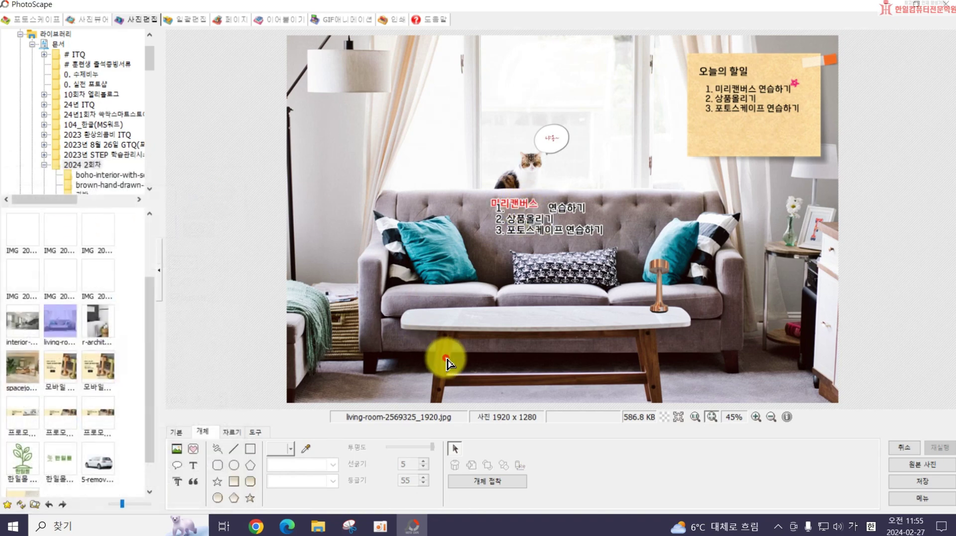
Step: Delete the three-line list and the separate red word from the sofa
left_click_drag(521, 216, 521, 230)
key("Delete")
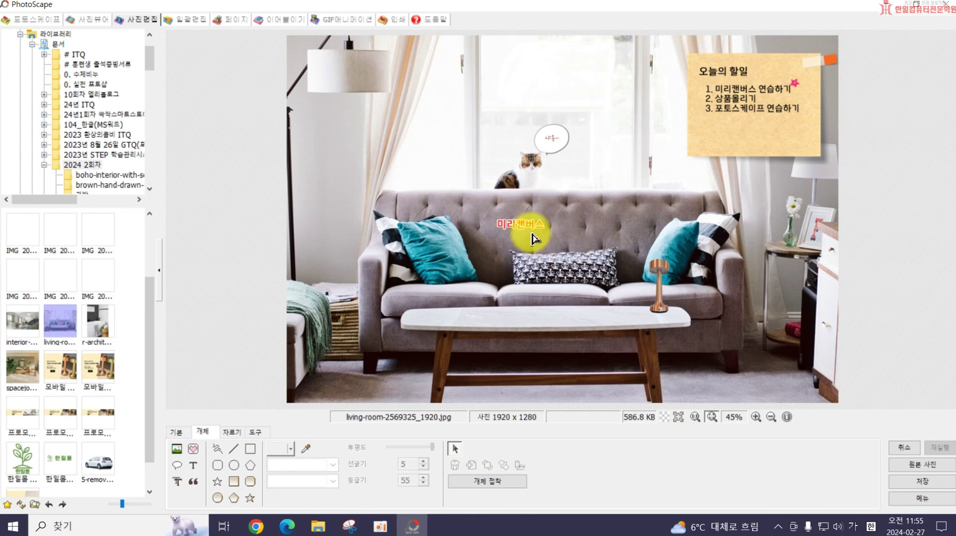
key("Delete")
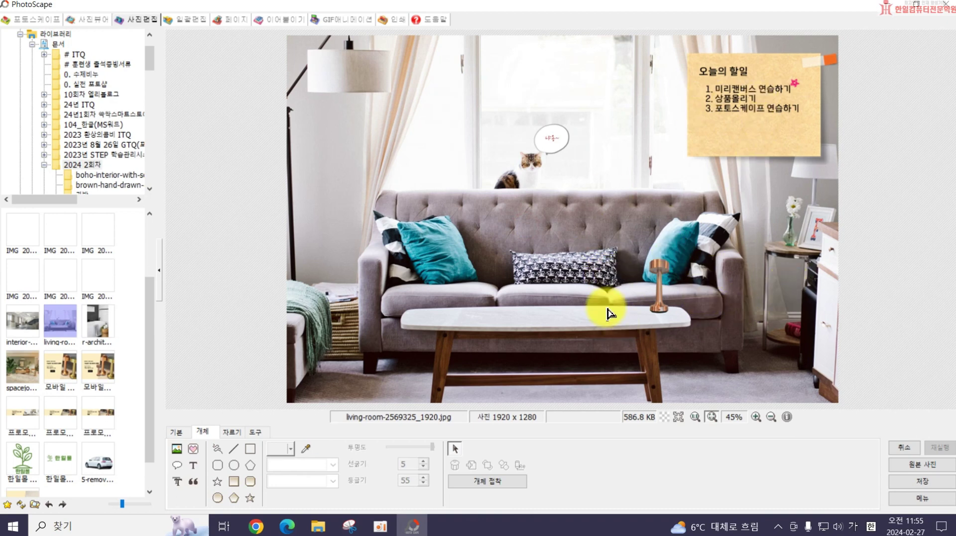
Step: Start a new rich text object and replace its sample text with 미리캔버스 연습하기
left_click(177, 482)
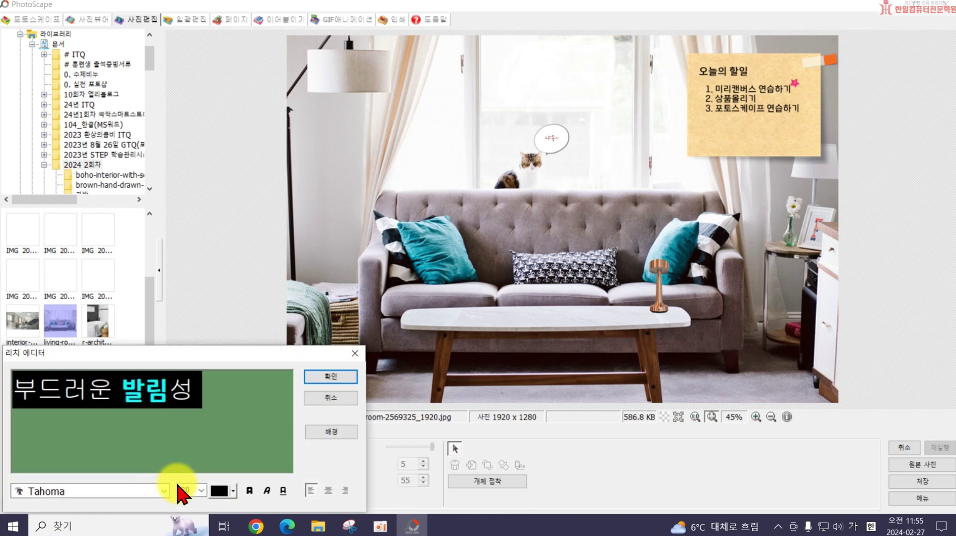
left_click_drag(156, 352, 512, 242)
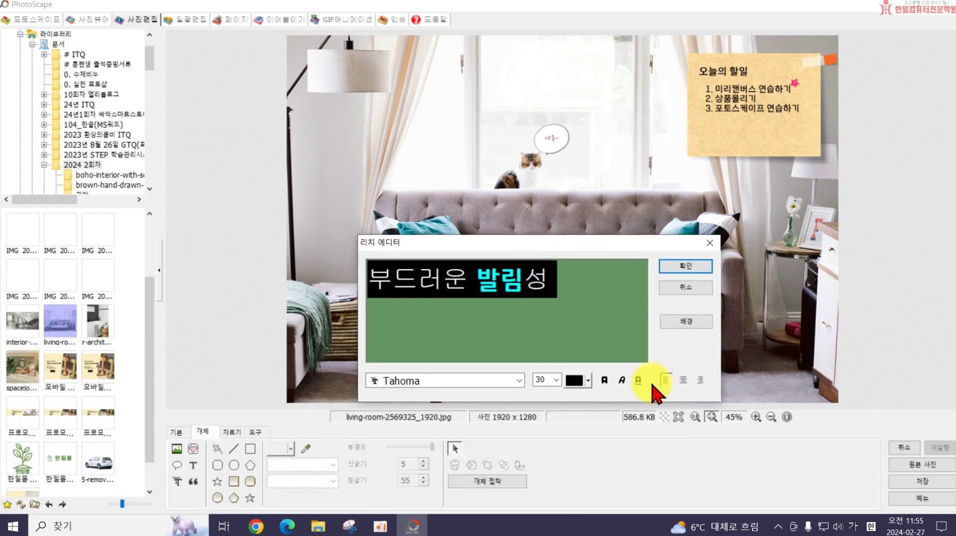
key("Delete")
type("미리캔")
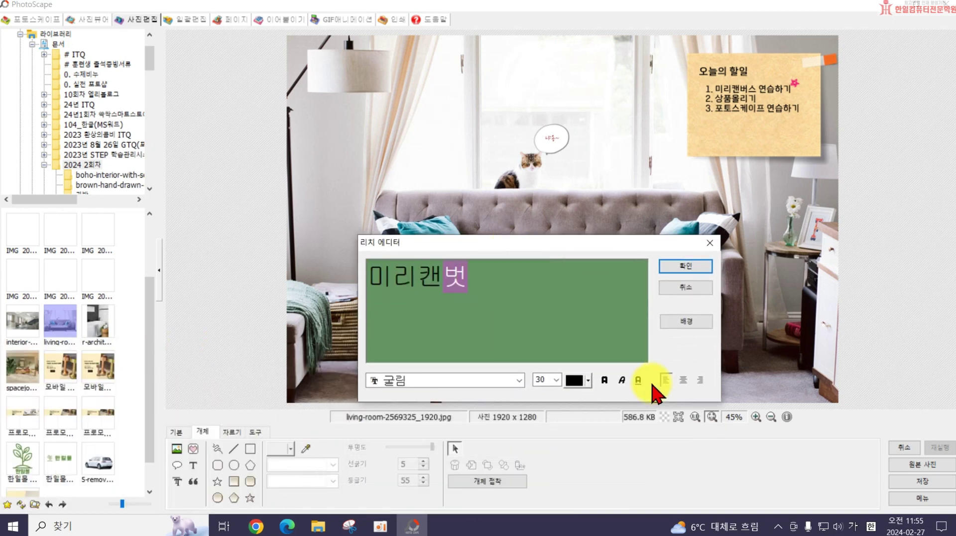
type("버스 연ㅅ")
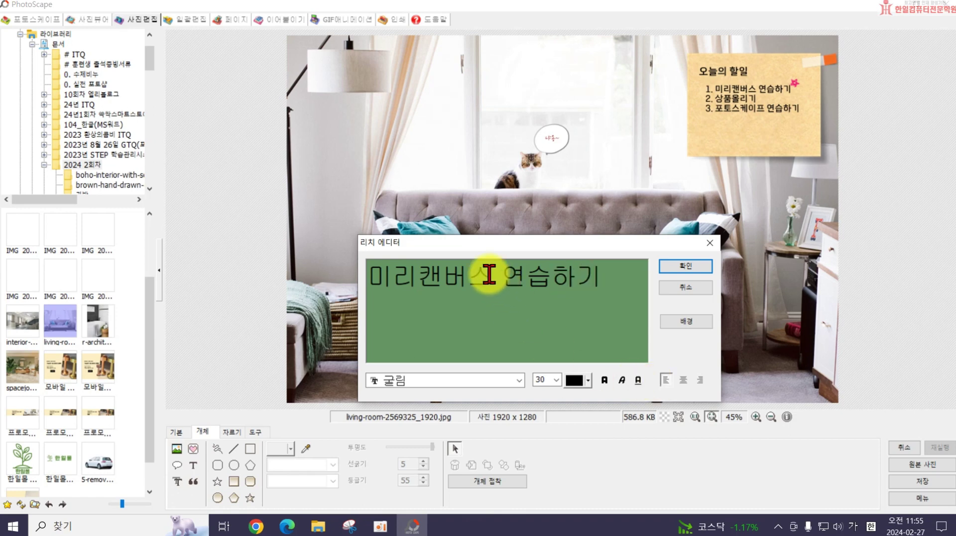
Step: Format only the word 미리캔버스 in red 나눔고딕 ExtraBold and insert the rich text into the photo
left_click_drag(498, 276, 354, 277)
left_click(588, 380)
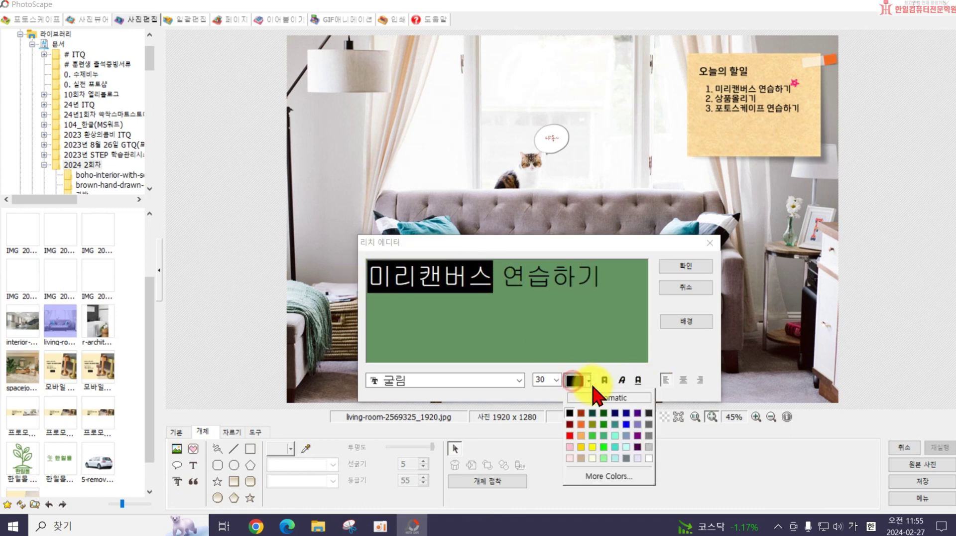
left_click(569, 434)
left_click(516, 380)
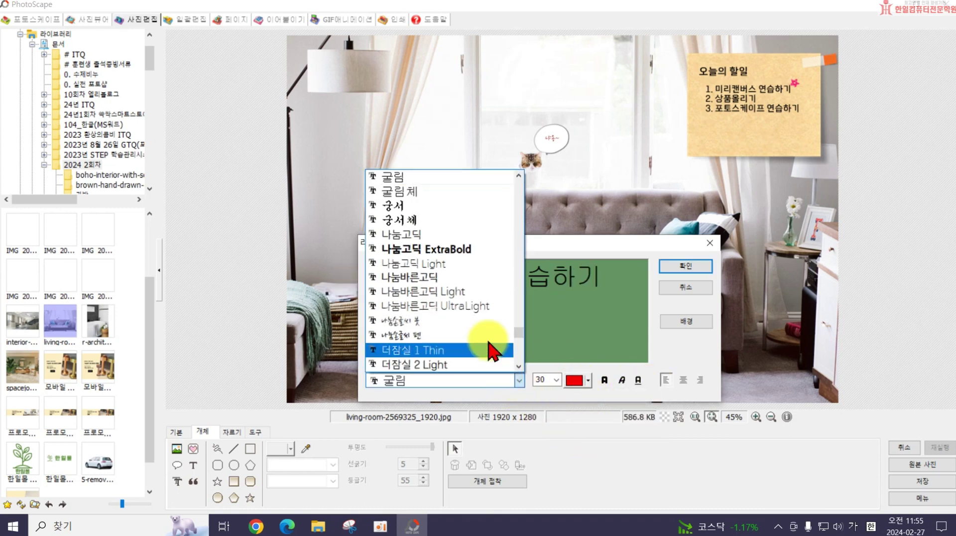
left_click(451, 251)
left_click(685, 266)
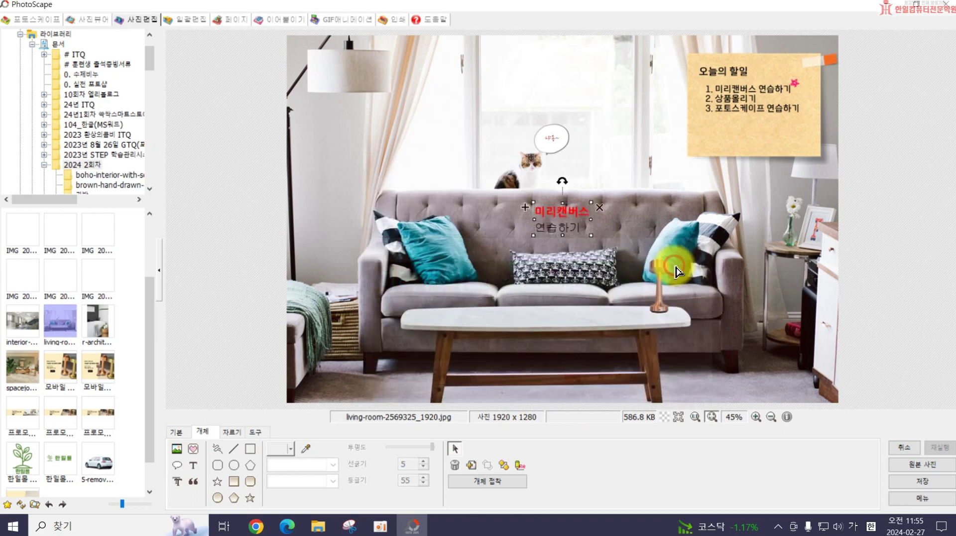
Step: Widen the rich text to fit on one line and place it below the list on the sticky note
left_click_drag(554, 210, 698, 151)
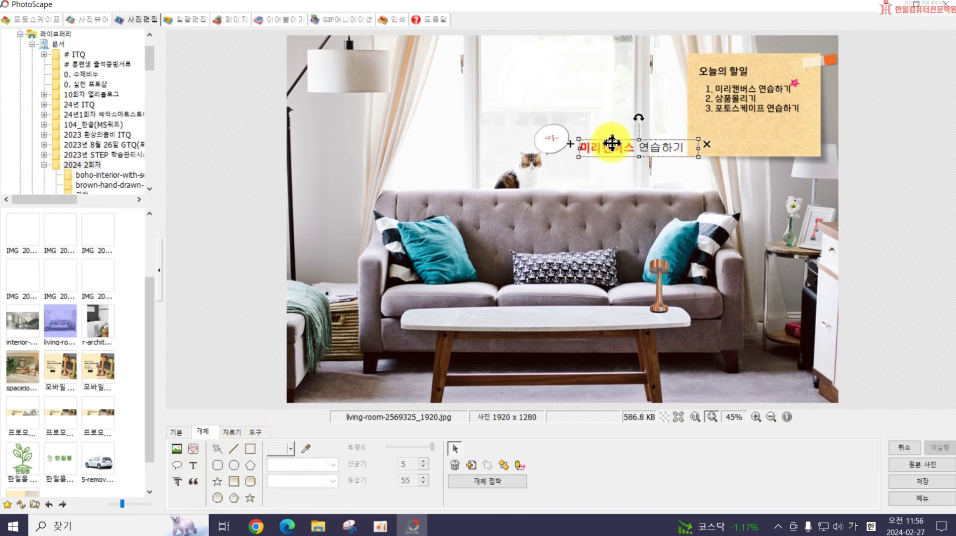
left_click_drag(617, 148, 730, 132)
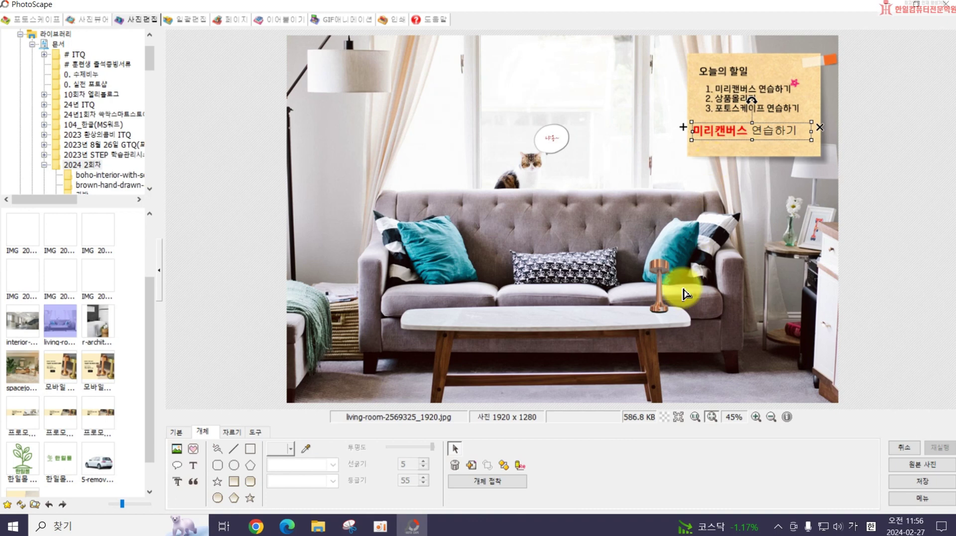
left_click(653, 254)
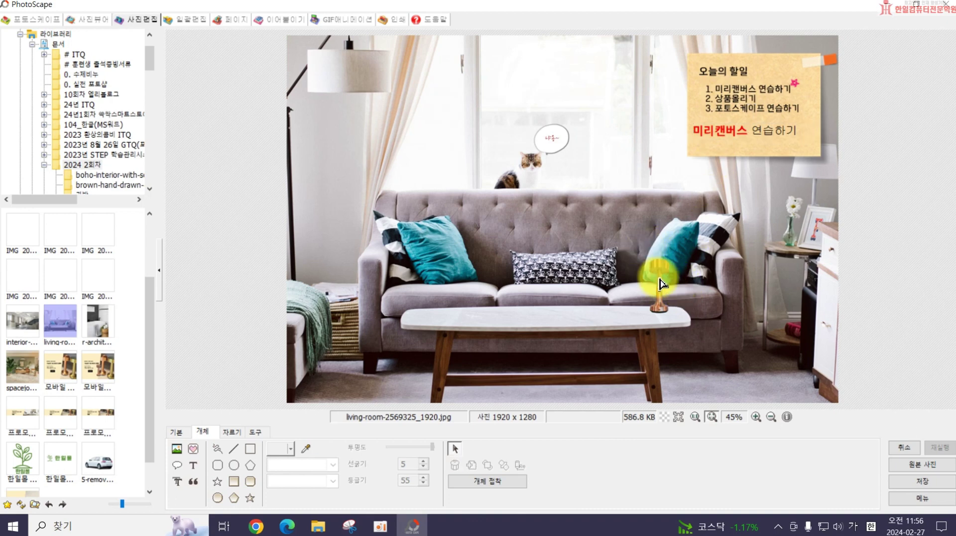
Step: Browse the Wingdings symbols available for insertion, then leave the symbol collection without adding one
left_click(192, 482)
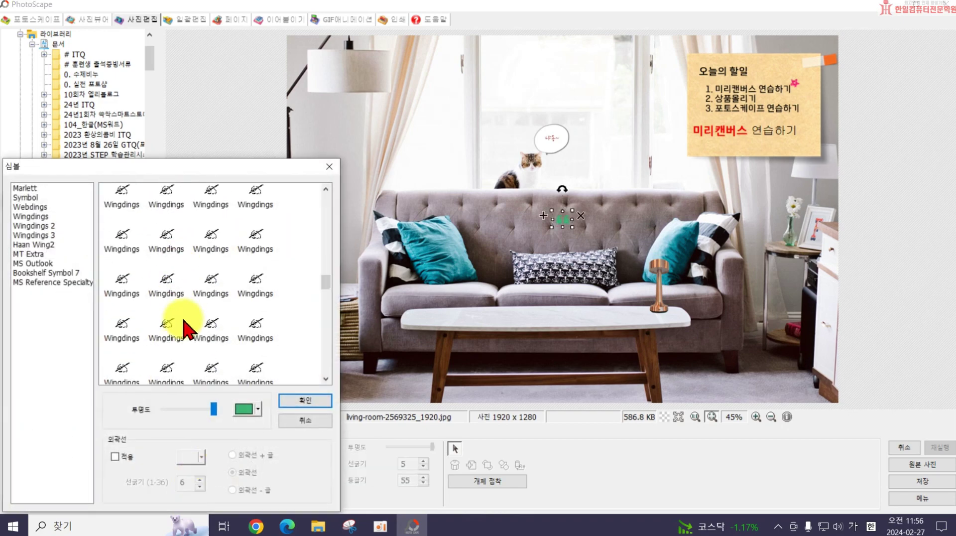
scroll(192, 331, "down", 5)
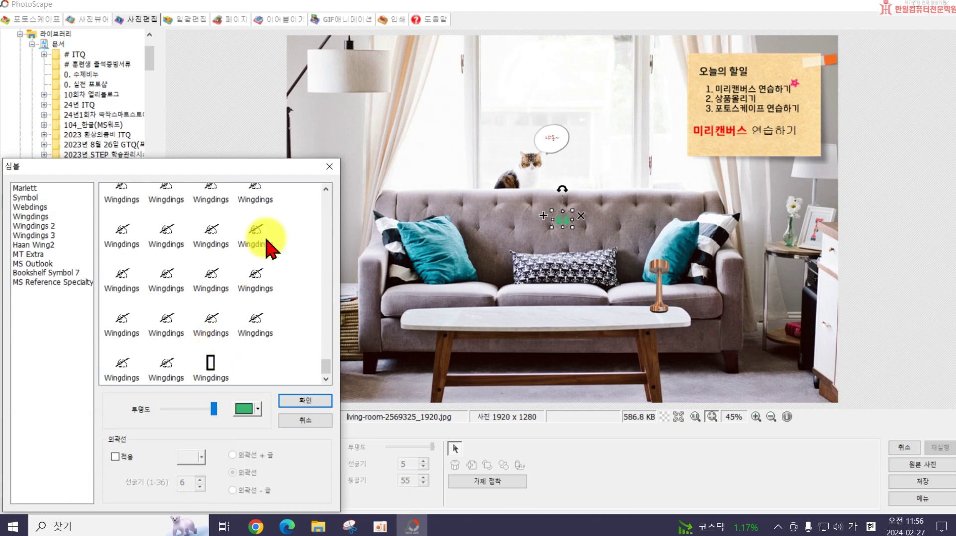
scroll(231, 331, "up", 3)
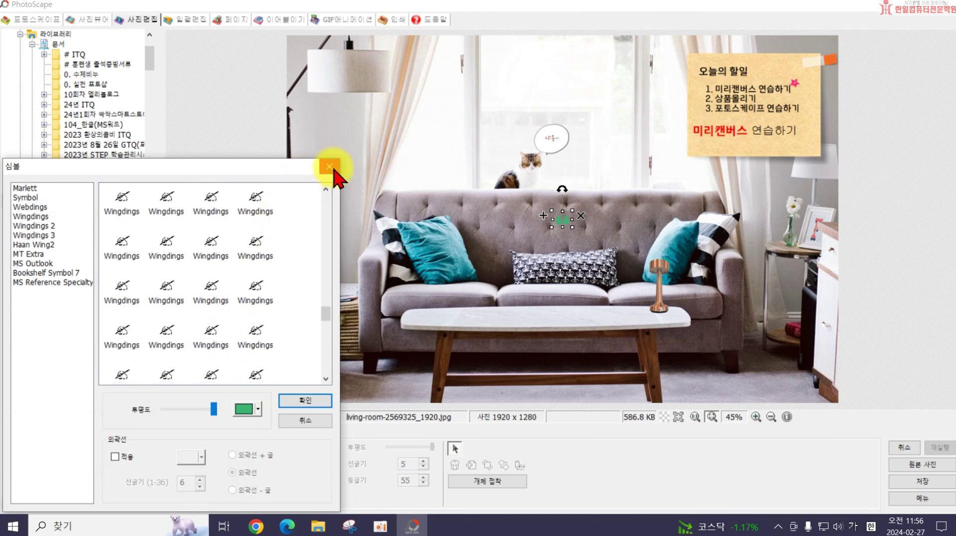
left_click(332, 168)
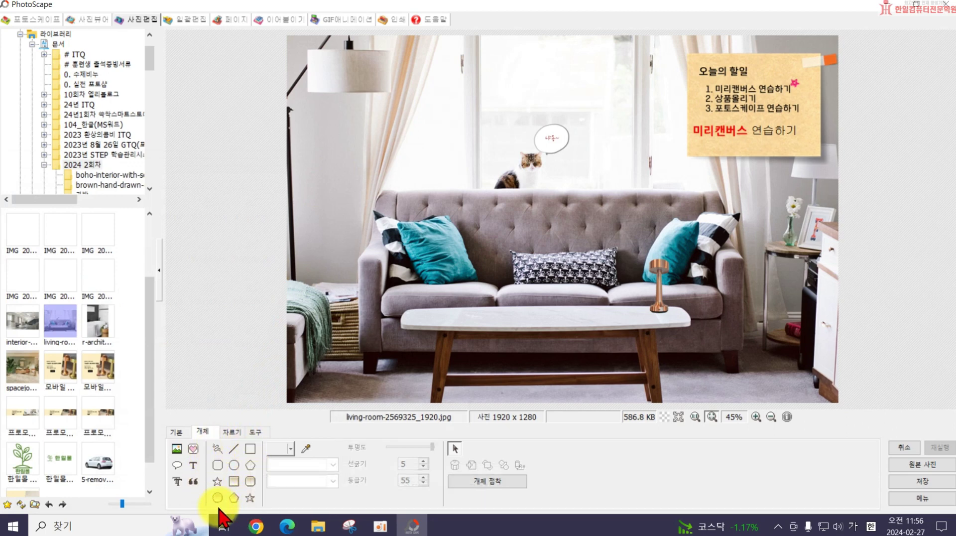
Step: Try a red freehand squiggle with line thickness 5 over the window, and undo it
left_click(217, 449)
mouse_move(428, 170)
left_mouse_down()
mouse_move(411, 139)
mouse_move(437, 138)
mouse_move(438, 112)
mouse_move(451, 122)
mouse_move(464, 99)
left_mouse_up()
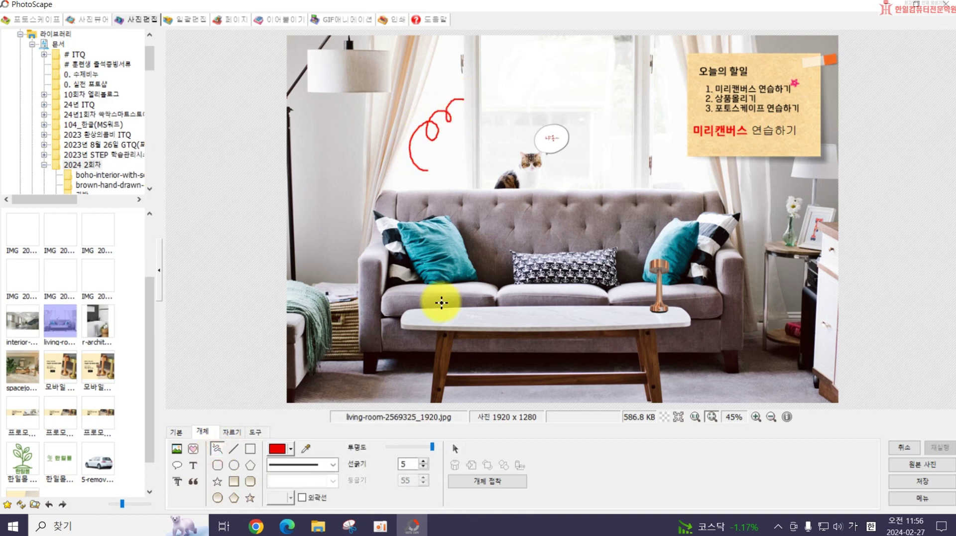
key("ctrl+z")
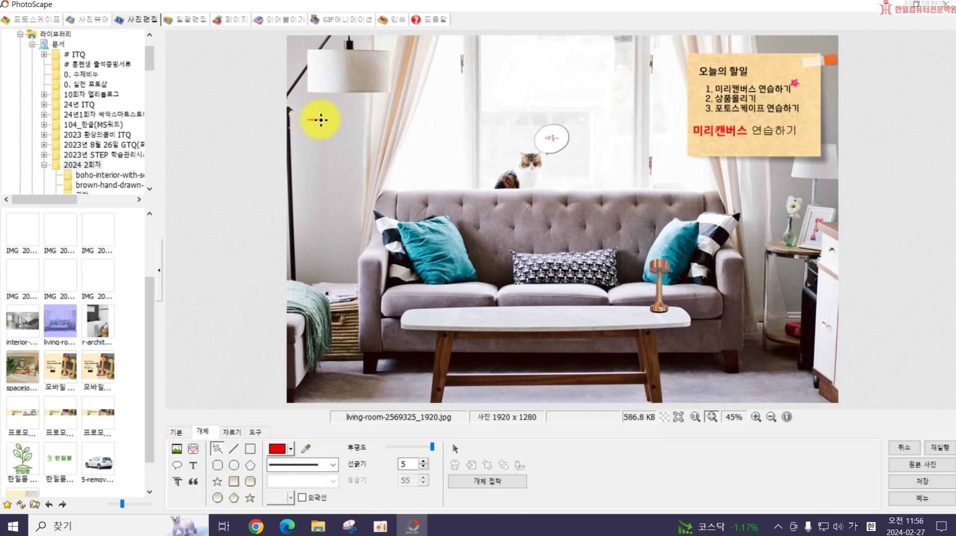
Step: Try drawing a red rectangular outline from straight pen strokes below the hanging lamp, and undo the strokes
left_click_drag(321, 120, 369, 120)
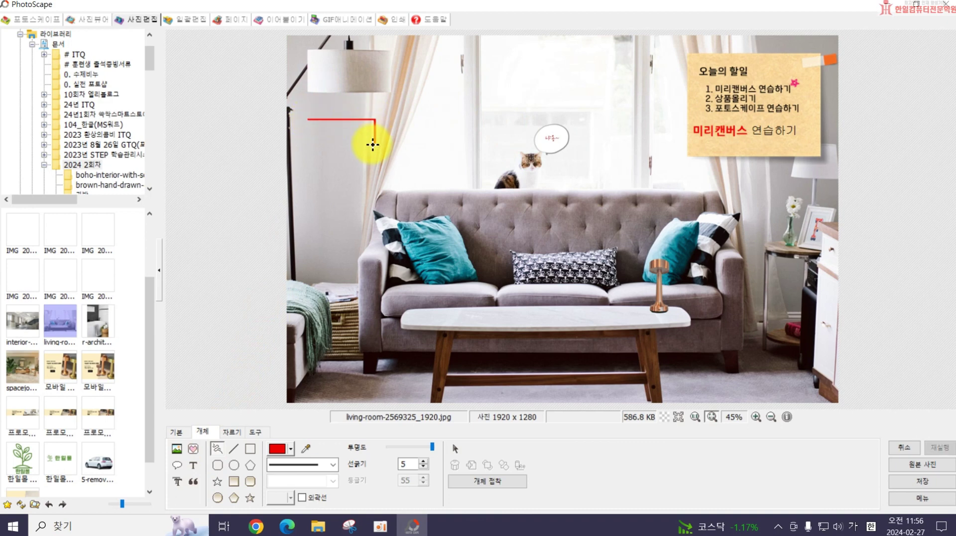
left_click_drag(372, 171, 311, 170)
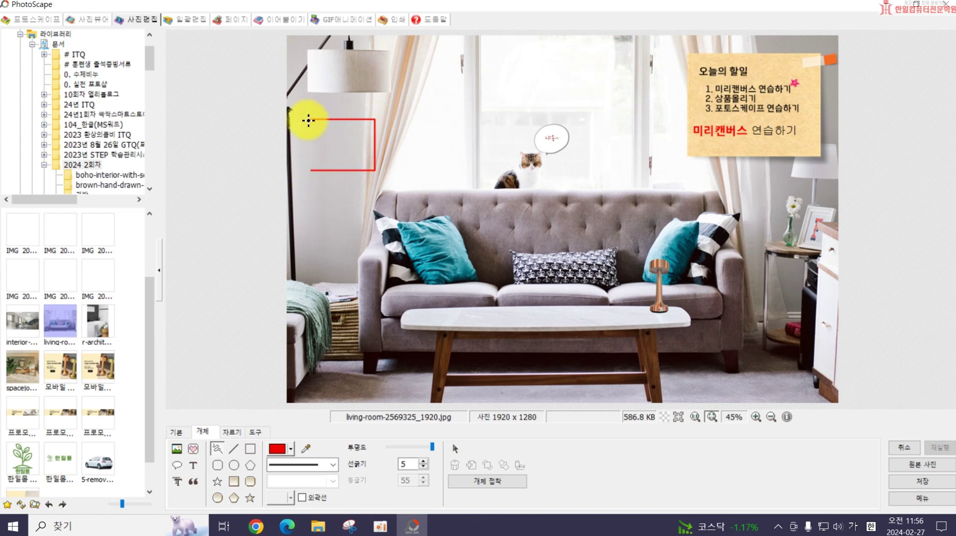
left_click_drag(308, 118, 313, 171)
key("ctrl+z")
key("ctrl+z")
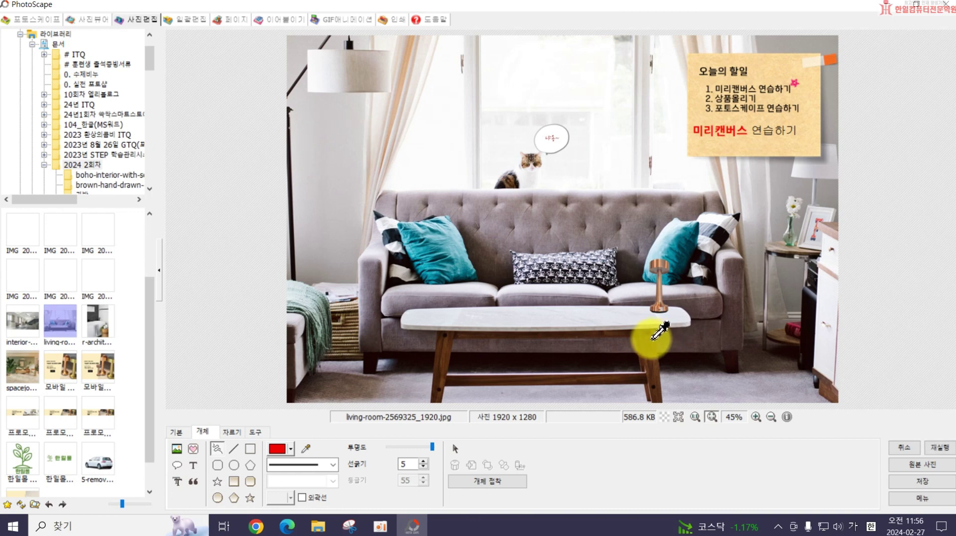
Step: Set the pen colour to a custom light blue, RGB 155, 187, 240, and try a horizontal stroke below the hanging lamp
left_click(292, 449)
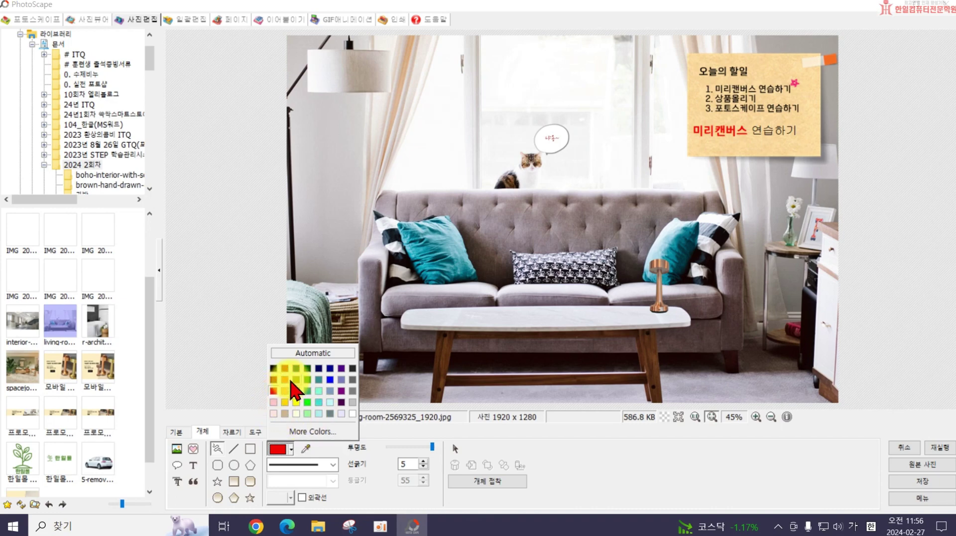
left_click(312, 431)
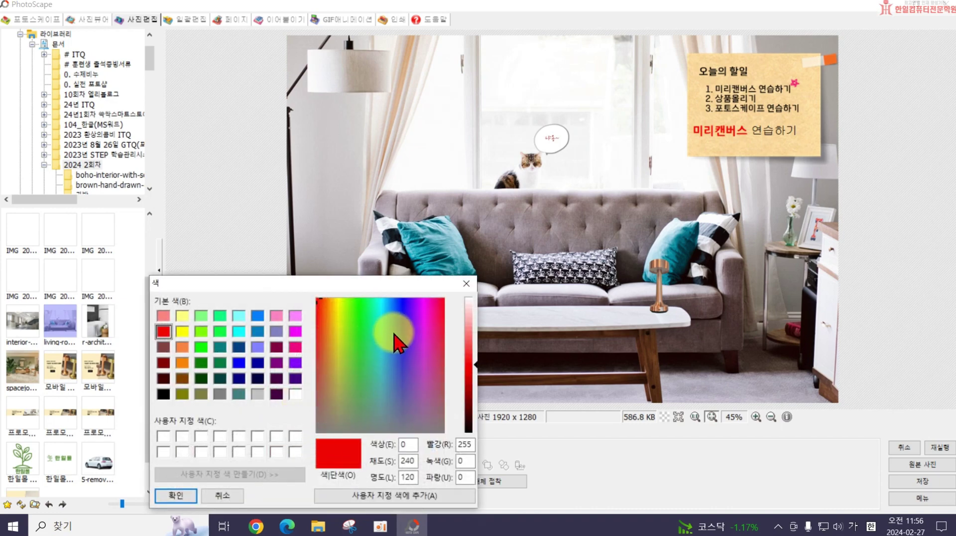
left_click(394, 333)
left_click_drag(467, 311, 468, 327)
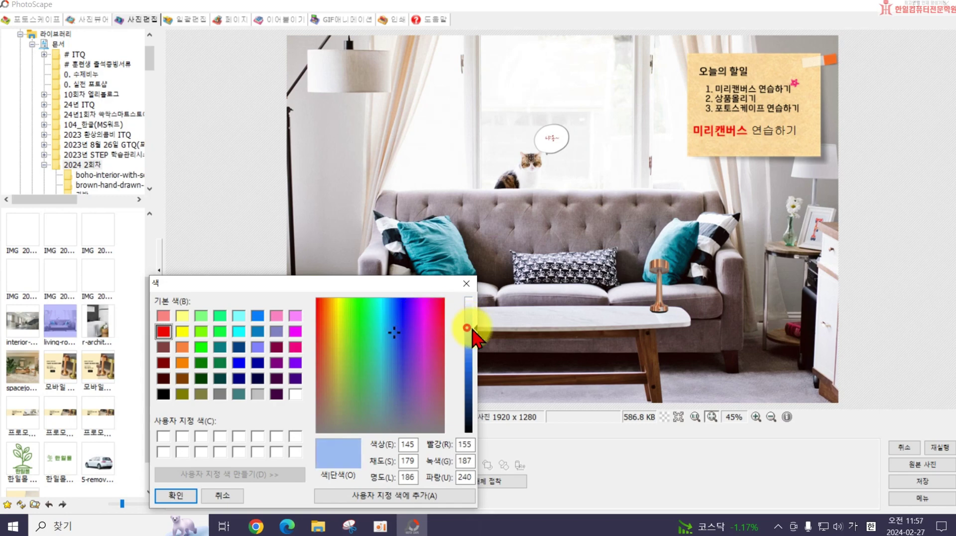
left_click(182, 495)
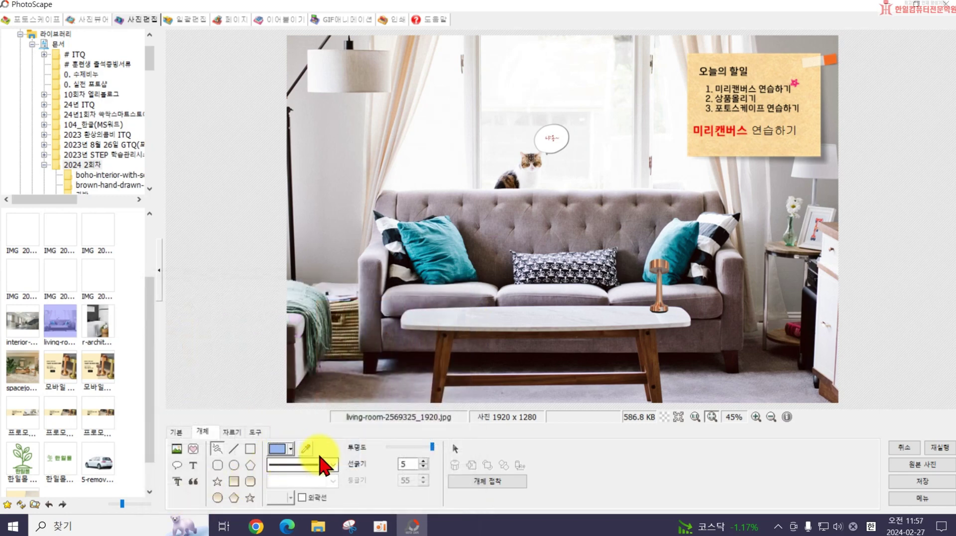
left_click_drag(323, 153, 388, 155)
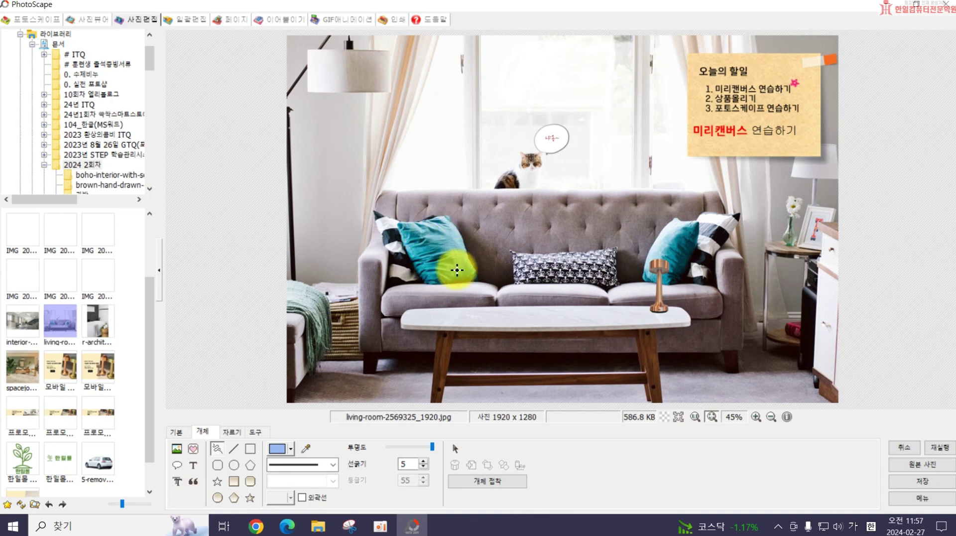
Step: Sample dark teal from the left turquoise cushion as the drawing colour and reactivate the freehand pen
left_click(305, 447)
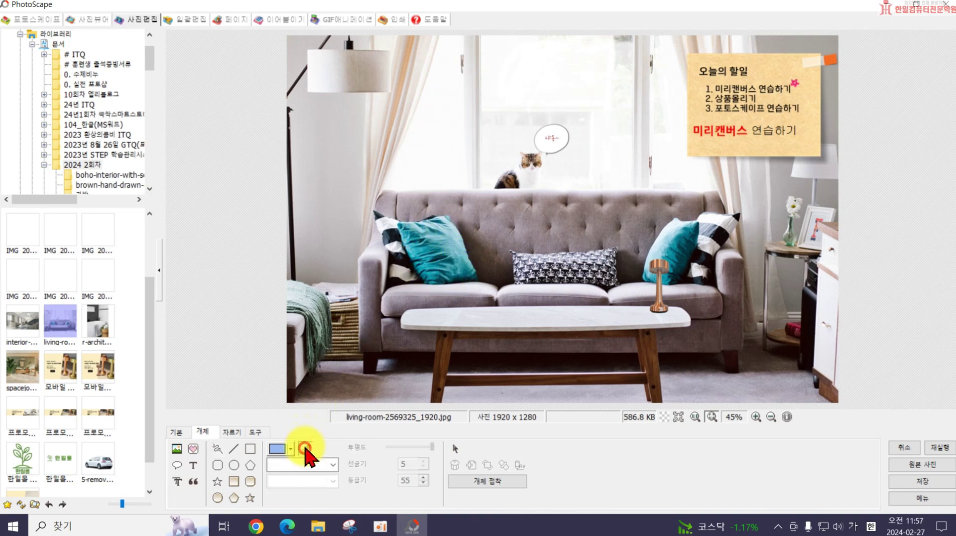
left_click(431, 253)
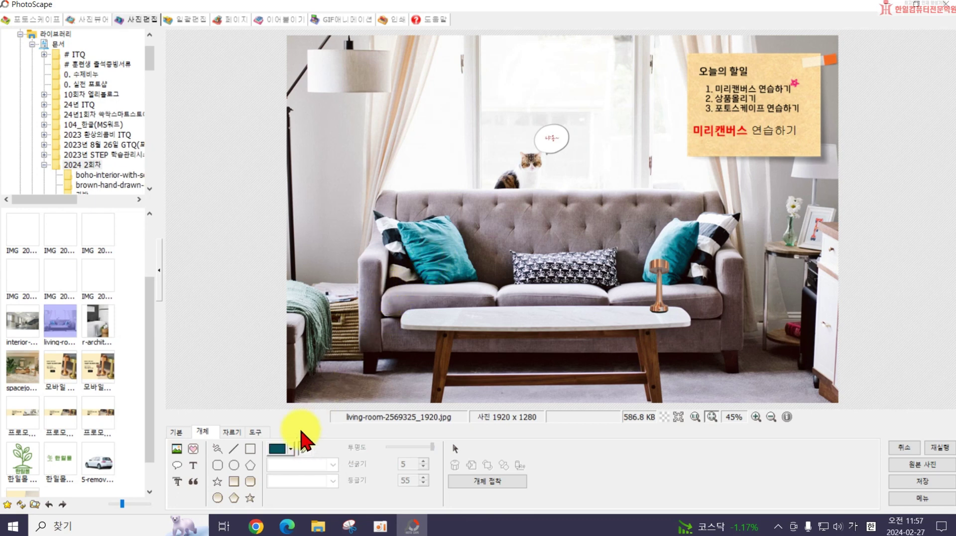
left_click(218, 448)
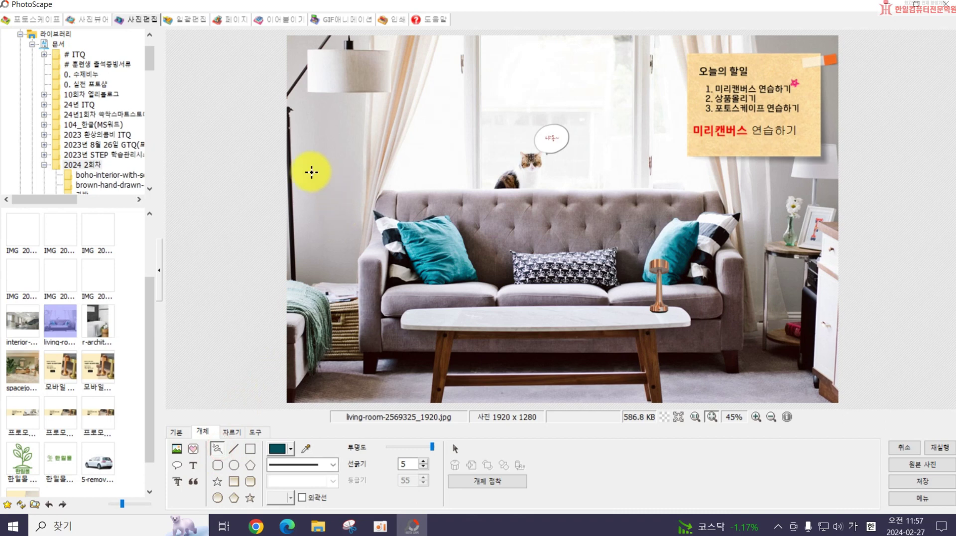
Step: Draw a short horizontal teal line with thickness 5 on the wall beside the floor lamp
left_click_drag(311, 170, 359, 170)
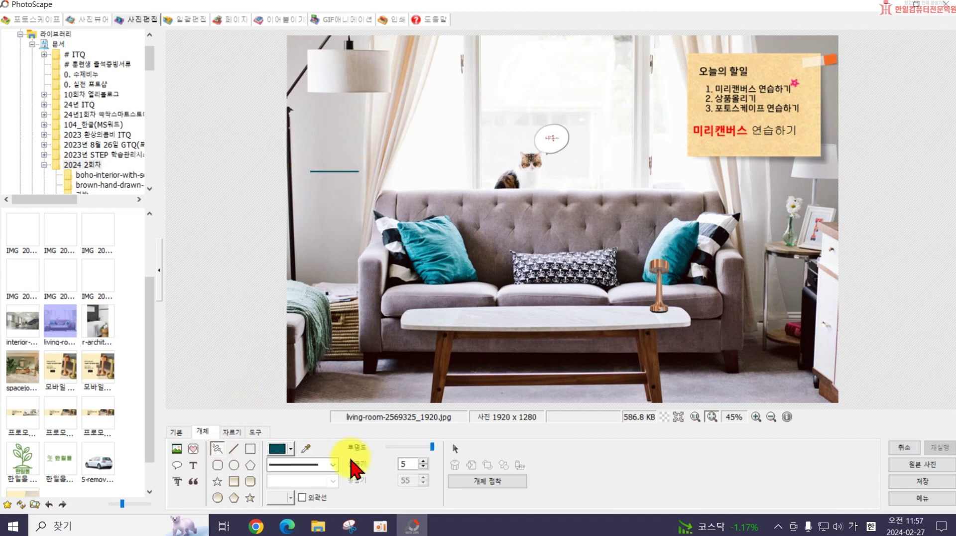
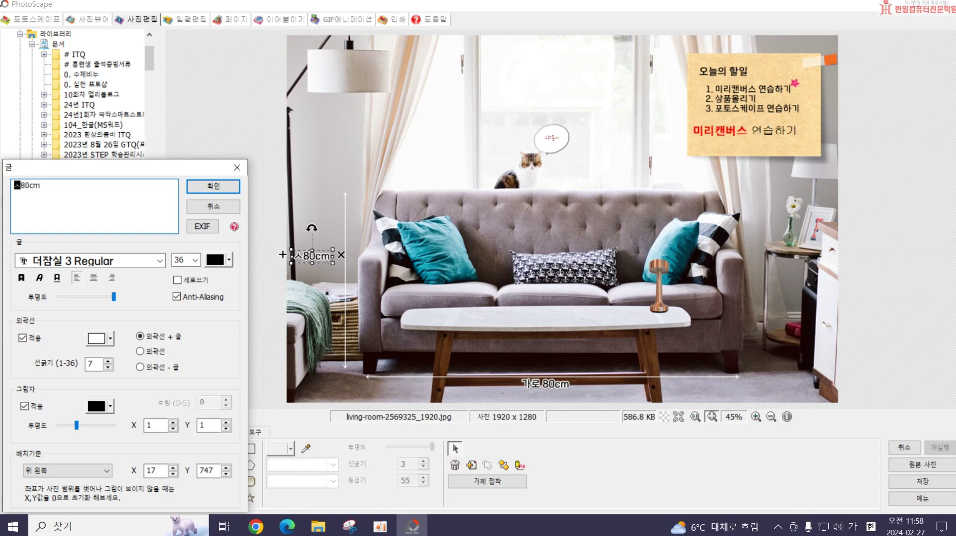
Step: Set the text of the label beside the vertical arrow to "세로 60cm"
key("BackSpace")
type("6")
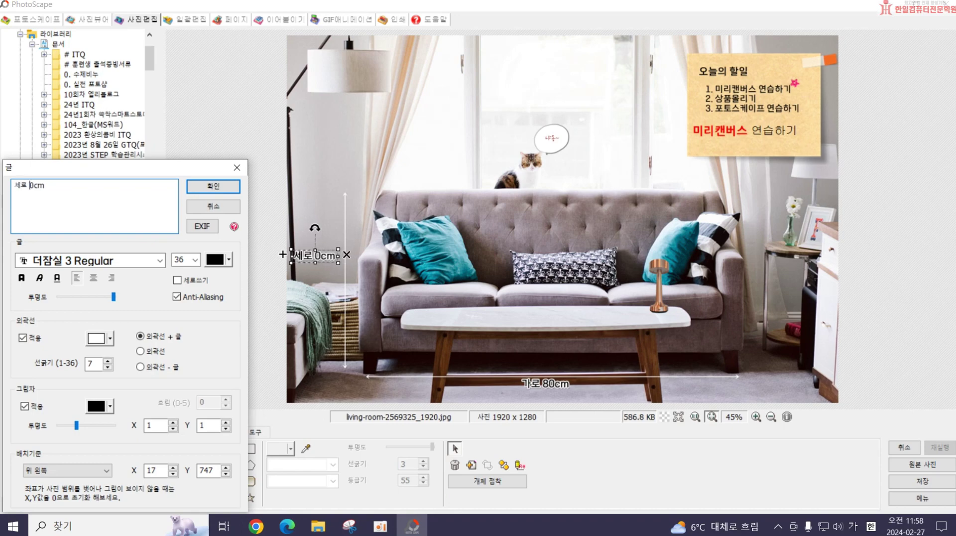
left_click(209, 185)
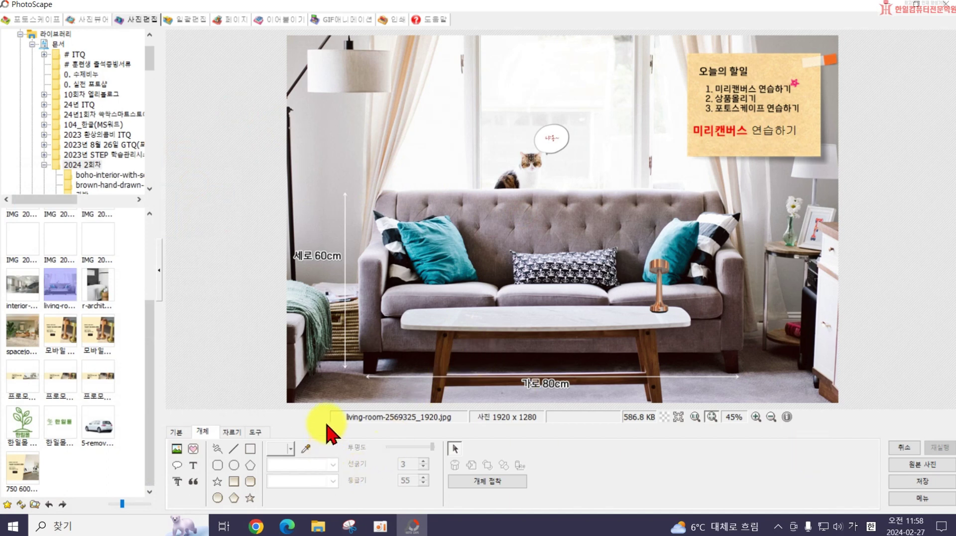
Step: Try a white rectangle outline with thickness 3 over the curtain above the sofa, and undo it
left_click(250, 448)
left_click_drag(376, 150, 452, 212)
key("ctrl+z")
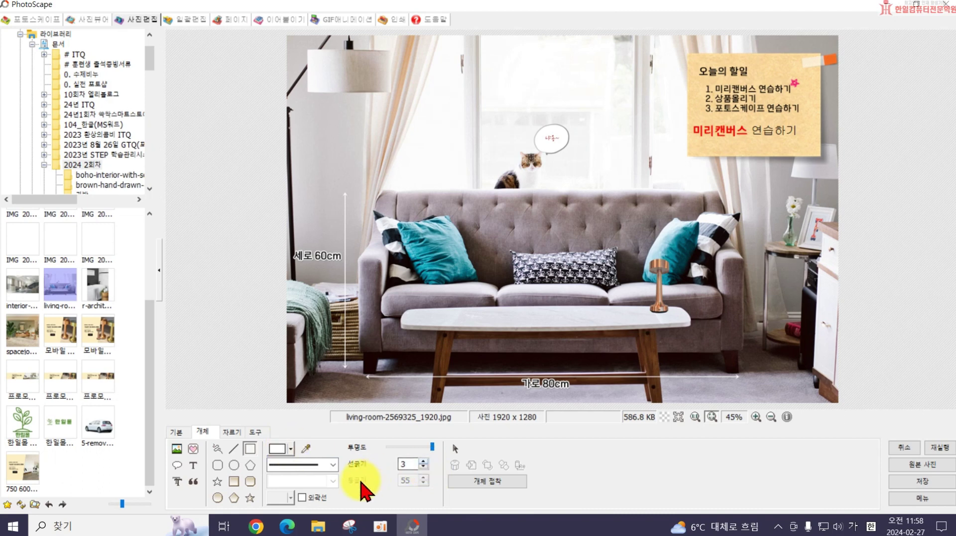
left_click(217, 466)
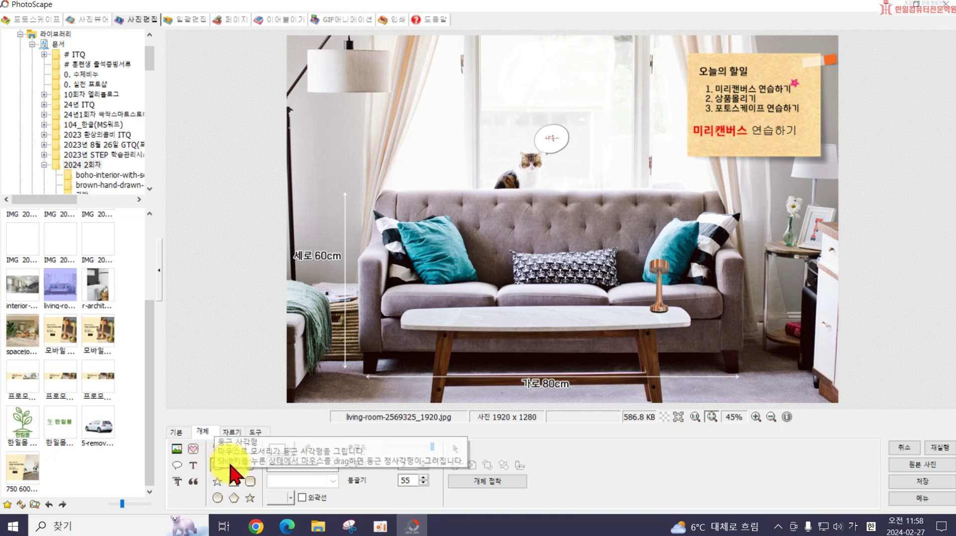
left_click(235, 465)
left_click(252, 467)
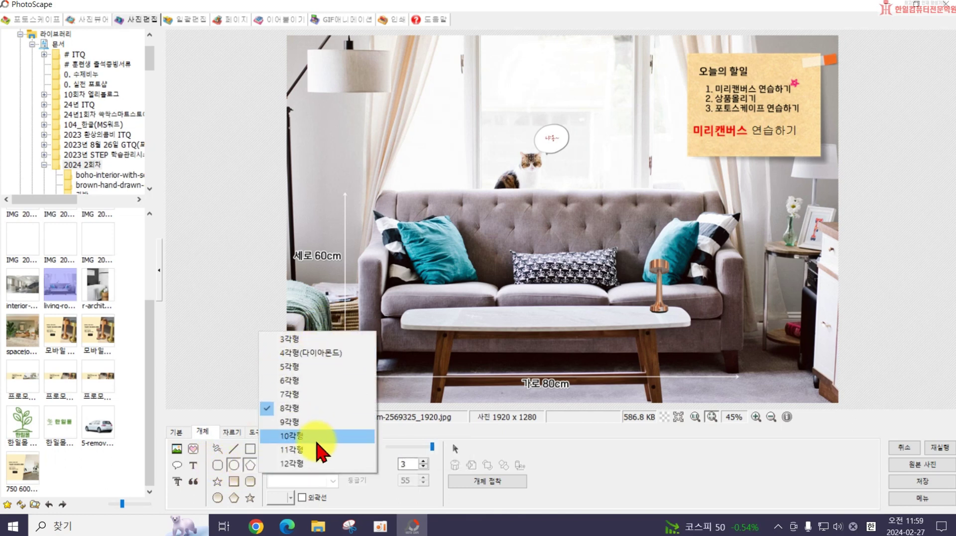
left_click(217, 481)
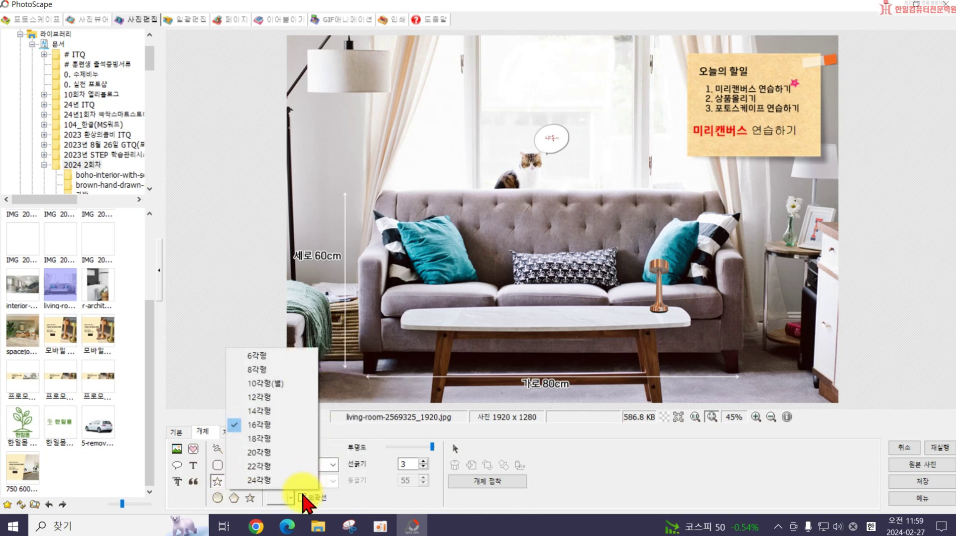
left_click(310, 481)
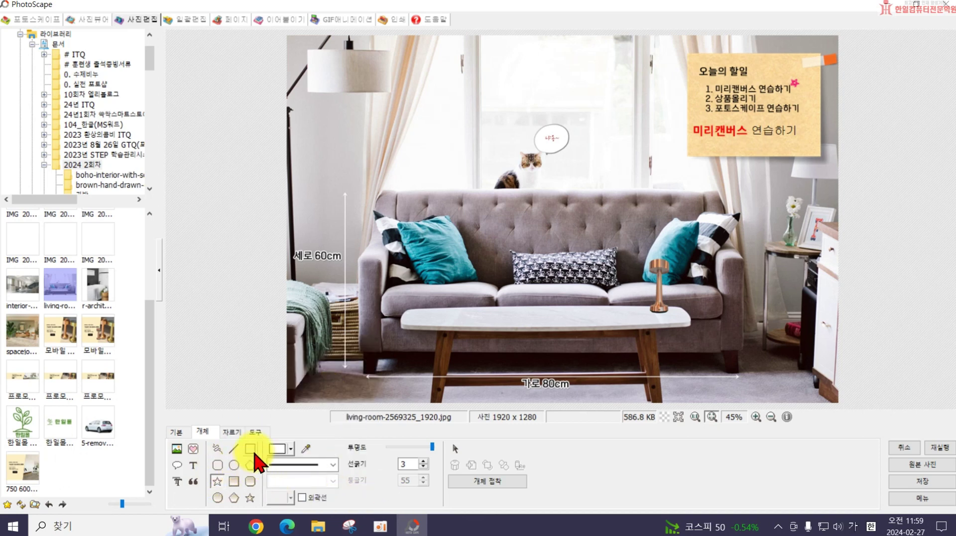
Step: Draw a solid green filled rectangle over the window, above the sofa's left half
left_click(234, 481)
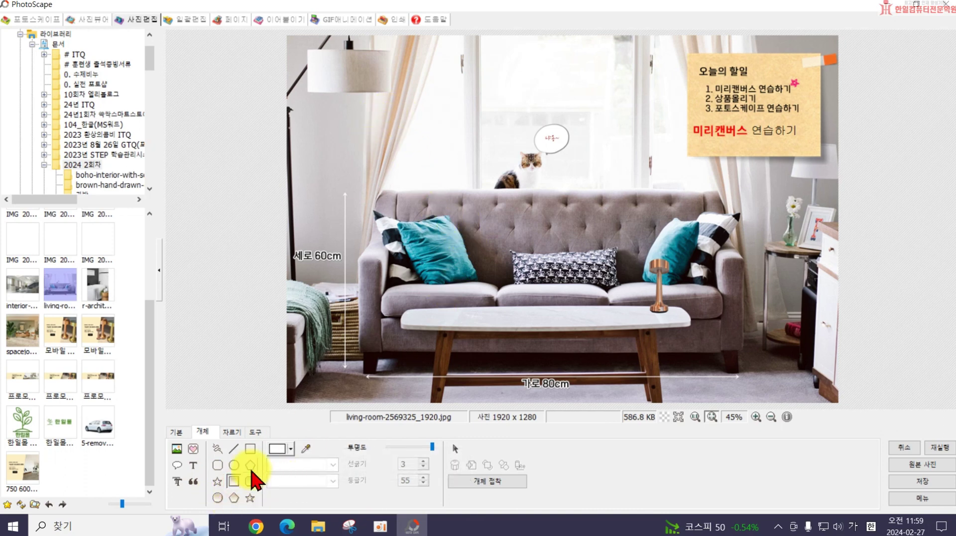
left_click(291, 448)
left_click(307, 390)
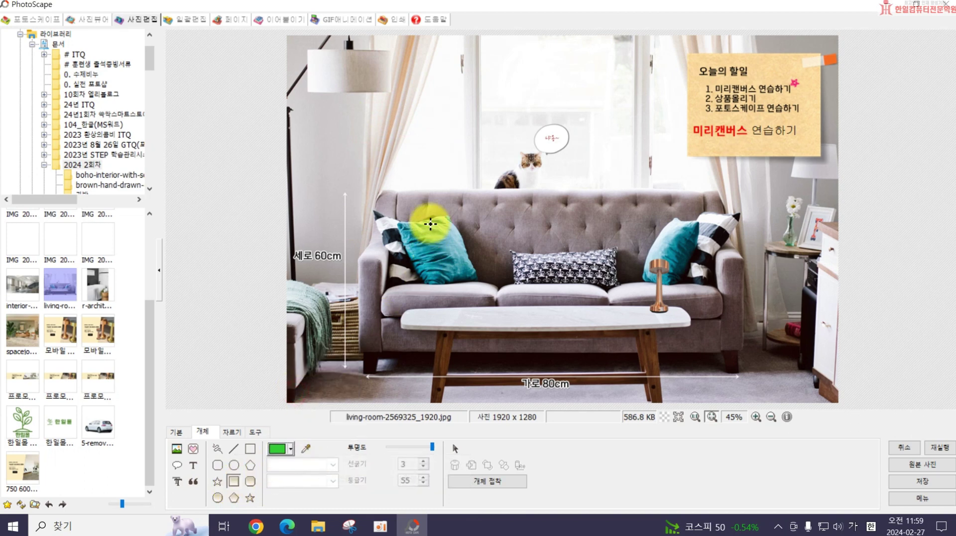
left_click_drag(367, 105, 492, 173)
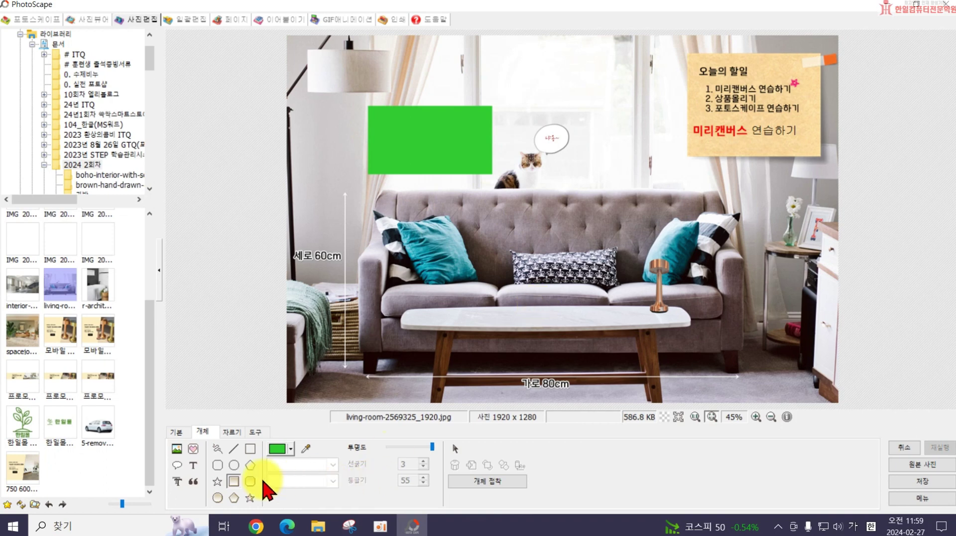
Step: Draw a white rectangle outline with thickness 3 just inside the edges of the green rectangle
left_click(251, 448)
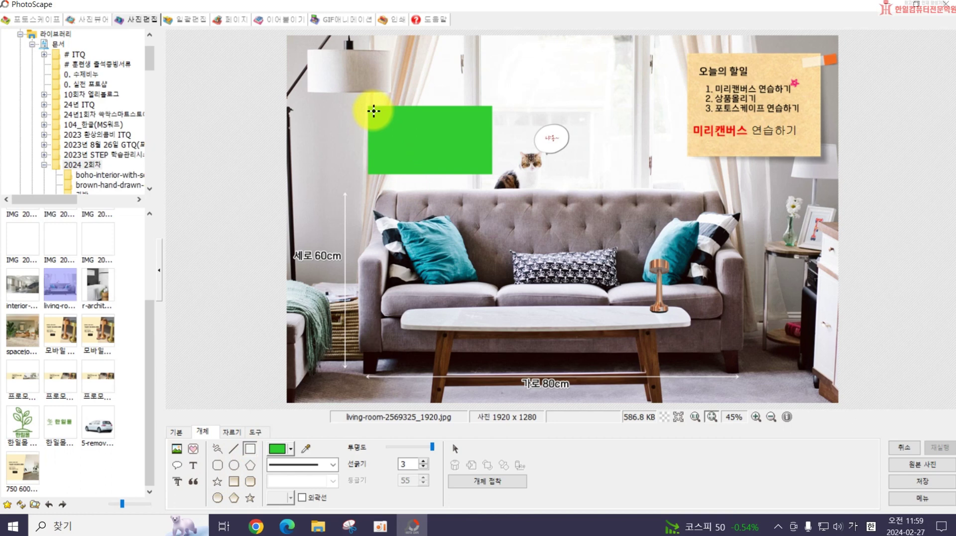
left_click_drag(374, 110, 487, 170)
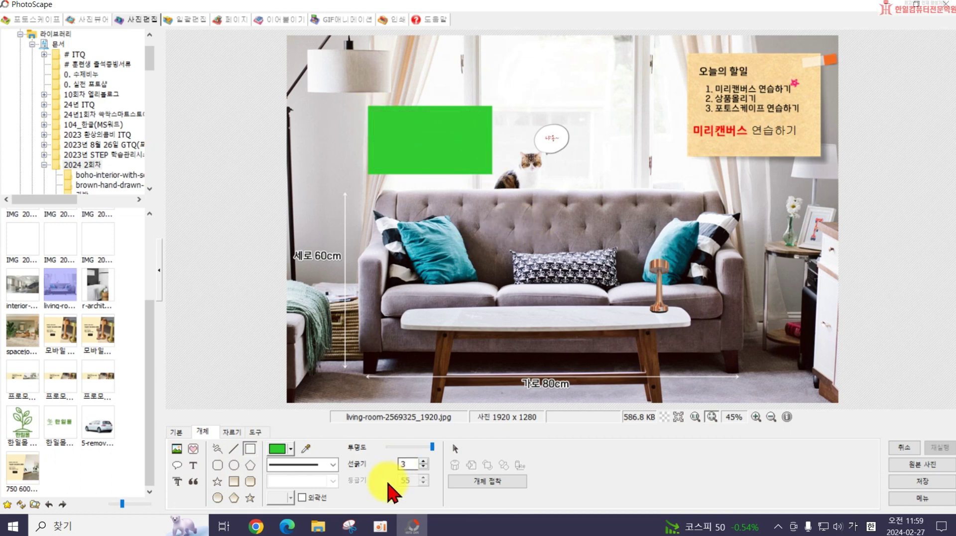
left_click(278, 448)
left_click(336, 412)
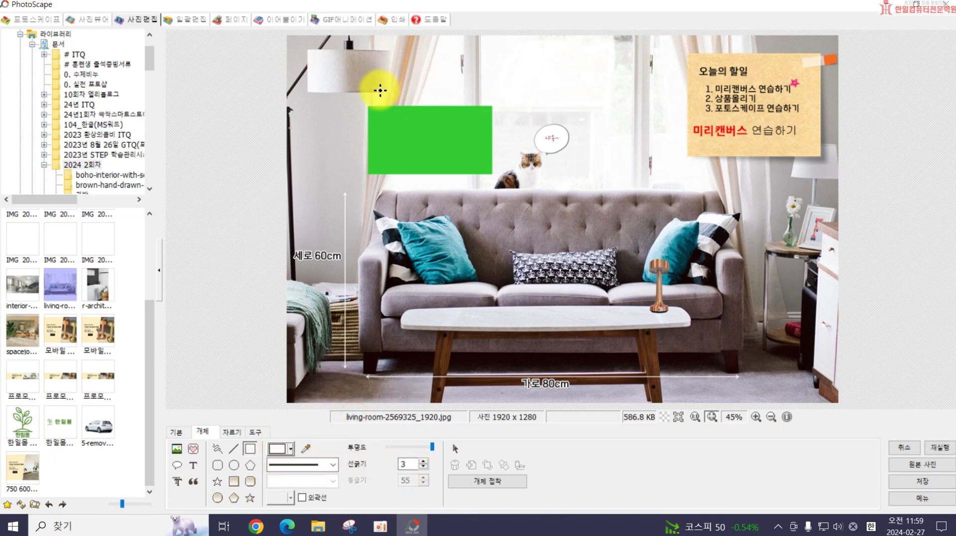
left_click_drag(374, 112, 489, 170)
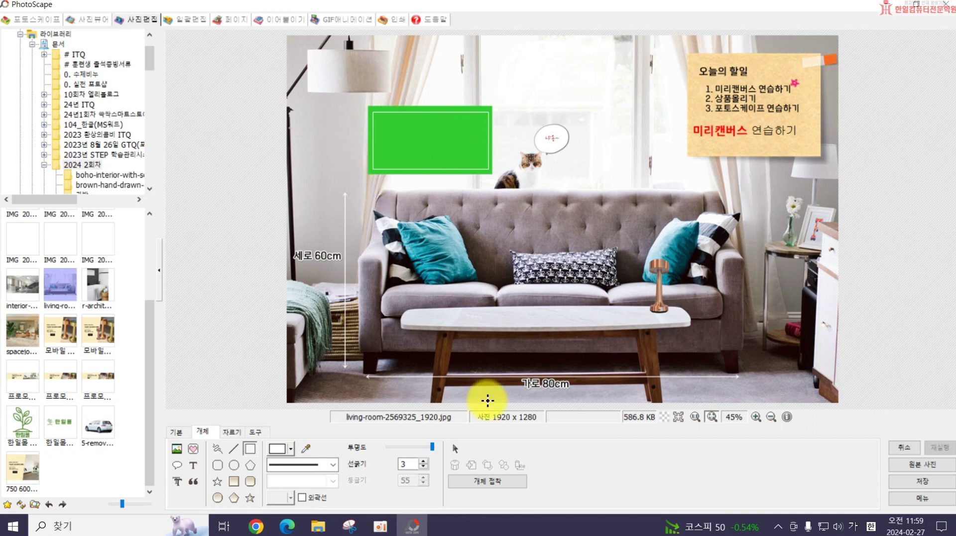
Step: Delete the white rectangle outline and the green filled rectangle
left_click(454, 448)
left_click(487, 140)
left_click_drag(486, 140, 488, 138)
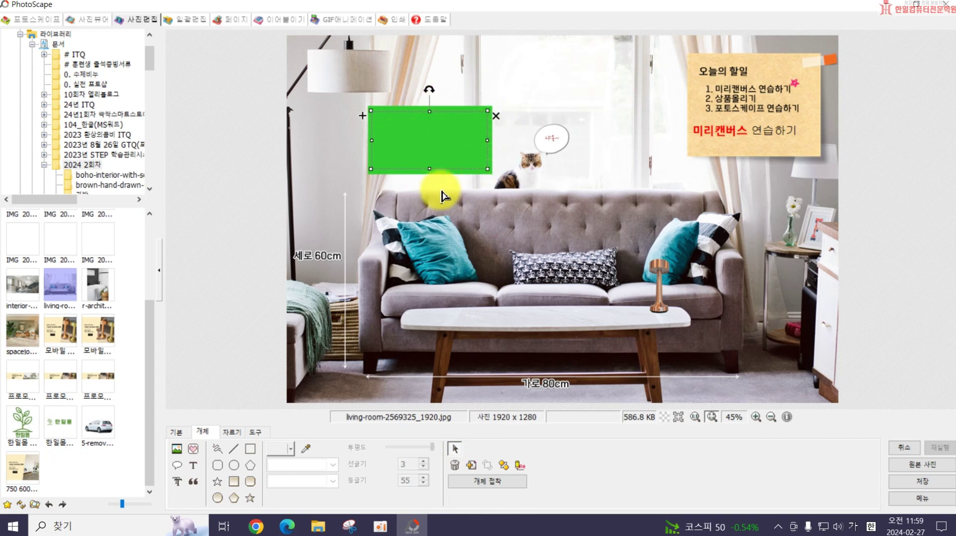
left_click(438, 152)
key("Delete")
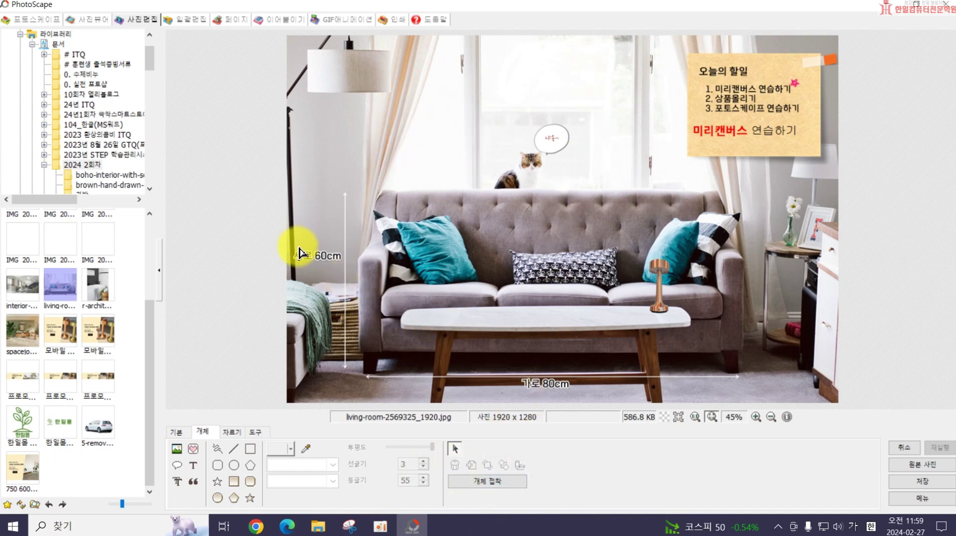
Step: Try moving the "세로 60cm" label up toward the sofa's corner, and undo the move
left_click_drag(302, 249, 358, 195)
key("ctrl+z")
Step: Send the speech bubble backward over the sticky note's edge and place it back beside the cat's head
left_click(550, 140)
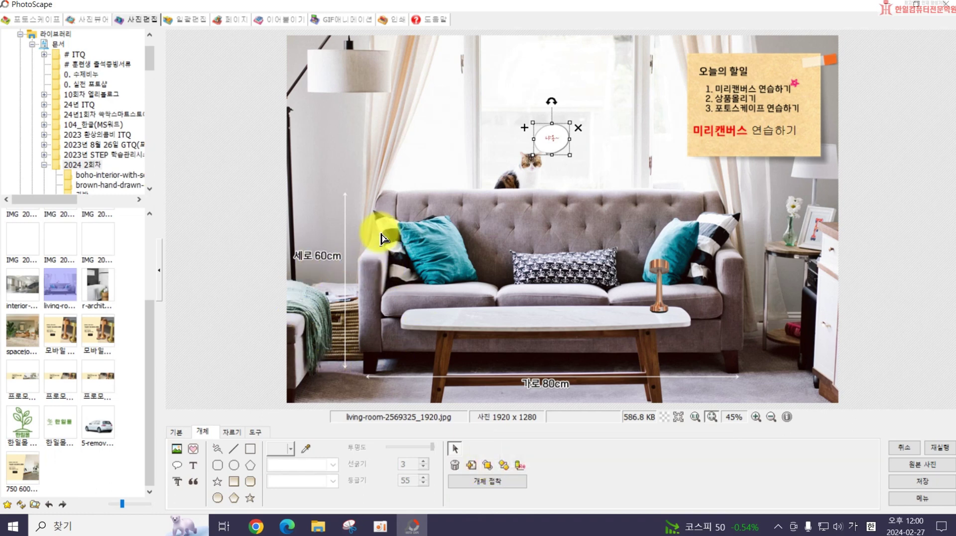
left_click_drag(553, 144, 685, 159)
left_click(503, 464)
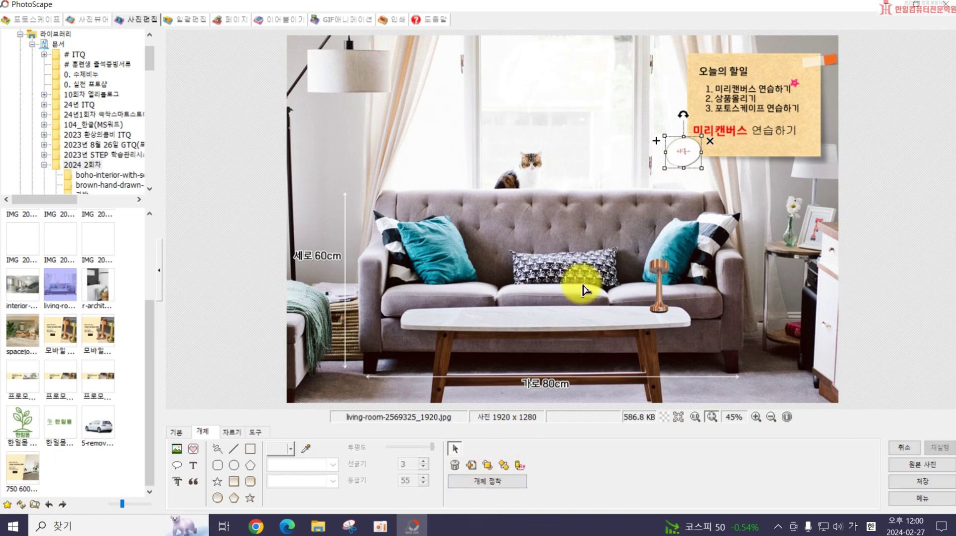
left_click_drag(679, 150, 556, 144)
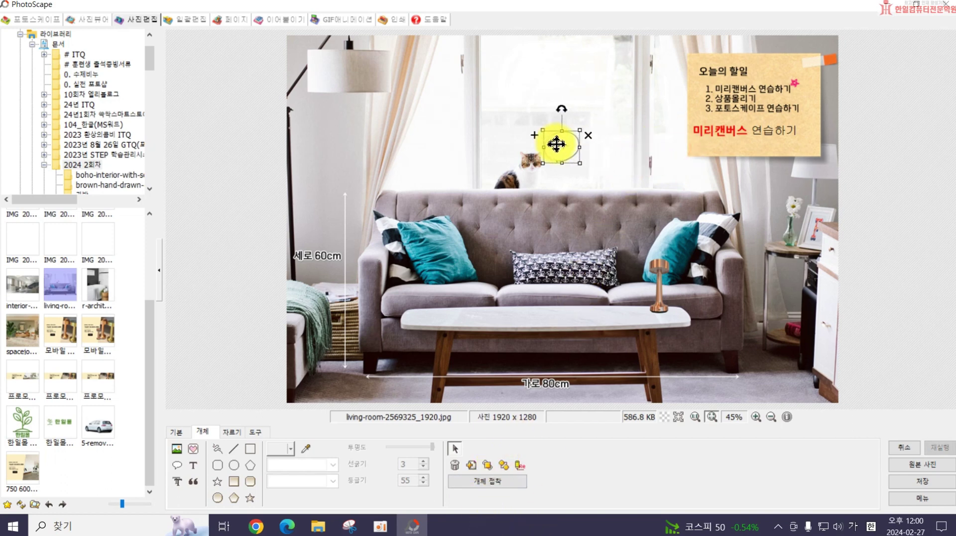
left_click(565, 262)
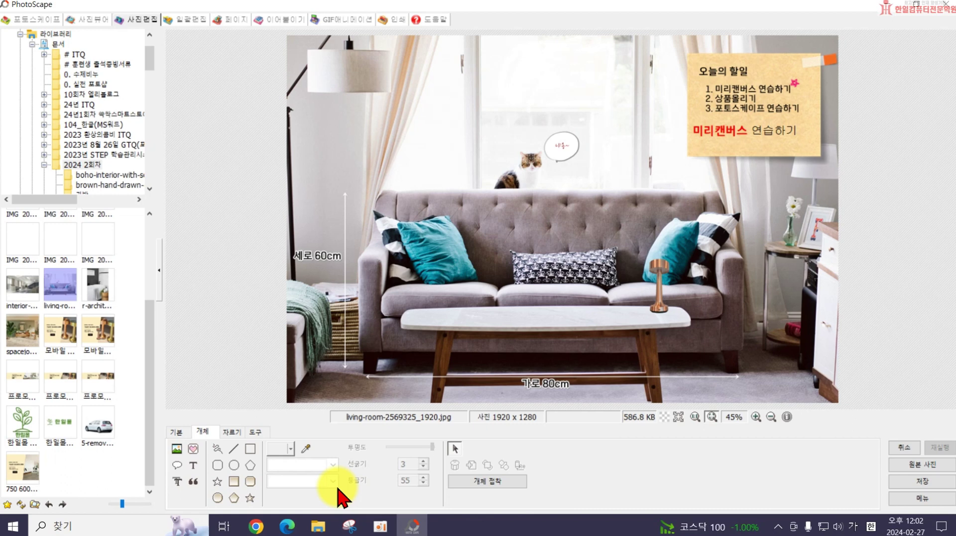
Step: Crop the photo at a 1:1 ratio to a square of about 282 x 282 px around the cat
left_click(238, 432)
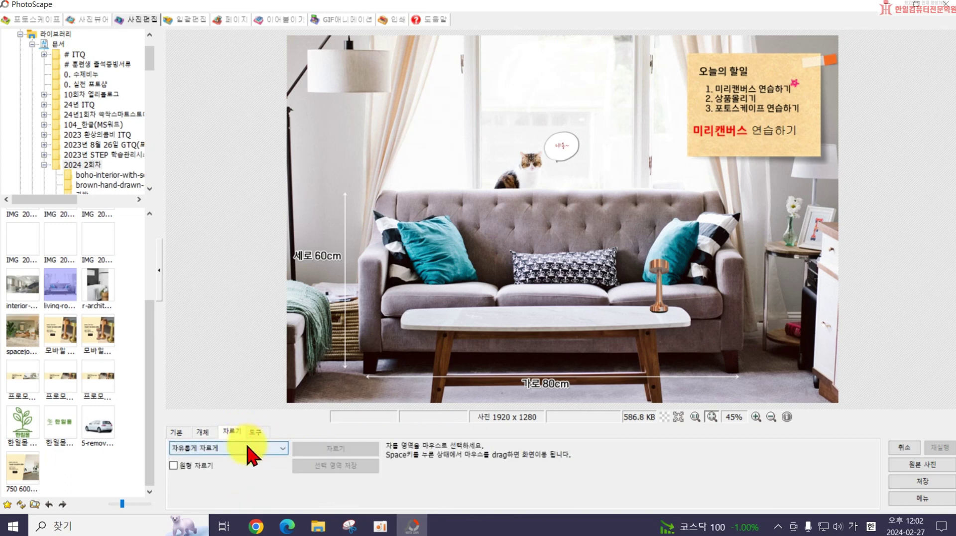
left_click(188, 451)
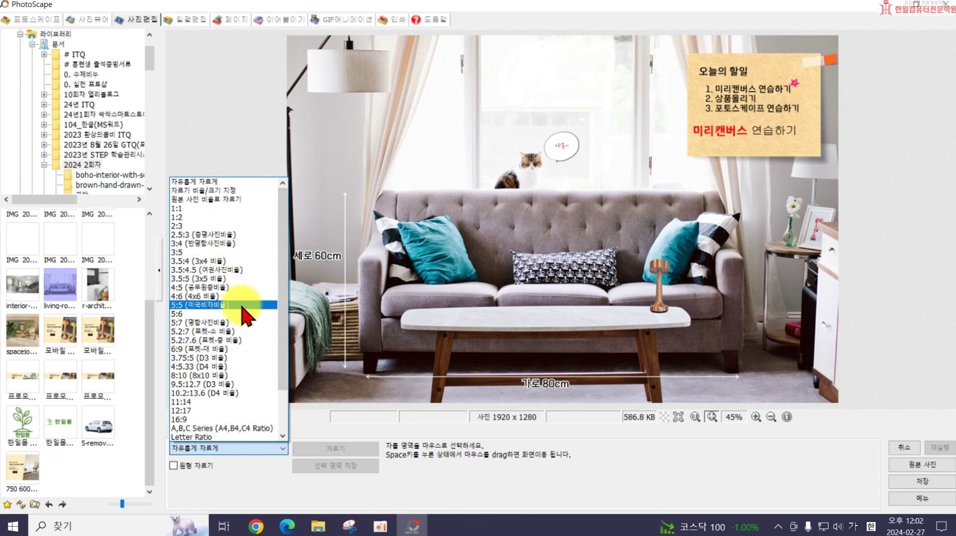
scroll(242, 311, "down", 2)
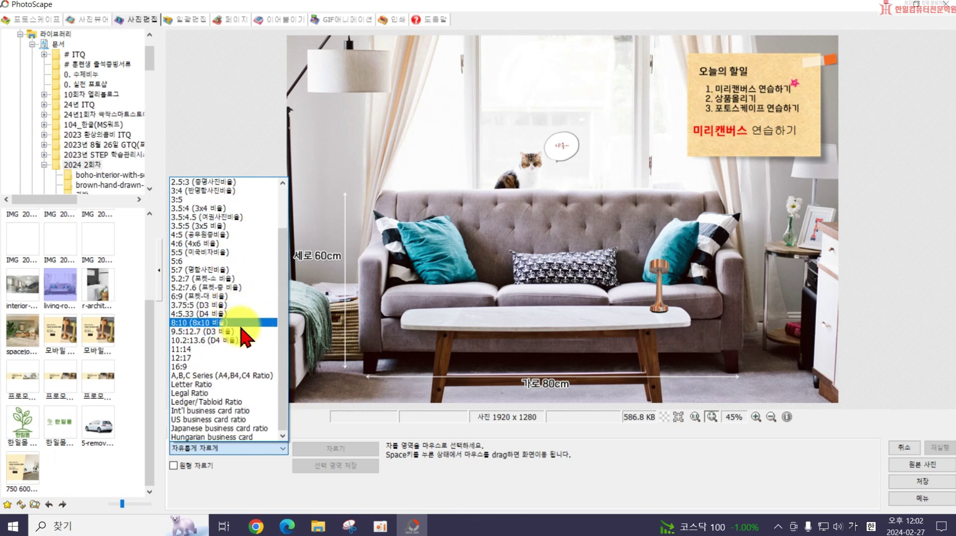
scroll(214, 189, "up", 2)
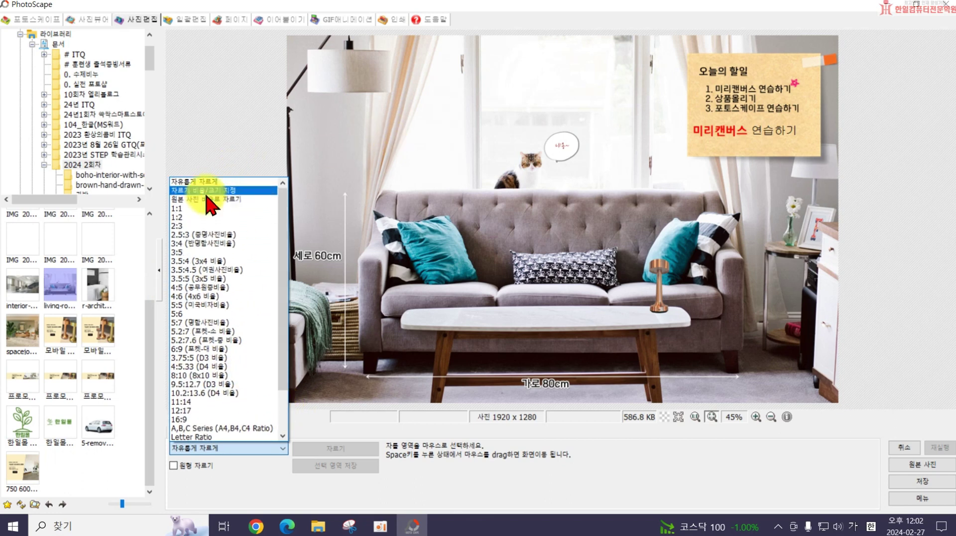
left_click(193, 209)
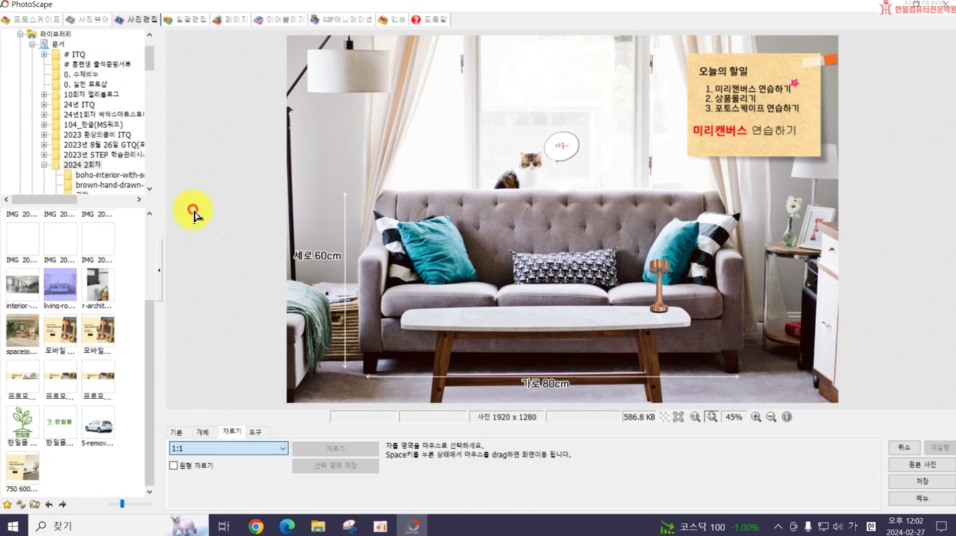
left_click_drag(476, 122, 538, 209)
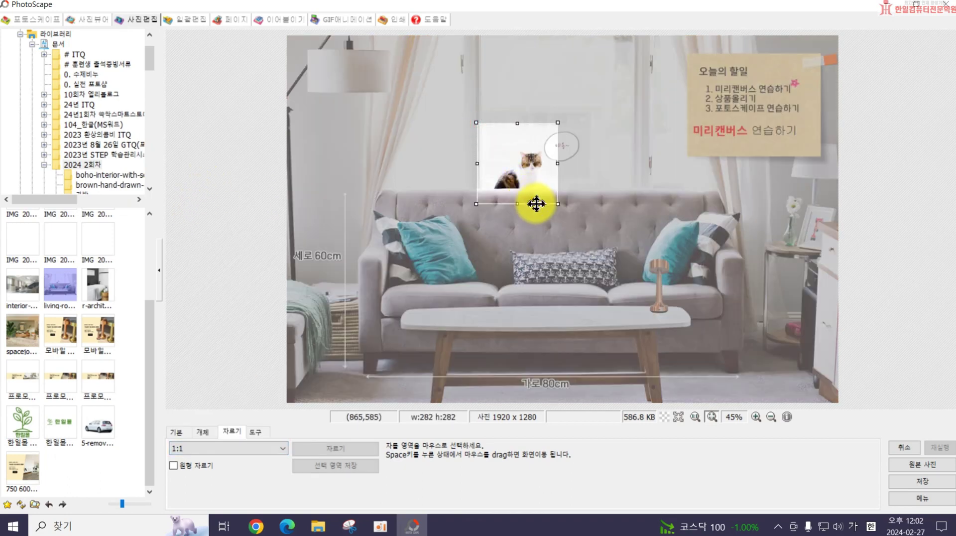
double_click(533, 200)
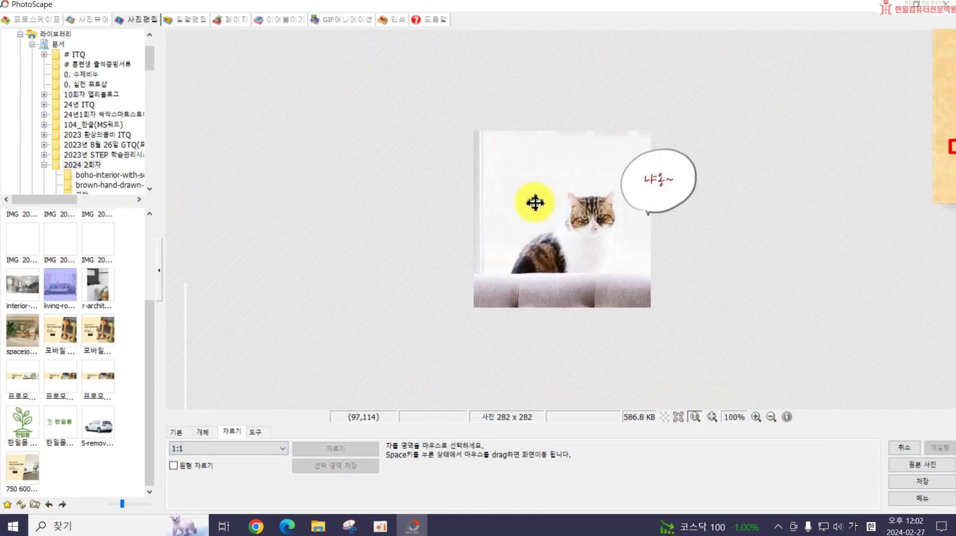
Step: Undo the square crop around the cat
left_click(182, 448)
left_click(182, 448)
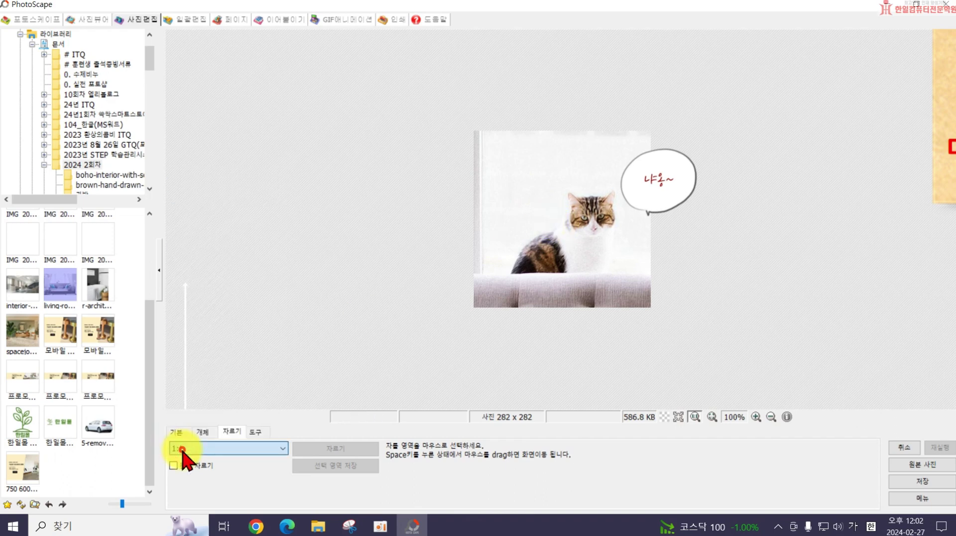
left_click(177, 431)
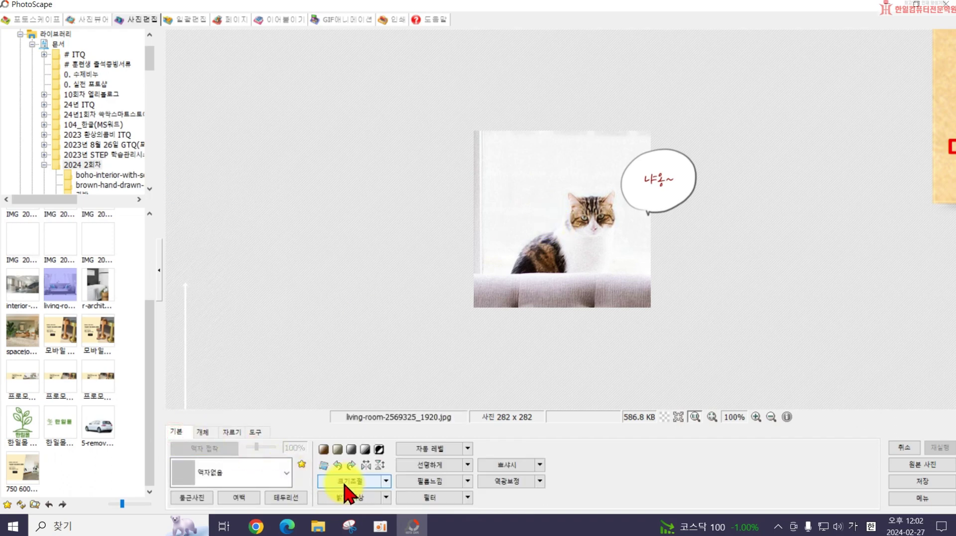
key("ctrl+z")
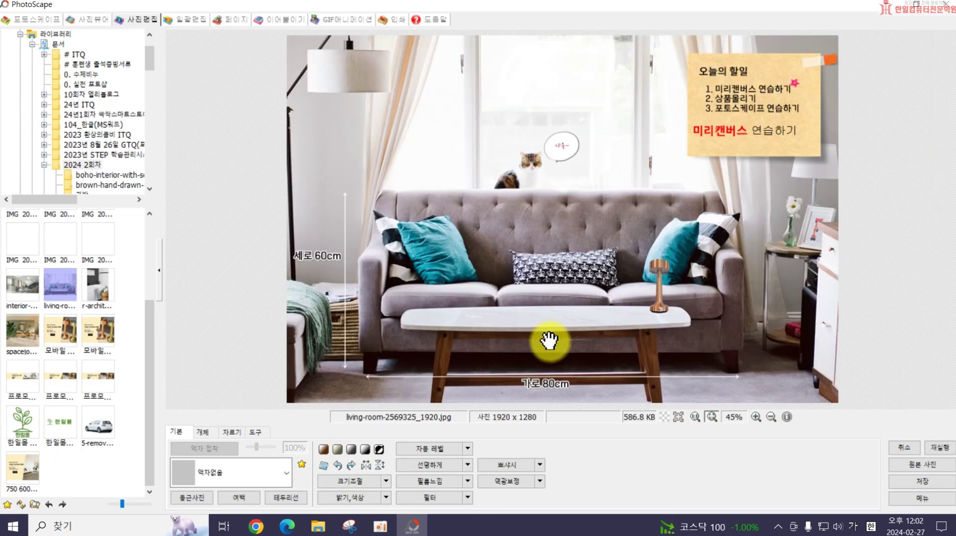
Step: Try the circular crop option (원형 자르기) and turn it off again
left_click(232, 432)
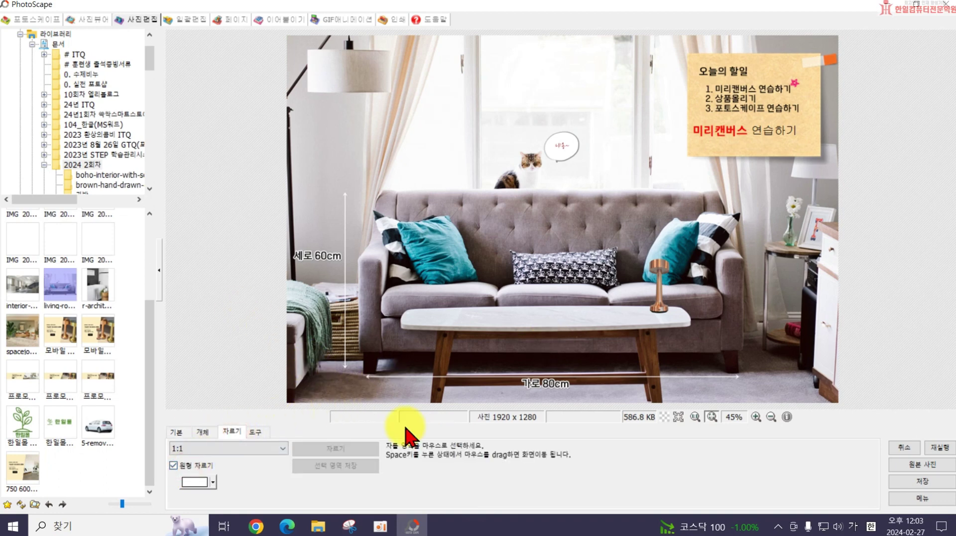
left_click(185, 469)
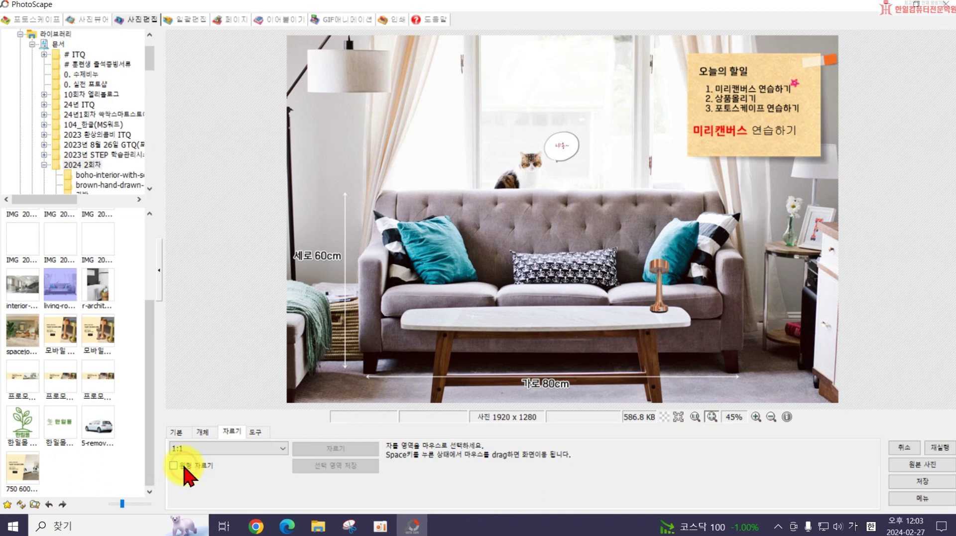
Step: Try the red-eye correction (빨간 눈 보정) on the cat's face and undo it
left_click(256, 432)
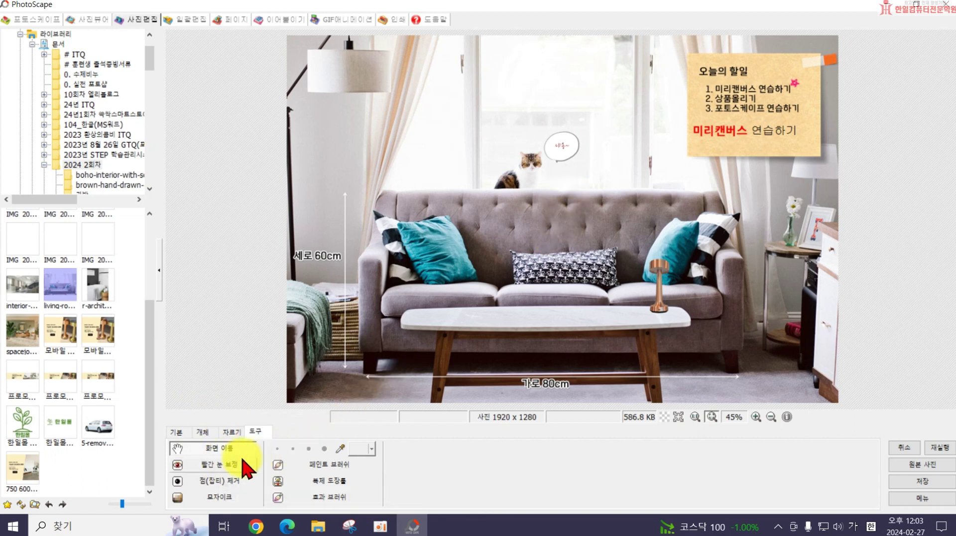
left_click(176, 464)
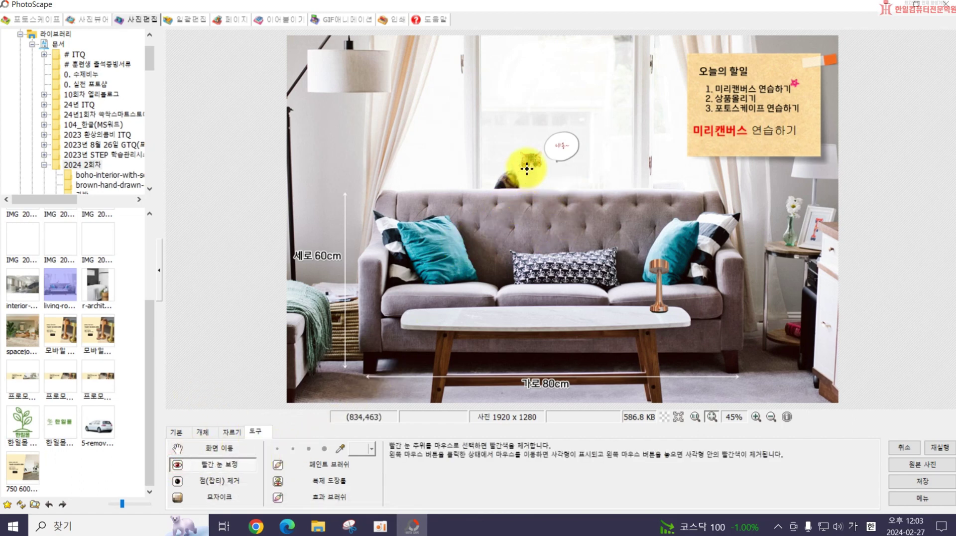
left_click(525, 161)
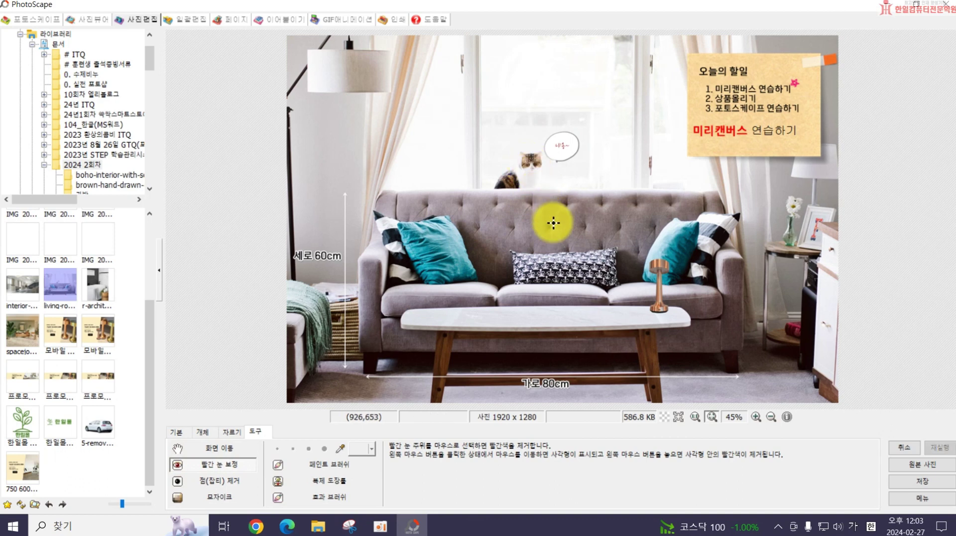
key("ctrl+z")
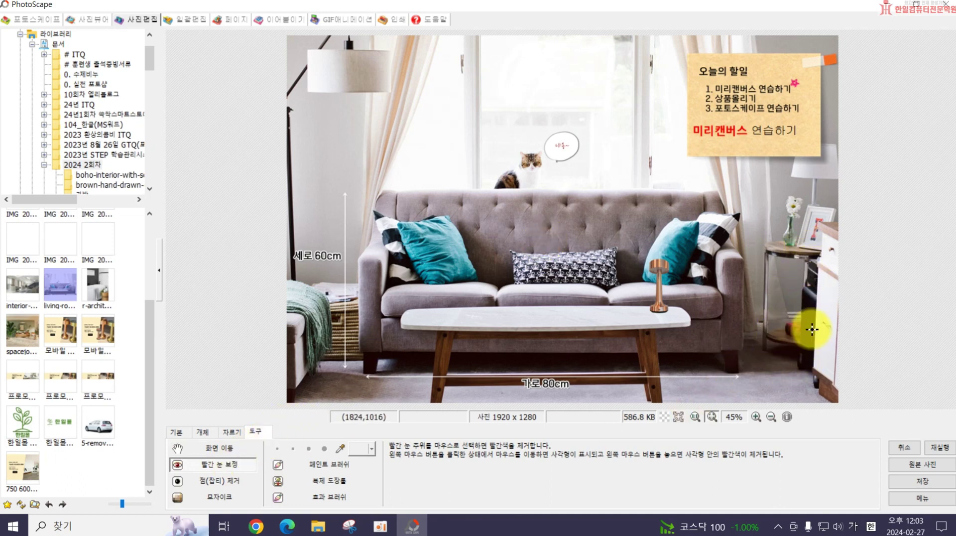
Step: Try the red-eye correction on the area around the picture frame and the white cabinet's corner, undoing each attempt
left_click_drag(806, 206, 833, 250)
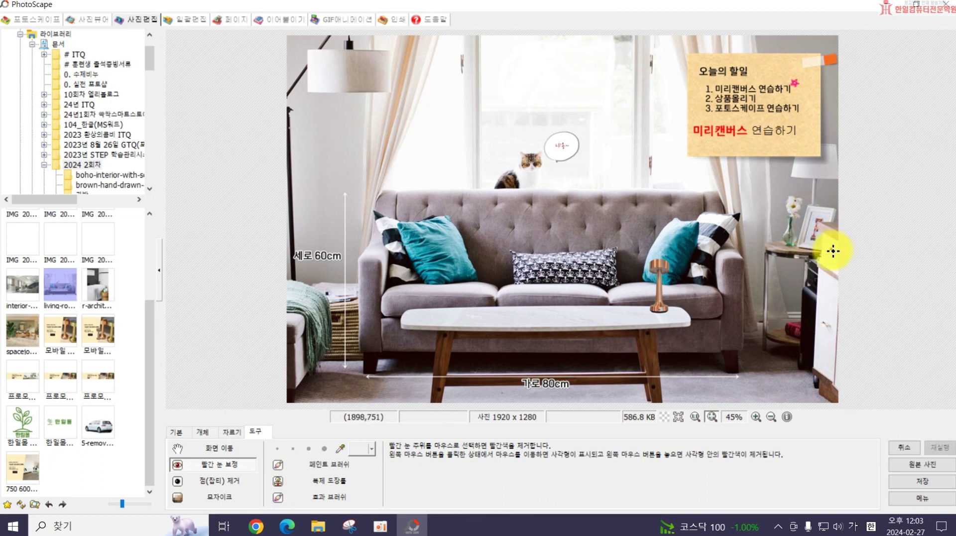
key("ctrl+z")
left_click_drag(802, 210, 832, 253)
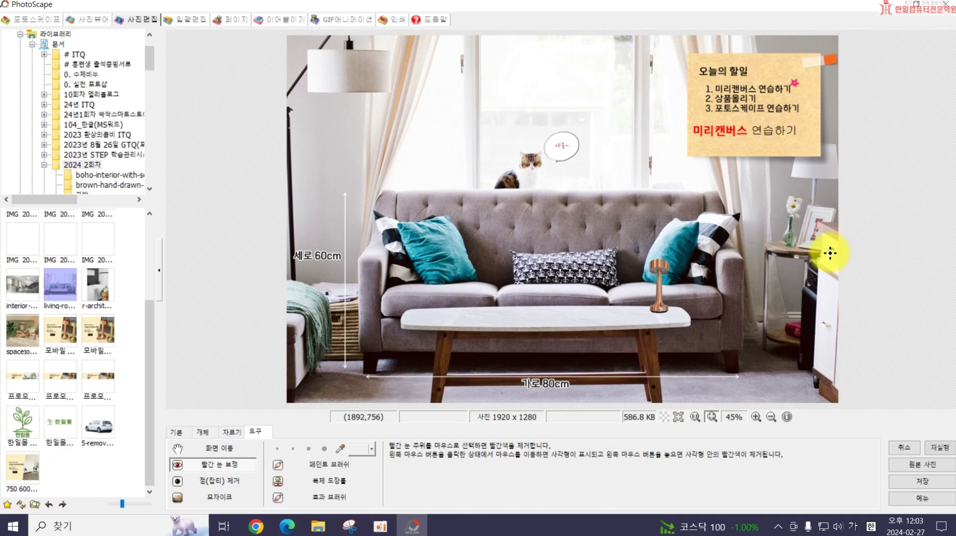
left_click_drag(811, 204, 825, 284)
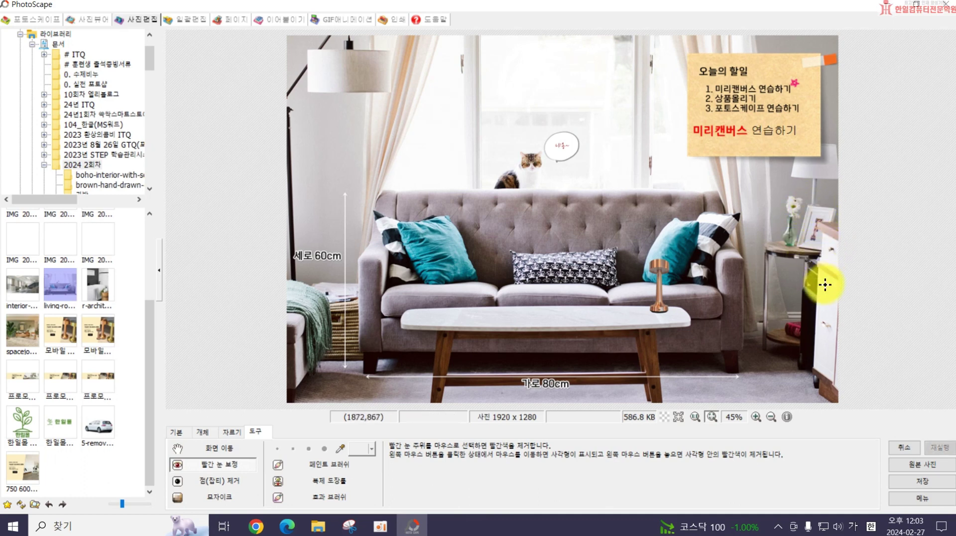
key("ctrl+z")
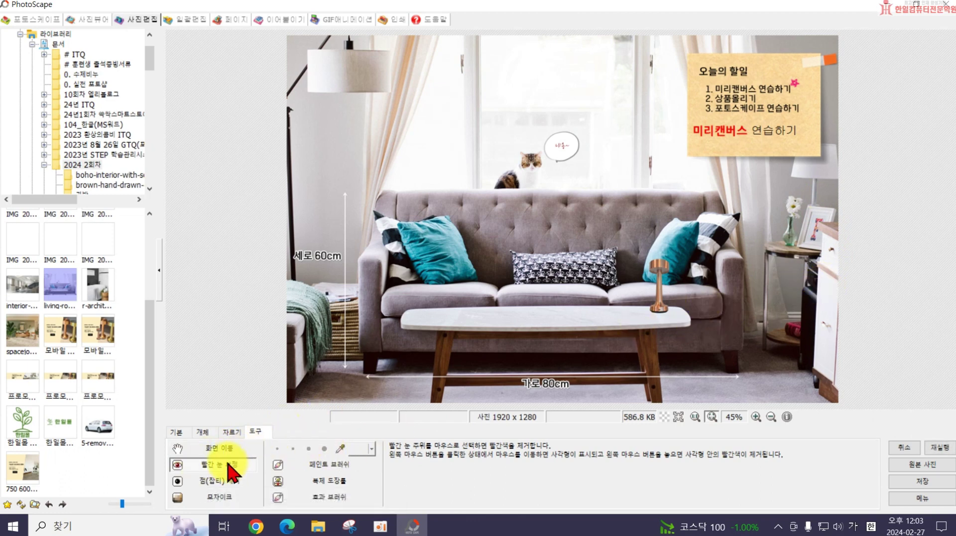
Step: Apply the blemish removal (점(잡티) 제거) to the white flower in the vase and the upper knob of the white cabinet
left_click(205, 481)
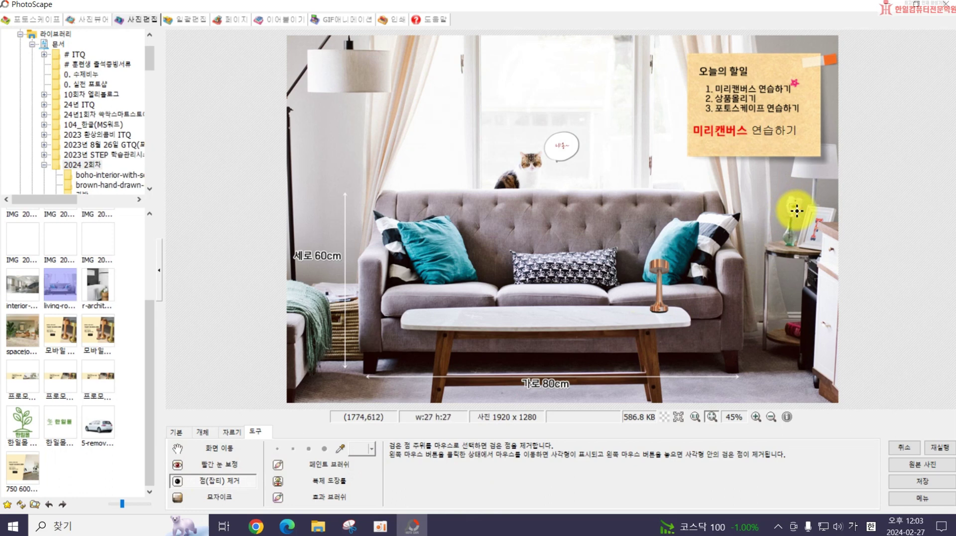
left_click_drag(792, 205, 797, 207)
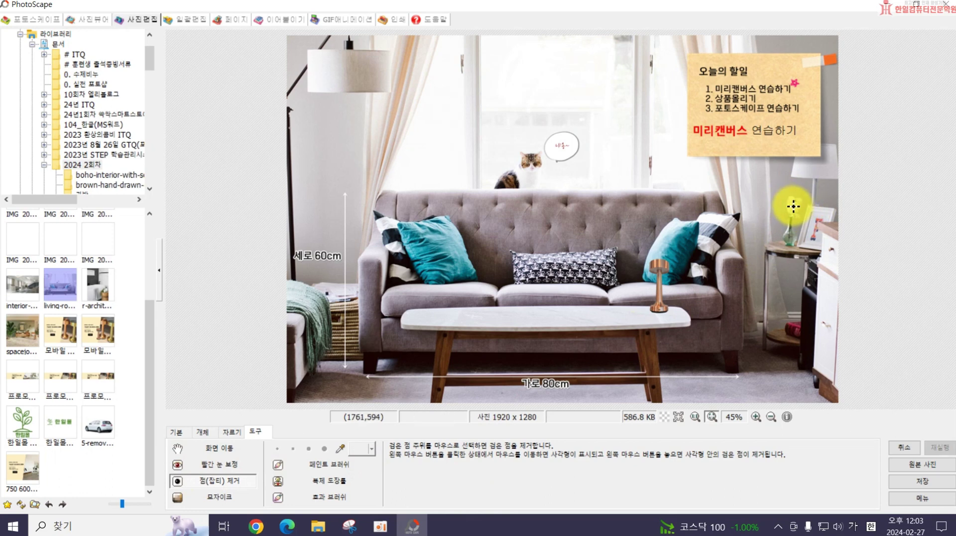
left_click_drag(791, 196, 797, 201)
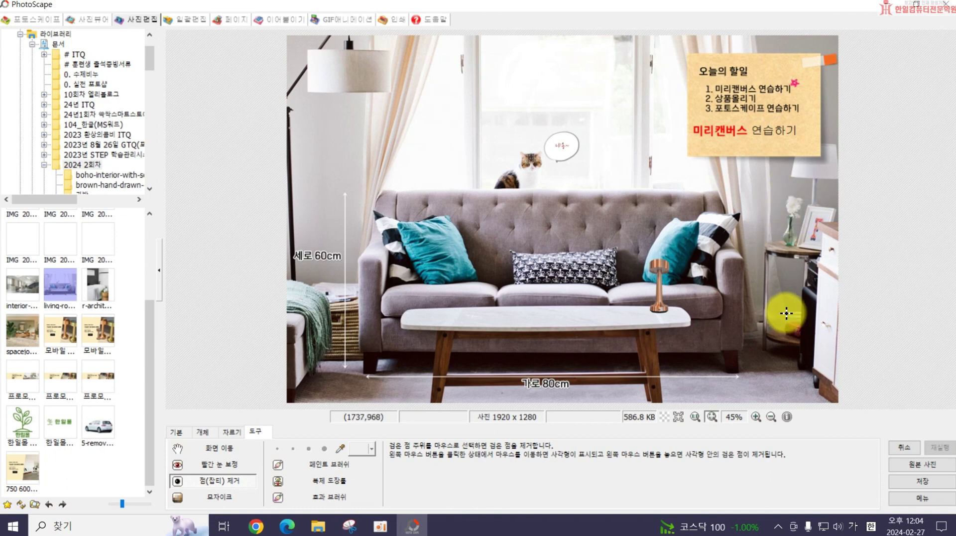
left_click_drag(826, 243, 831, 250)
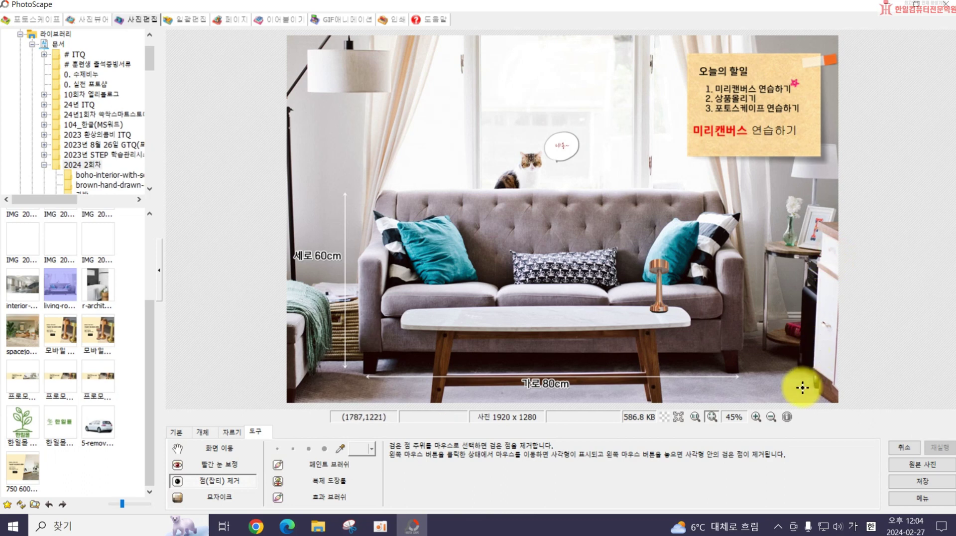
left_click(217, 497)
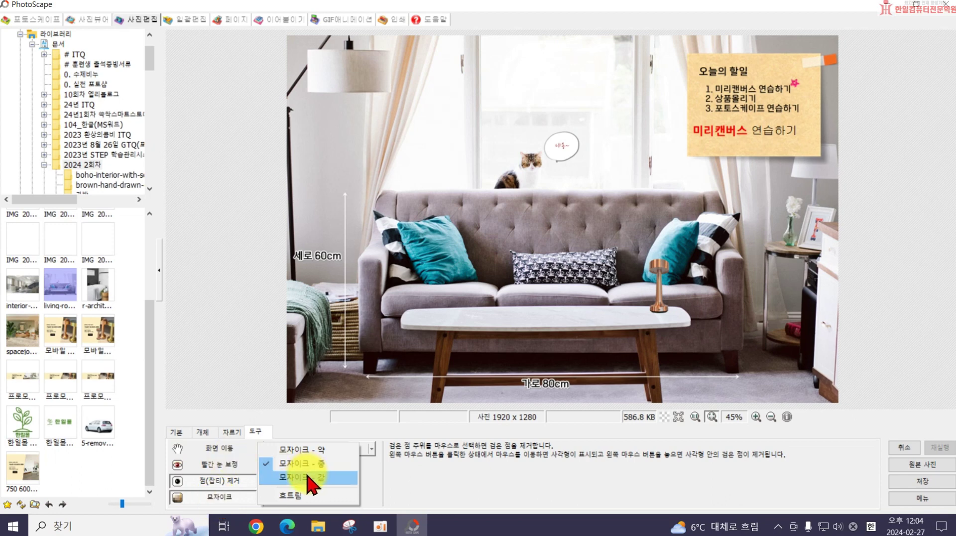
left_click(550, 187)
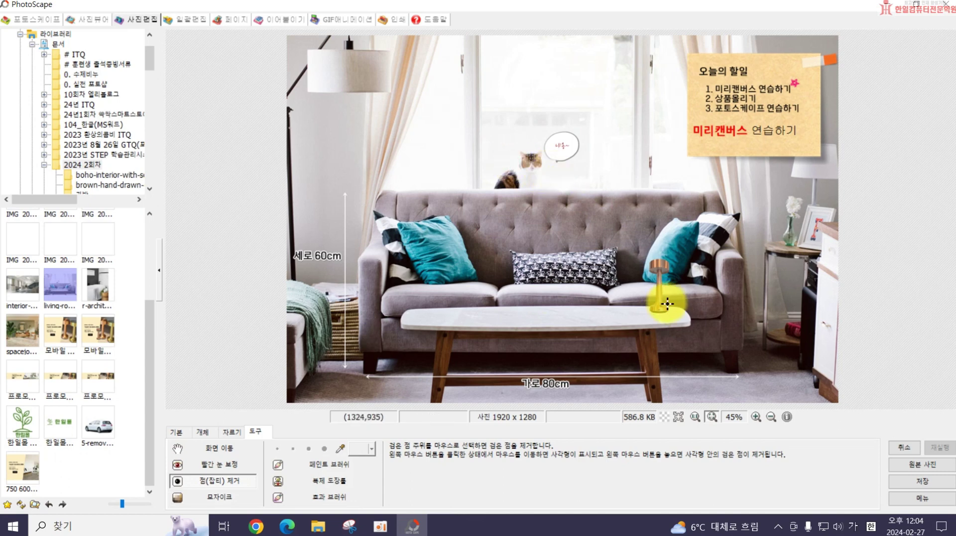
key("ctrl+z")
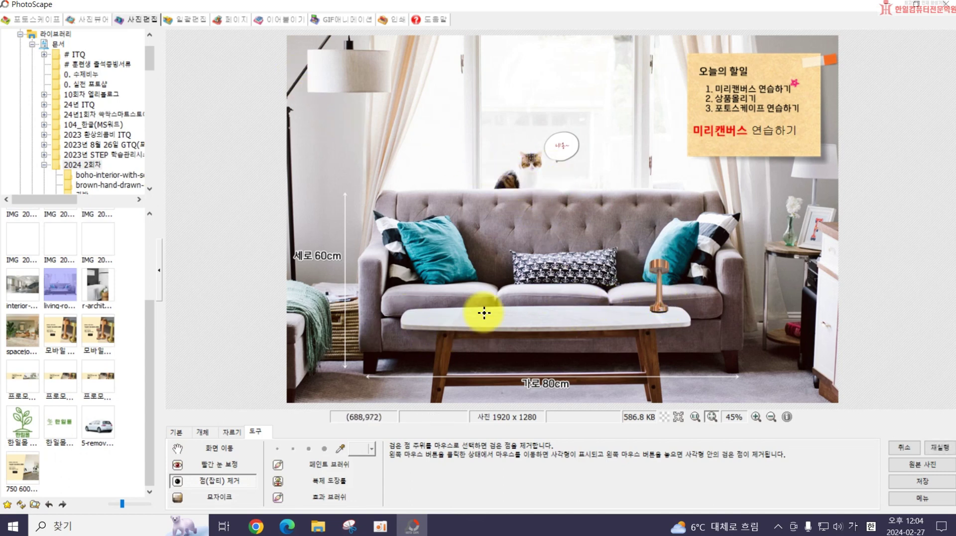
key("ctrl+y")
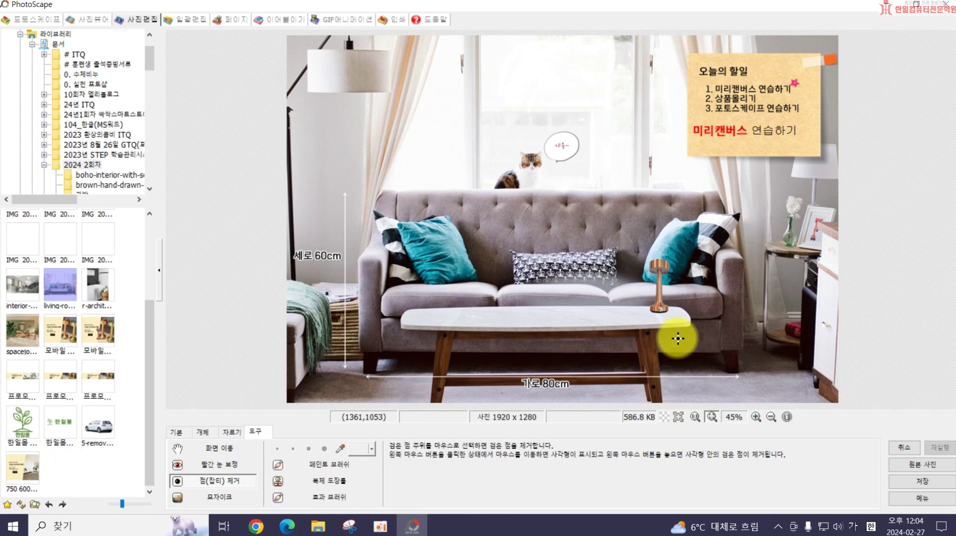
key("ctrl+z")
Step: Try the strong mosaic (모자이크 - 강) over the patterned cushion on the sofa and undo it
left_click(202, 497)
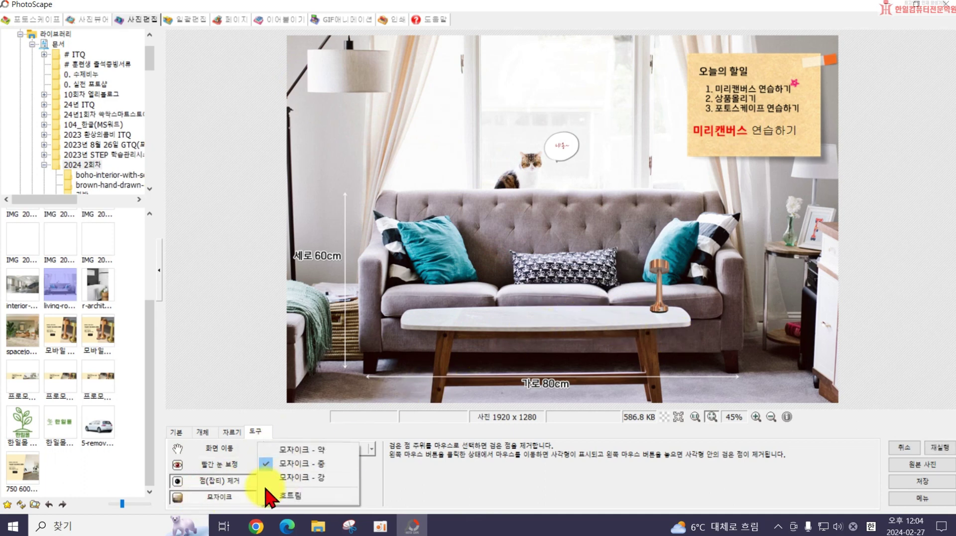
left_click(281, 477)
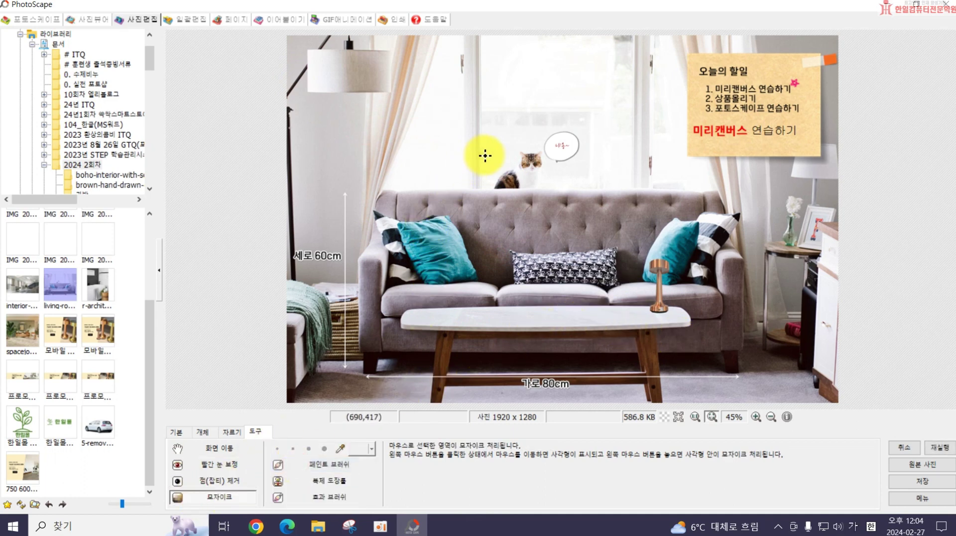
left_click_drag(468, 237, 643, 303)
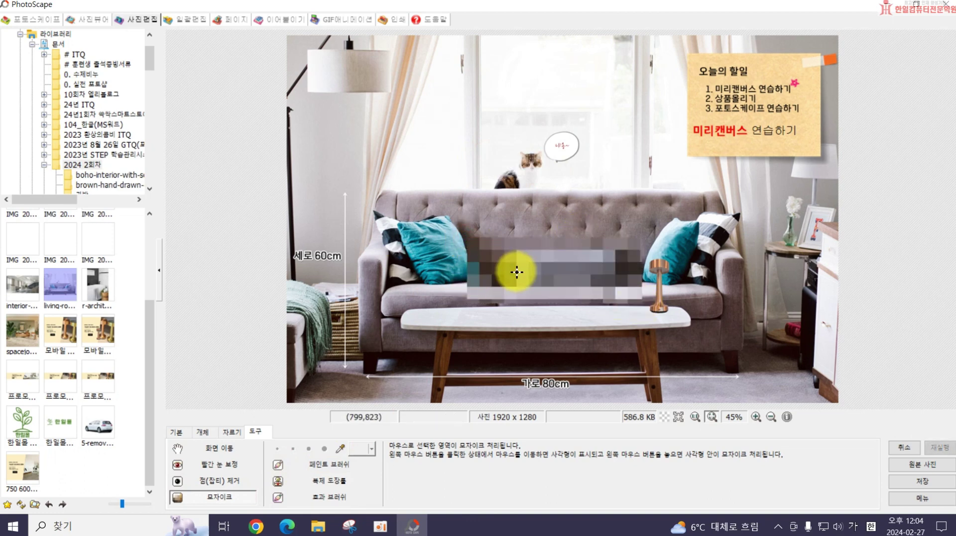
key("ctrl+z")
Step: Try the scatter effect (흐트림) on the cat and the patterned cushion, undoing both
left_click(211, 497)
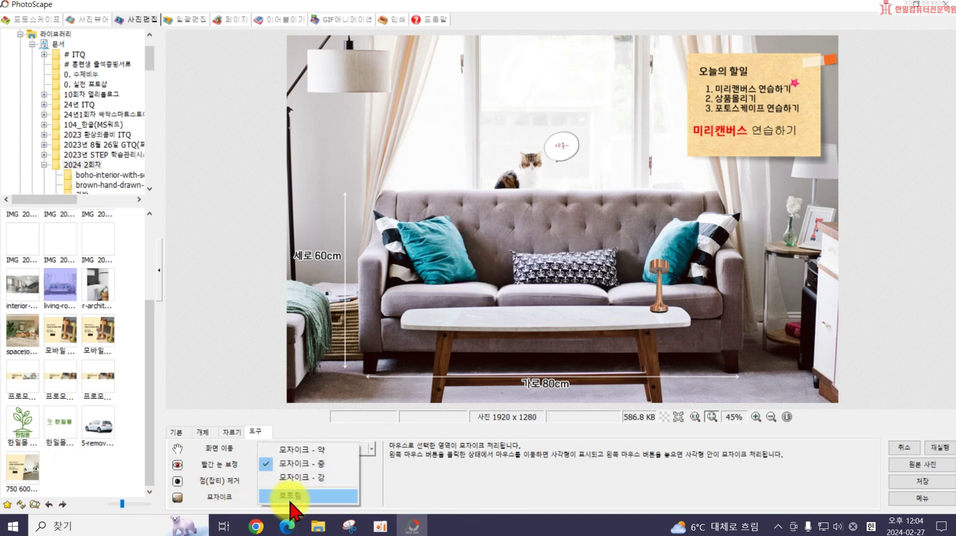
left_click(293, 497)
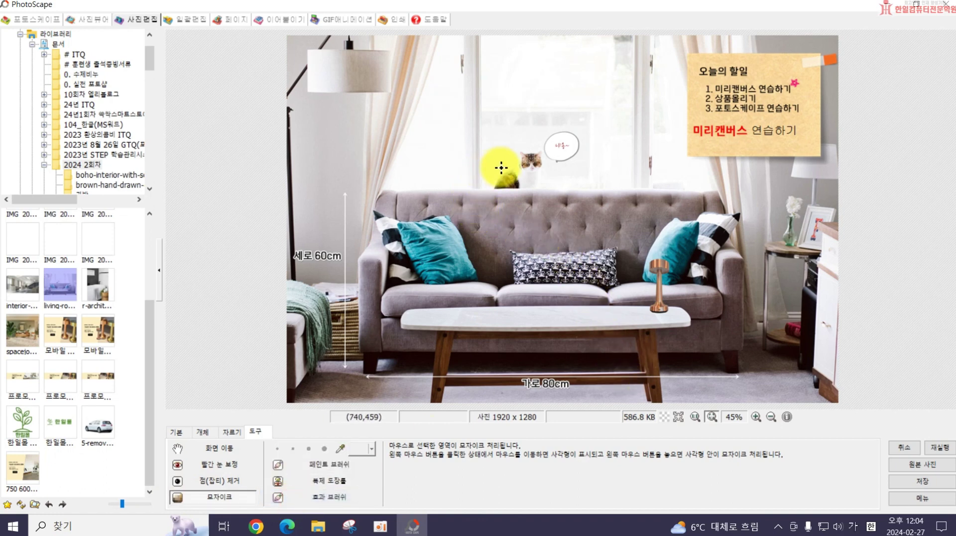
mouse_move(512, 158)
left_mouse_down()
mouse_move(551, 163)
mouse_move(576, 213)
mouse_move(486, 175)
mouse_move(586, 200)
left_mouse_up()
key("ctrl+z")
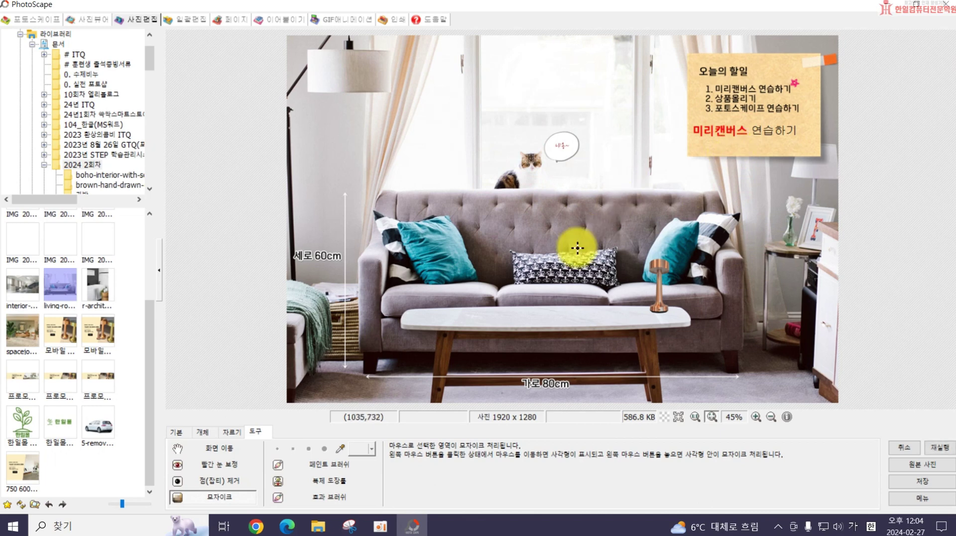
left_click_drag(494, 241, 638, 293)
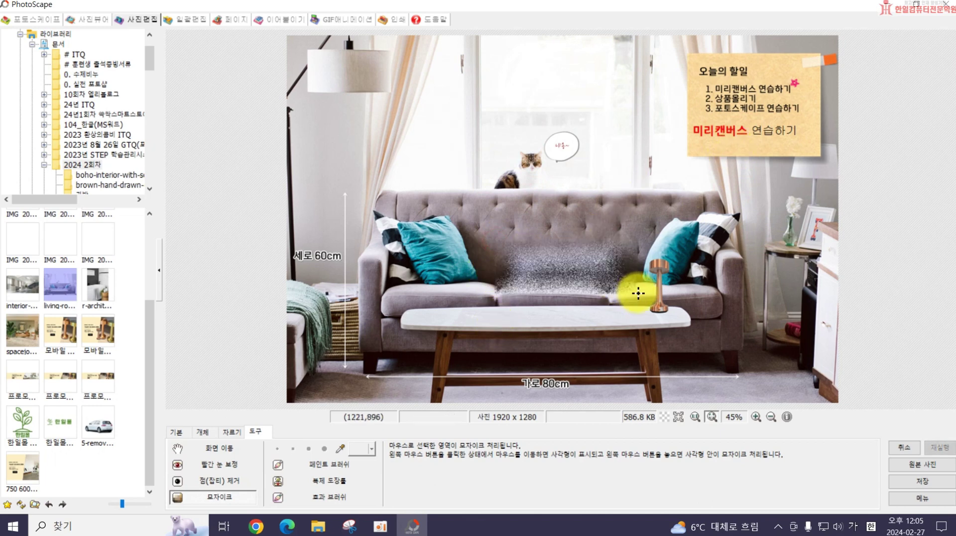
key("ctrl+z")
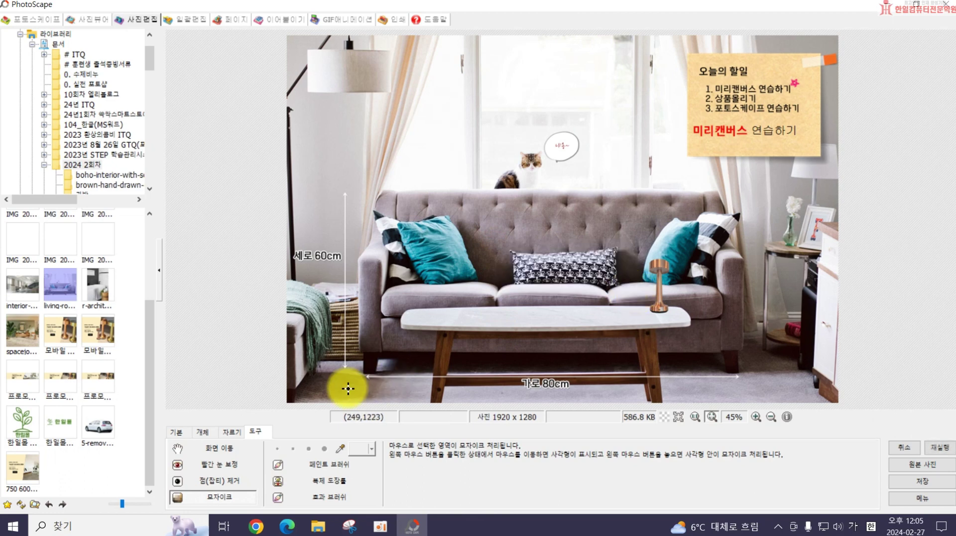
left_click(220, 497)
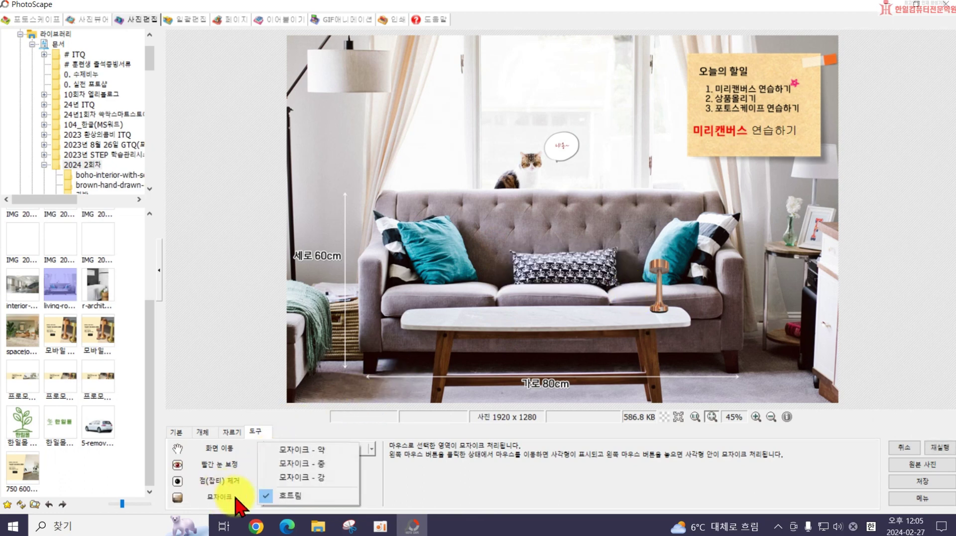
left_click(412, 492)
Step: Paint over the lower knob of the white cabinet with the second-smallest paint brush (페인트 브러쉬) in a colour sampled from the cabinet front
left_click(302, 465)
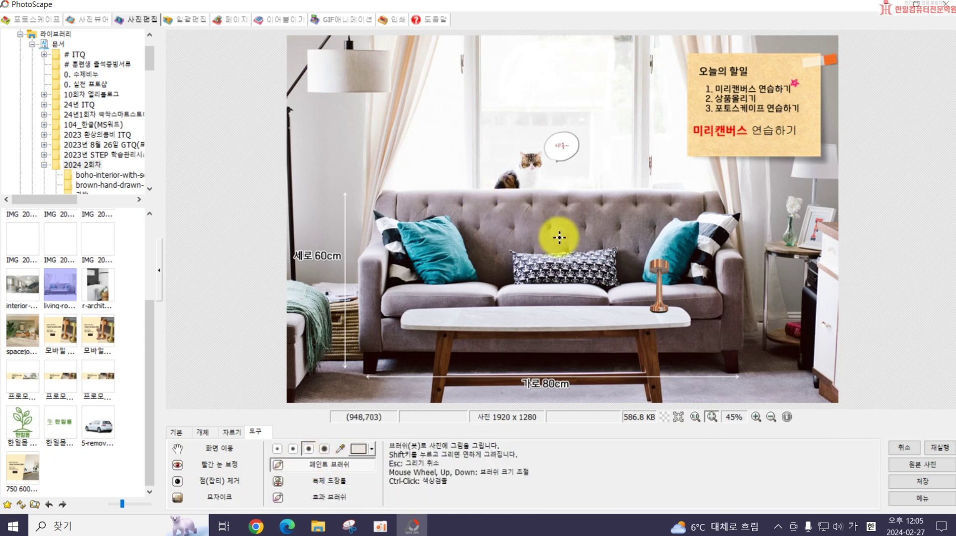
left_click(293, 448)
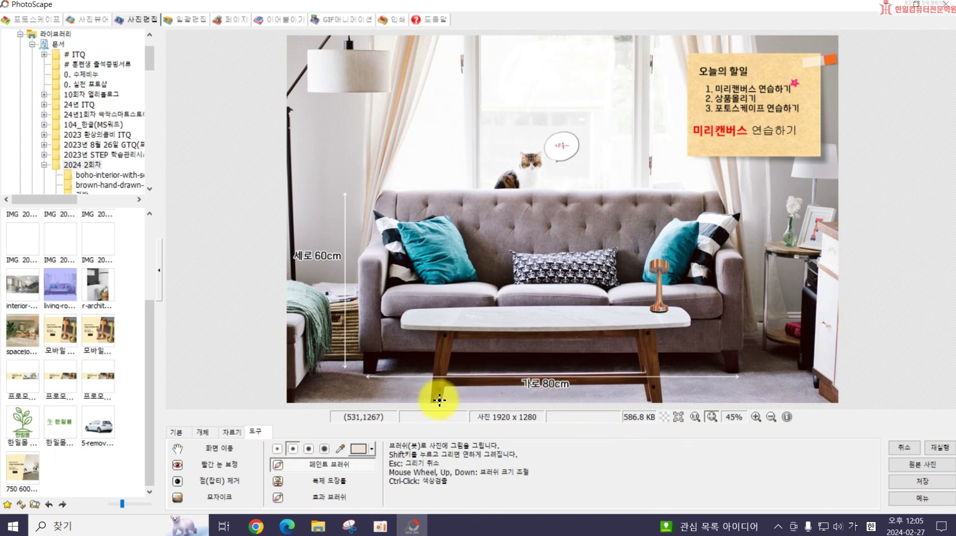
left_click(341, 448)
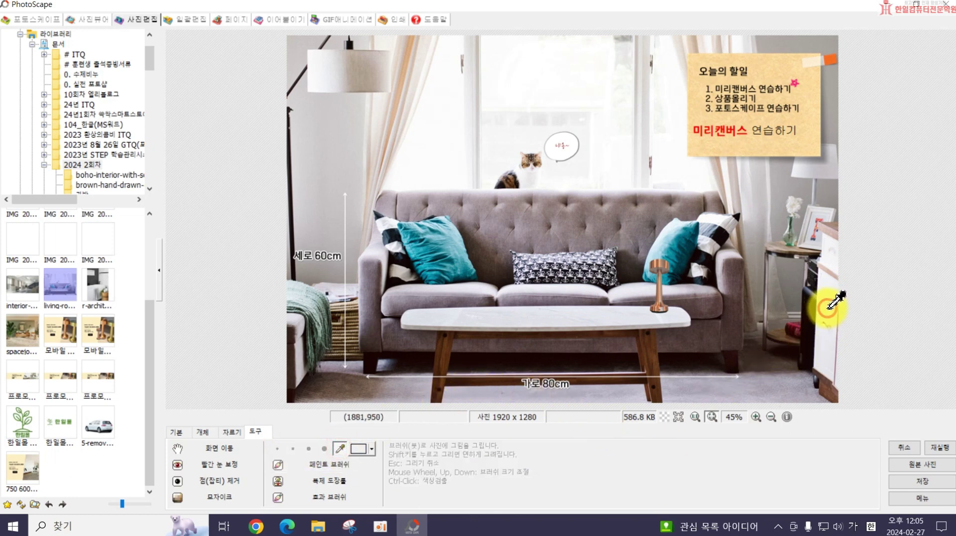
left_click(278, 464)
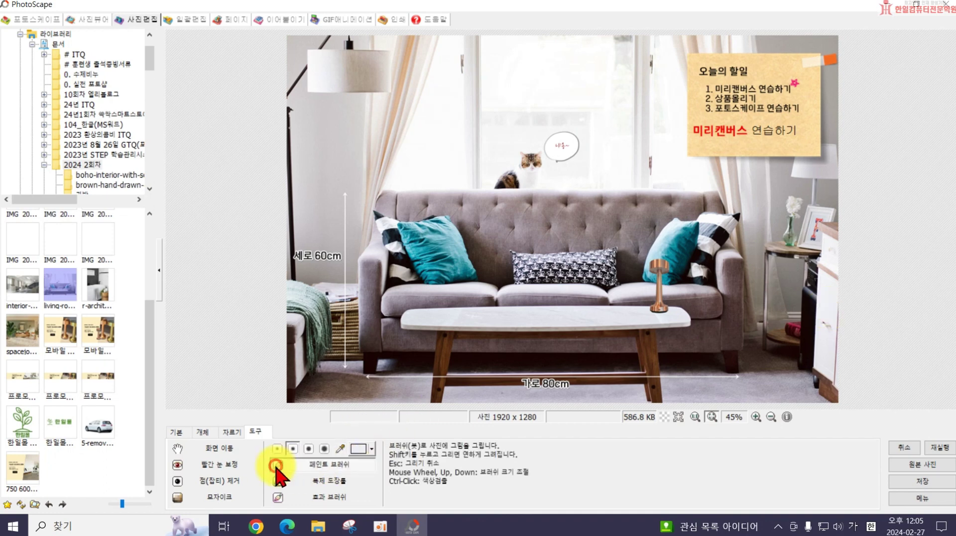
left_click(830, 326)
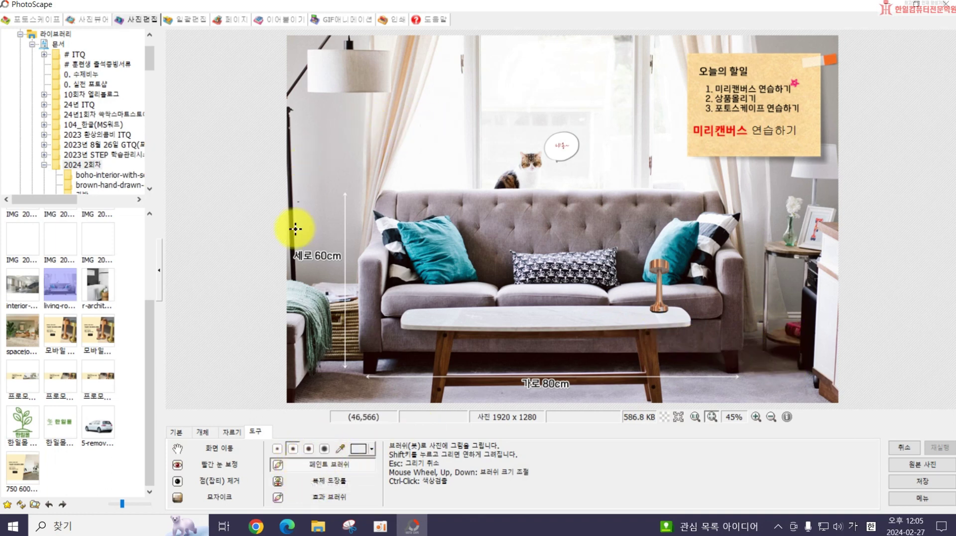
Step: Try a freehand scribble across the curtain and window with the smallest paint brush and undo it
left_click(278, 448)
mouse_move(374, 137)
left_mouse_down()
mouse_move(379, 158)
mouse_move(422, 157)
mouse_move(475, 120)
mouse_move(520, 117)
mouse_move(549, 155)
left_mouse_up()
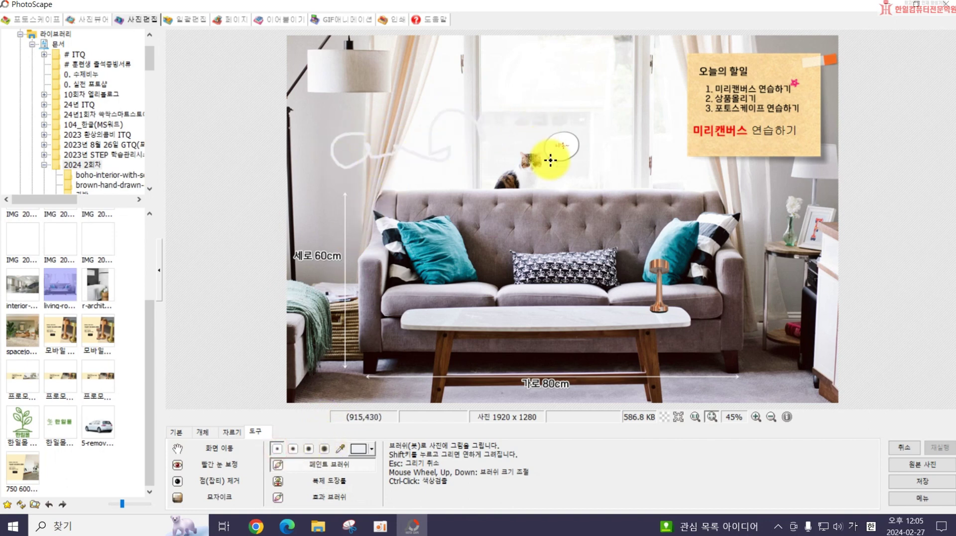
key("ctrl+z")
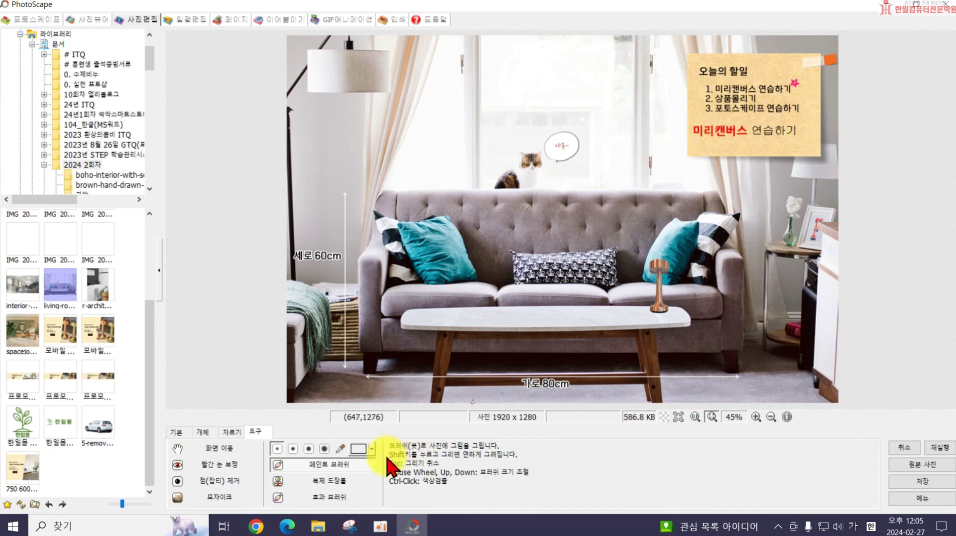
Step: Sample the window frame's colour and paint over the handle on the frame behind the sofa, to the right of the cat
left_click(340, 448)
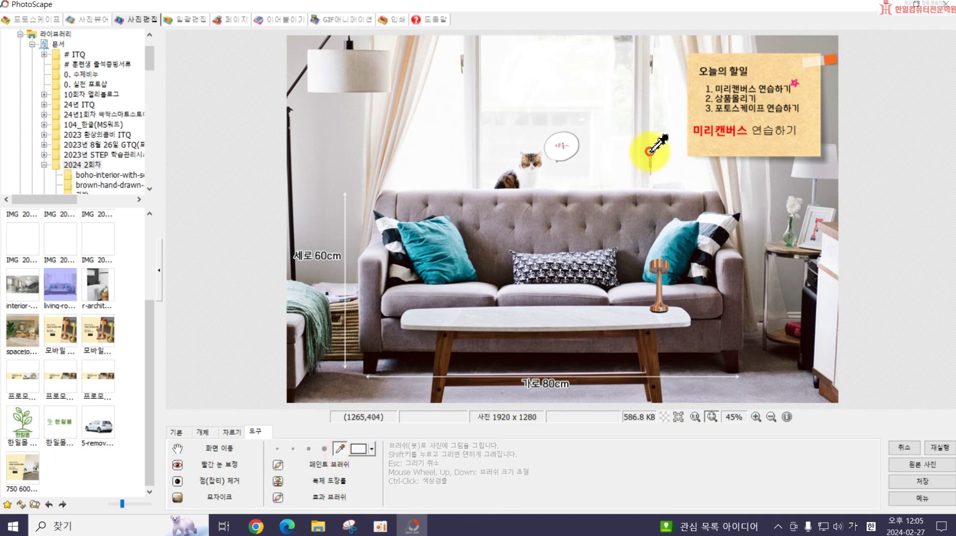
left_click(278, 464)
left_click_drag(651, 156, 650, 174)
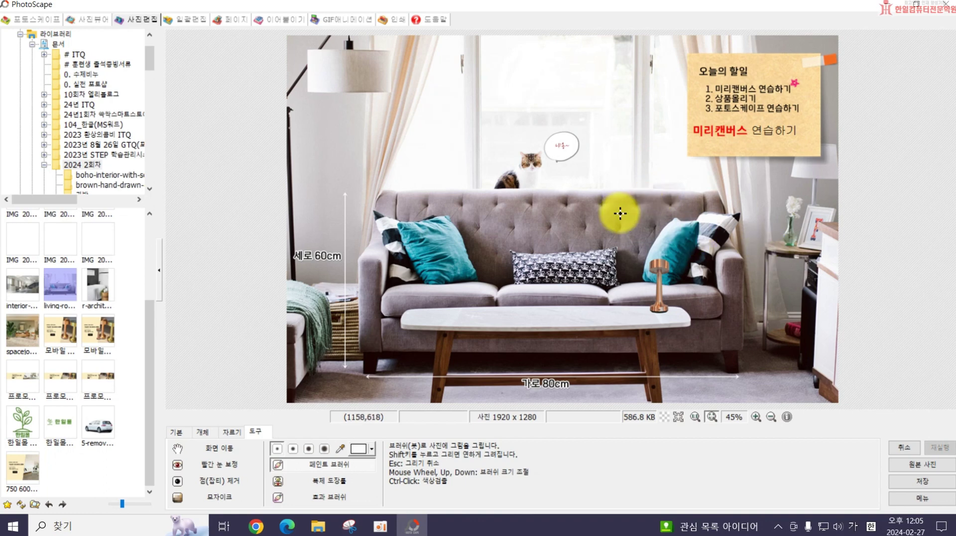
Step: Try cloning the cat onto the window beyond the speech bubble with the second-smallest clone stamp (복제 도장툴), and undo the copy
left_click(280, 481)
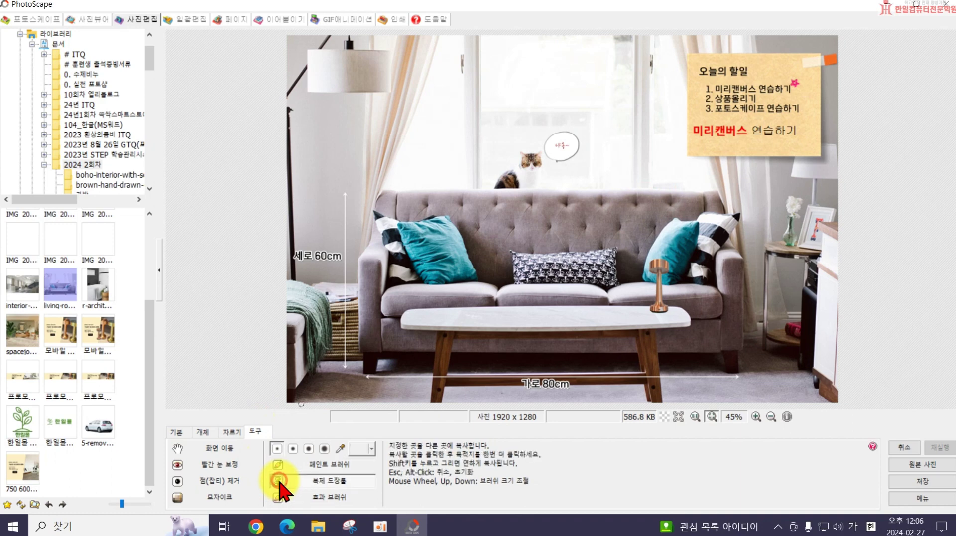
mouse_move(494, 182)
left_mouse_down()
mouse_move(513, 141)
mouse_move(537, 149)
mouse_move(537, 185)
left_mouse_up()
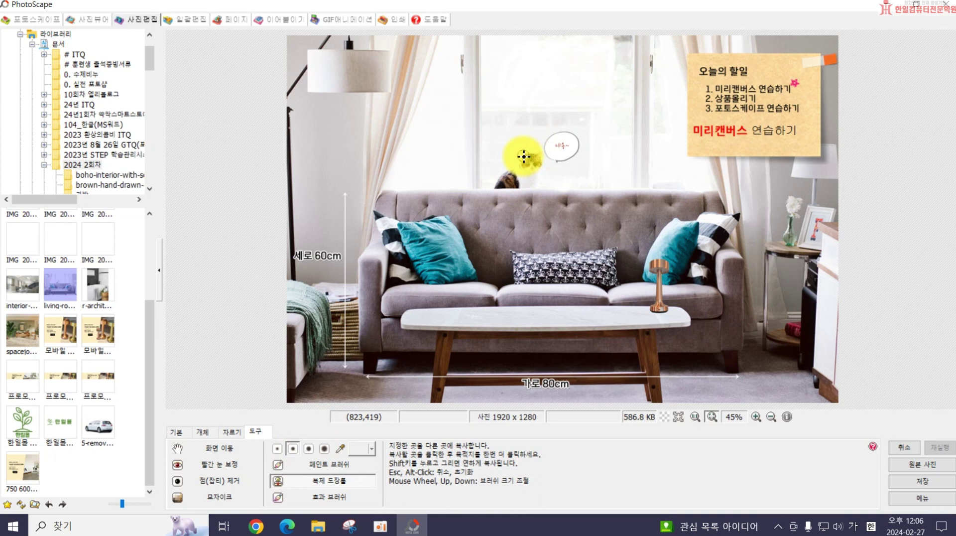
left_click(524, 157)
left_click(603, 159)
mouse_move(604, 160)
left_mouse_down()
mouse_move(612, 165)
mouse_move(572, 186)
mouse_move(605, 164)
mouse_move(616, 179)
mouse_move(587, 198)
left_mouse_up()
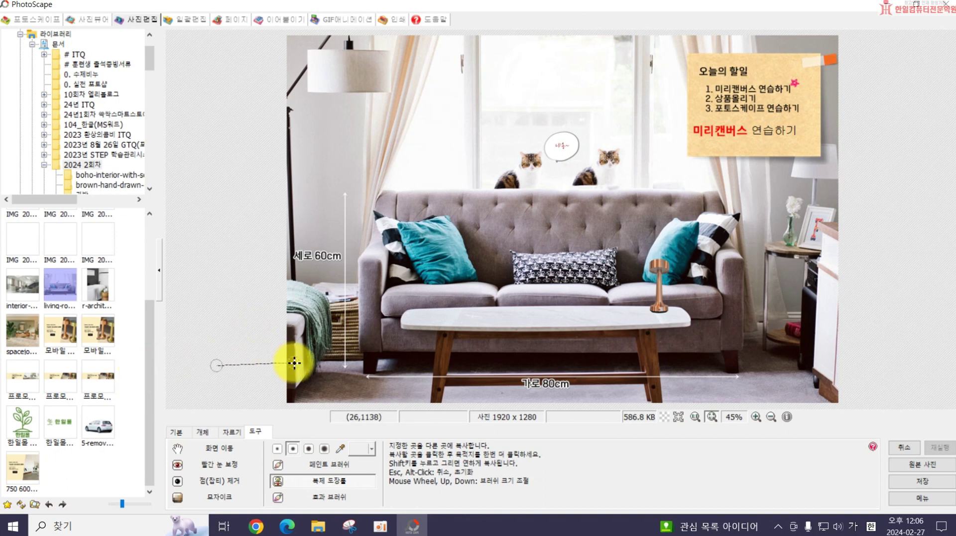
key("ctrl+z")
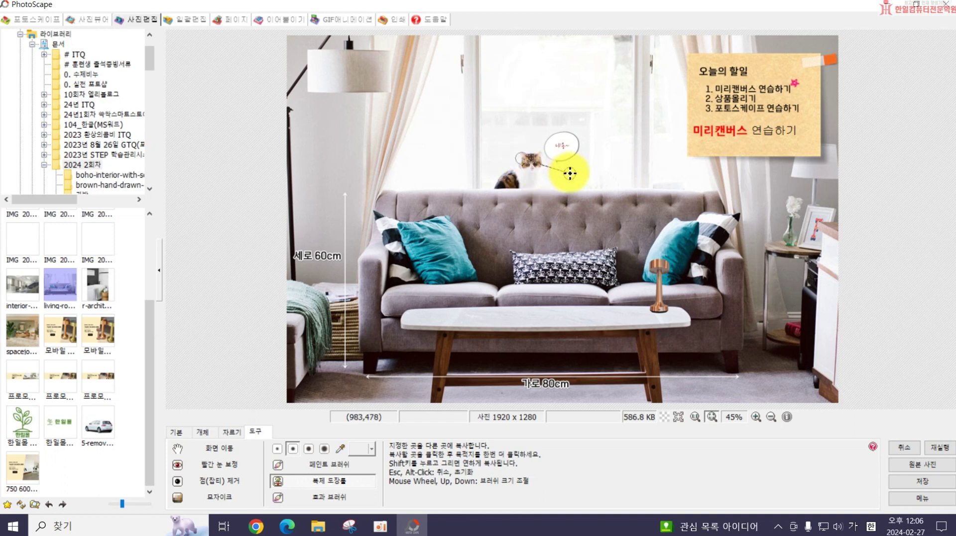
Step: Remove the cat behind the sofa by cloning the plain bright window area over it with the clone stamp
left_click(594, 172)
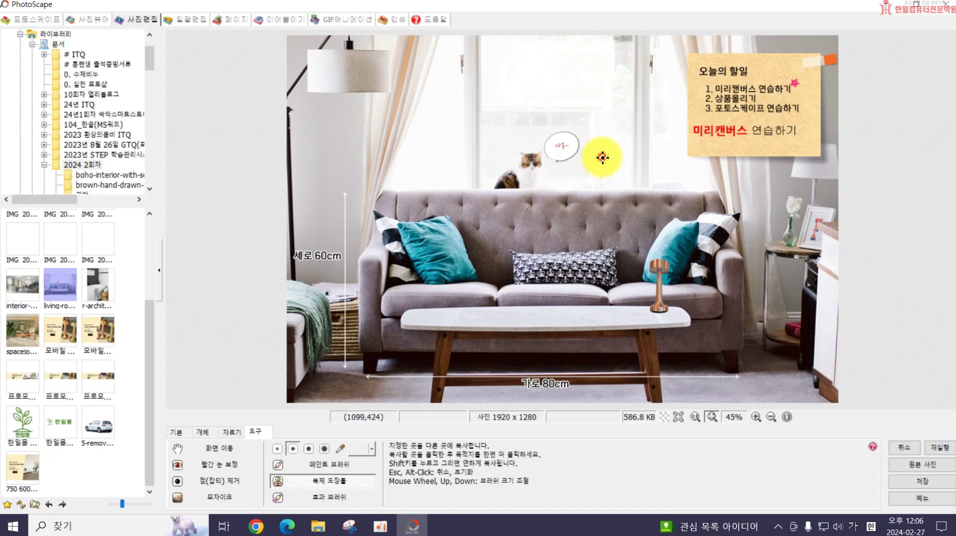
mouse_move(517, 173)
left_mouse_down()
mouse_move(538, 155)
mouse_move(520, 165)
mouse_move(539, 168)
mouse_move(496, 180)
mouse_move(538, 184)
mouse_move(494, 184)
mouse_move(511, 174)
mouse_move(601, 280)
left_mouse_up()
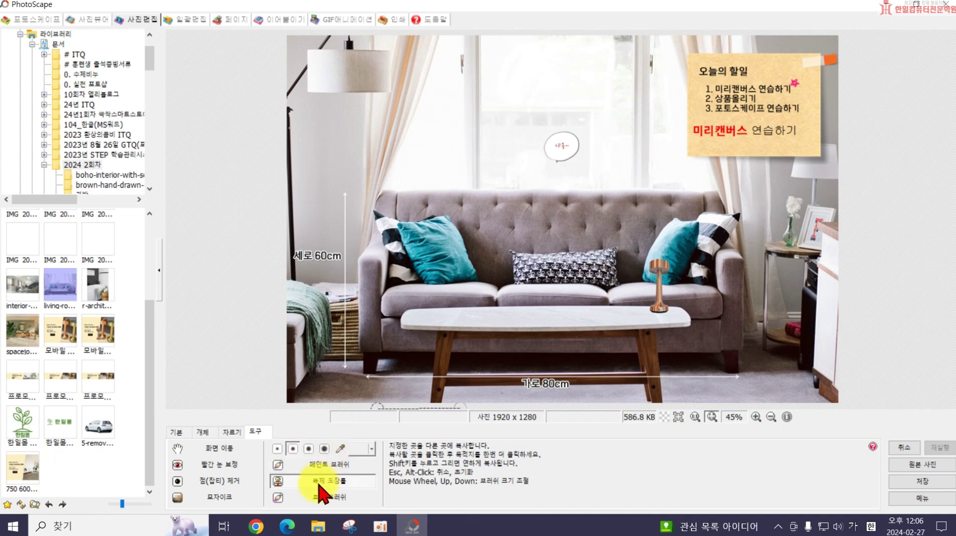
Step: Set the effect brush (효과 브러쉬) to mosaic (모자이크) and apply a mosaic over the cushions at the sofa's left end
left_click(296, 503)
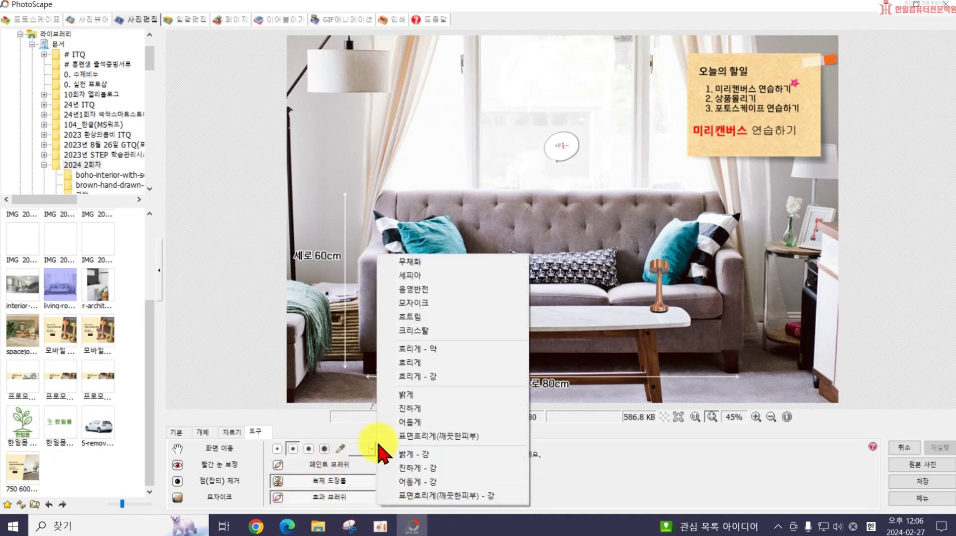
left_click(438, 302)
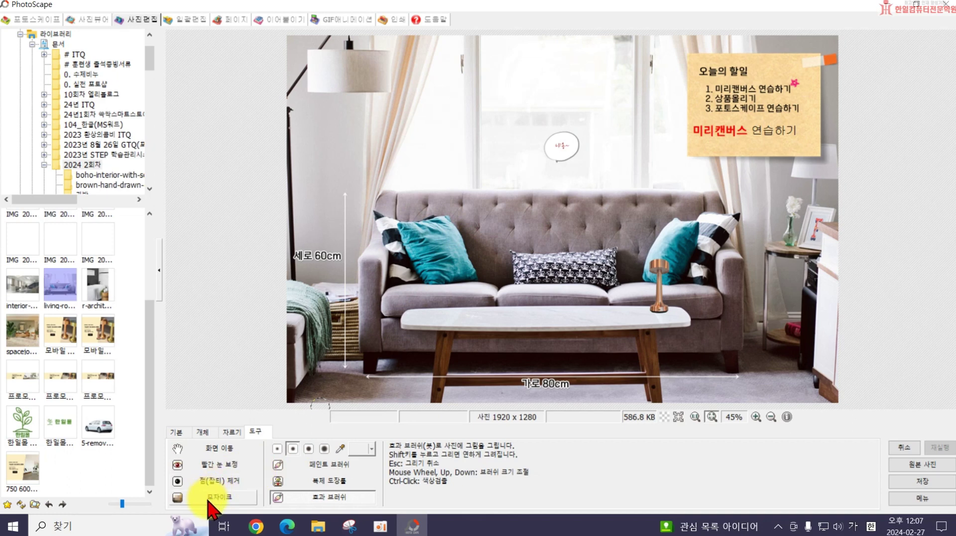
mouse_move(378, 219)
left_mouse_down()
mouse_move(414, 230)
mouse_move(399, 235)
mouse_move(401, 261)
mouse_move(404, 278)
mouse_move(418, 273)
mouse_move(408, 242)
mouse_move(423, 281)
mouse_move(417, 237)
mouse_move(429, 221)
mouse_move(448, 219)
mouse_move(457, 258)
mouse_move(428, 266)
mouse_move(460, 221)
mouse_move(469, 275)
mouse_move(418, 275)
mouse_move(465, 268)
mouse_move(410, 290)
mouse_move(480, 283)
left_mouse_up()
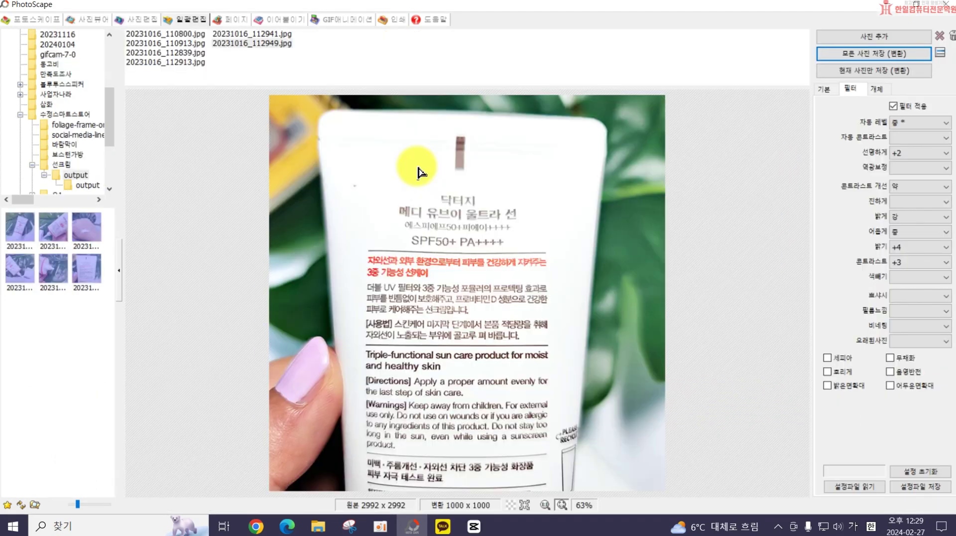
Step: Remove all the loaded photos from the batch-editing (일괄편집) list
scroll(67, 133, "up", 5)
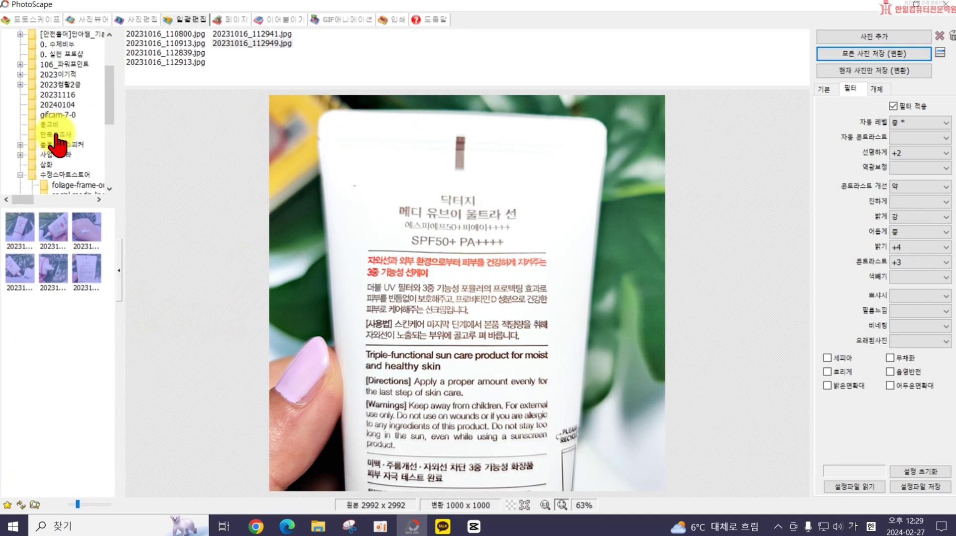
left_click(64, 315)
left_click_drag(299, 77, 161, 64)
key("ctrl+a")
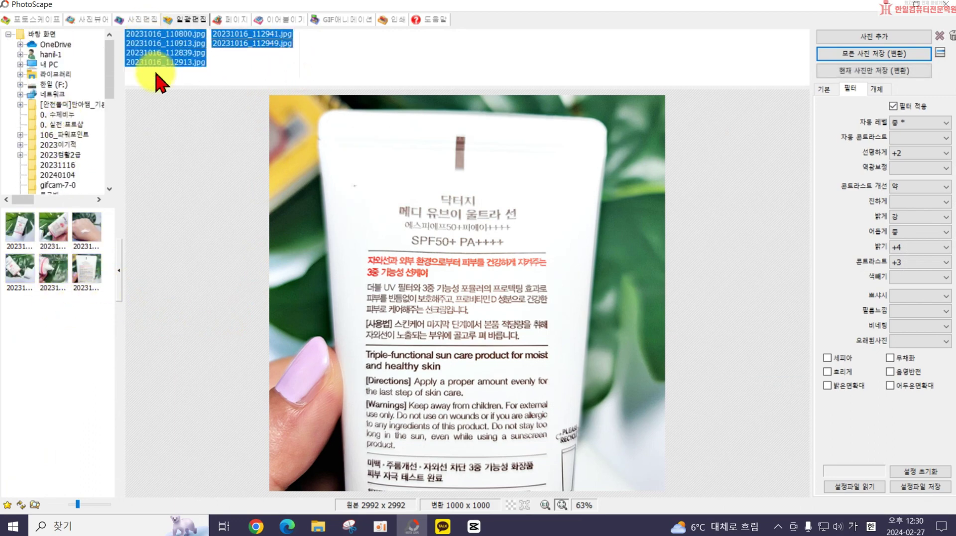
key("Delete")
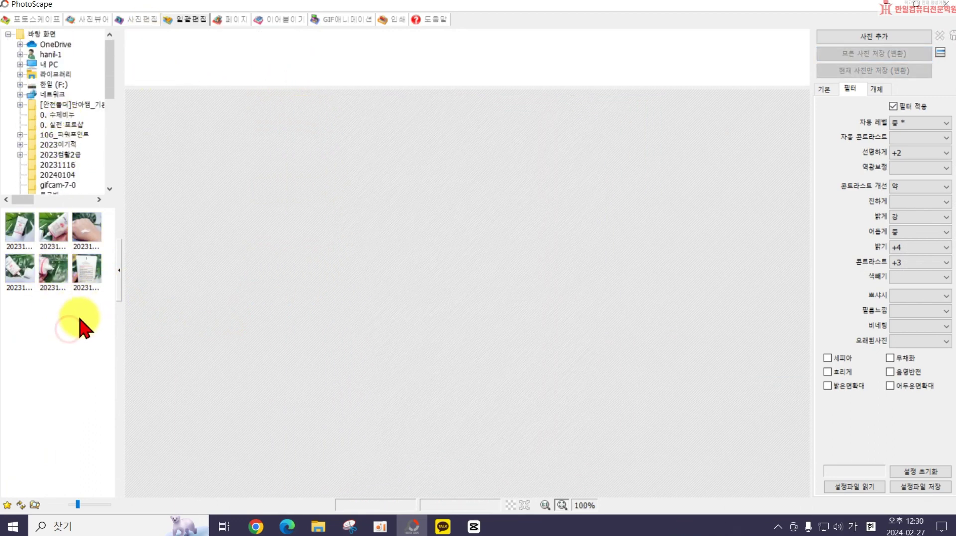
Step: Add all six sunscreen photos from the current folder to the batch list and preview individual ones
left_click_drag(95, 311, 17, 217)
left_click_drag(70, 246, 402, 277)
left_click(172, 43)
left_click(175, 53)
left_click(172, 61)
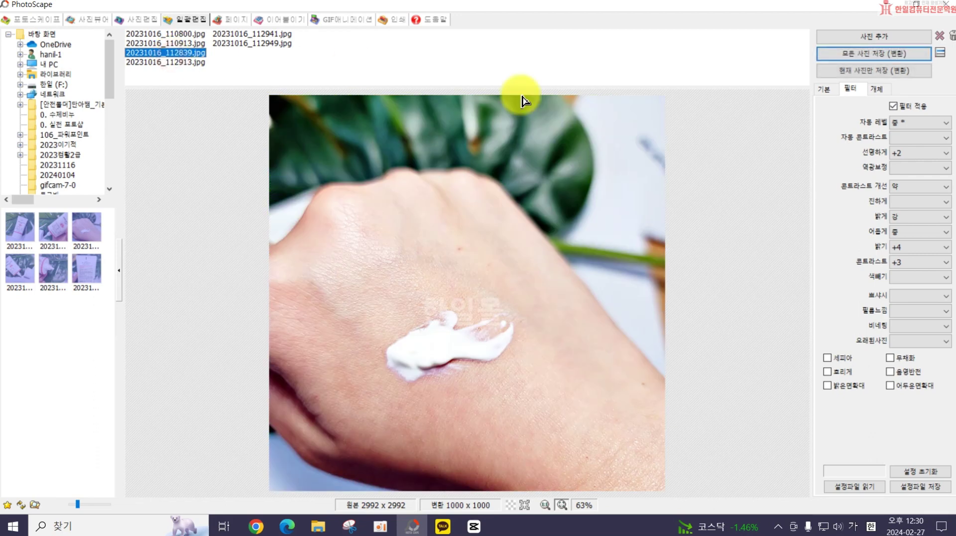
Step: Set the batch resize mode to original size (원본 크기)
left_click(824, 89)
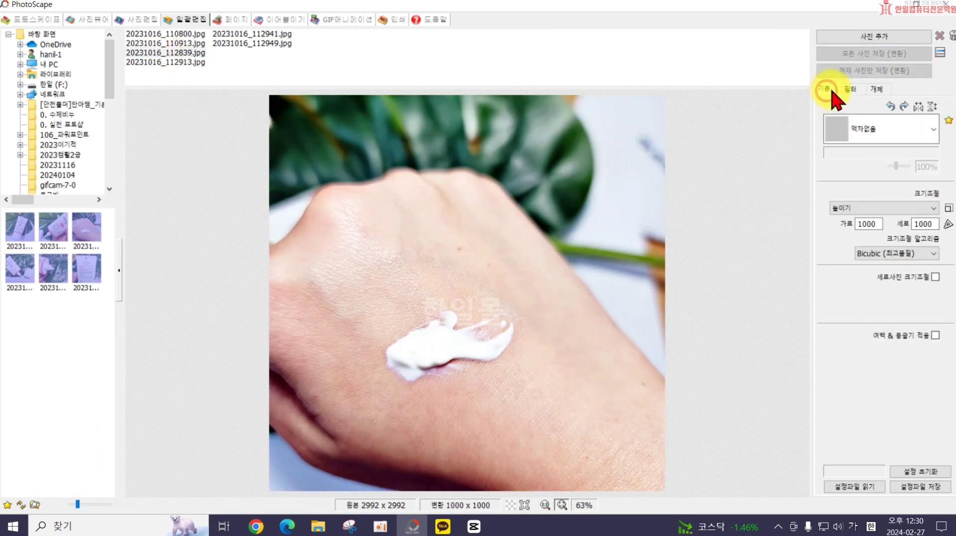
left_click(877, 208)
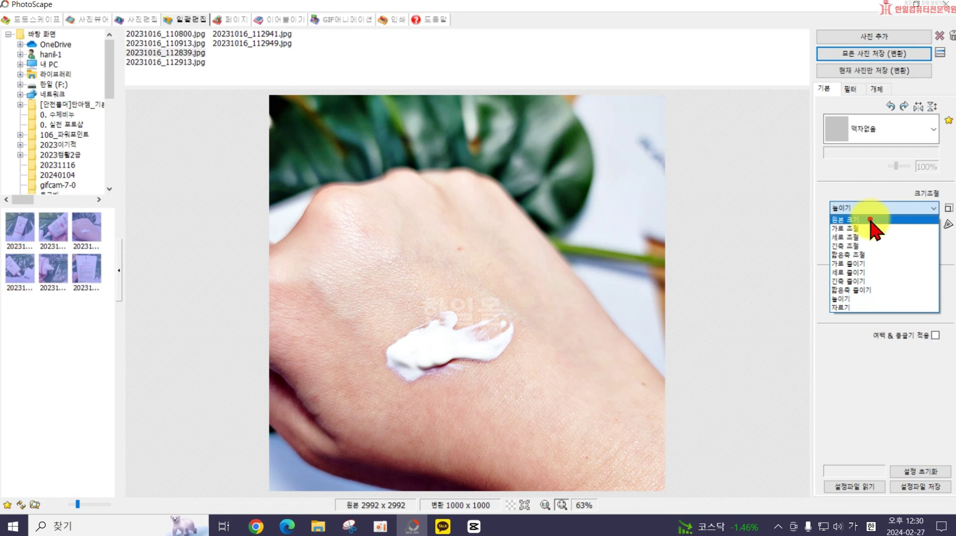
left_click(870, 220)
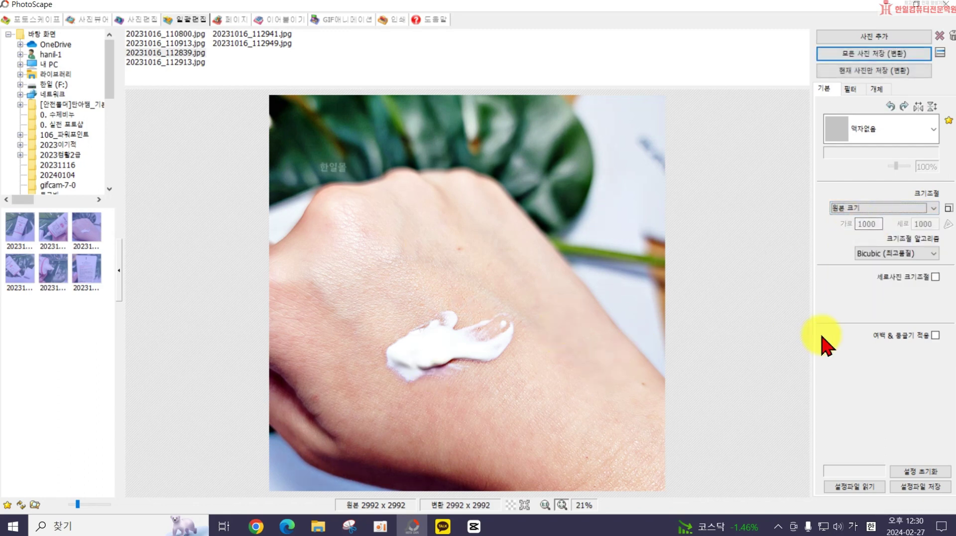
Step: Turn filter application (필터 적용) off, compare several listed photos without the filters, and turn it back on
left_click(850, 89)
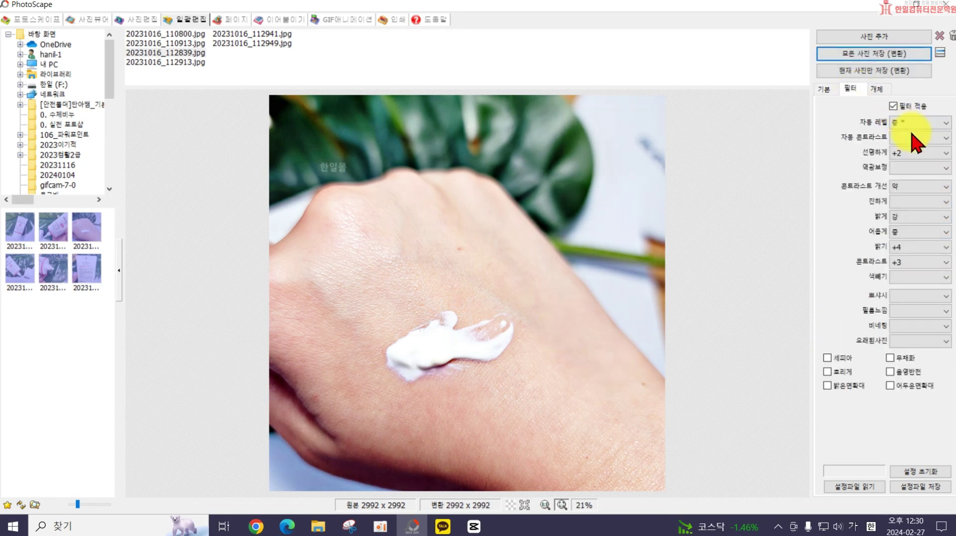
left_click(893, 106)
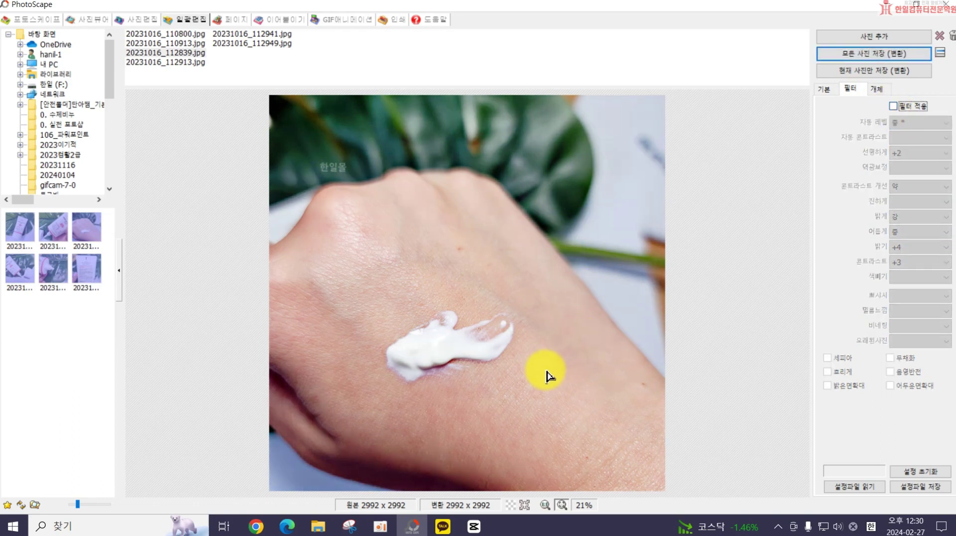
left_click(183, 44)
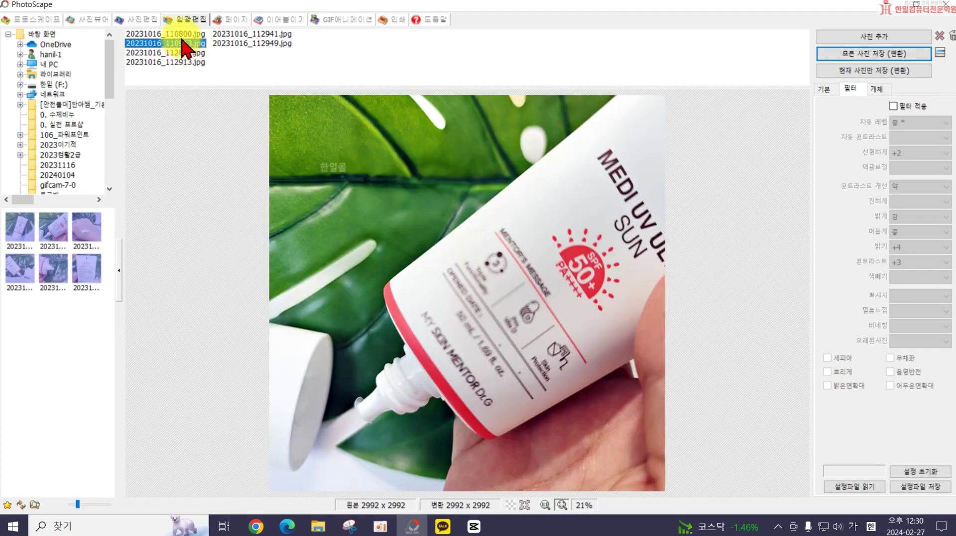
left_click(182, 34)
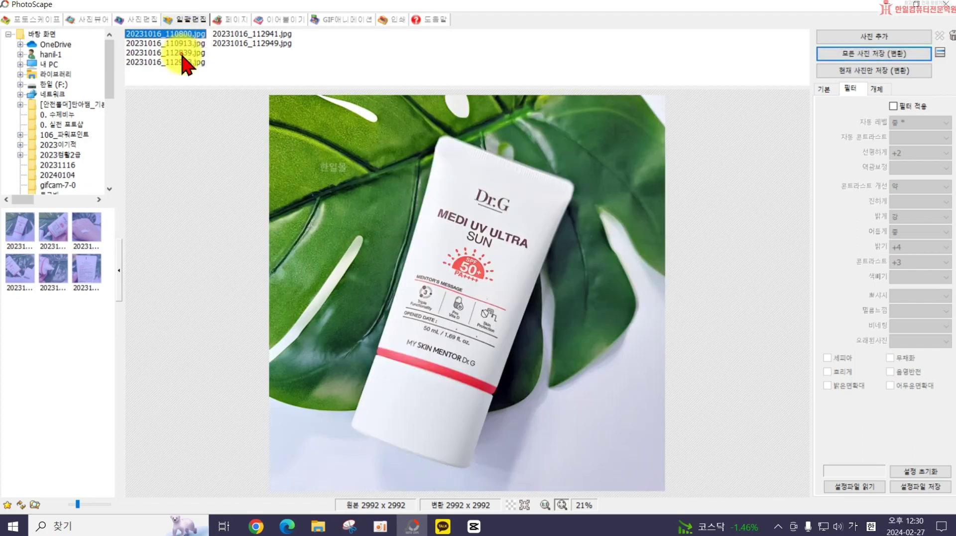
left_click(183, 53)
left_click(271, 43)
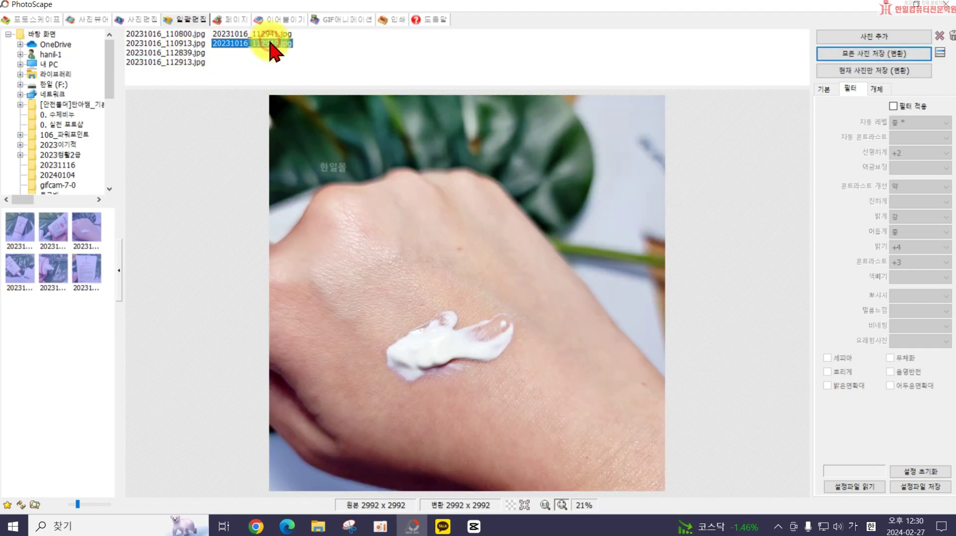
left_click(189, 34)
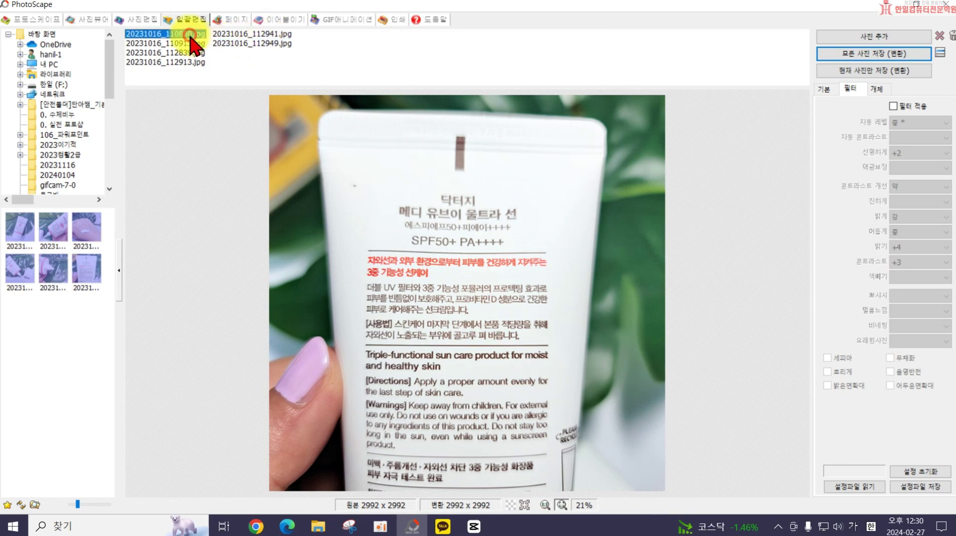
left_click(911, 106)
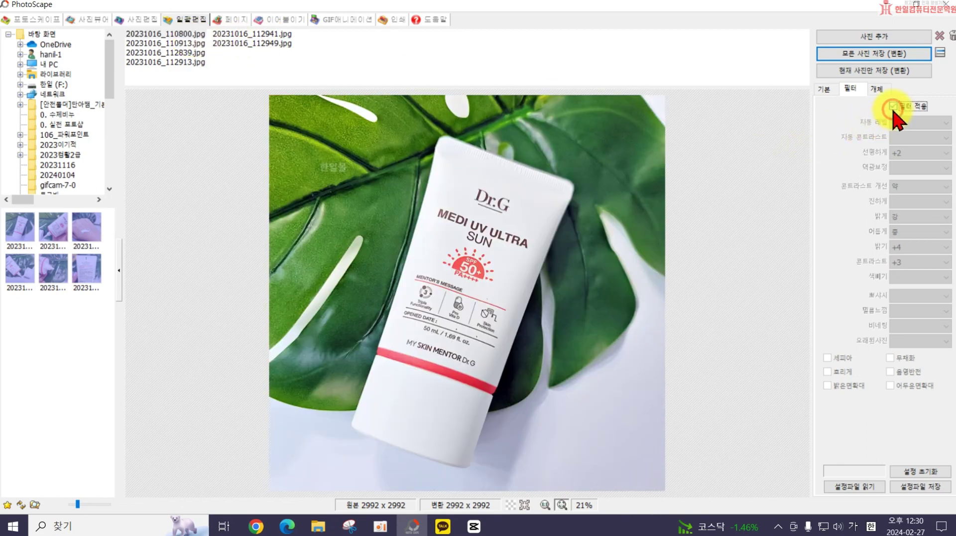
Step: Set the sharpen filter (선명하게) to +1 and the deepen filter (진하게) to medium (중) for the batch
left_click(920, 154)
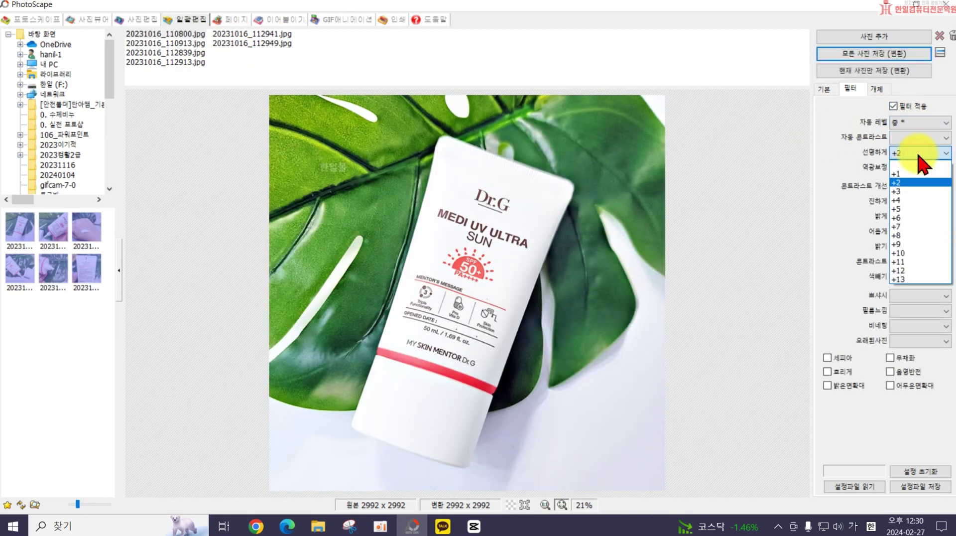
left_click(906, 173)
left_click(907, 186)
left_click(907, 205)
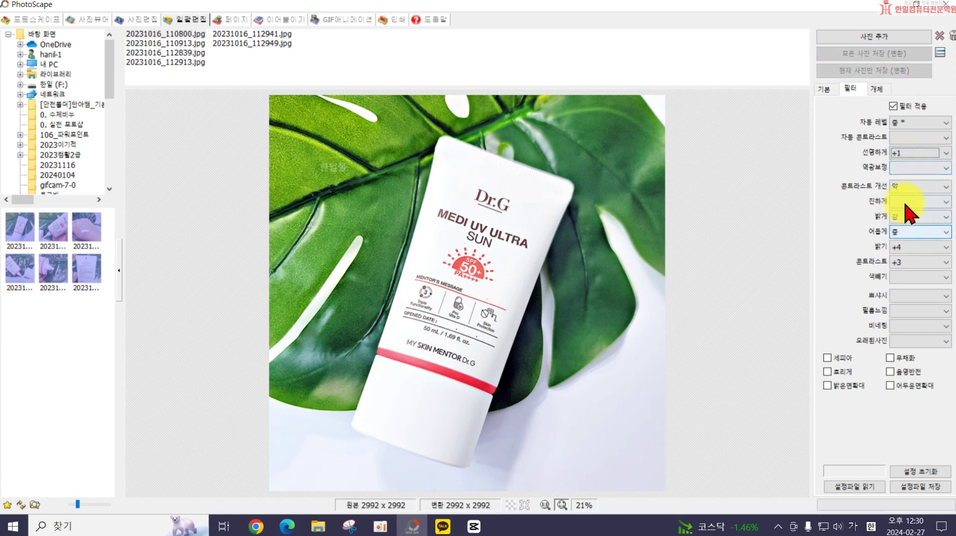
left_click(906, 201)
left_click(908, 230)
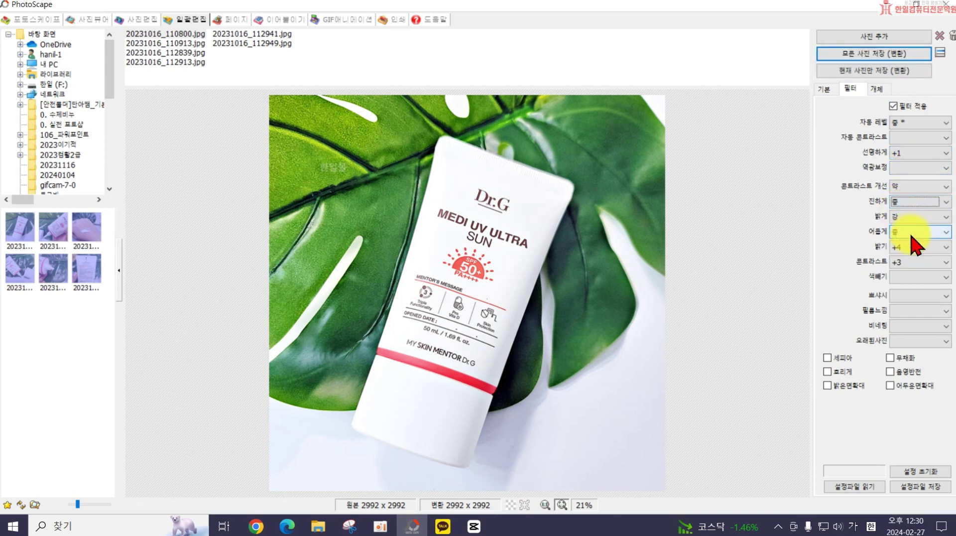
left_click(905, 247)
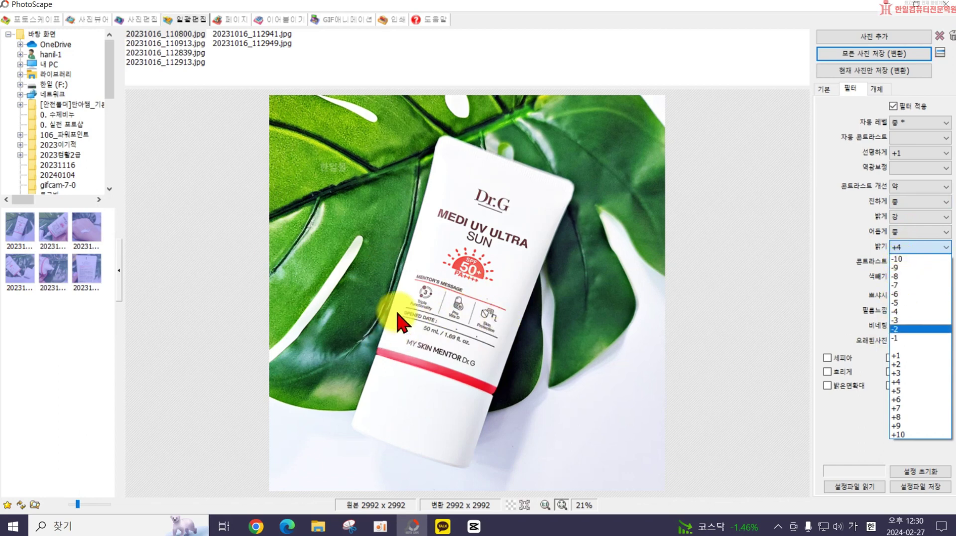
left_click(698, 367)
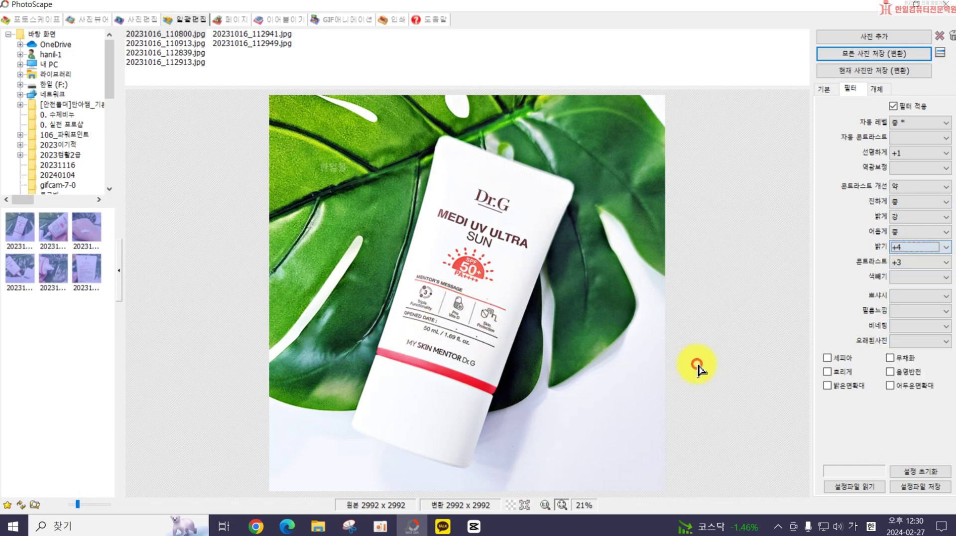
Step: Preview 20231016_112941.jpg, 20231016_112949.jpg and 20231016_112839.jpg with the adjusted filters
left_click(230, 35)
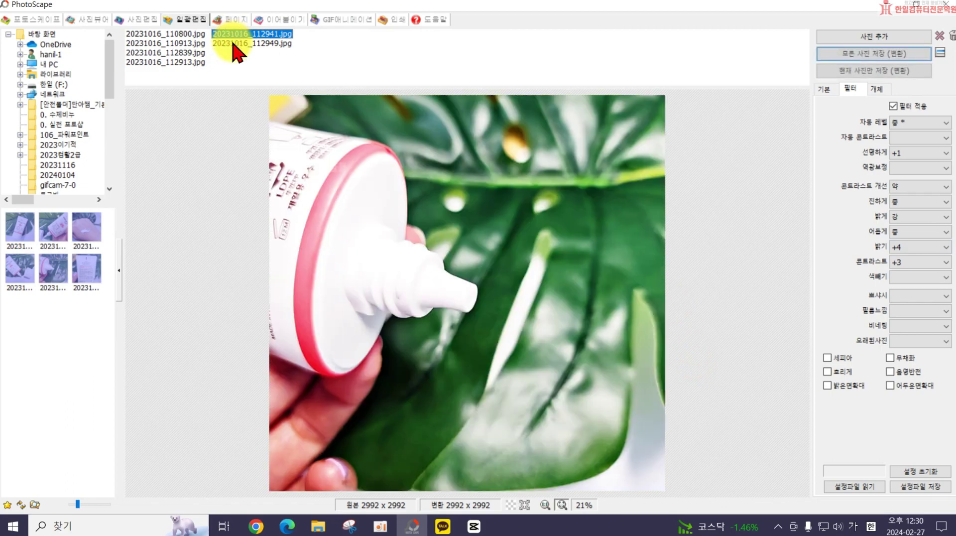
left_click(232, 43)
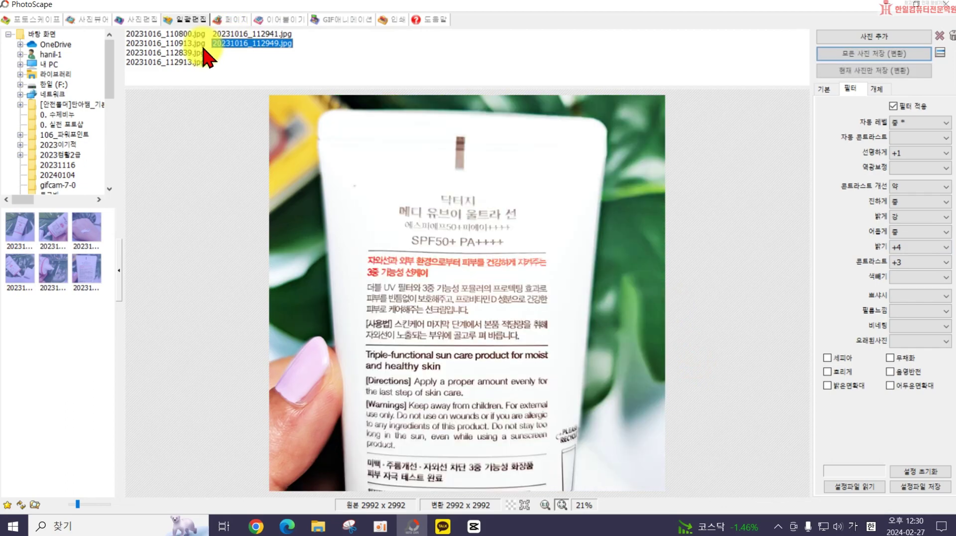
left_click(192, 52)
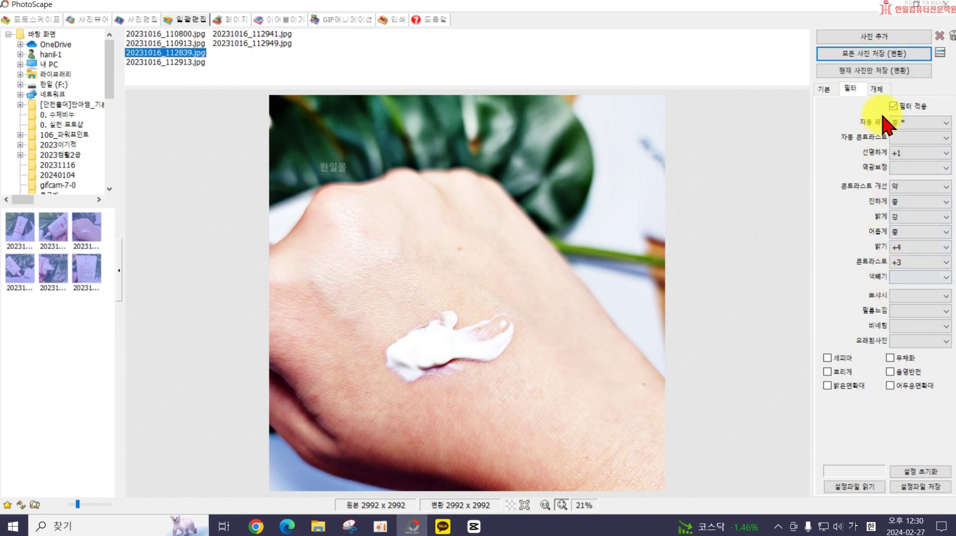
Step: Set the brightness filter (밝기) to +6 for the batch
left_click(914, 218)
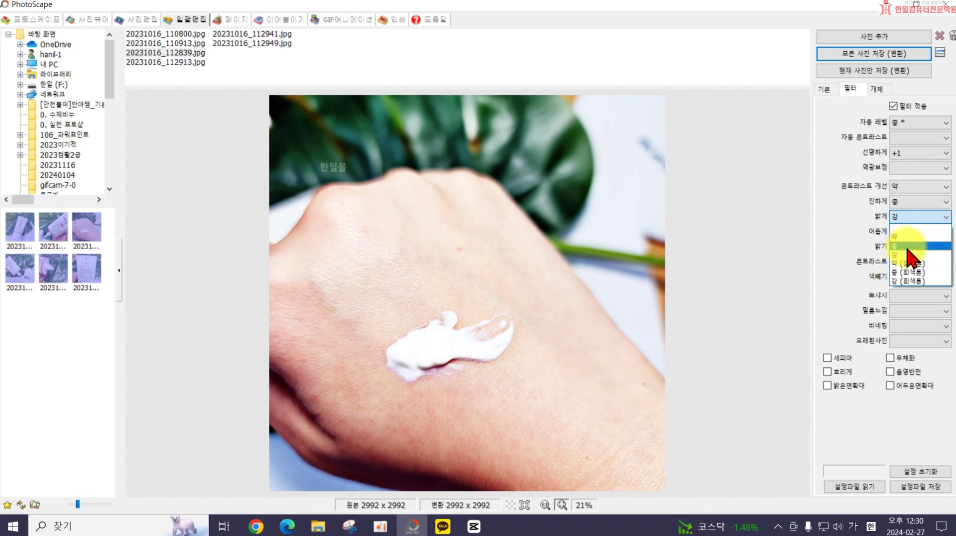
left_click(863, 241)
left_click(917, 215)
left_click(917, 215)
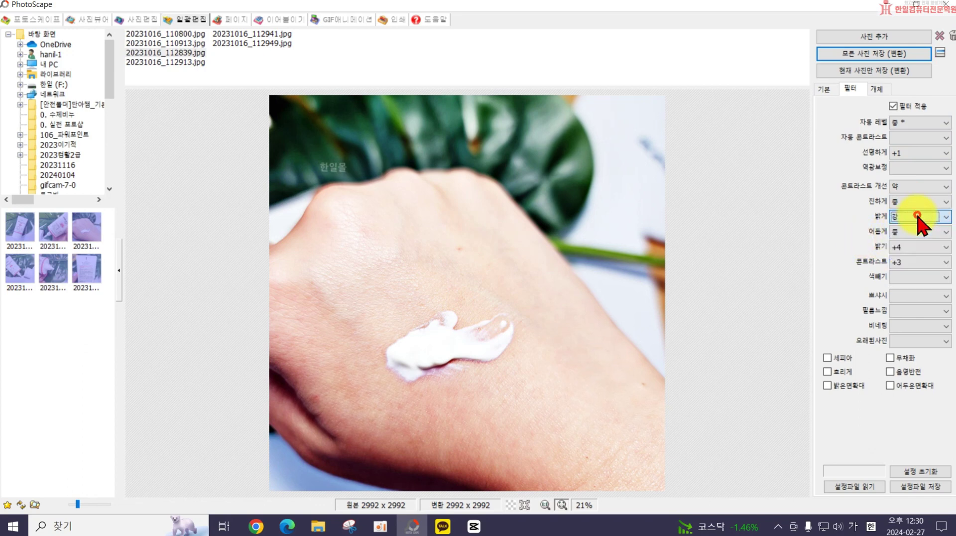
left_click(906, 247)
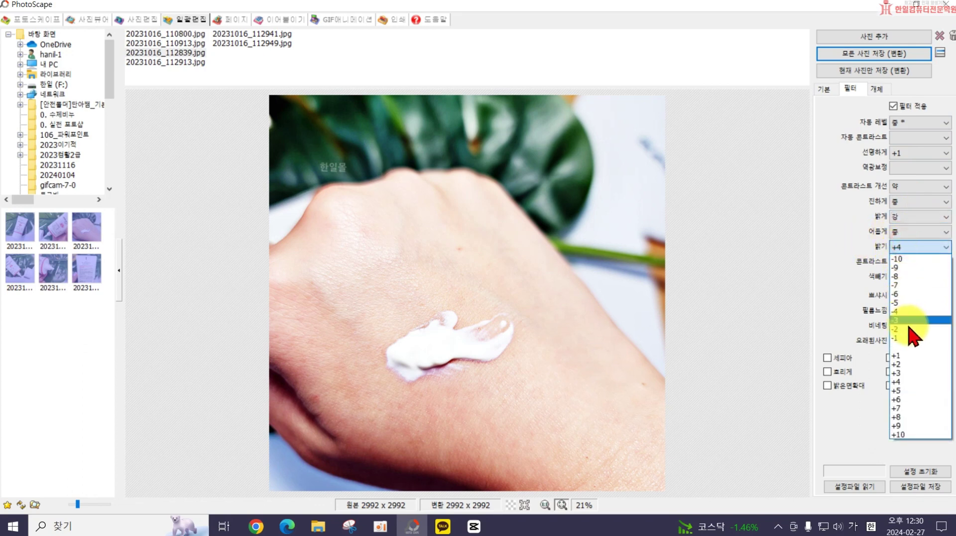
left_click(923, 401)
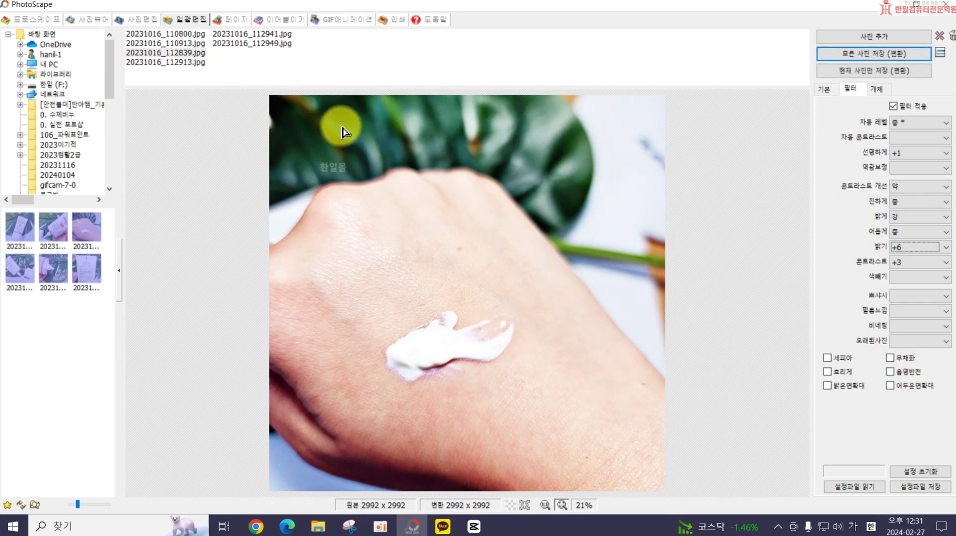
Step: Try free-icon-sprout-119270.png as picture object 1 (사진 1) on the batch photos, reposition it, and remove it again
left_click(877, 90)
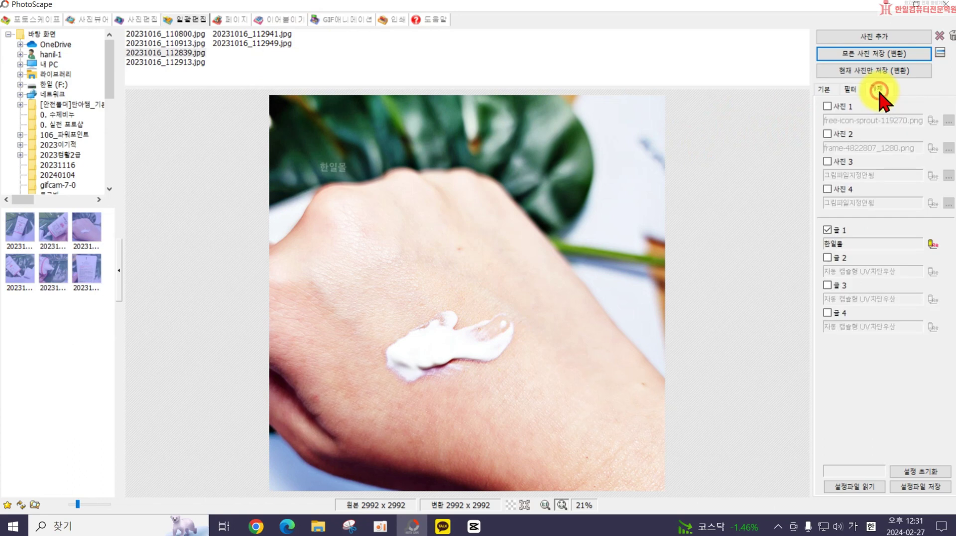
left_click(828, 106)
left_click(948, 121)
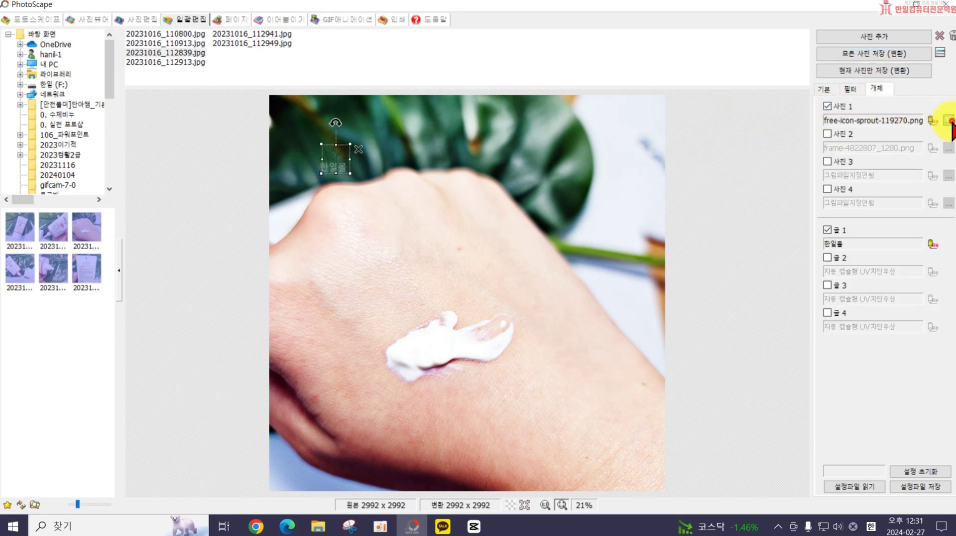
left_click(342, 171)
left_click_drag(343, 173, 534, 220)
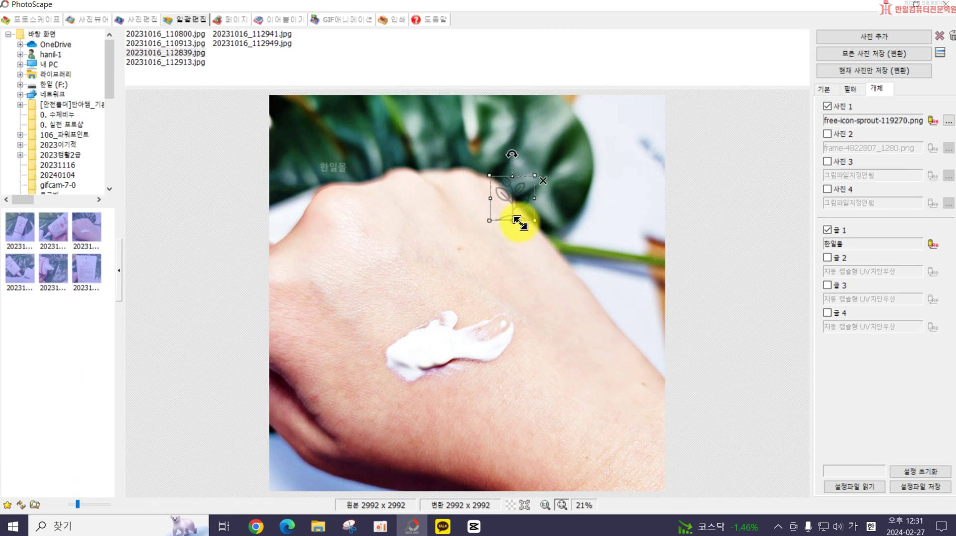
left_click(545, 181)
Step: Move the 한일몰 text watermark to about the middle of the photo and enlarge it to about font size 230
left_click_drag(335, 169, 545, 288)
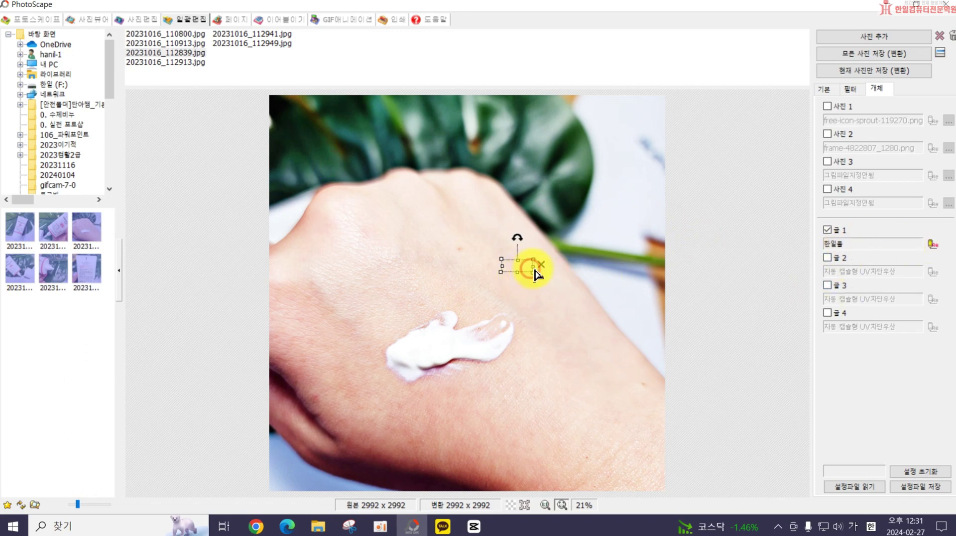
left_click_drag(529, 269, 474, 310)
left_click(932, 244)
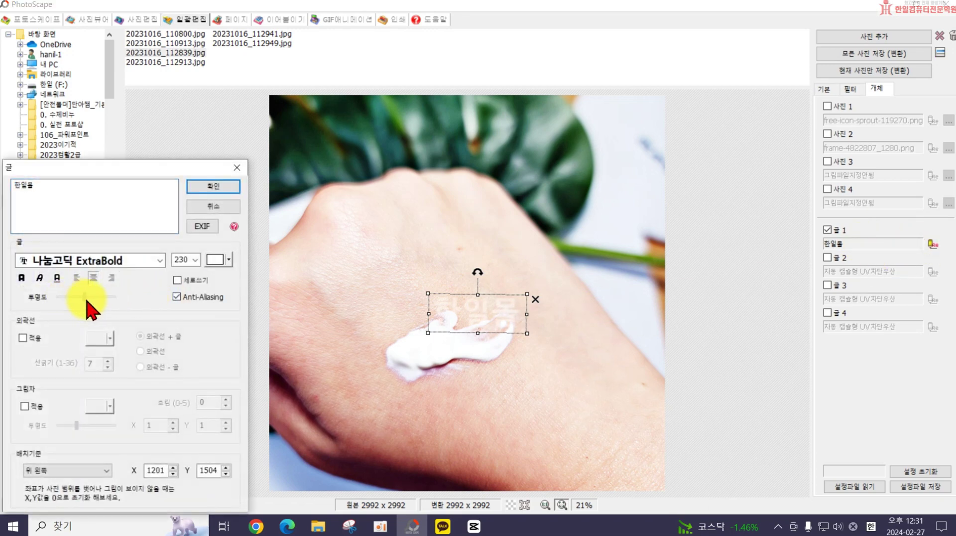
left_click(197, 191)
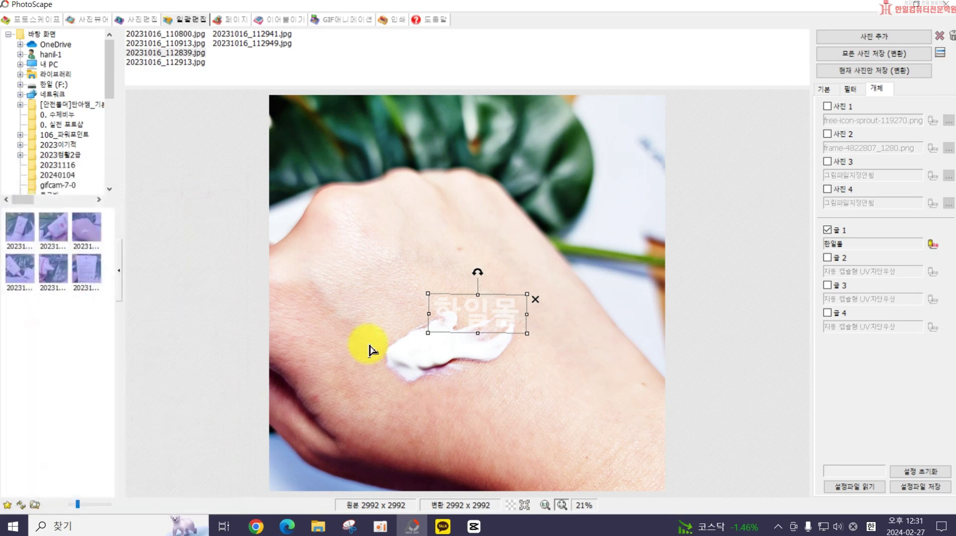
Step: Preview the repositioned watermark on several listed photos, including 20231016_112913.jpg and 20231016_110800.jpg
left_click(175, 62)
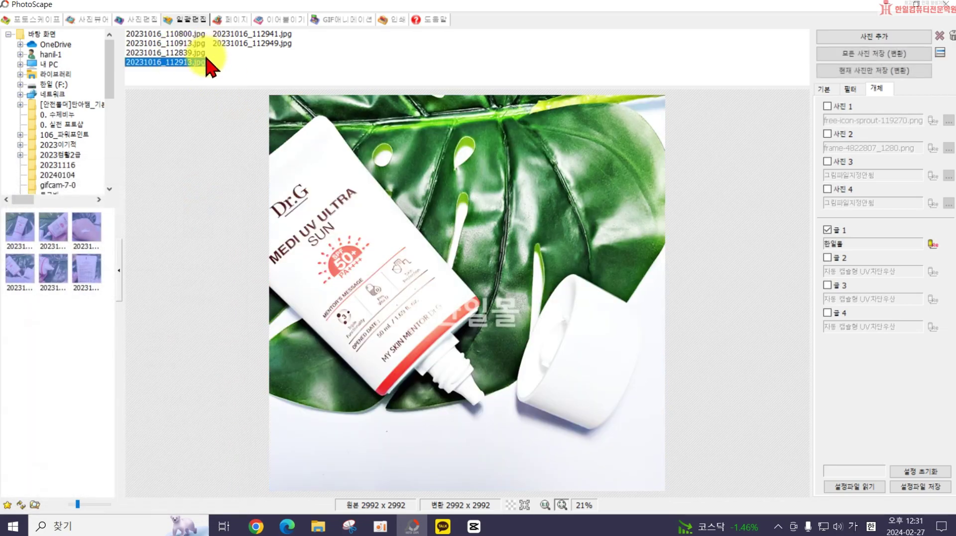
left_click(176, 53)
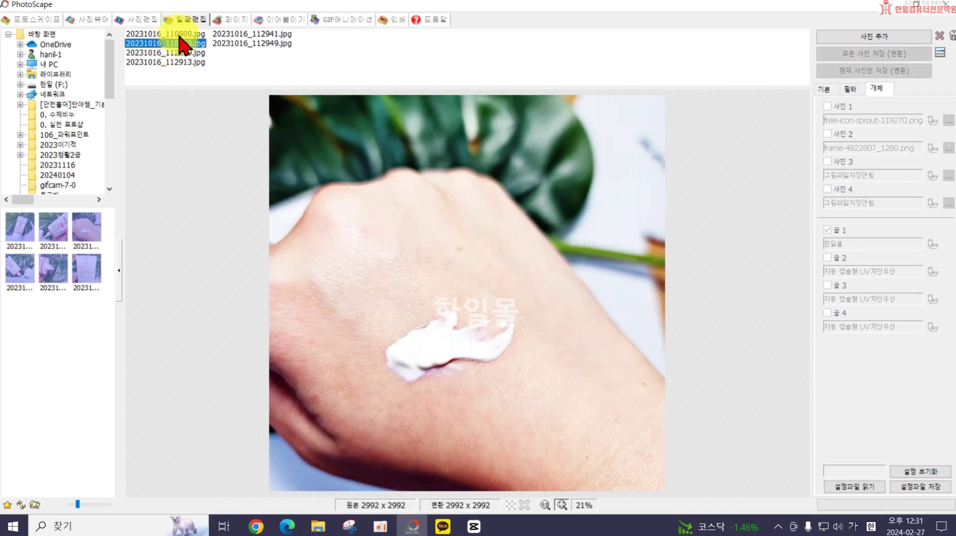
left_click(185, 34)
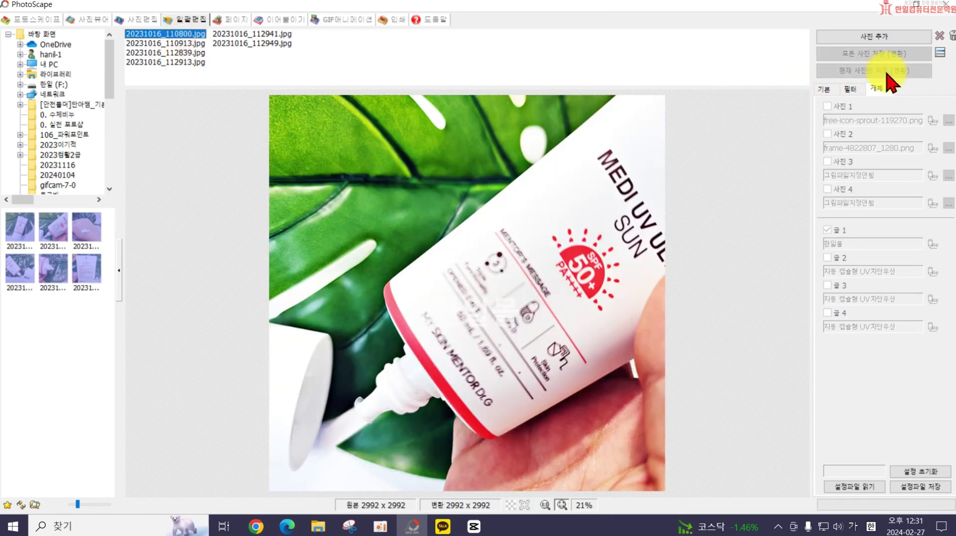
Step: Convert and save all batch photos under their original file names, overwriting the existing files
left_click(871, 53)
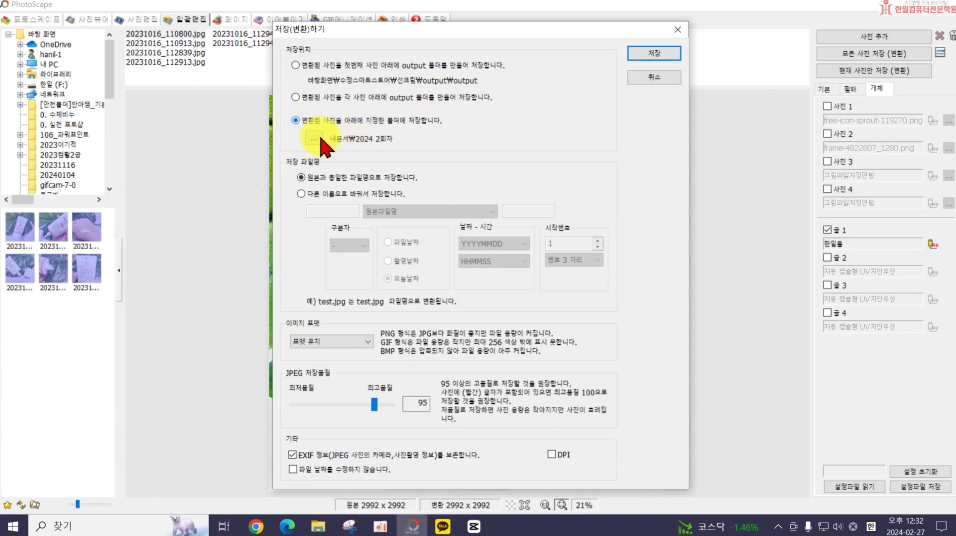
left_click(673, 53)
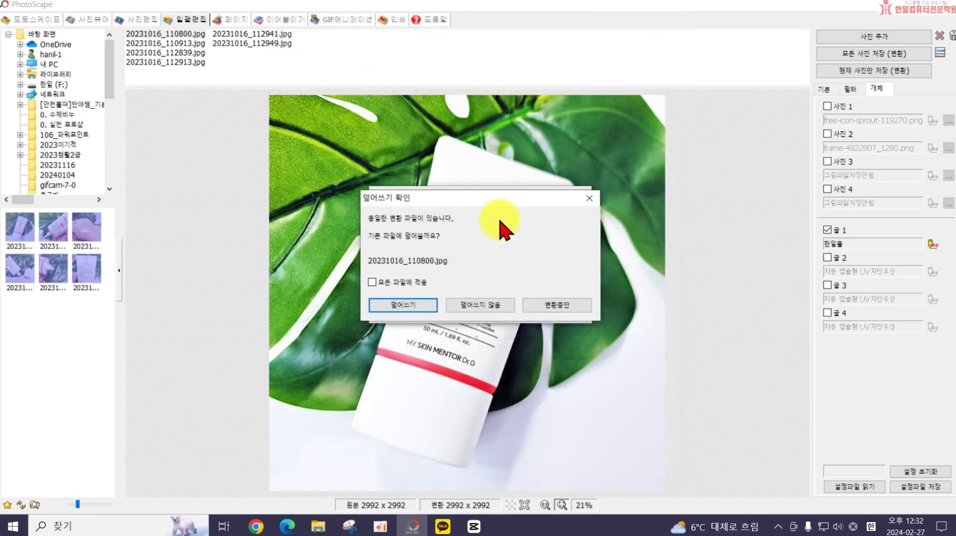
left_click(385, 305)
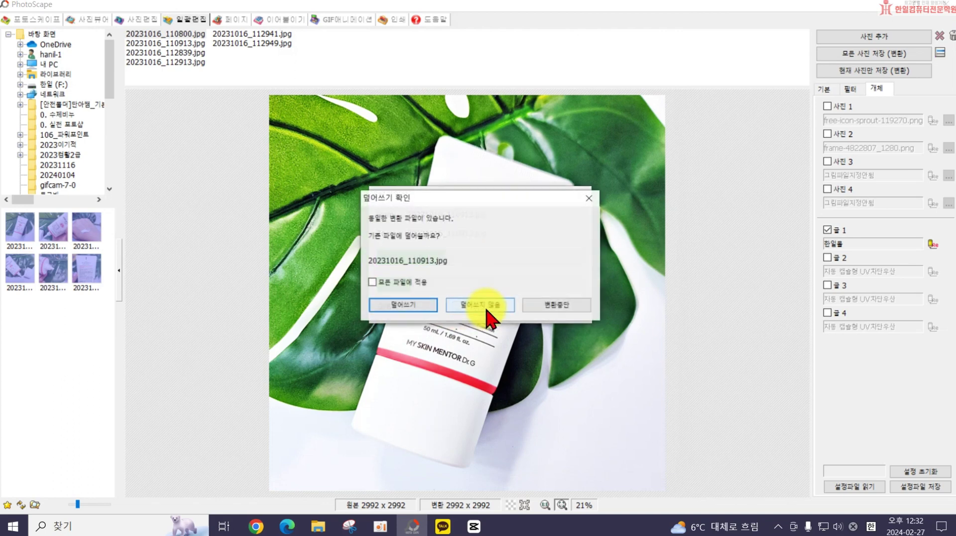
left_click(398, 303)
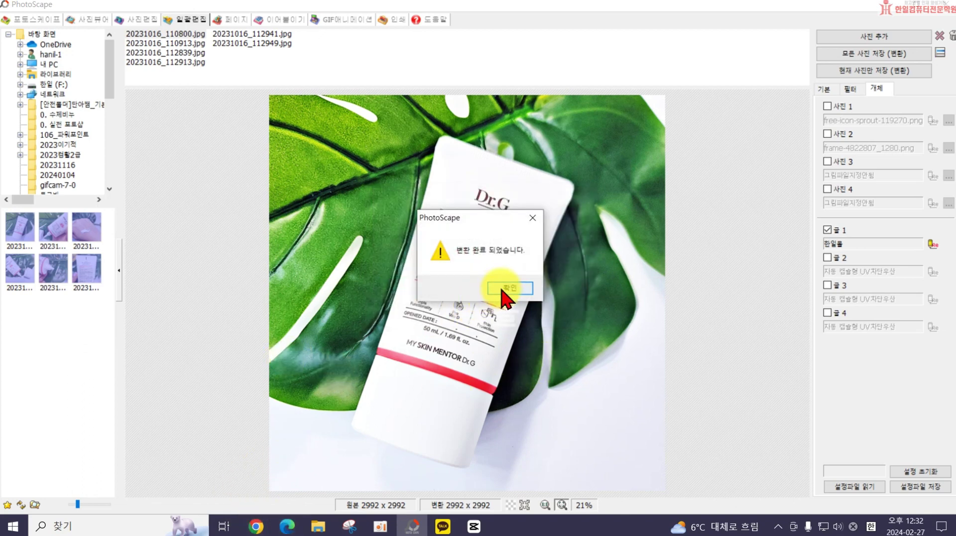
left_click(505, 312)
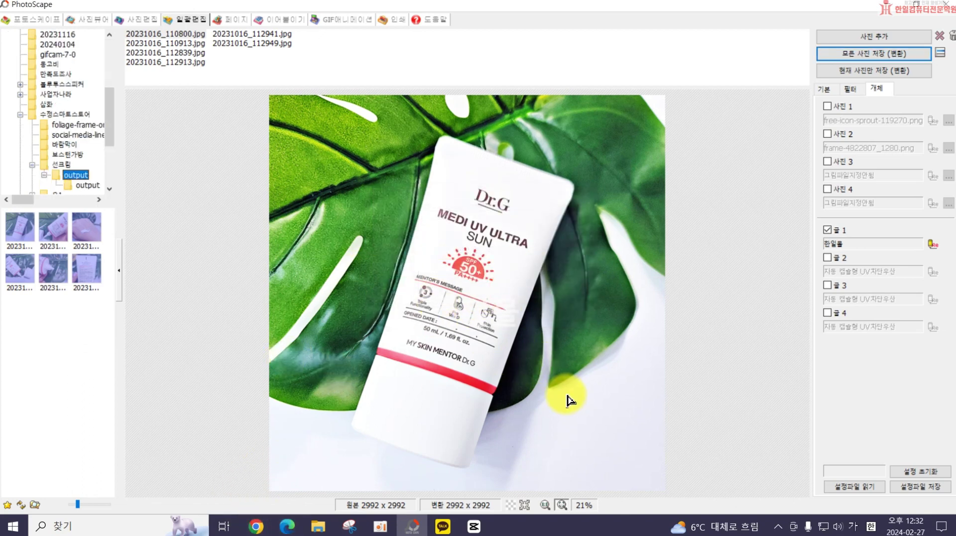
Step: Start a page (페이지) collage and set its size to 860 x 600
left_click(224, 21)
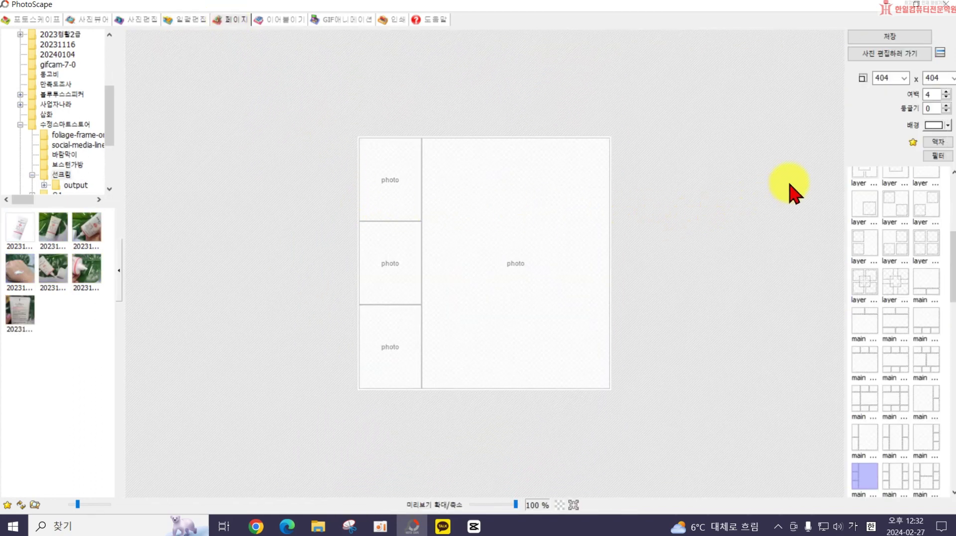
left_click(905, 78)
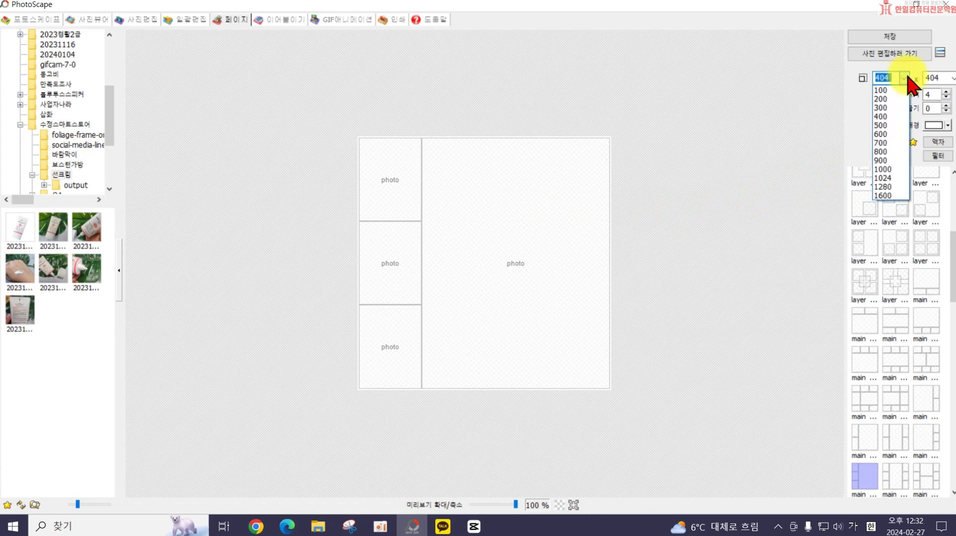
left_click(897, 75)
type("860")
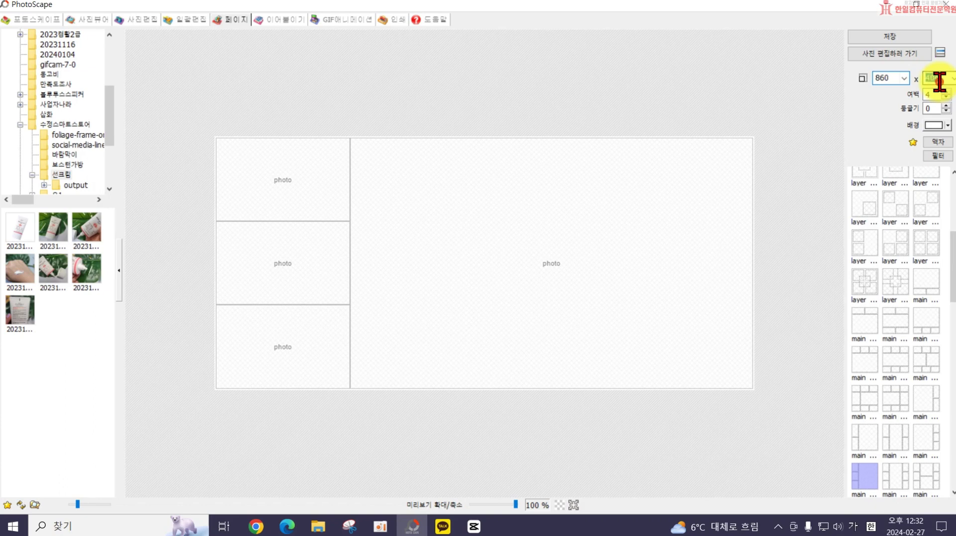
type("600")
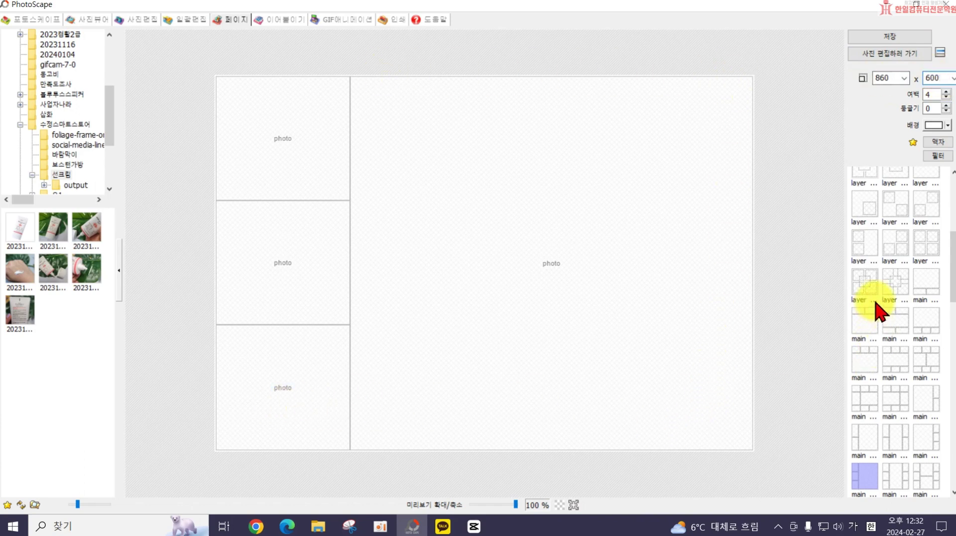
Step: Choose the page layout with one large photo frame above three small frames
scroll(874, 284, "up", 5)
scroll(896, 318, "down", 2)
scroll(891, 318, "down", 3)
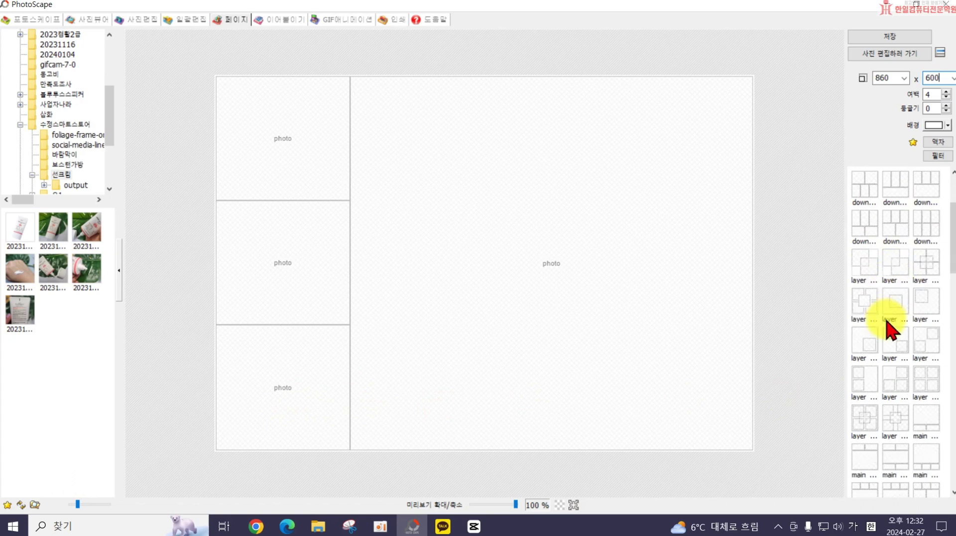
left_click(918, 394)
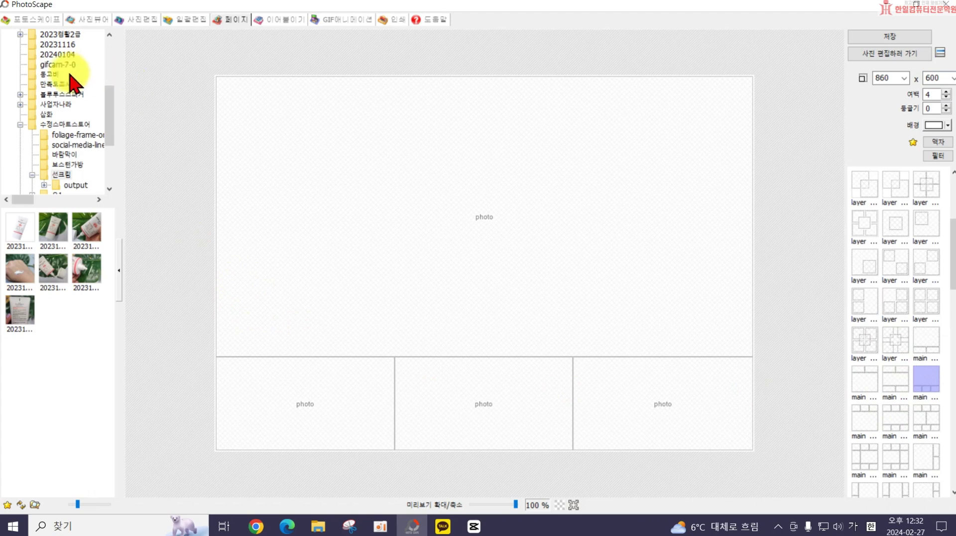
Step: Open the 2024 2회차 folder inside the documents (문서) library as the photo source
scroll(70, 82, "up", 4)
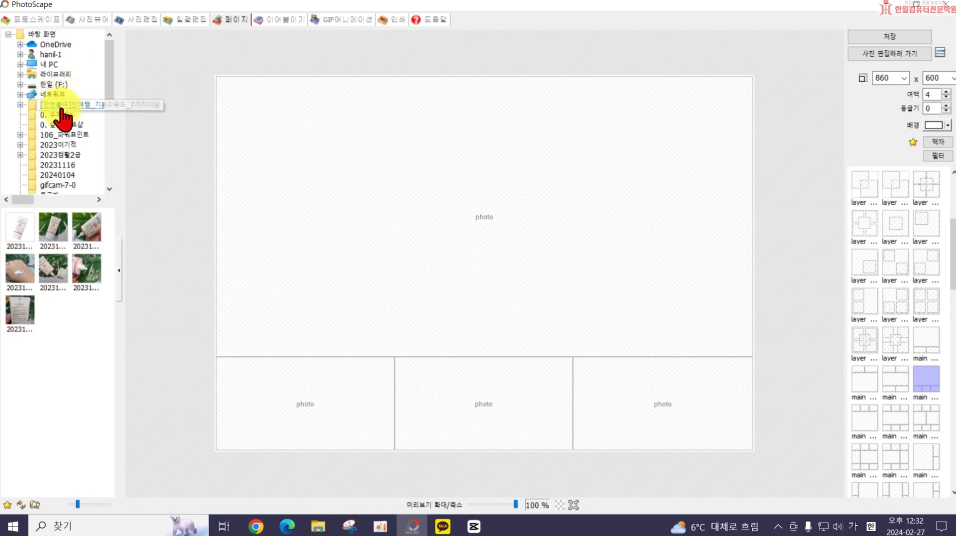
left_click(20, 74)
left_click(52, 84)
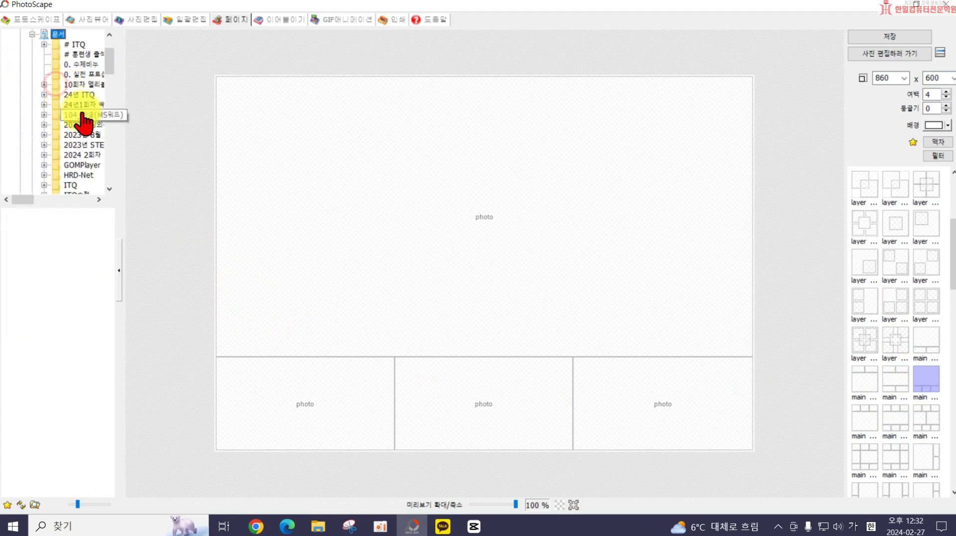
scroll(85, 125, "down", 5)
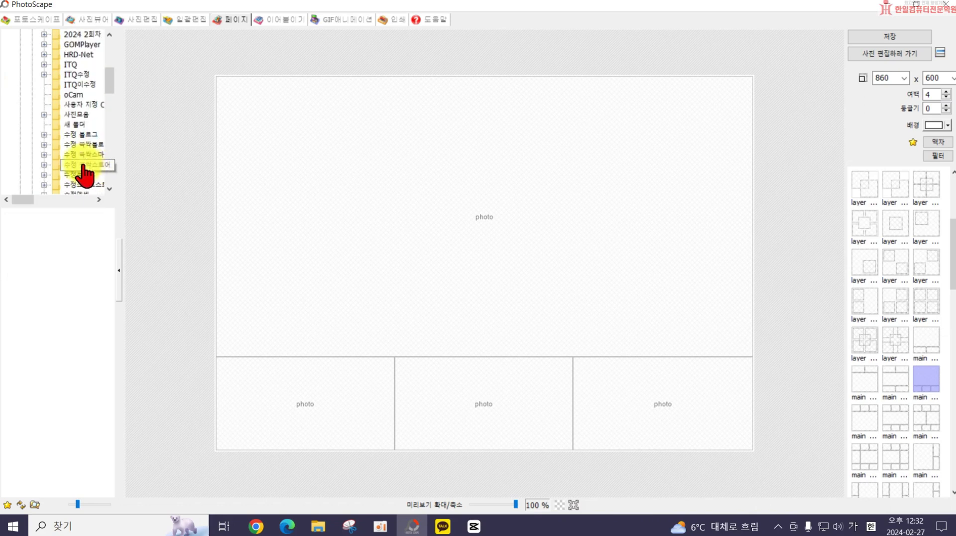
scroll(80, 164, "down", 3)
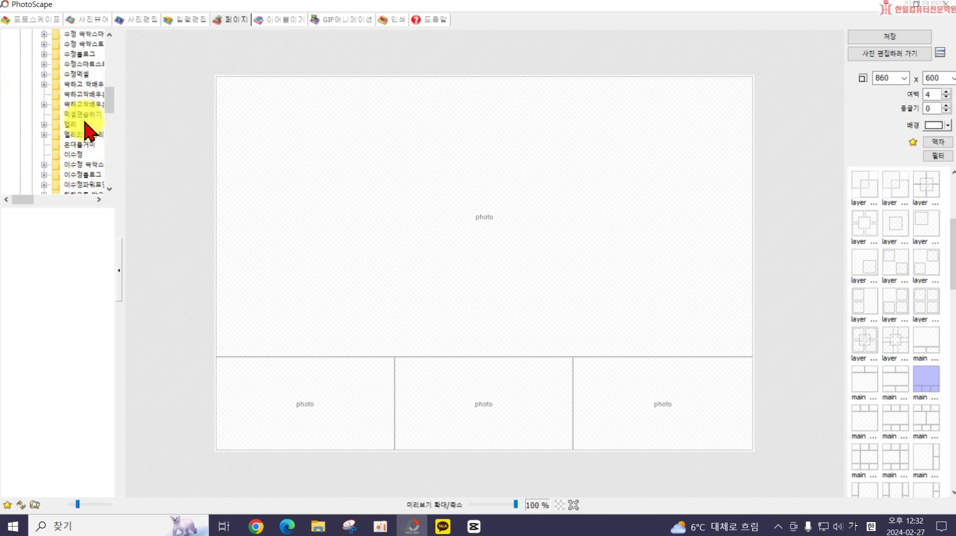
scroll(82, 110, "up", 3)
scroll(92, 154, "down", 4)
scroll(80, 129, "up", 8)
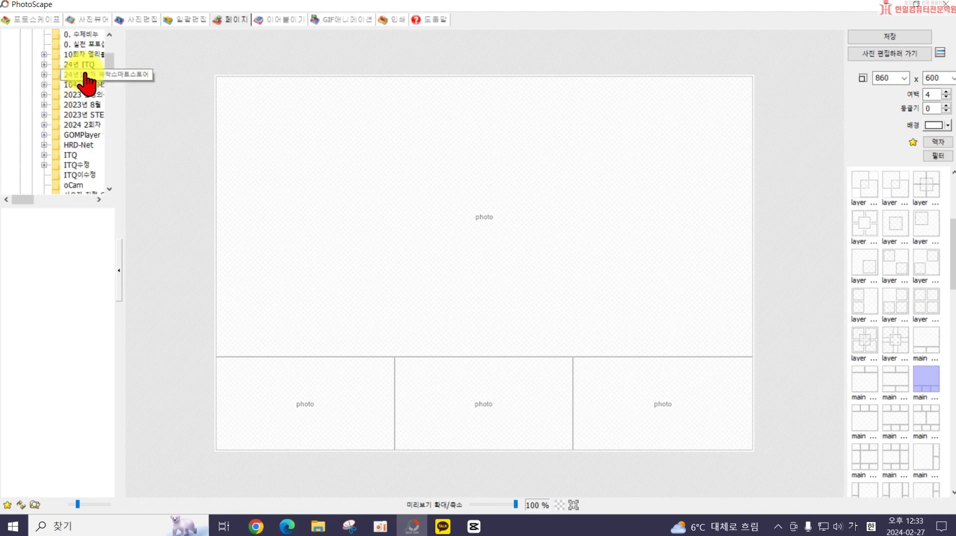
left_click(80, 125)
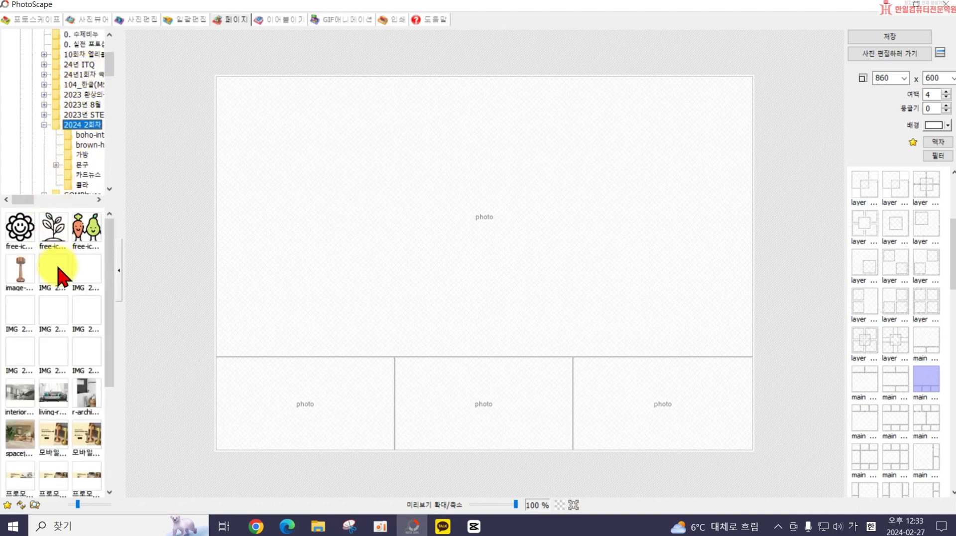
Step: Place the staircase living-room photo in the large frame, and the gray-sofa and green-wall photos in the first two lower frames
scroll(54, 284, "down", 1)
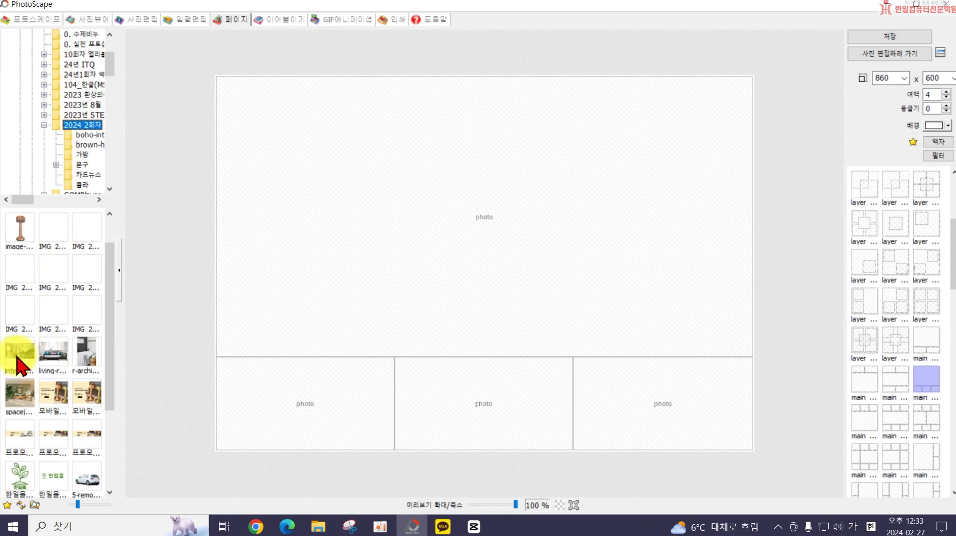
left_click_drag(329, 297, 330, 296)
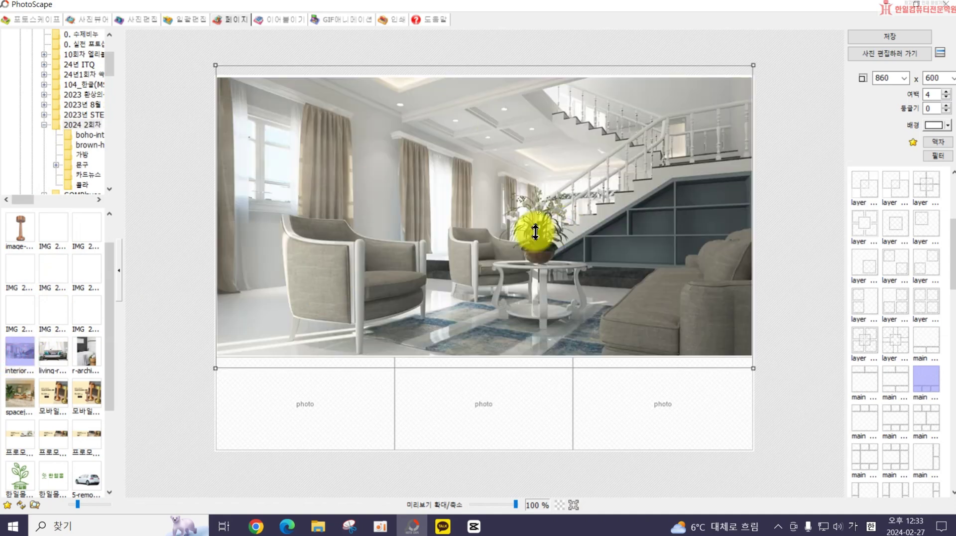
left_click(55, 356)
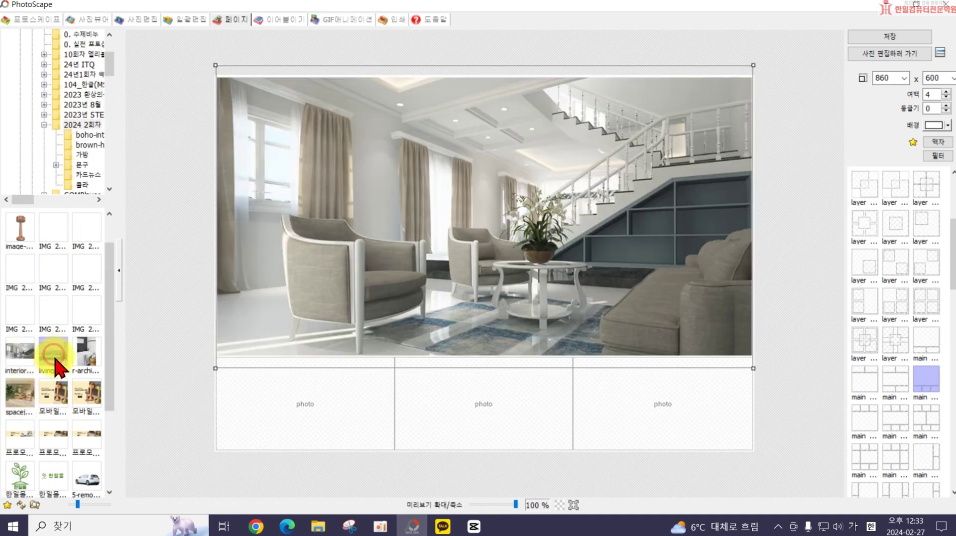
left_click_drag(276, 416, 276, 415)
left_click_drag(19, 393, 454, 413)
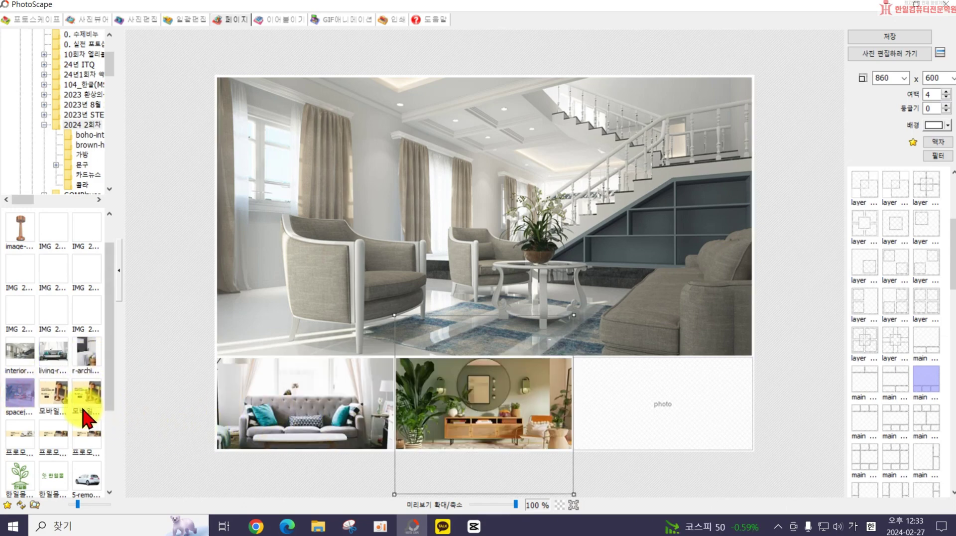
Step: Place the bathtub photo in the last lower frame and shift it within the frame
scroll(82, 421, "down", 2)
scroll(87, 438, "up", 2)
left_click_drag(87, 350, 662, 423)
left_click_drag(739, 388, 692, 398)
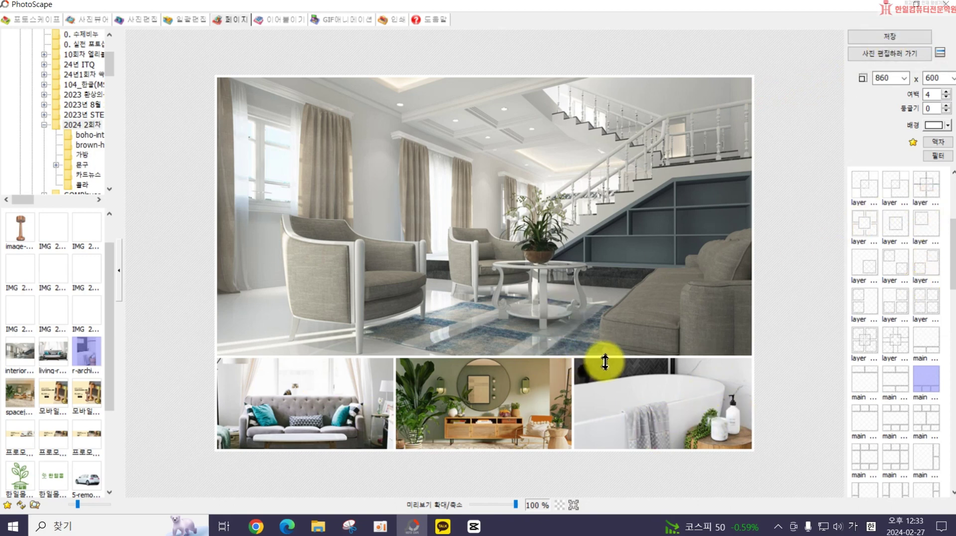
Step: Compare page margins (여백) including 0 and settle on a margin of 2
left_click(947, 91)
left_click(946, 92)
left_click(945, 98)
left_click(946, 98)
left_click(946, 98)
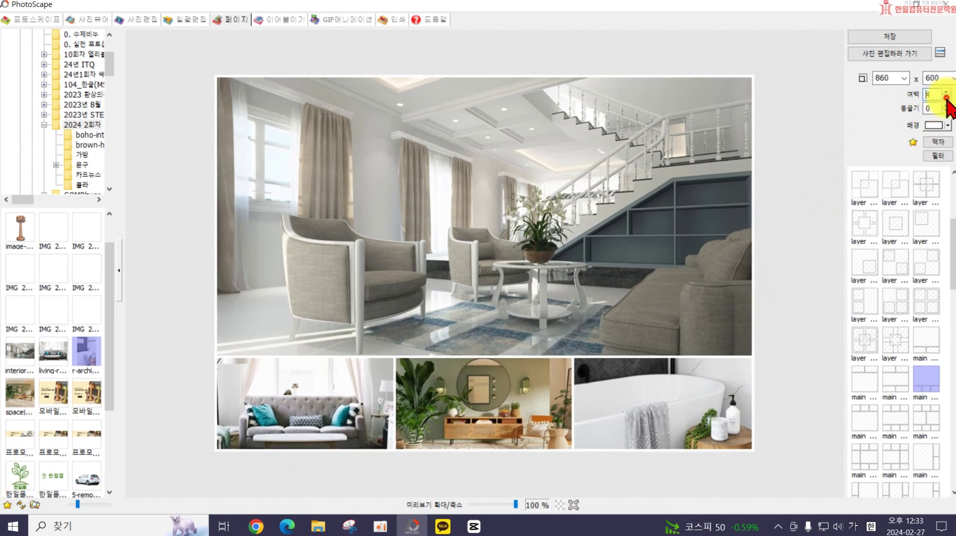
left_click(946, 97)
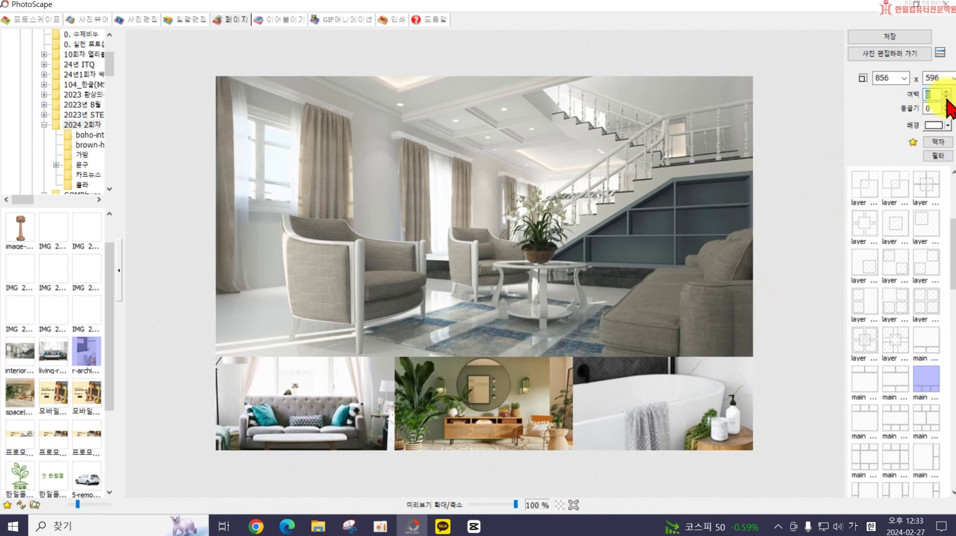
left_click(946, 91)
left_click(947, 91)
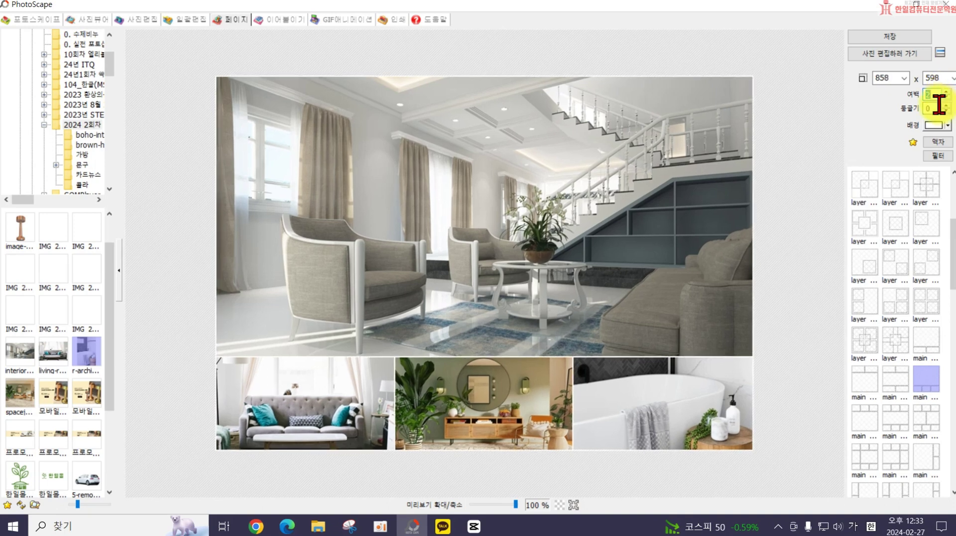
Step: Try an orange page background, set it back to white, and look over the available photo filters without applying one
left_click(940, 126)
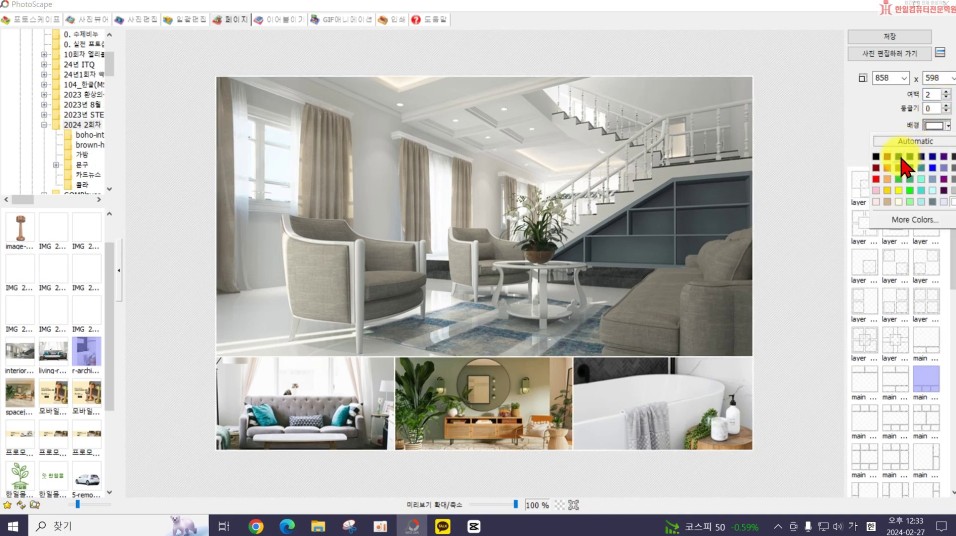
left_click(888, 168)
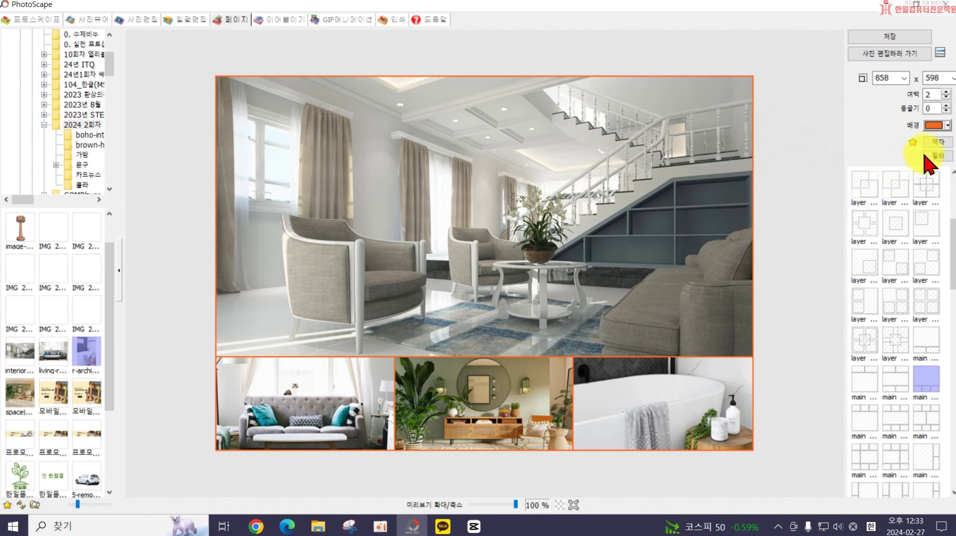
left_click(942, 126)
left_click(949, 200)
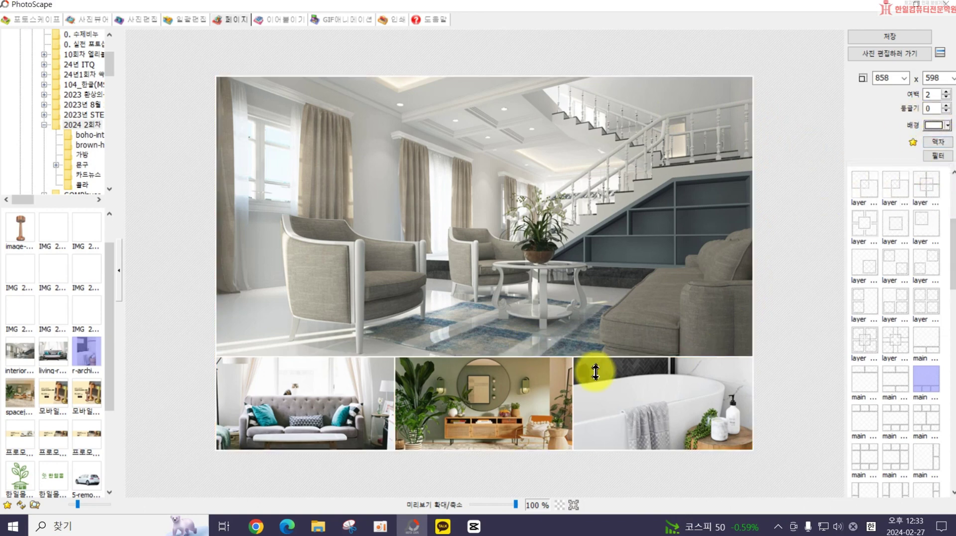
left_click(943, 157)
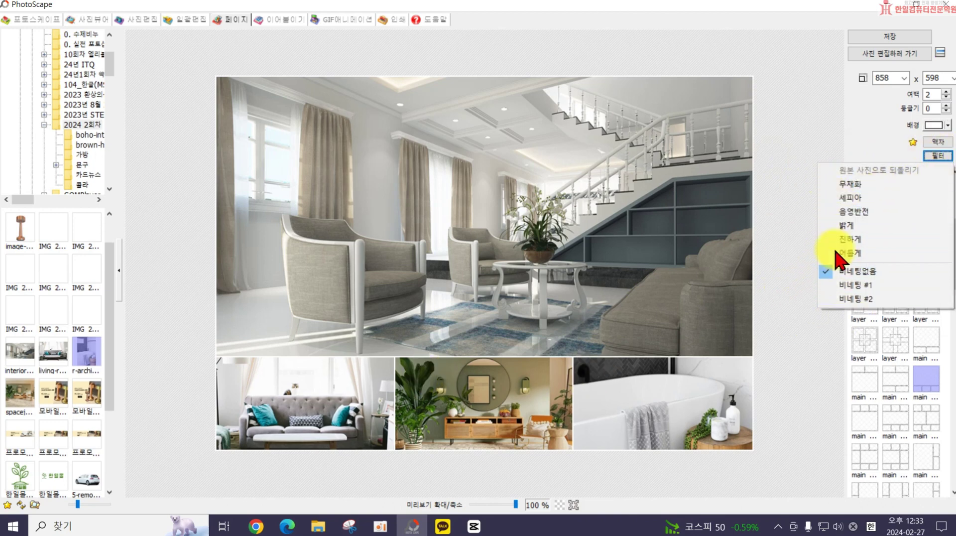
left_click(798, 241)
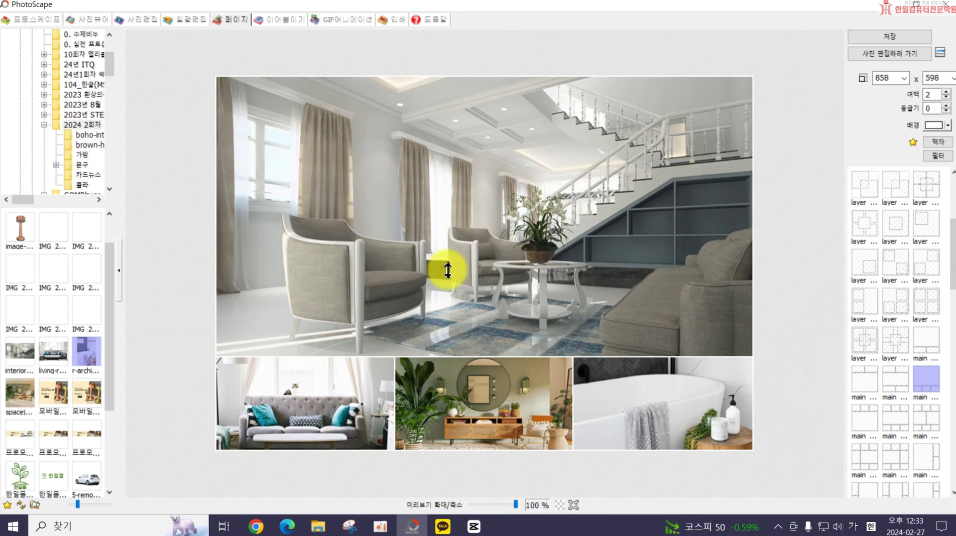
Step: Send the collage to photo editing, discarding the previous photo's unsaved edits, and add the text 한일 인테리어 with increased opacity
left_click(874, 56)
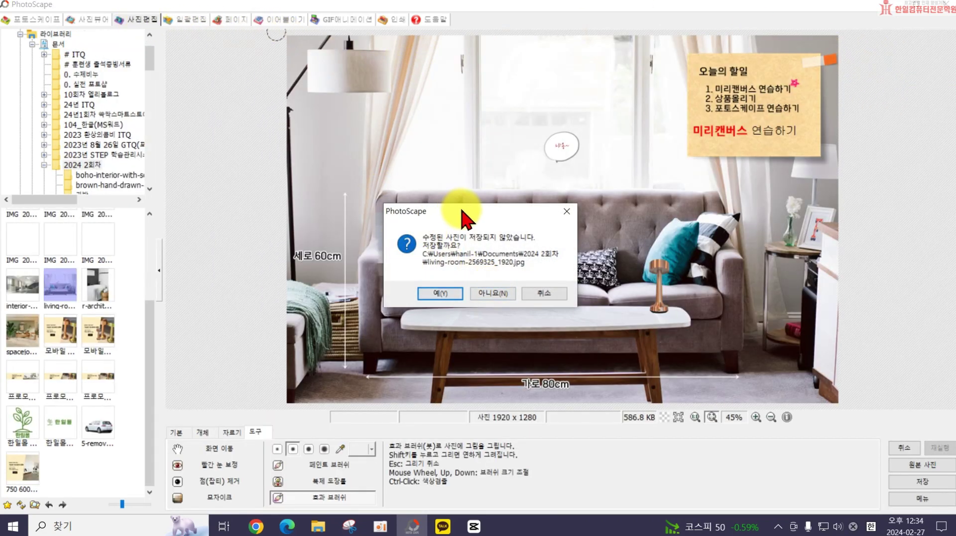
left_click(493, 293)
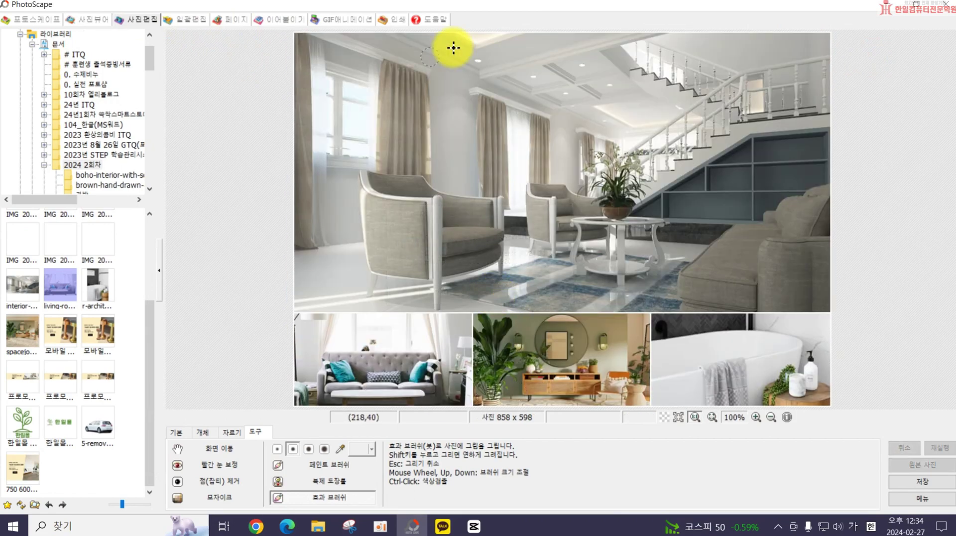
left_click(202, 431)
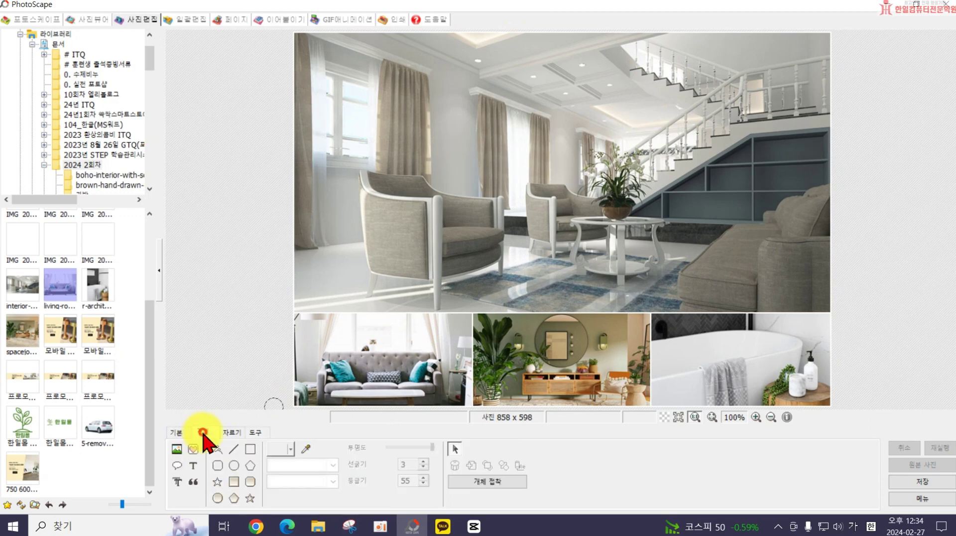
left_click(193, 466)
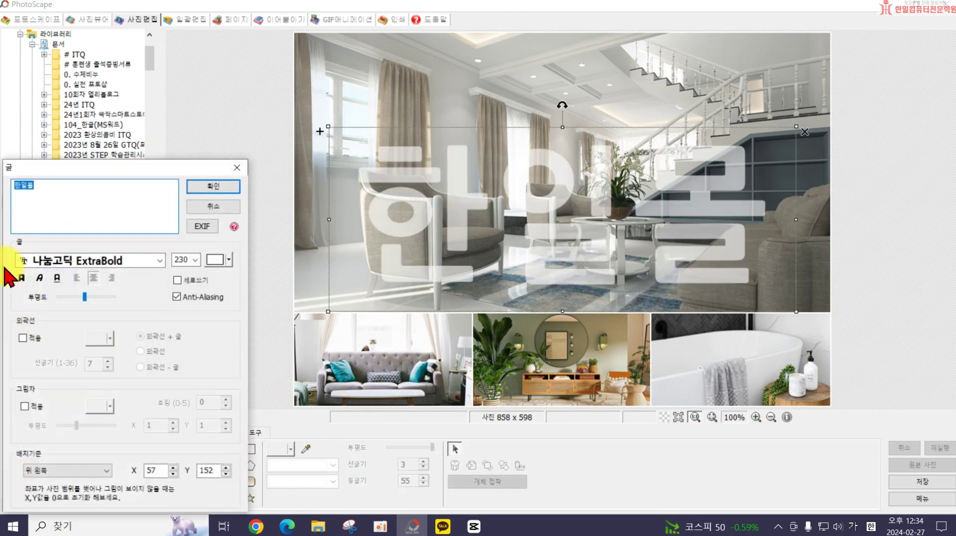
type("한일 인테리어")
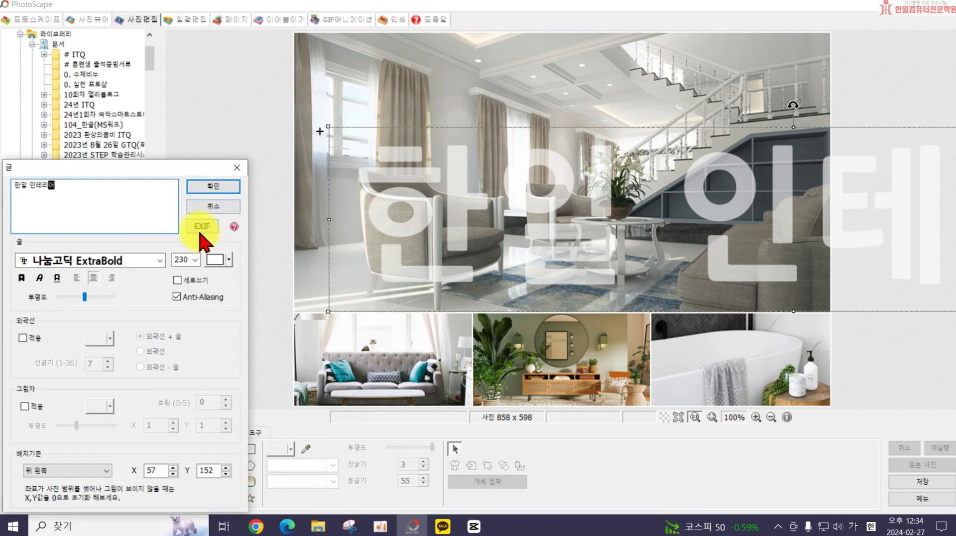
left_click(101, 294)
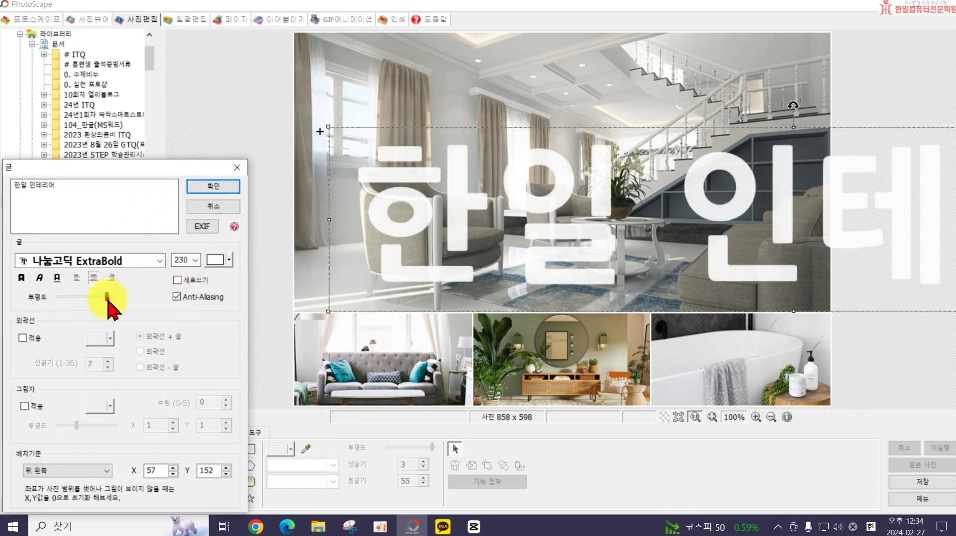
left_click(199, 187)
Step: Shrink the 한일 인테리어 text to about size 91 and move it over the lower part of the large photo
left_click_drag(328, 128, 620, 271)
left_click_drag(846, 265, 374, 221)
left_click_drag(328, 266, 438, 232)
left_click_drag(497, 207, 424, 272)
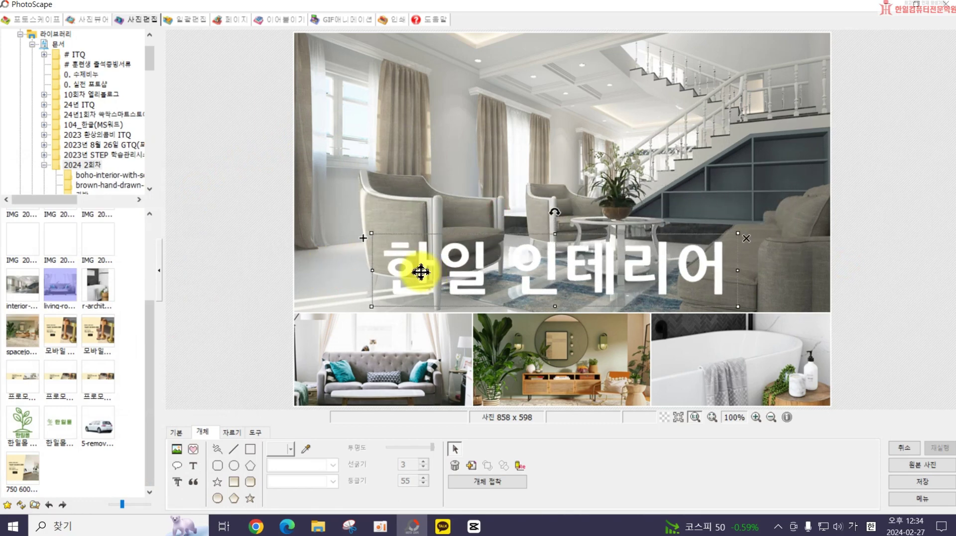
Step: Apply an outline to the 한일 인테리어 text, try black, and settle on dark gray
double_click(421, 272)
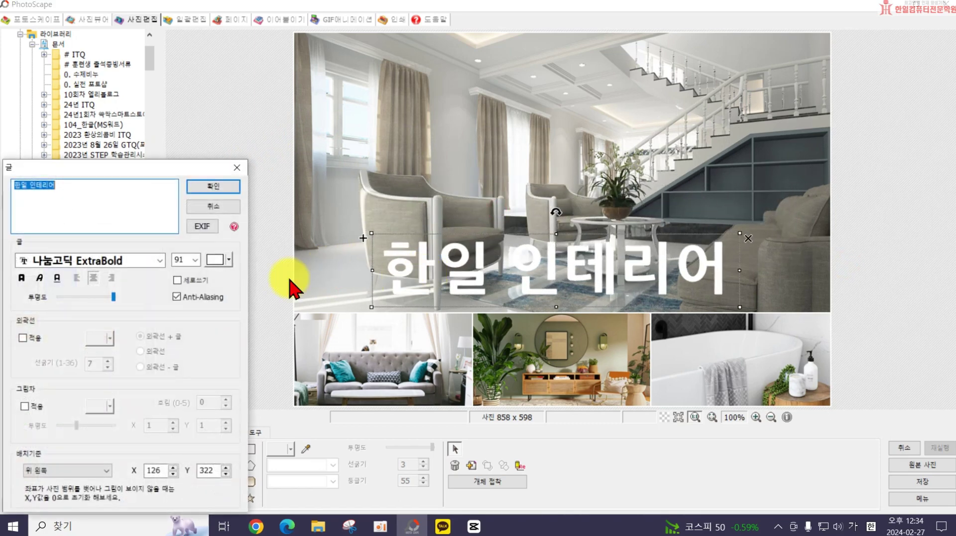
left_click(22, 338)
left_click(104, 339)
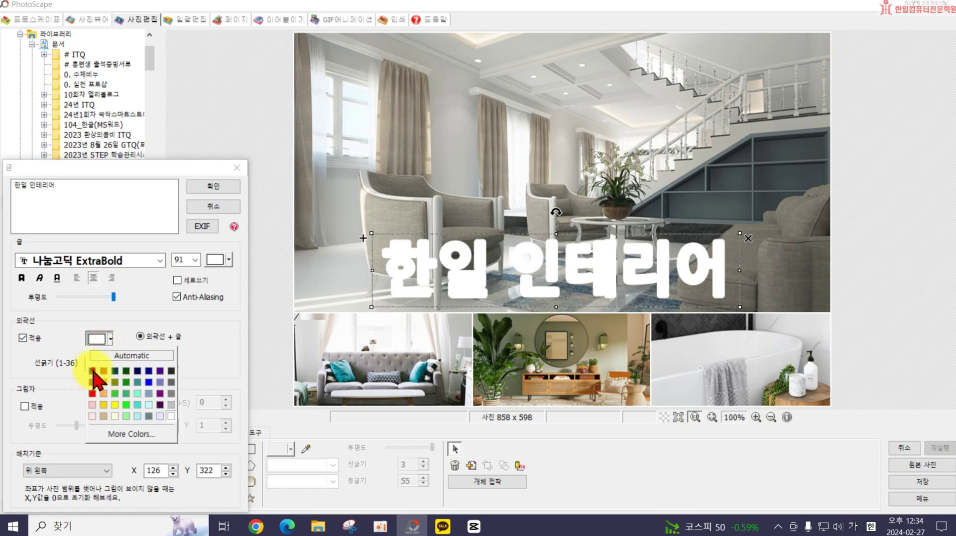
left_click(93, 371)
left_click(106, 337)
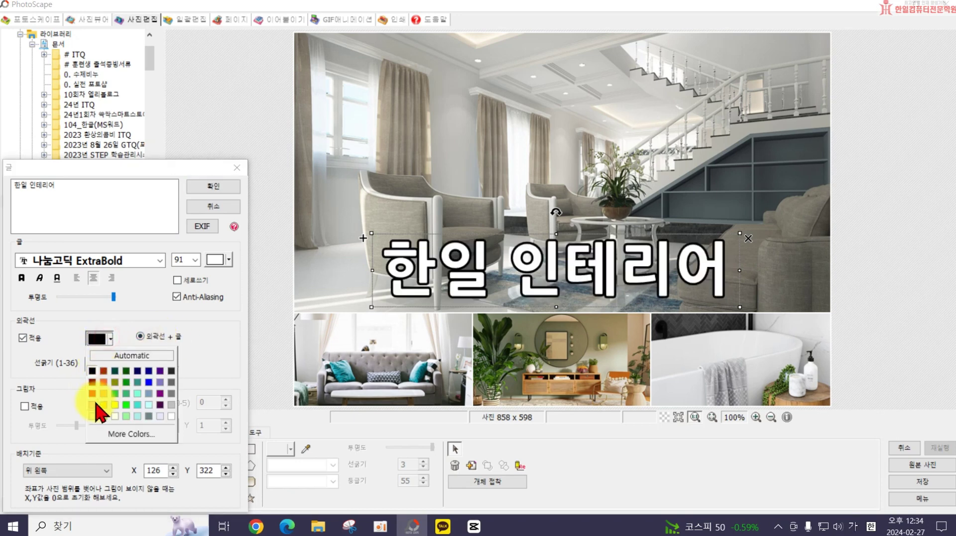
left_click(171, 381)
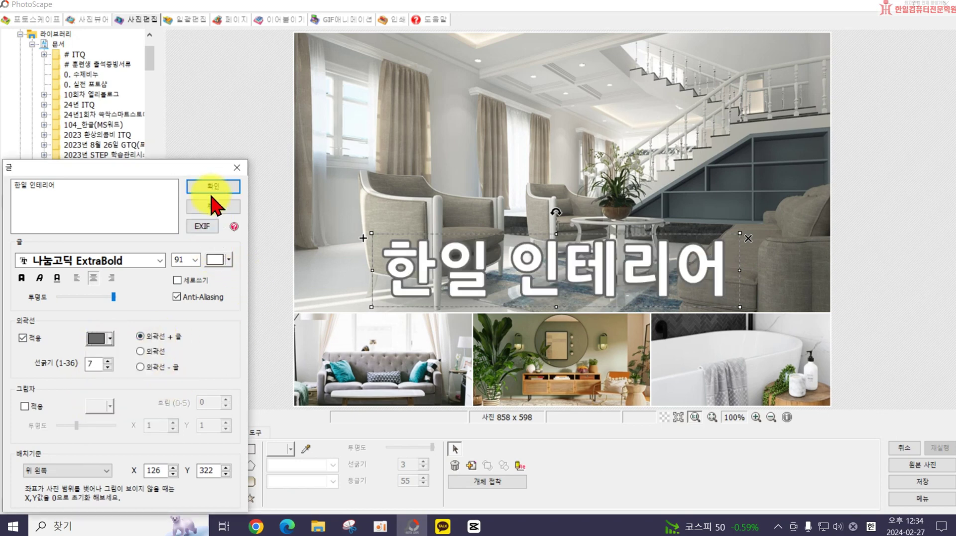
Step: Set the 한일 인테리어 font to 더잠실 6 ExtraBold and move the text slightly closer to the large photo's lower edge
left_click(159, 260)
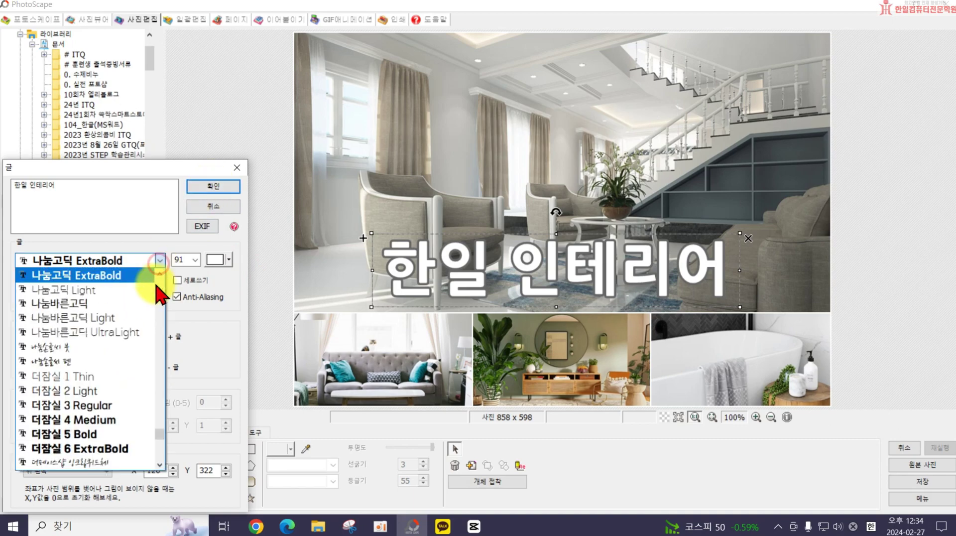
scroll(89, 411, "down", 1)
left_click(88, 405)
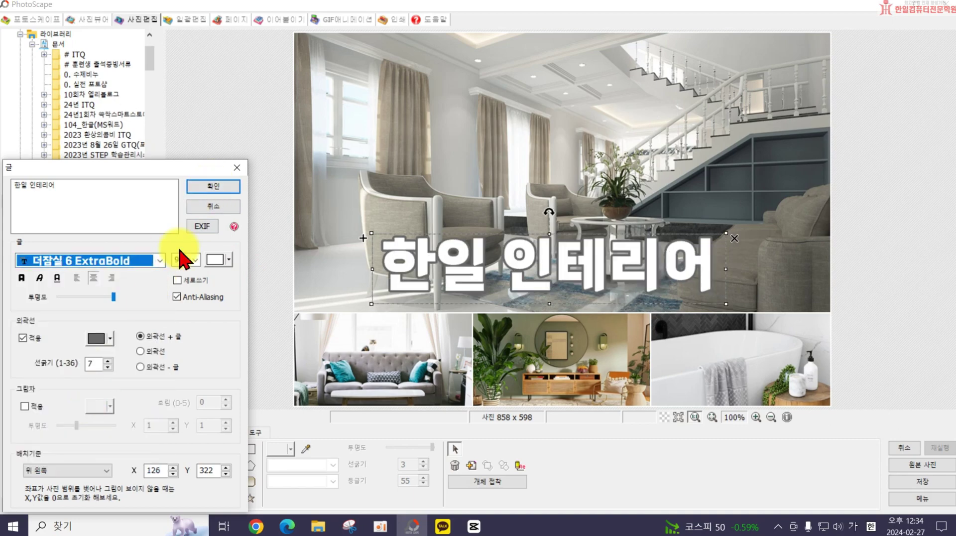
left_click(213, 200)
left_click_drag(470, 277, 485, 293)
left_click(251, 310)
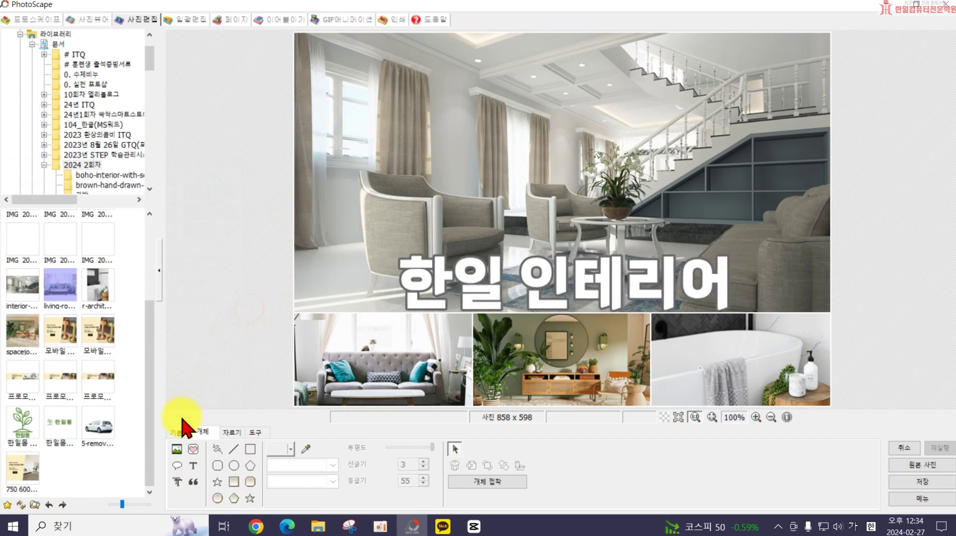
Step: Add a second text object reading 아름다운 집의 품격 above the 한일 인테리어 title
left_click(128, 206)
key("ctrl+a")
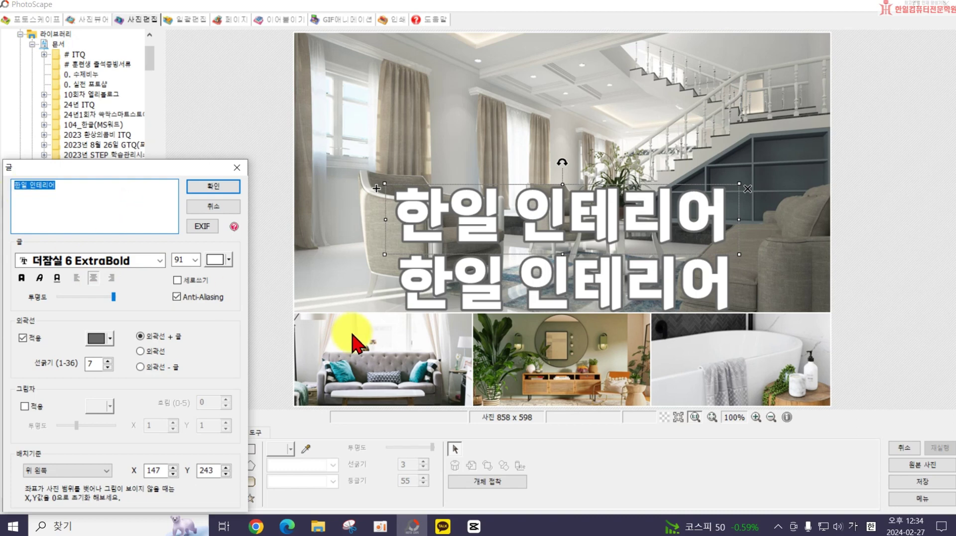
type("아름다운 집의 ")
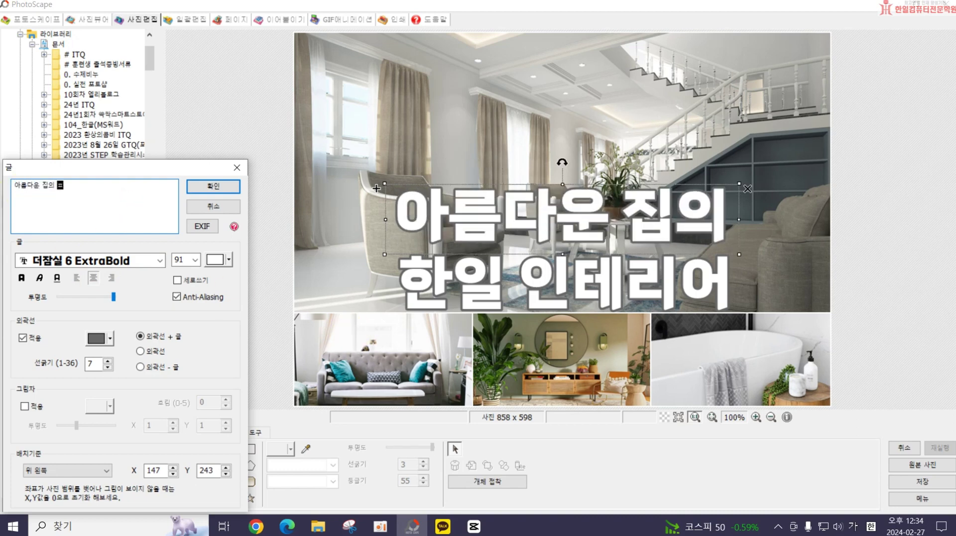
type("풍격")
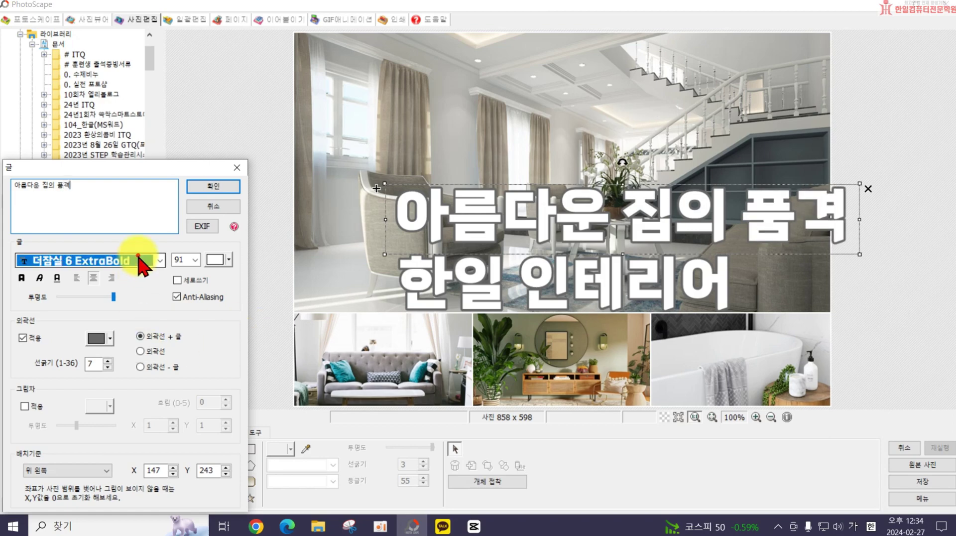
Step: Set the 아름다운 집의 품격 text's font to 휴먼아미체 and turn off its outline
left_click(160, 260)
scroll(110, 413, "down", 5)
scroll(109, 417, "down", 1)
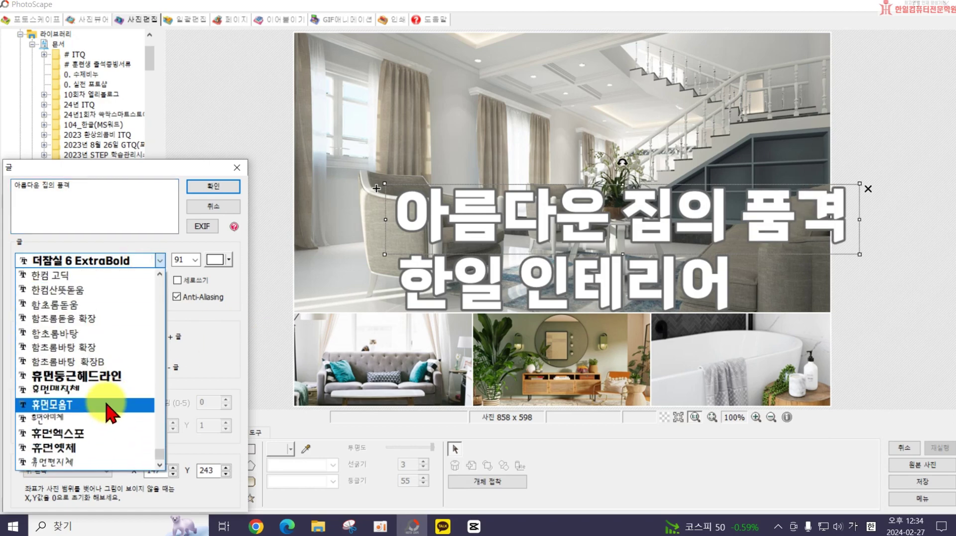
left_click(84, 419)
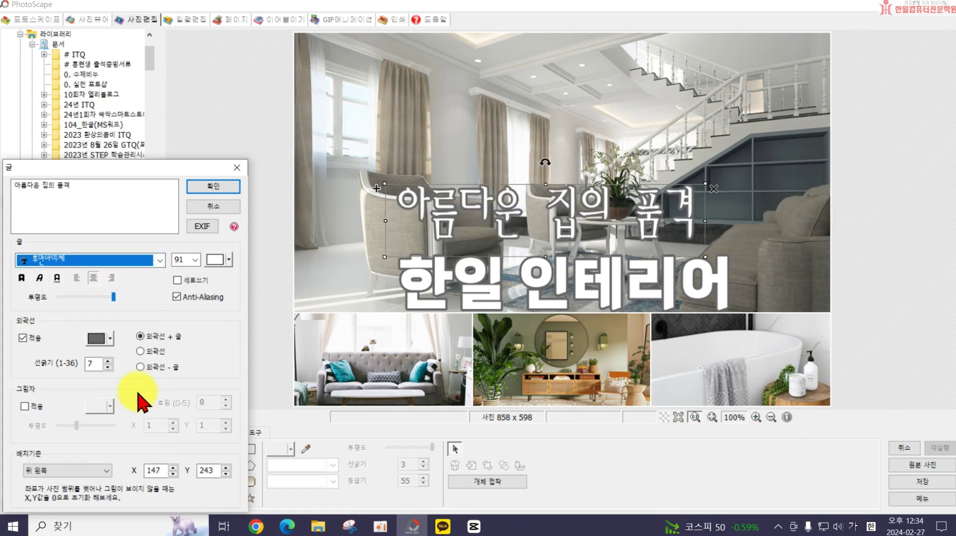
left_click(23, 338)
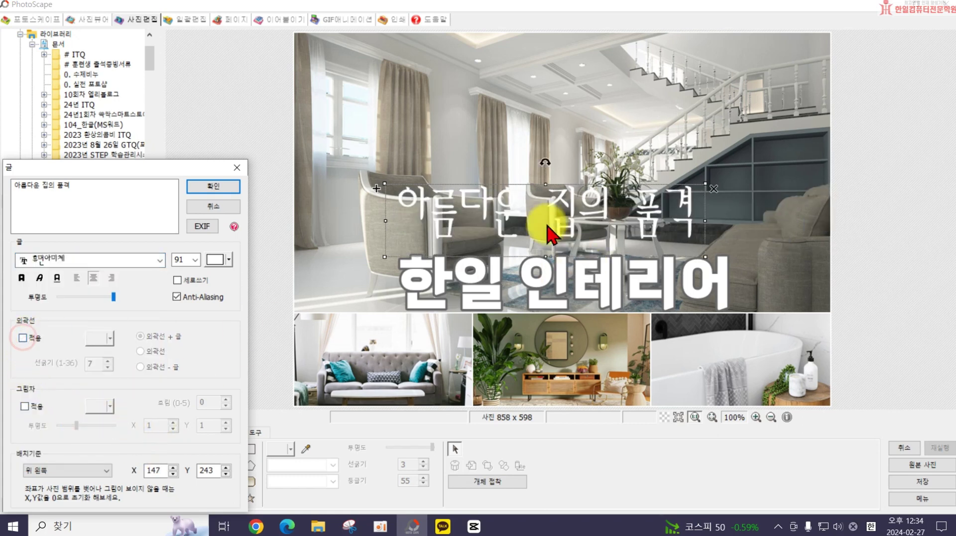
Step: Change the 아름다운 집의 품격 font to 휴먼편지체 and shrink the text to a small tagline just above the title's start
left_click(138, 260)
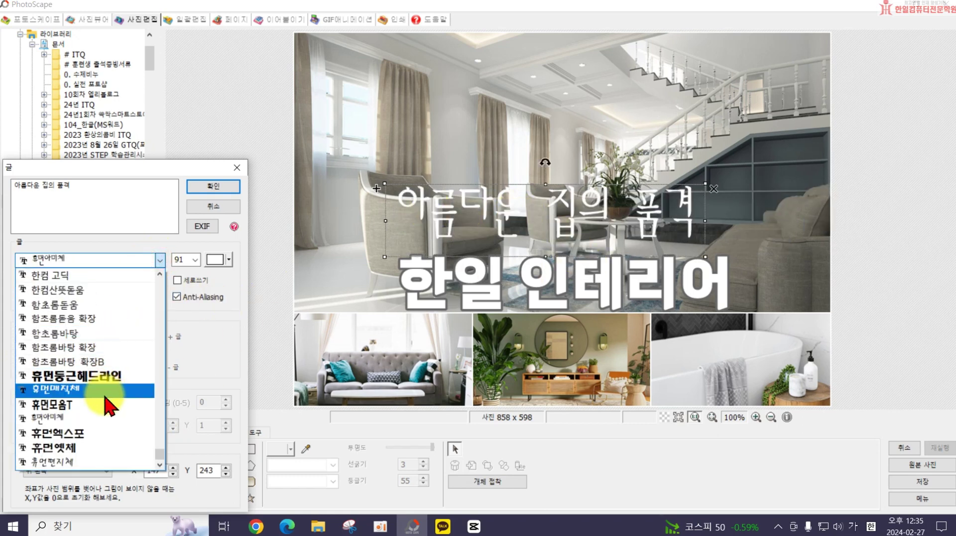
scroll(97, 454, "up", 2)
scroll(97, 454, "down", 3)
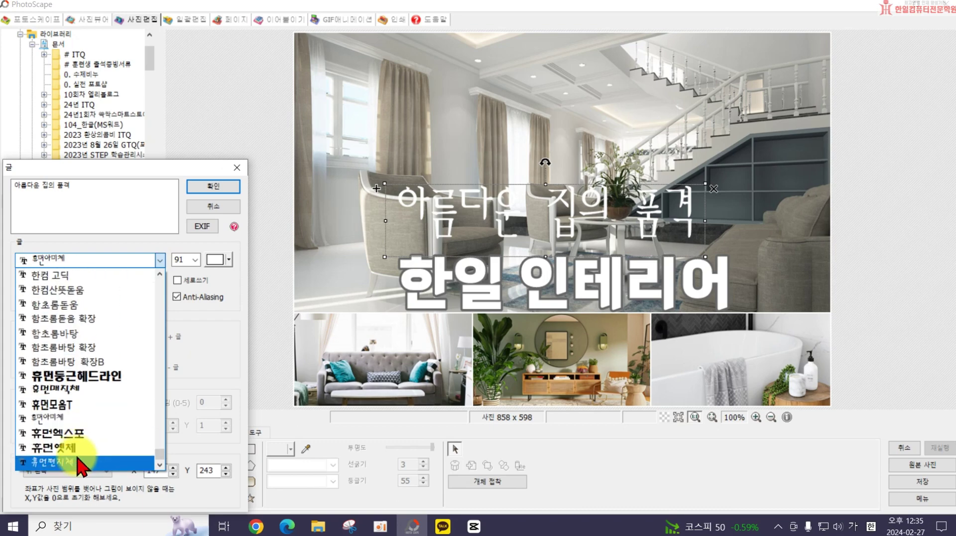
left_click(81, 403)
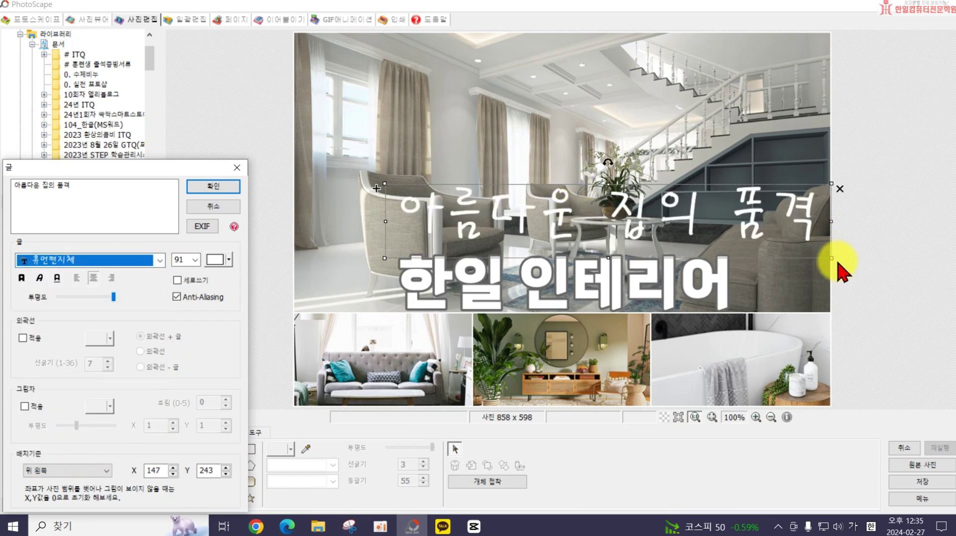
left_click(229, 187)
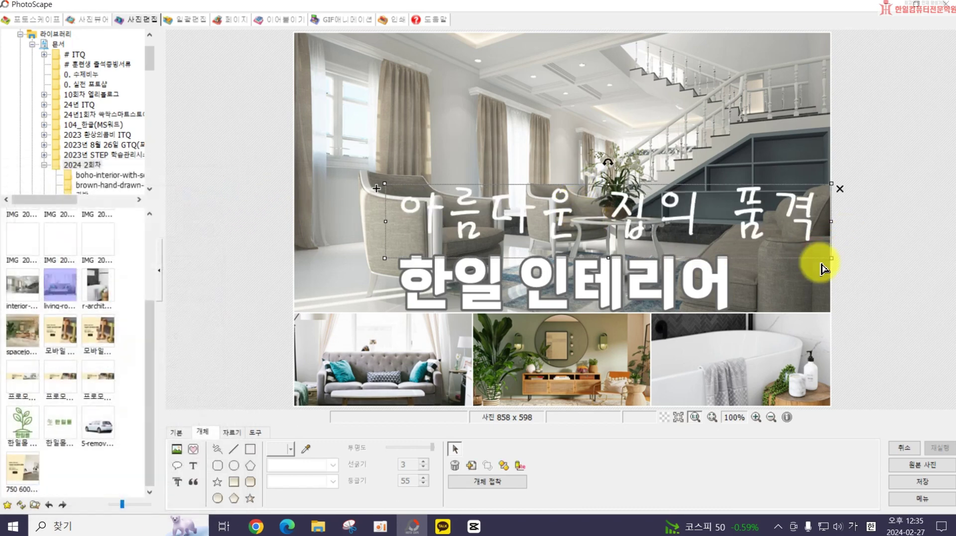
left_click_drag(830, 258, 479, 236)
left_click(461, 177)
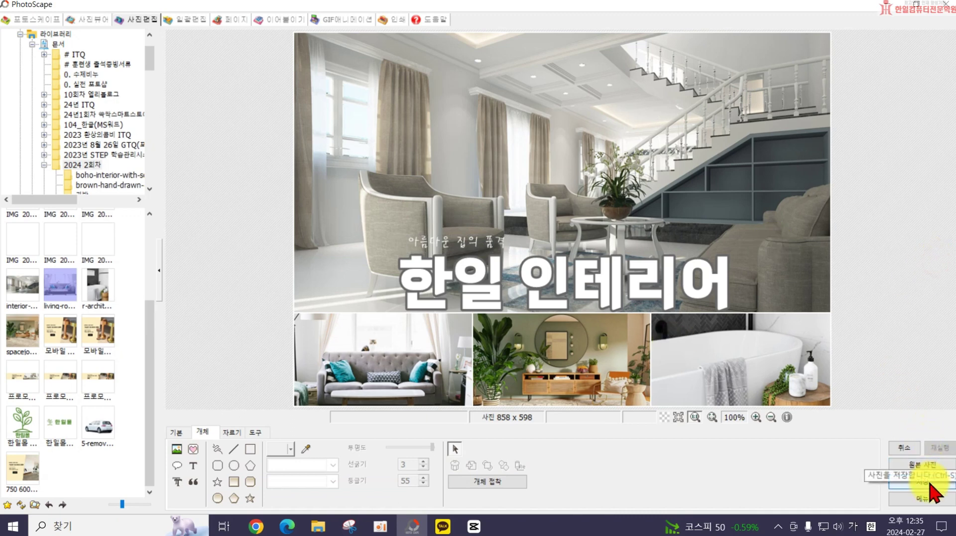
Step: Return to the page collage and browse the other available page layouts
left_click(237, 23)
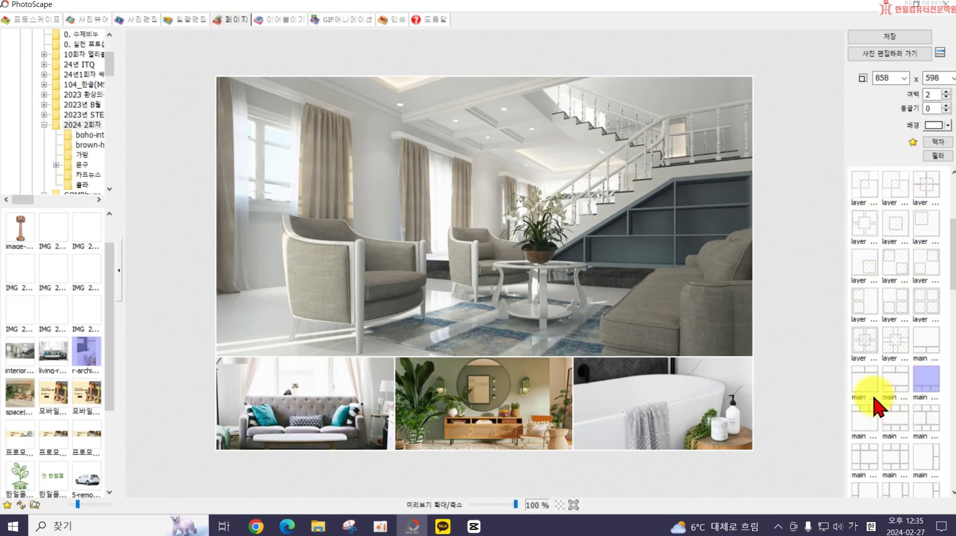
scroll(896, 446, "down", 6)
scroll(896, 435, "down", 2)
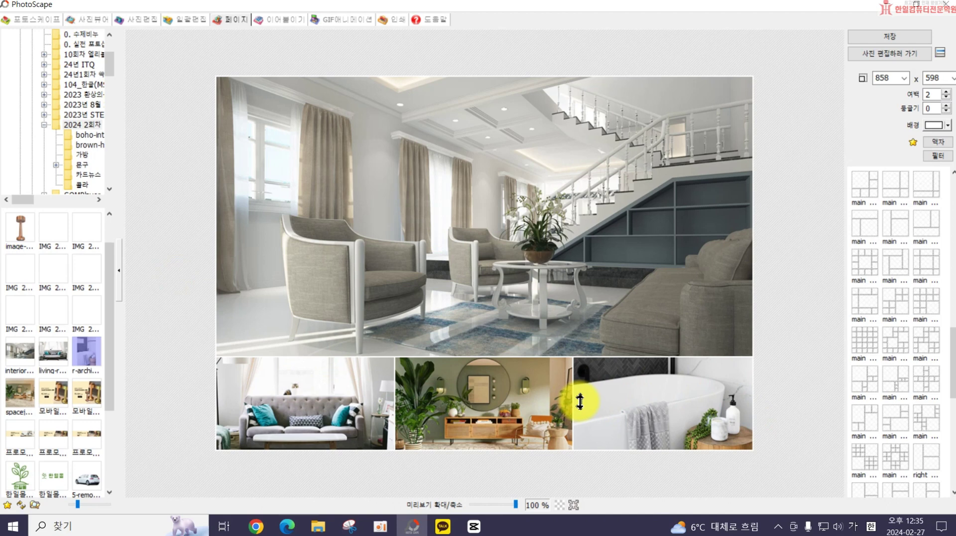
Step: Switch to photo combining (이어붙이기) and open the 2024 2회차 folder inside the 문서 library
left_click(284, 21)
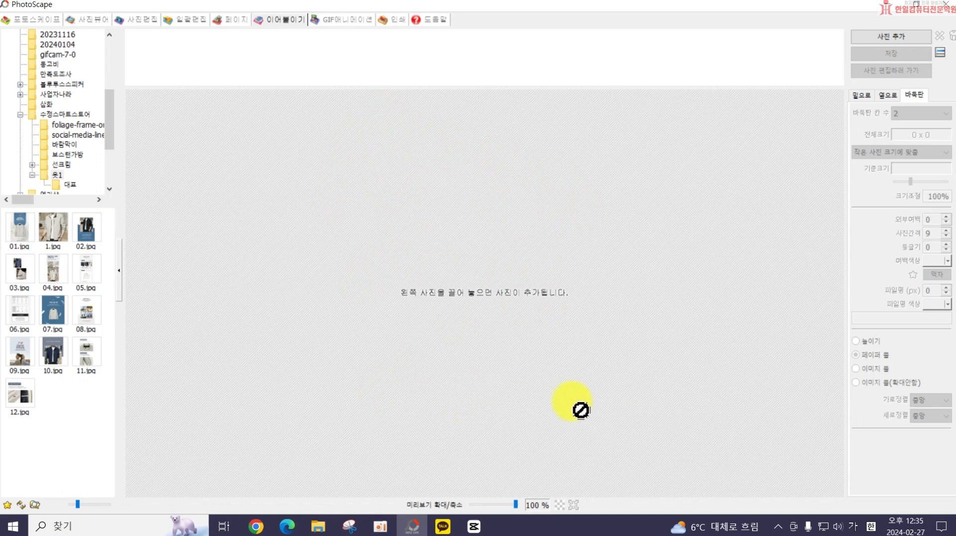
scroll(30, 164, "up", 5)
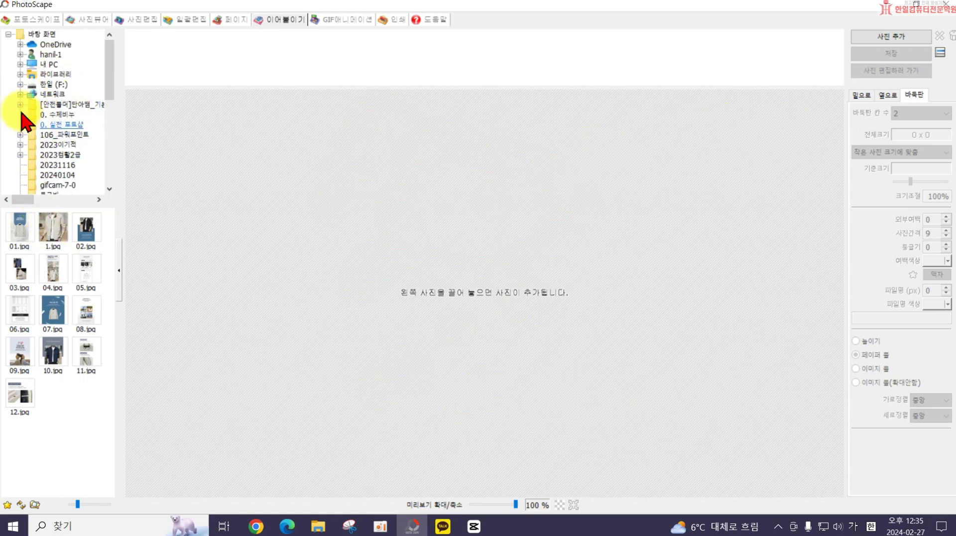
left_click(48, 85)
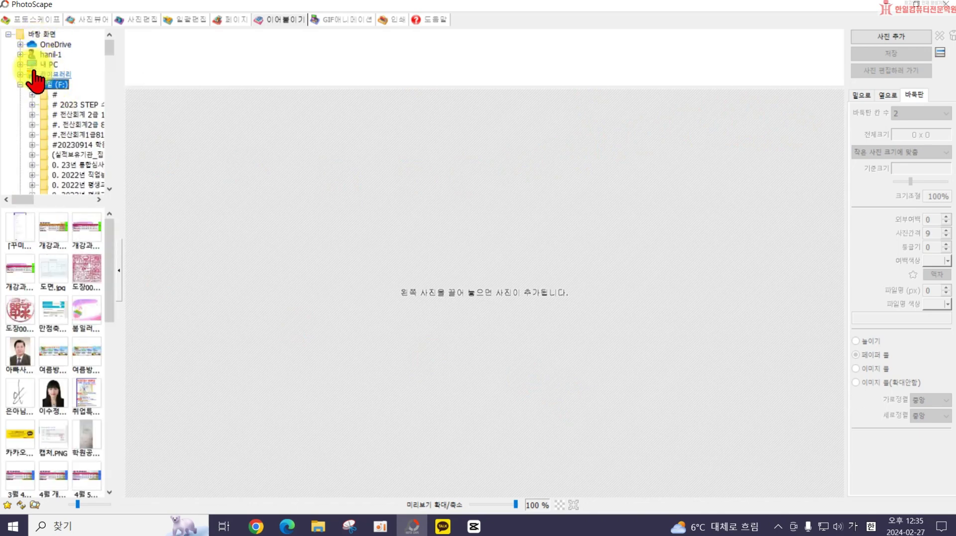
left_click(20, 74)
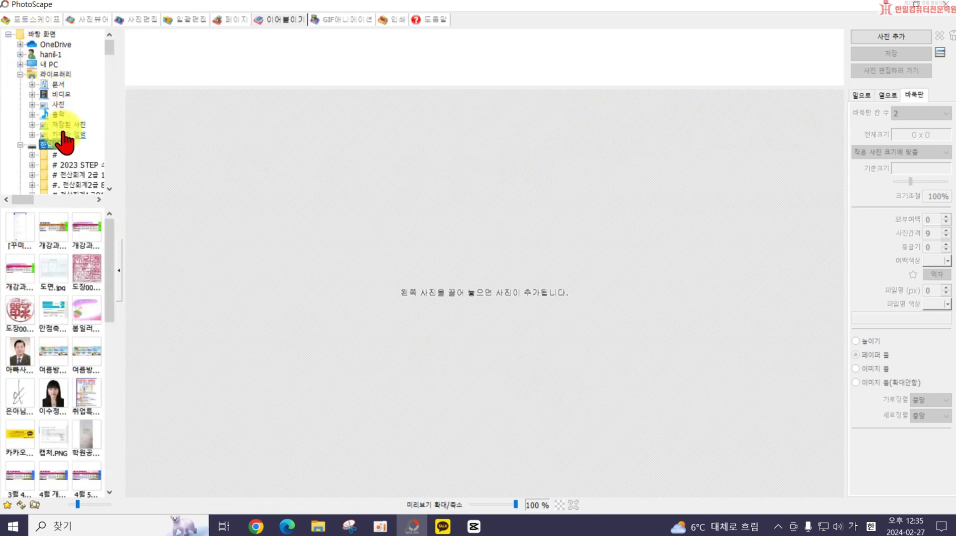
left_click(56, 84)
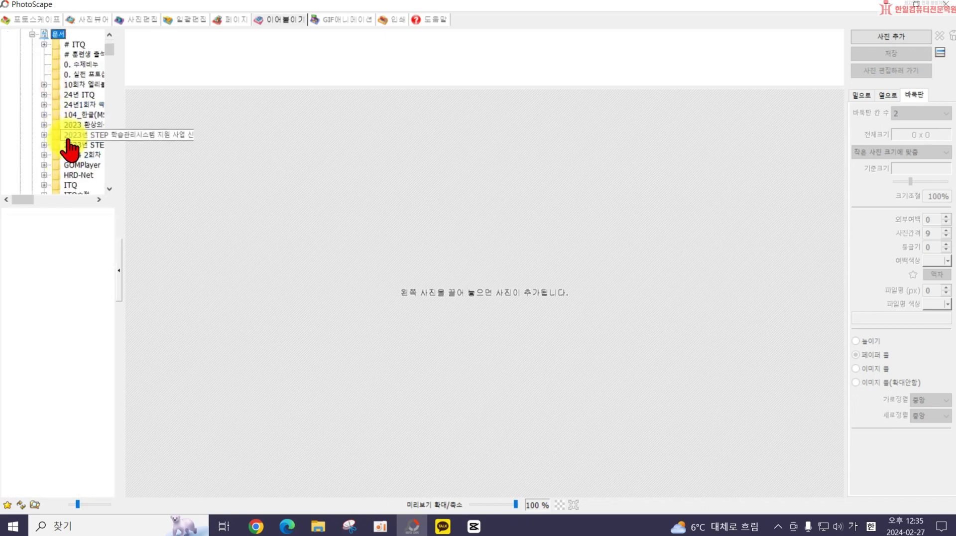
left_click(75, 156)
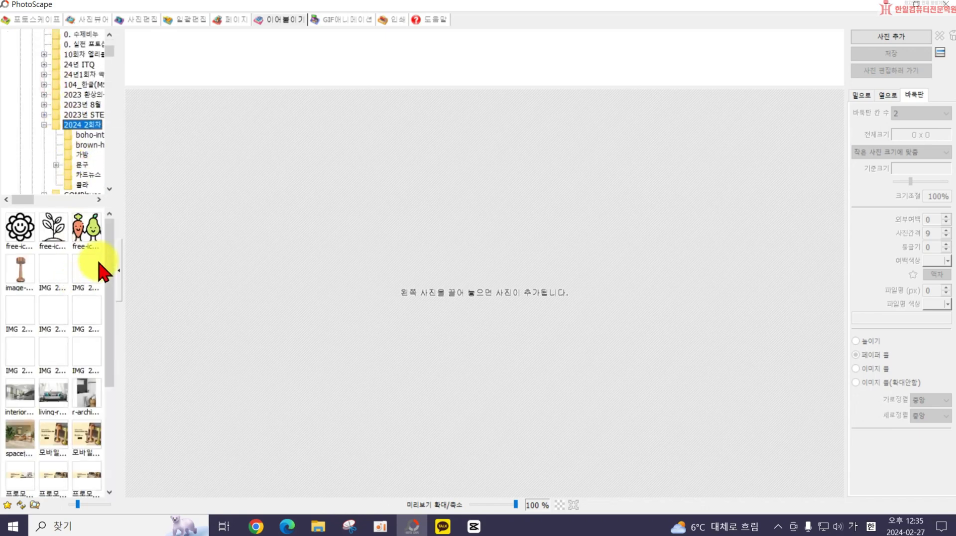
Step: Look through the 2024 2회차 images and open its 문구 subfolder
scroll(96, 309, "down", 5)
scroll(51, 352, "up", 1)
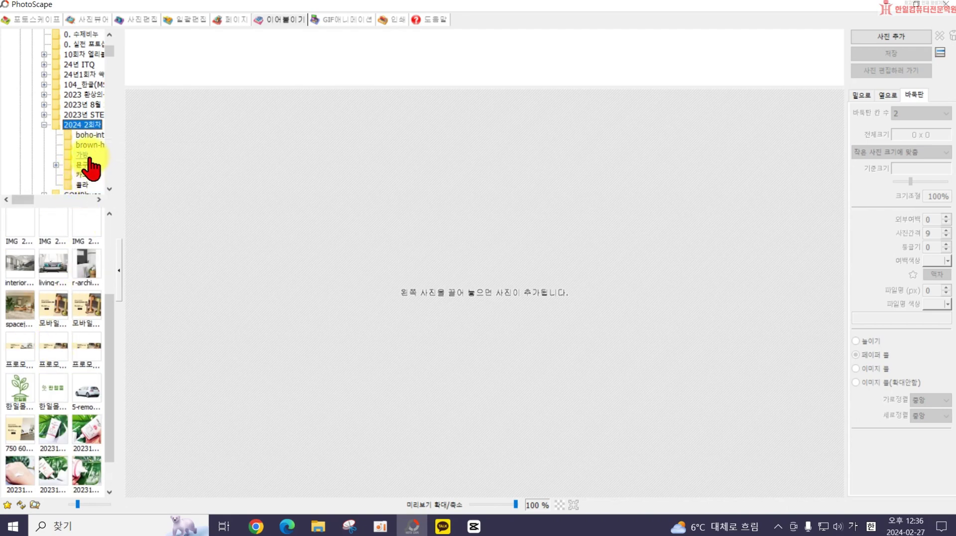
scroll(77, 178, "down", 1)
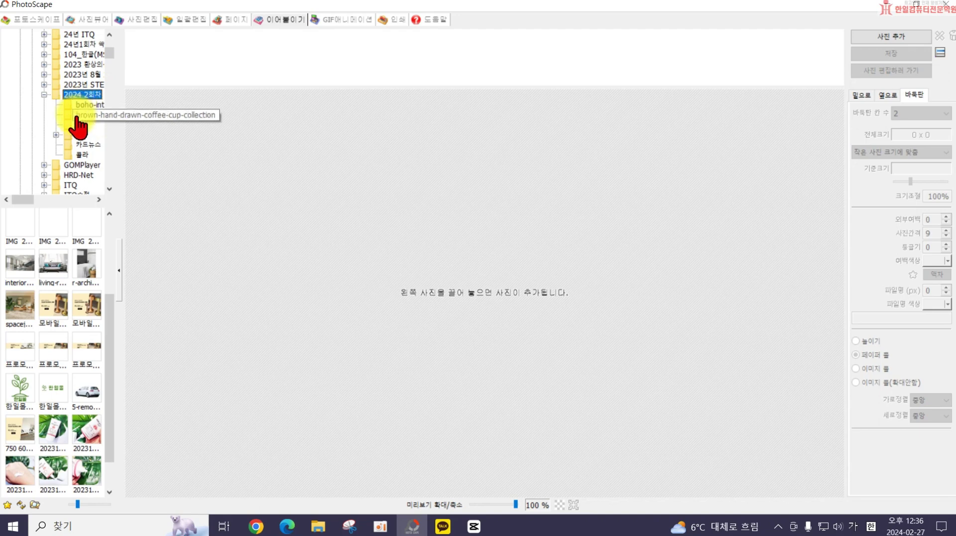
left_click(57, 135)
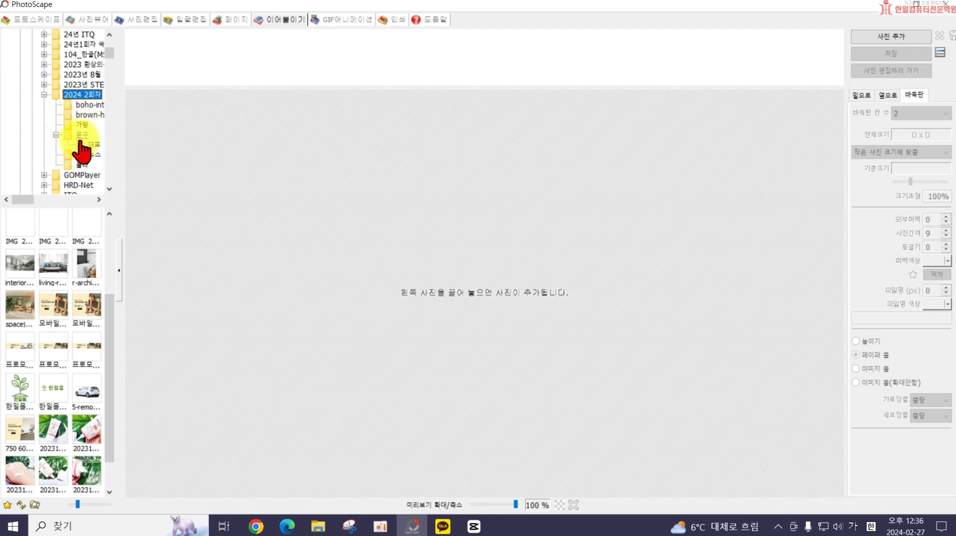
left_click(81, 135)
Step: Add 1.jpg from the 문구 folder to the combined image and set the arrangement to stack photos downward (밑으로)
left_click_drag(103, 262, 183, 392)
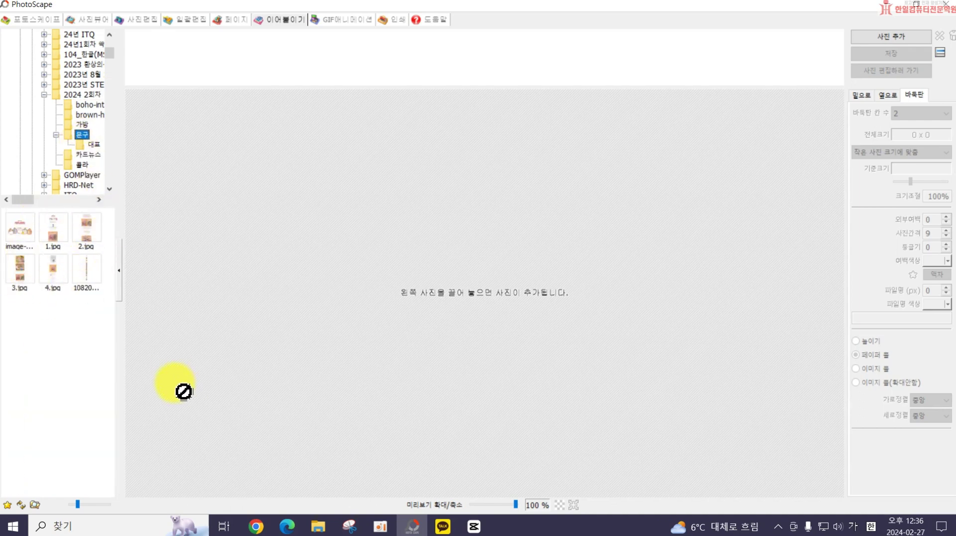
left_click_drag(178, 361, 437, 245)
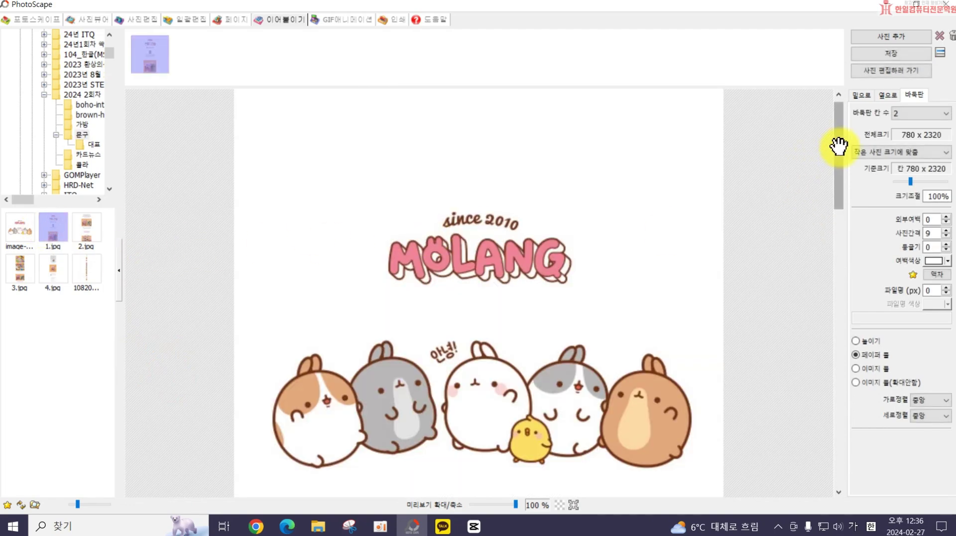
scroll(836, 160, "down", 5)
left_click(859, 96)
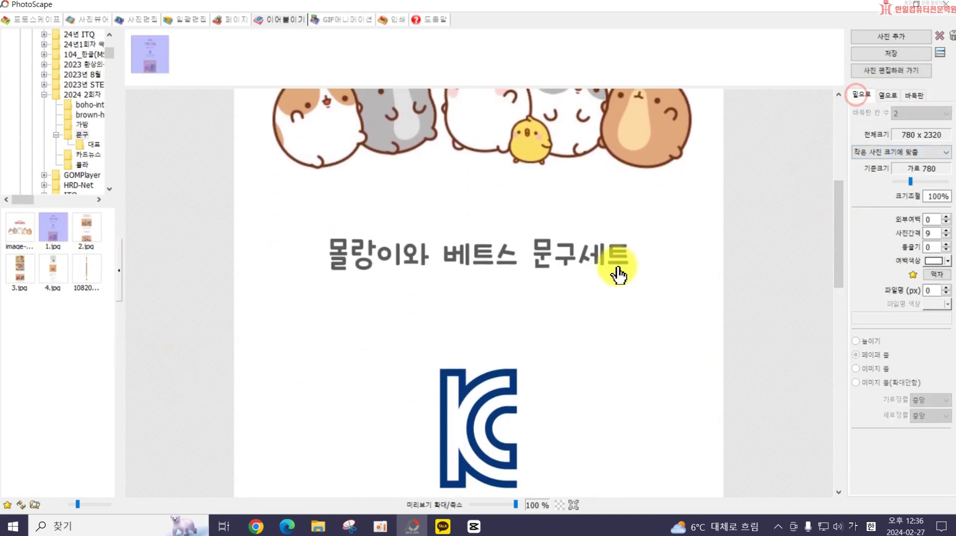
scroll(583, 335, "down", 7)
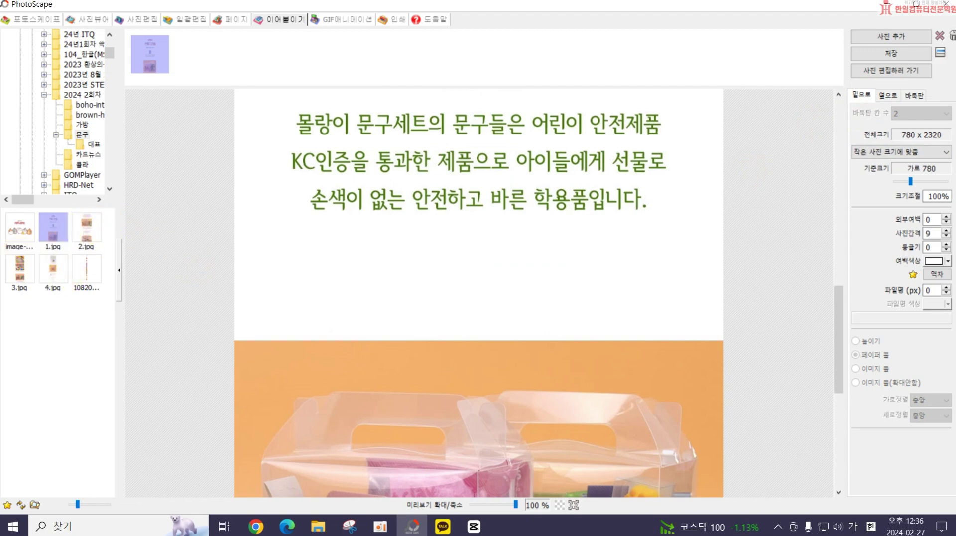
Step: Add 3.jpg, 2.jpg and 4.jpg below the first image and review the stacked result from the beginning
left_click_drag(15, 279, 410, 405)
scroll(344, 388, "down", 5)
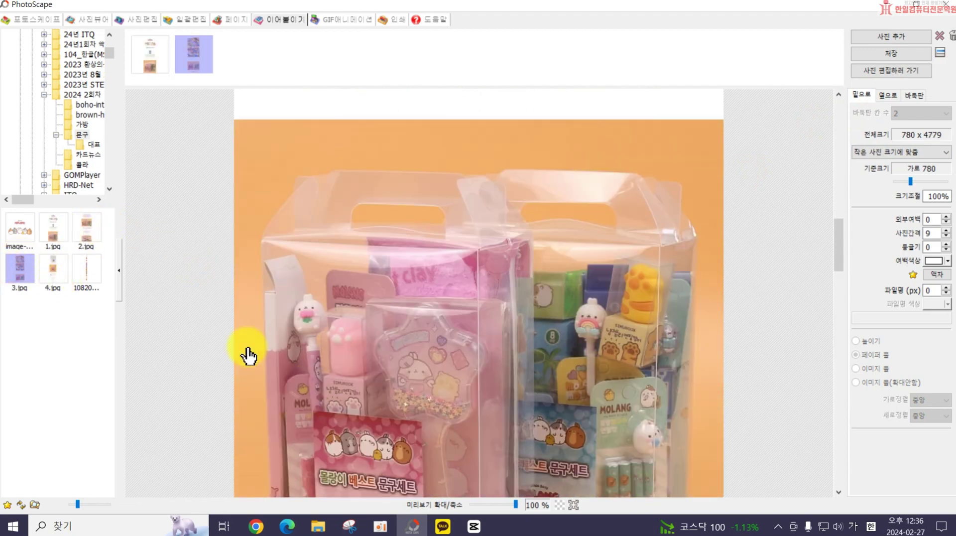
left_click_drag(107, 258, 423, 410)
left_click_drag(57, 291, 450, 437)
scroll(451, 437, "down", 5)
scroll(471, 372, "up", 5)
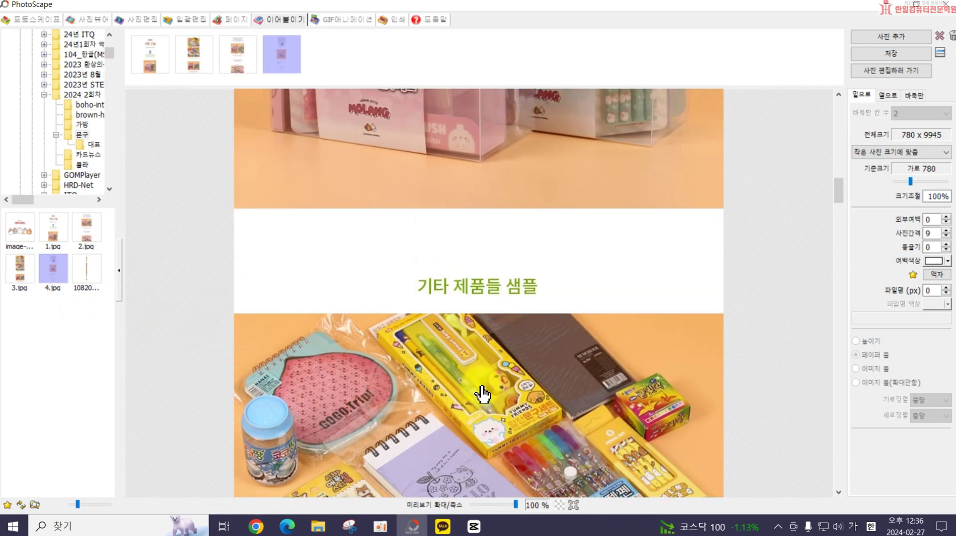
scroll(481, 393, "up", 10)
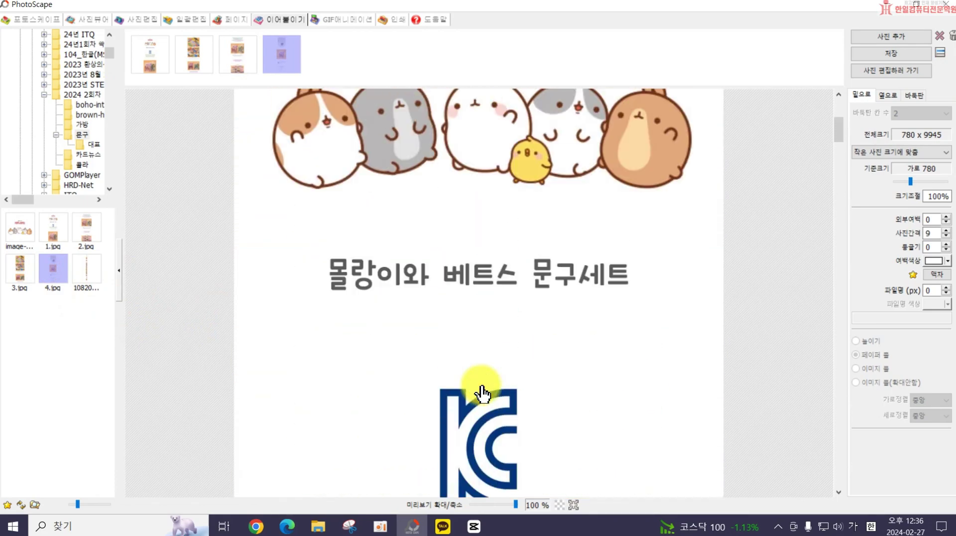
Step: Arrange the four combined images side by side (옆으로) and look across the row
left_click_drag(284, 70, 320, 64)
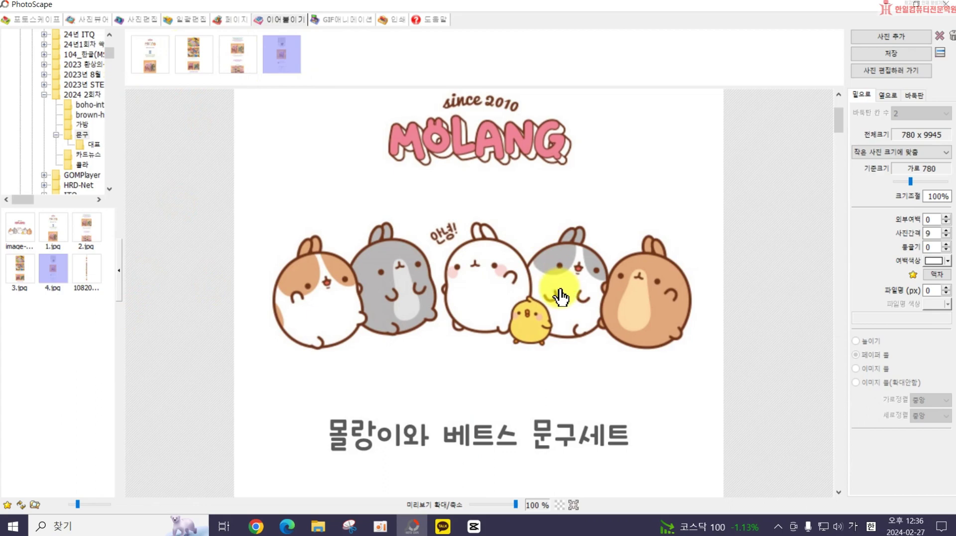
left_click(886, 94)
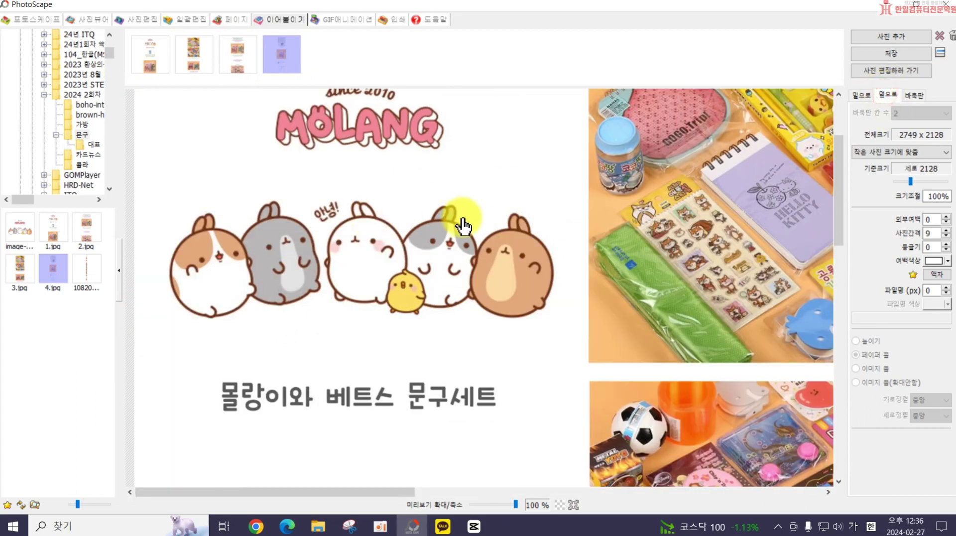
left_click_drag(396, 494, 815, 496)
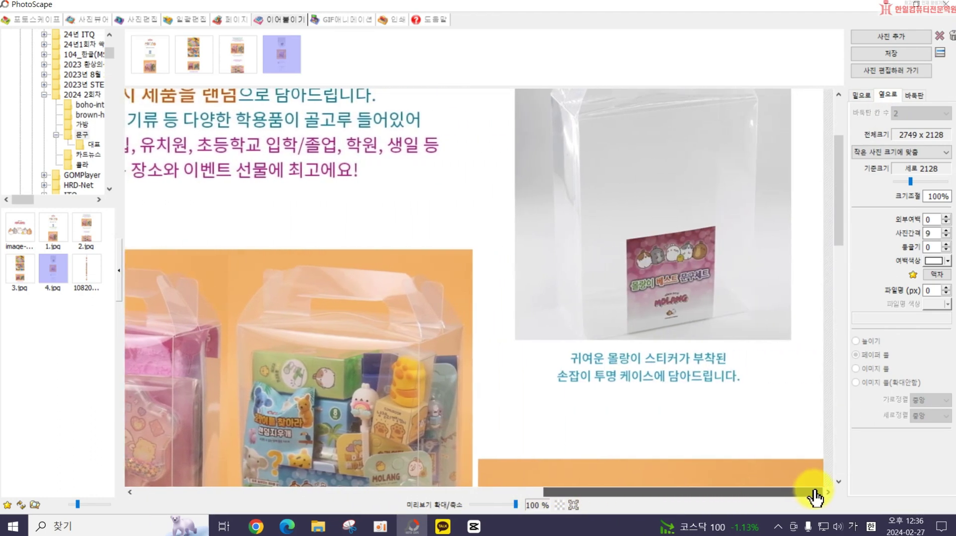
Step: Arrange the four combined images in a 바둑판 grid two cells wide and review the whole layout
left_click(912, 95)
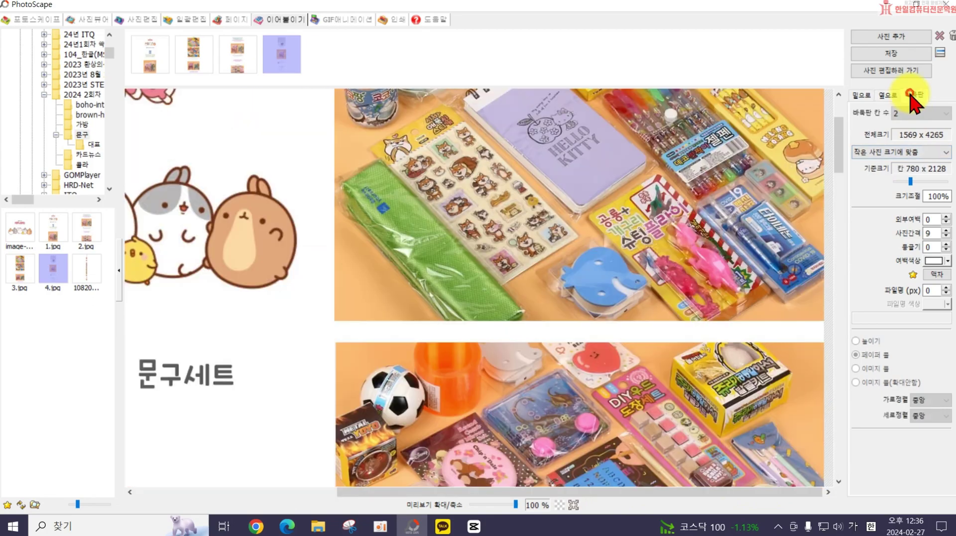
scroll(478, 368, "down", 6)
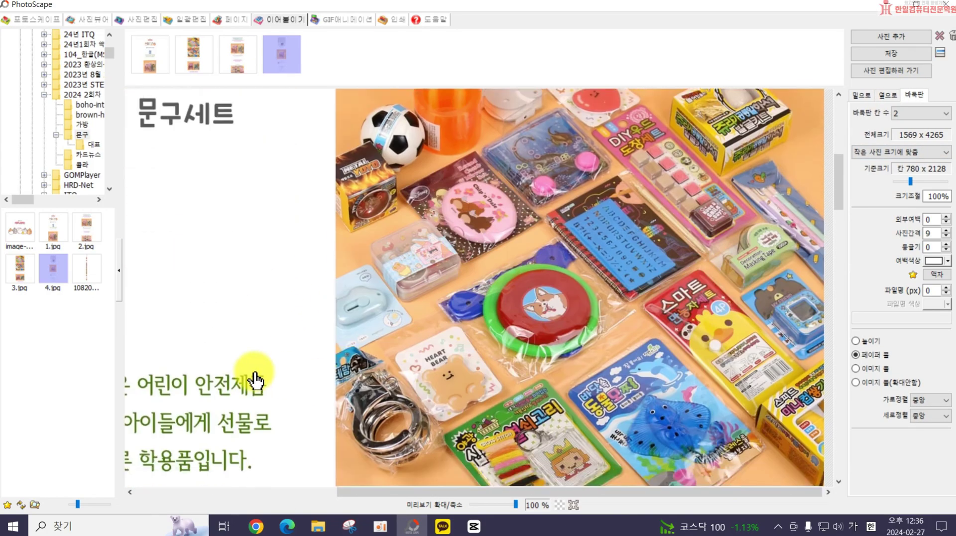
scroll(463, 383, "down", 8)
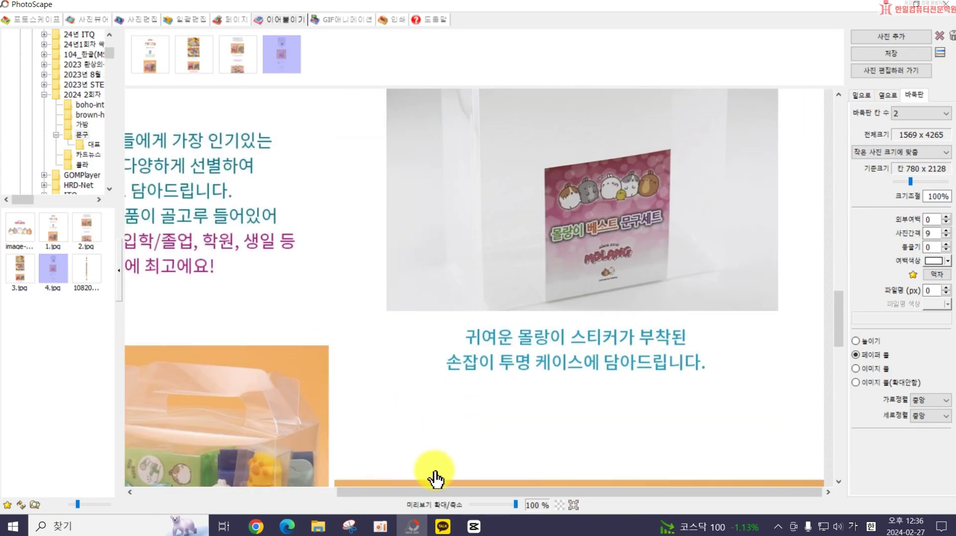
left_click_drag(514, 504, 481, 505)
scroll(450, 266, "up", 5)
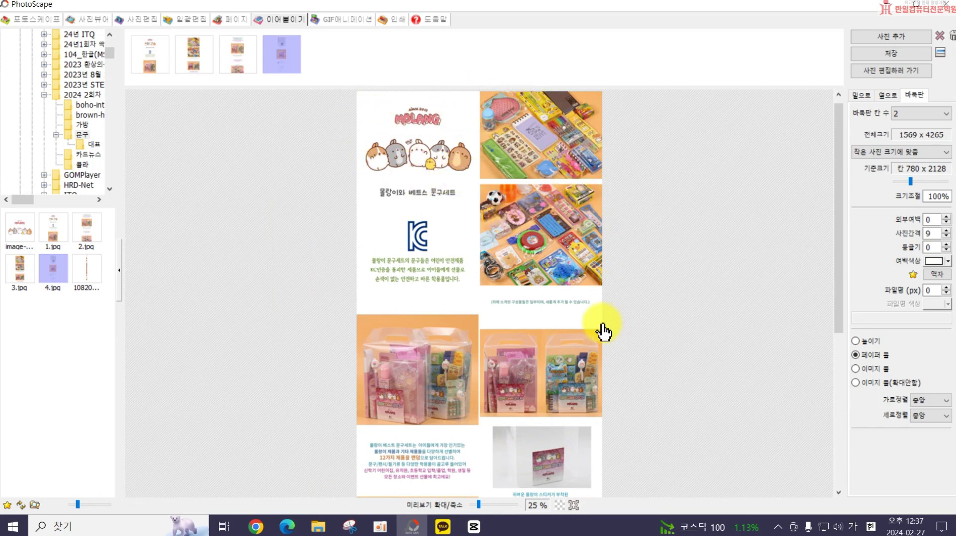
Step: Replace the combined images with 001.png to 004.png from the 카드뉴스 folder in the two-column grid, and open the photo spacing (사진간격) for editing
left_click(88, 145)
left_click(86, 155)
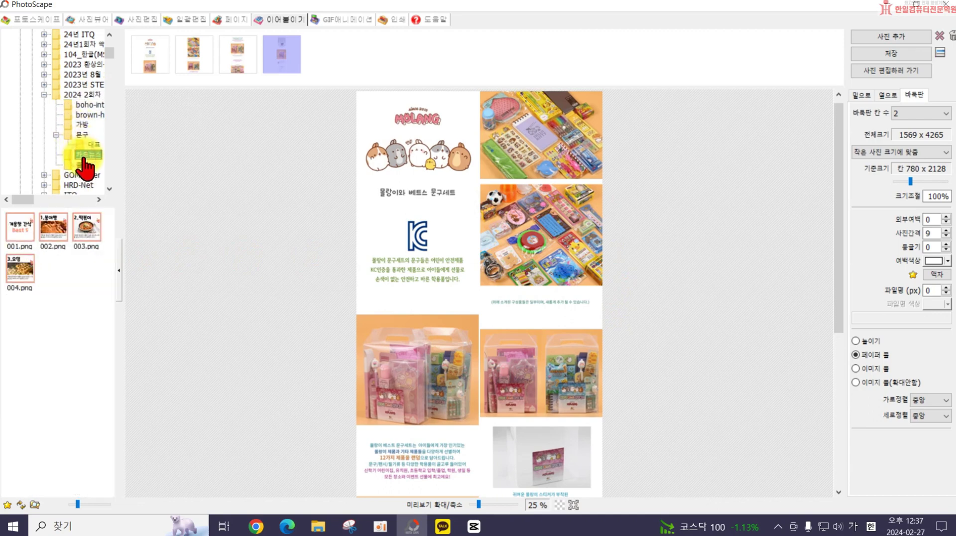
left_click_drag(320, 58, 14, 238)
left_click_drag(366, 243, 366, 243)
left_click_drag(53, 226, 497, 246)
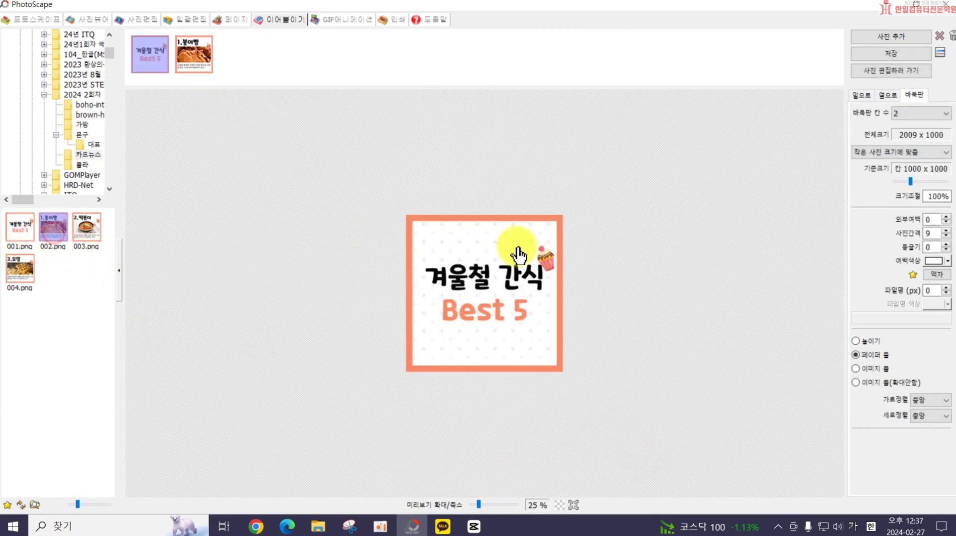
left_click_drag(99, 244, 352, 305)
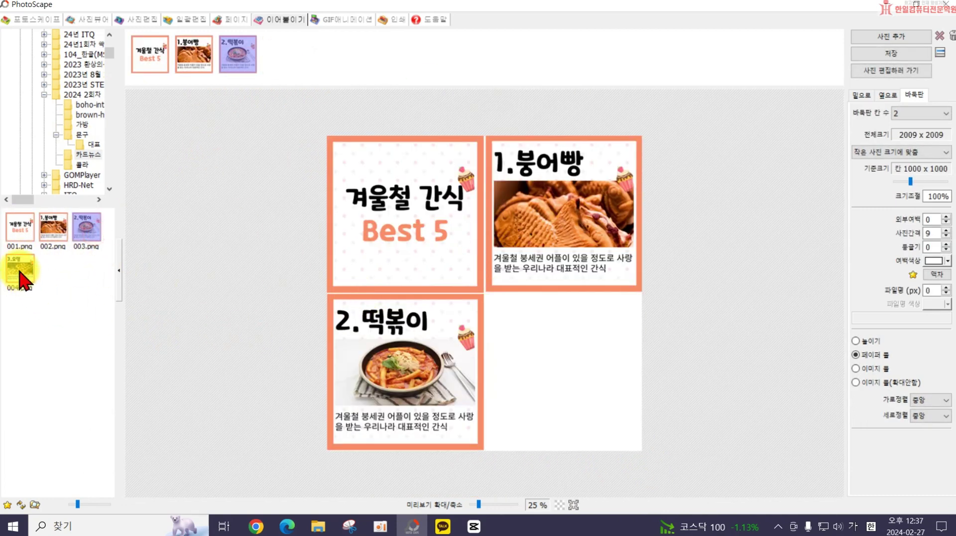
left_click_drag(25, 283, 517, 292)
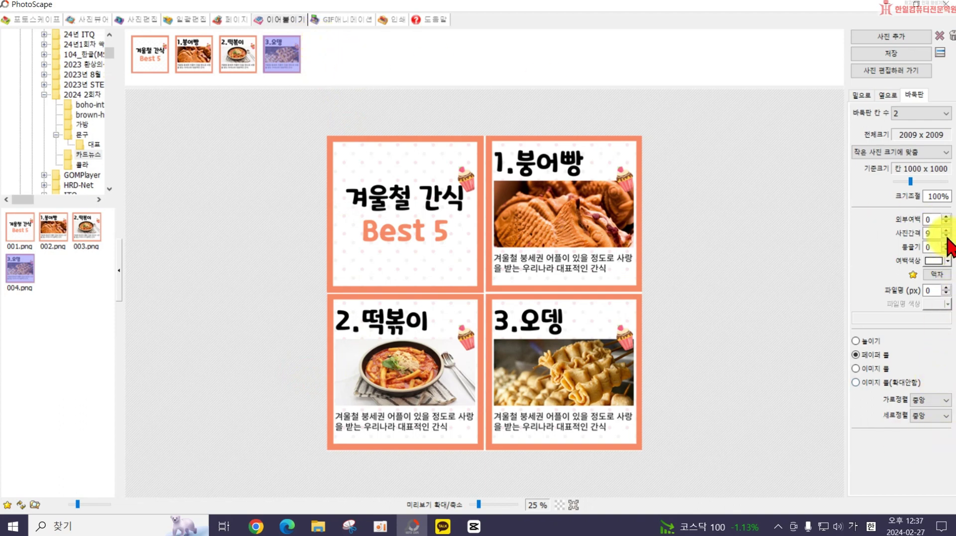
double_click(931, 233)
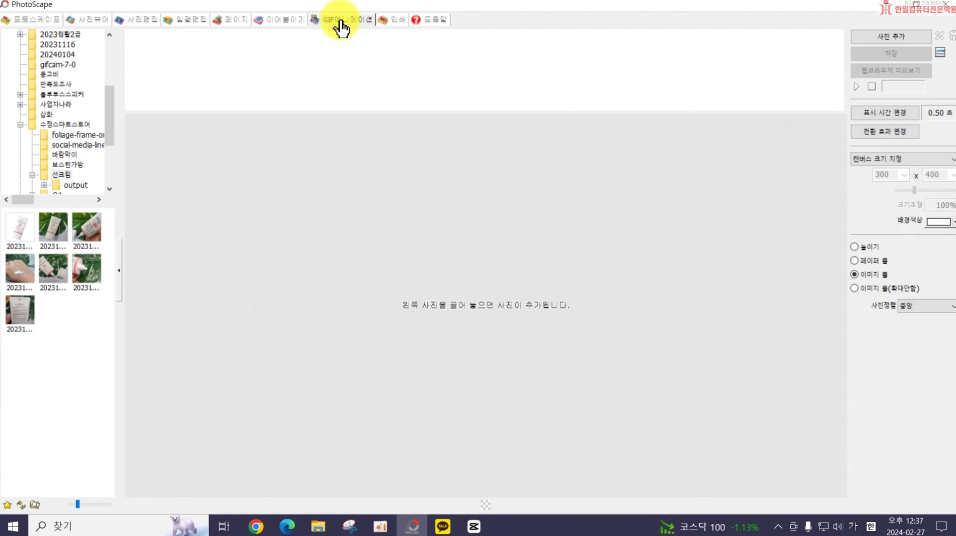
Step: In GIF애니메이션, add all seven 선크림 photos as frames and set the display time of every frame to 100
left_click_drag(103, 373, 148, 234)
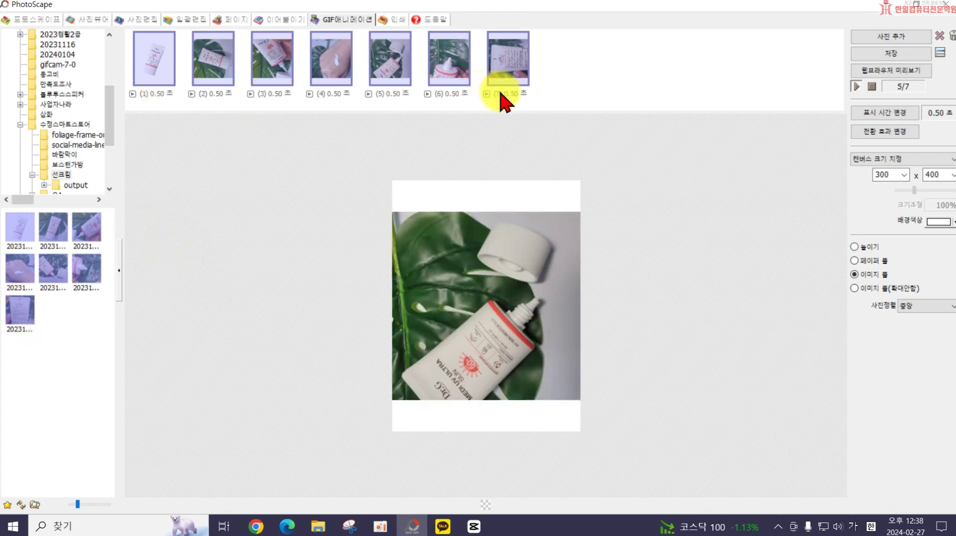
left_click(885, 114)
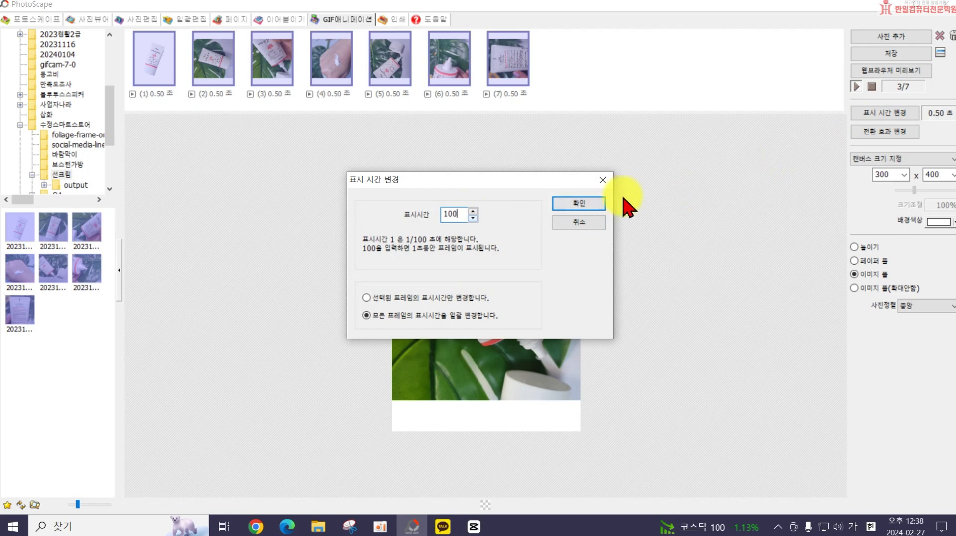
left_click(589, 205)
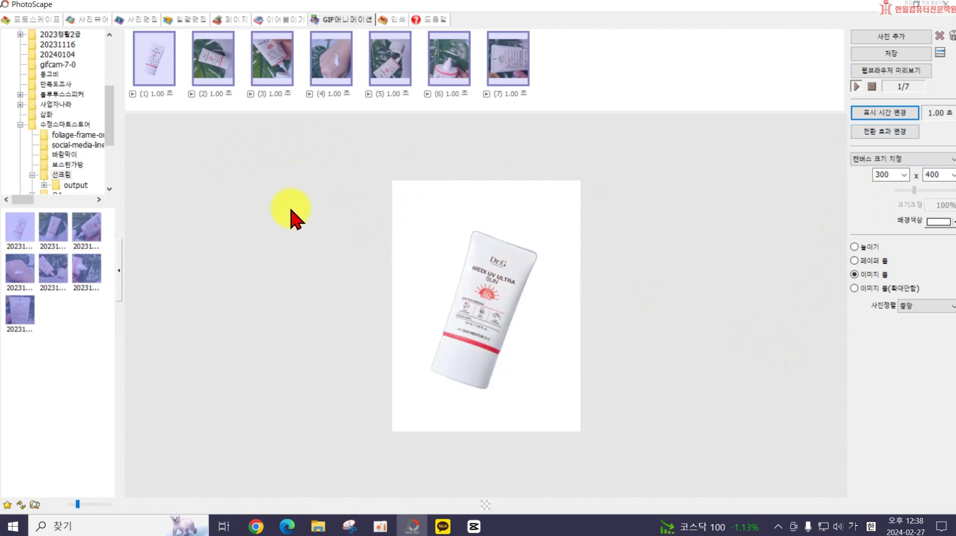
Step: Select the first frame and set the animation's canvas size to 200 x 200 using the 캔버스 크기 지정 option
left_click(160, 99)
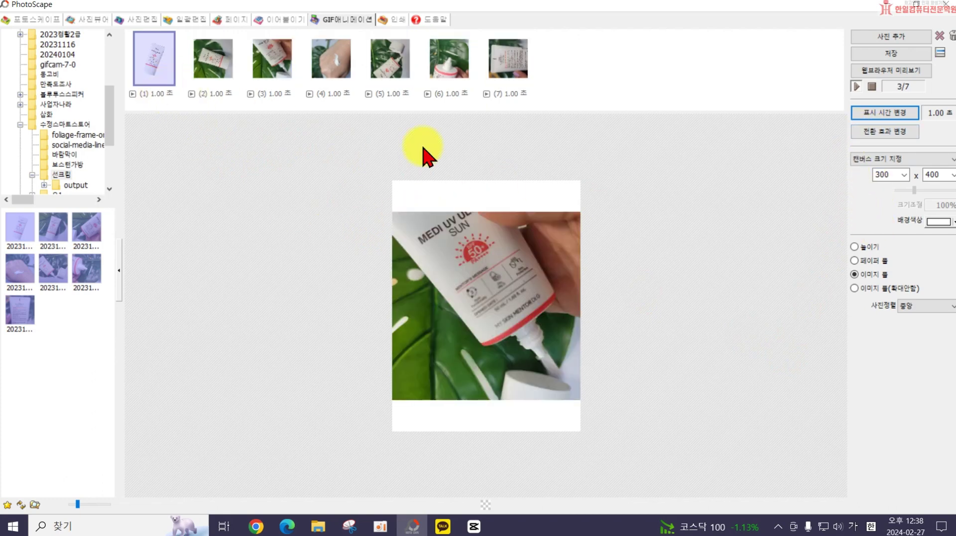
left_click(880, 159)
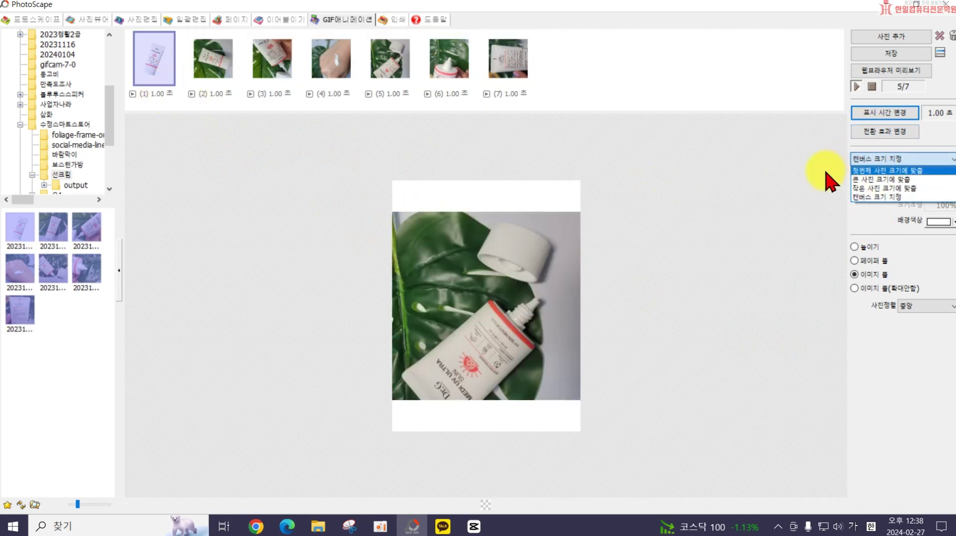
left_click(860, 197)
left_click(894, 174)
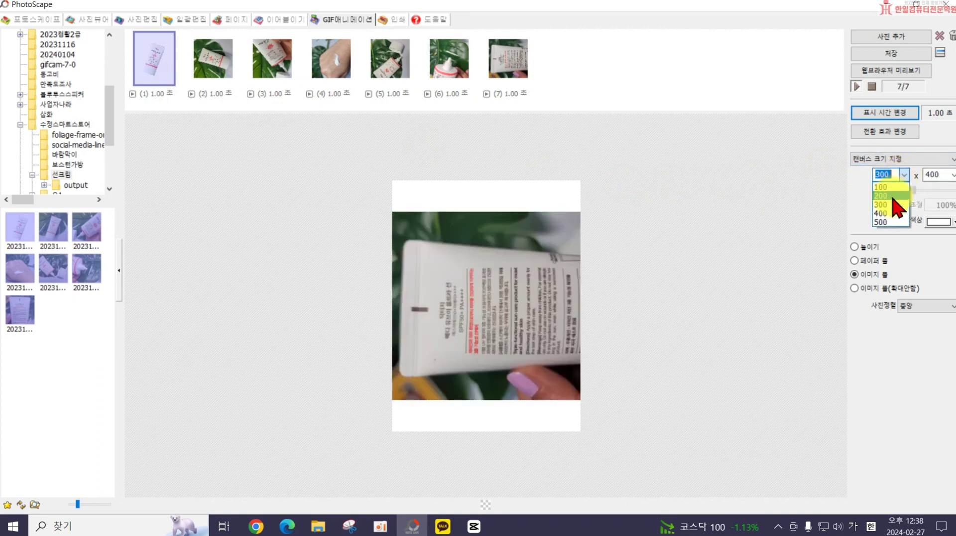
left_click(891, 196)
left_click(951, 174)
left_click(939, 196)
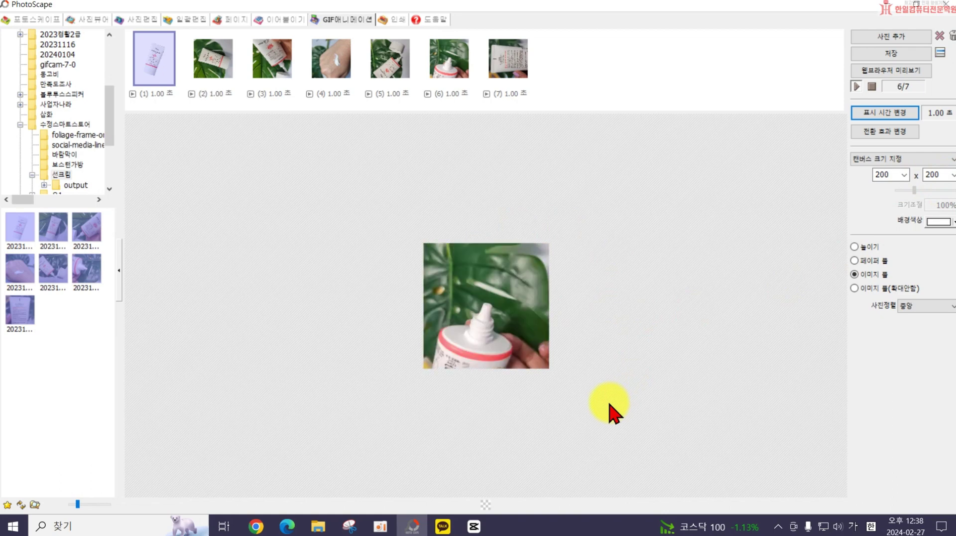
Step: Set the display time of only the first frame to 50
mouse_move(130, 70)
left_mouse_down()
mouse_move(206, 68)
mouse_move(136, 61)
left_mouse_up()
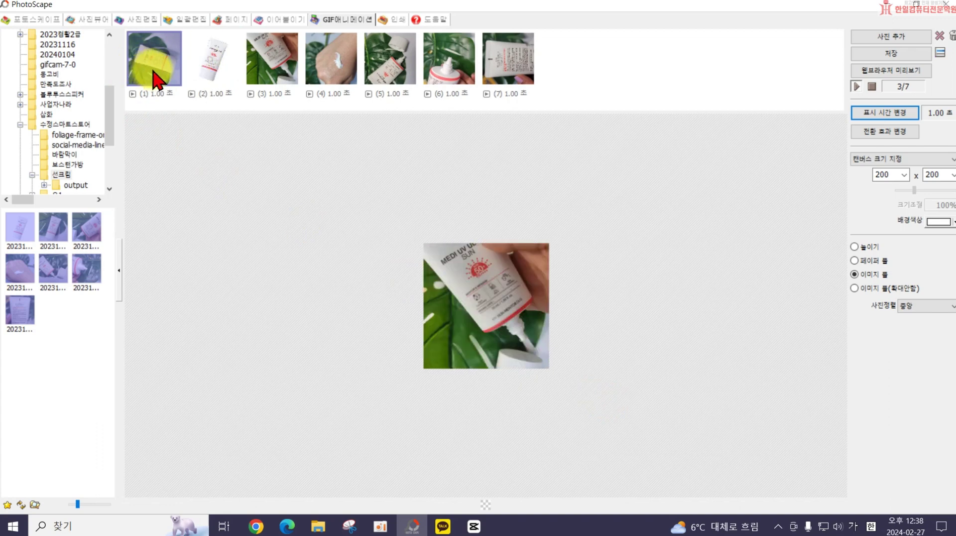
right_click(133, 95)
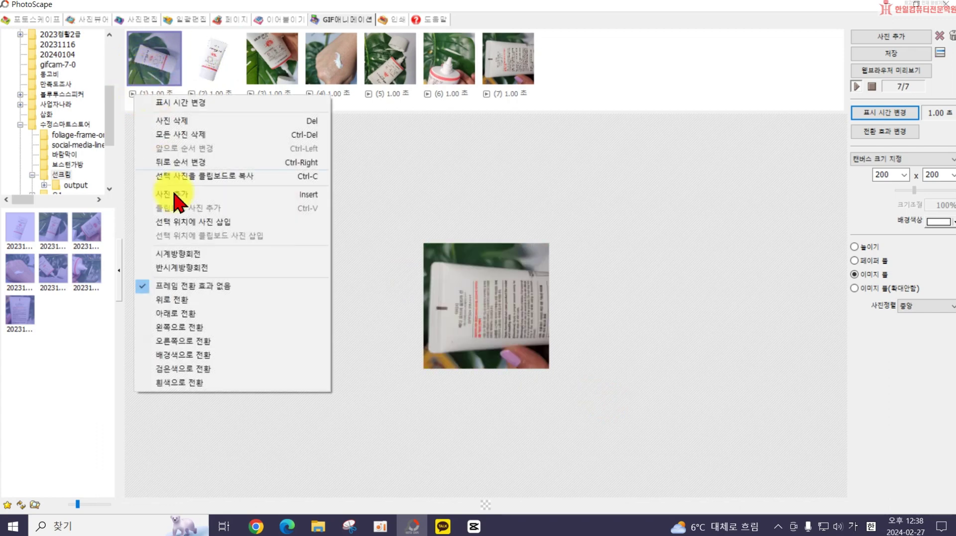
left_click(167, 103)
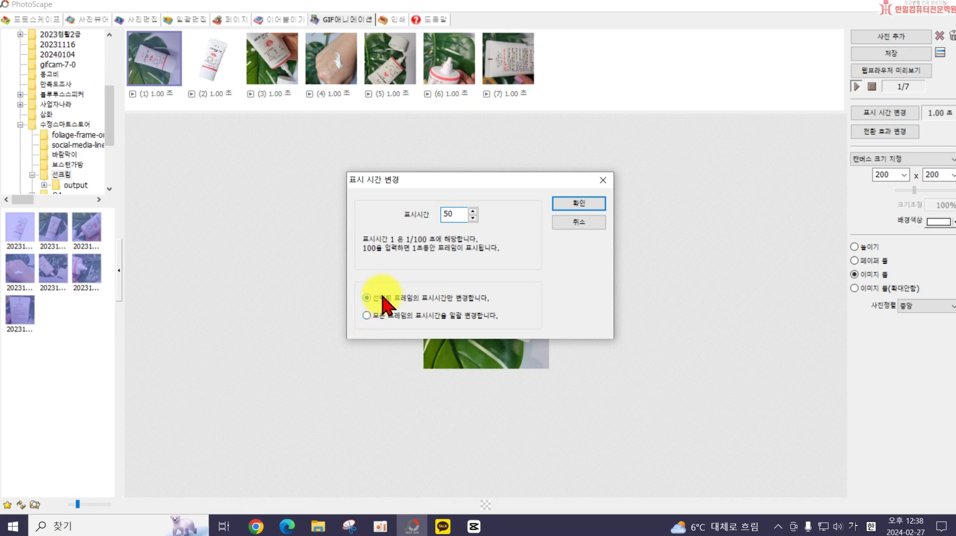
left_click(573, 205)
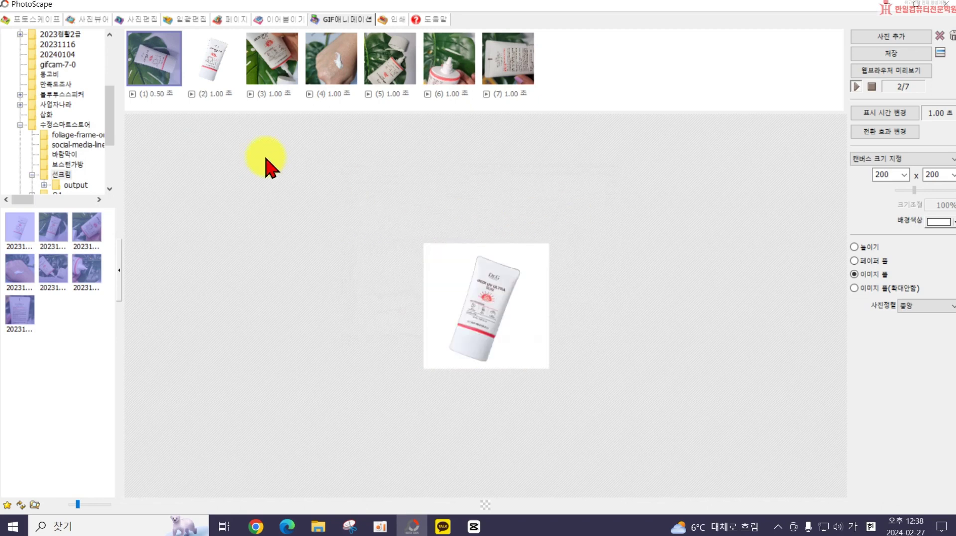
Step: Give frames 1 to 4 the transitions 위로 전환, 아래로 전환, 왼쪽으로 전환 and 오른쪽으로 전환 in that order
right_click(134, 96)
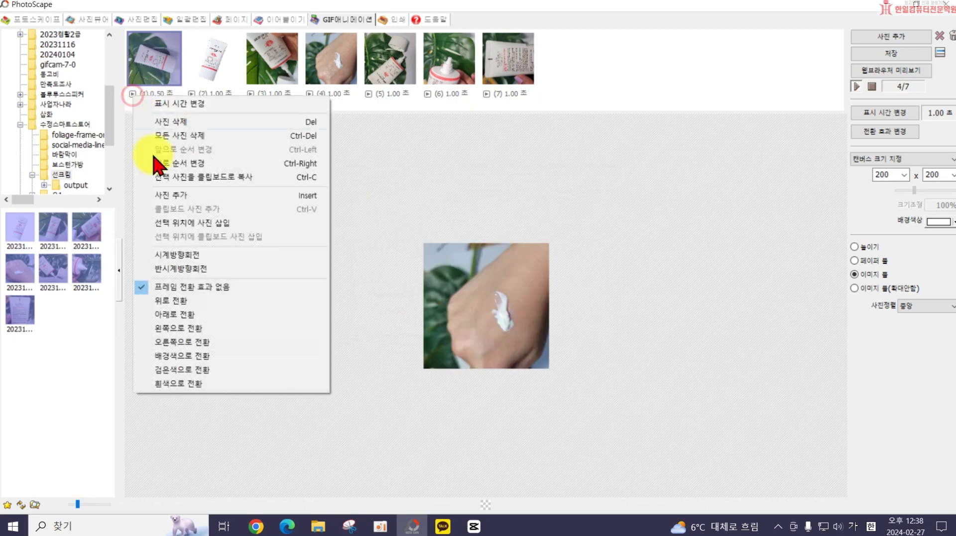
left_click(191, 301)
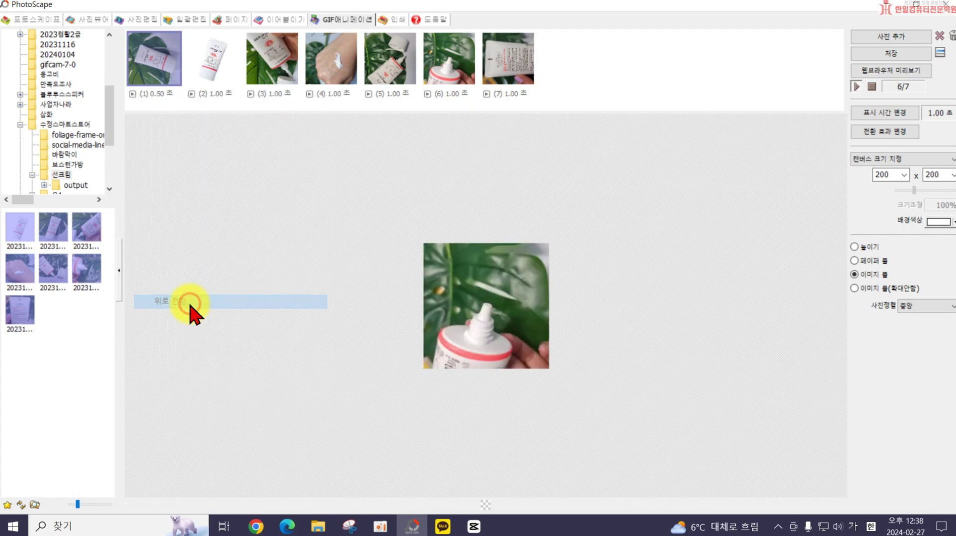
right_click(192, 96)
left_click(227, 313)
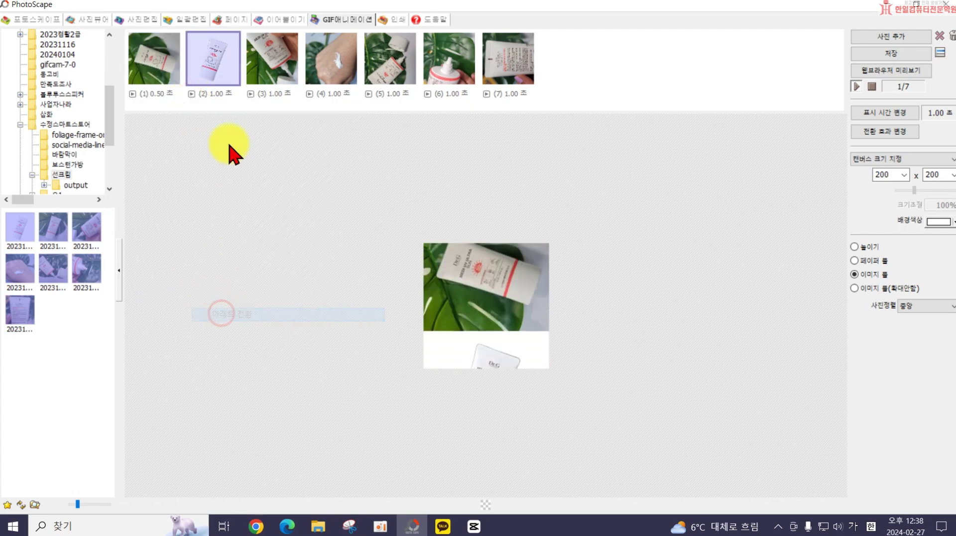
right_click(249, 94)
left_click(286, 339)
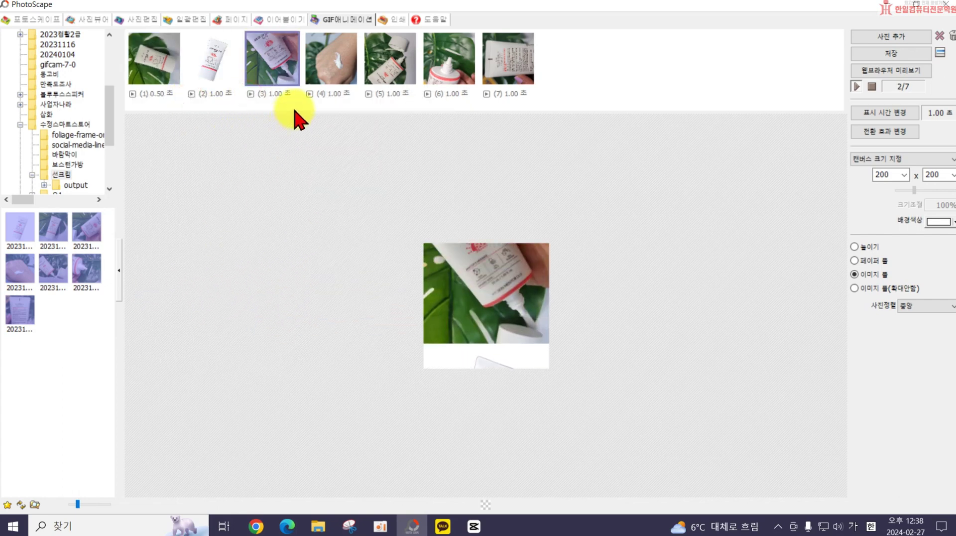
right_click(308, 95)
left_click(344, 353)
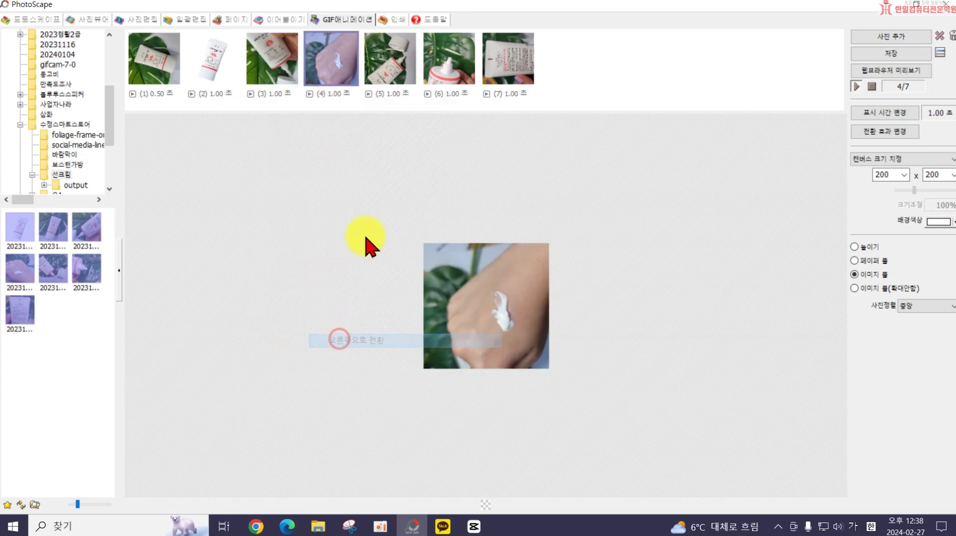
Step: Give frame 5 the 배경색으로 전환 transition, frame 6 검은색으로 전환 and frame 7 흰색으로 전환
right_click(369, 94)
left_click(420, 352)
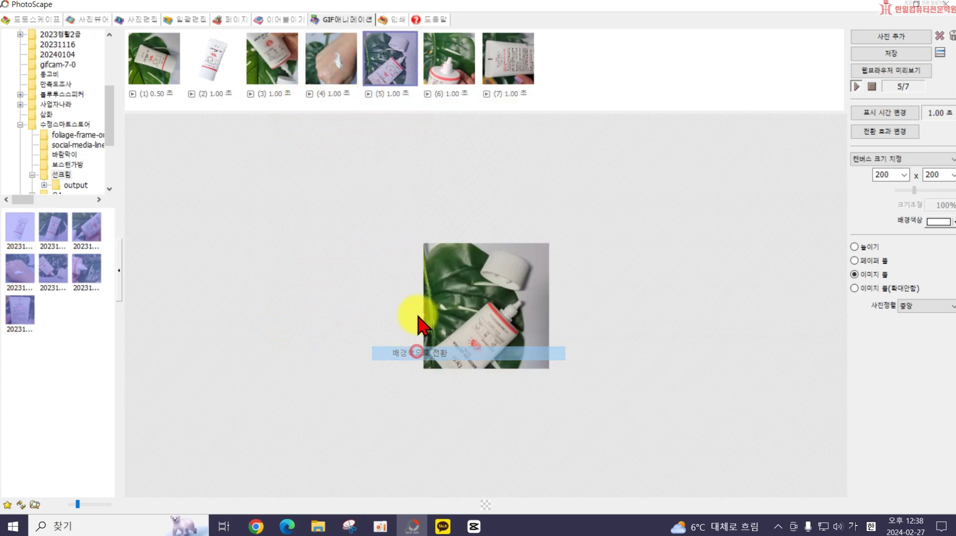
right_click(432, 97)
left_click(443, 363)
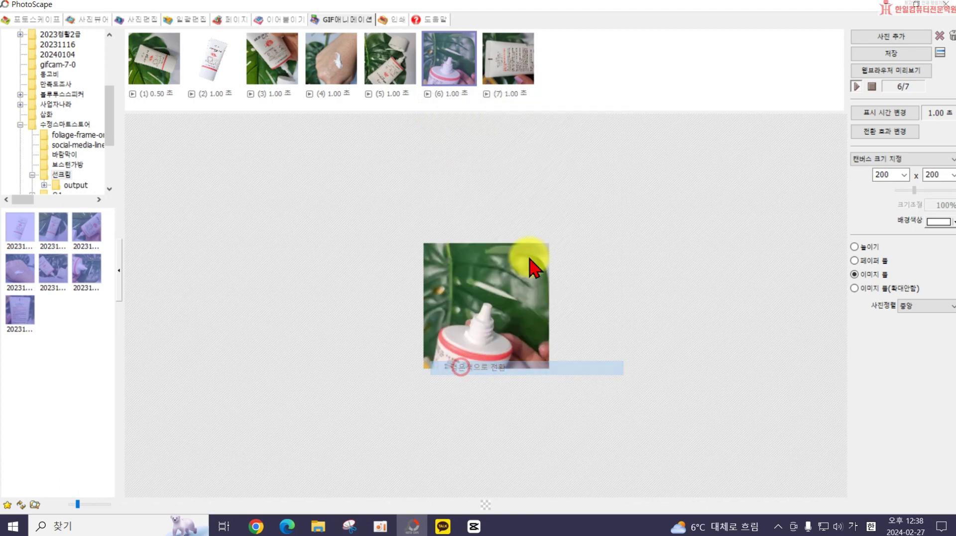
right_click(490, 97)
left_click(533, 381)
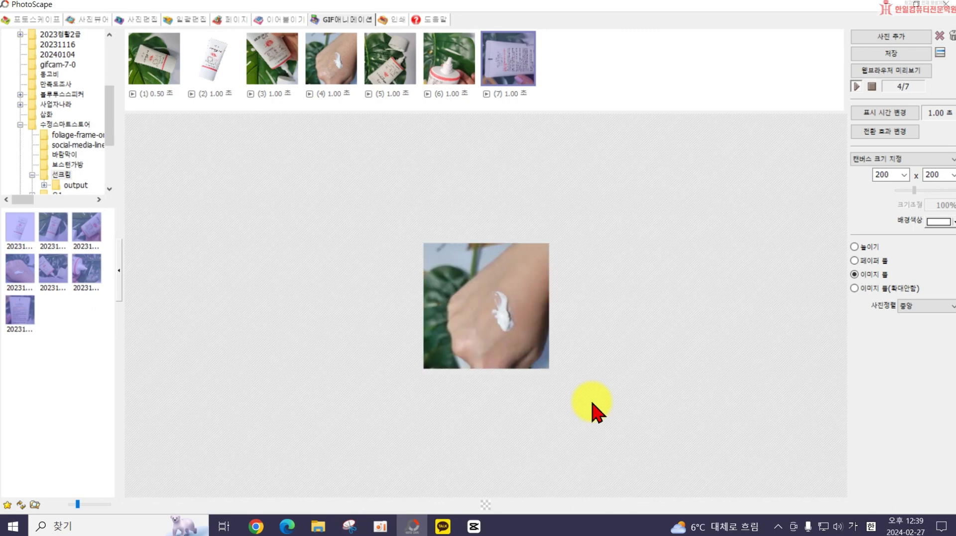
Step: Save the animation as a GIF named anigif in the 2024 2회차 folder under 문서
left_click(875, 53)
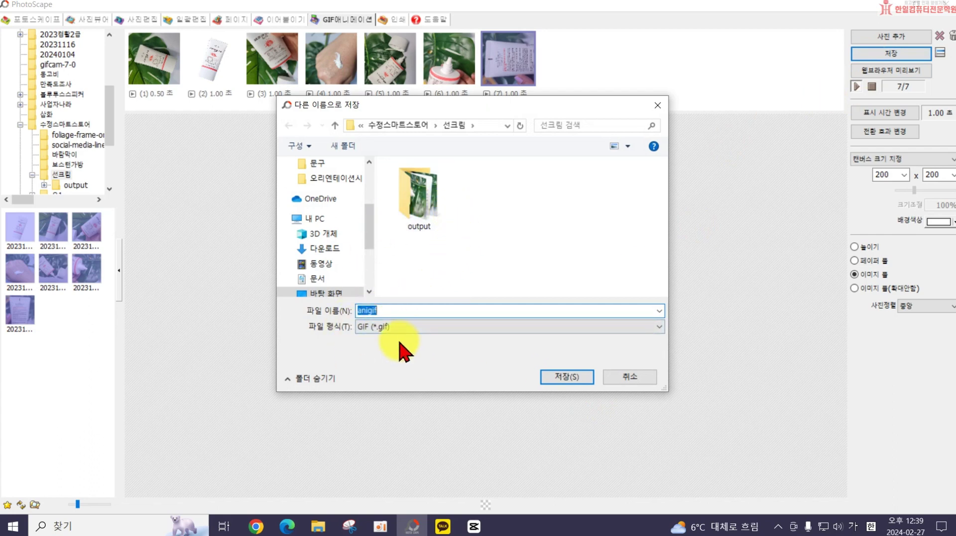
scroll(369, 164, "up", 5)
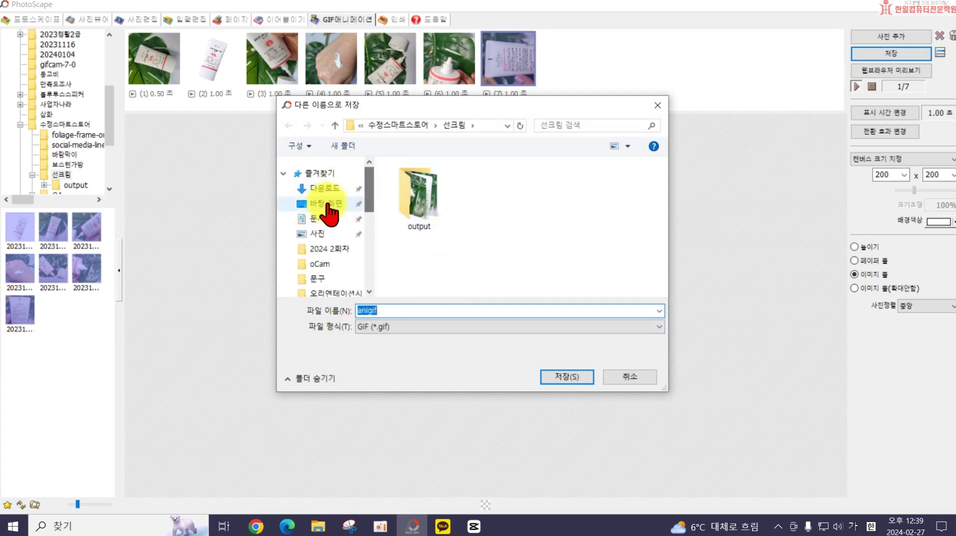
left_click(315, 219)
scroll(384, 245, "down", 1)
left_click(628, 185)
double_click(628, 185)
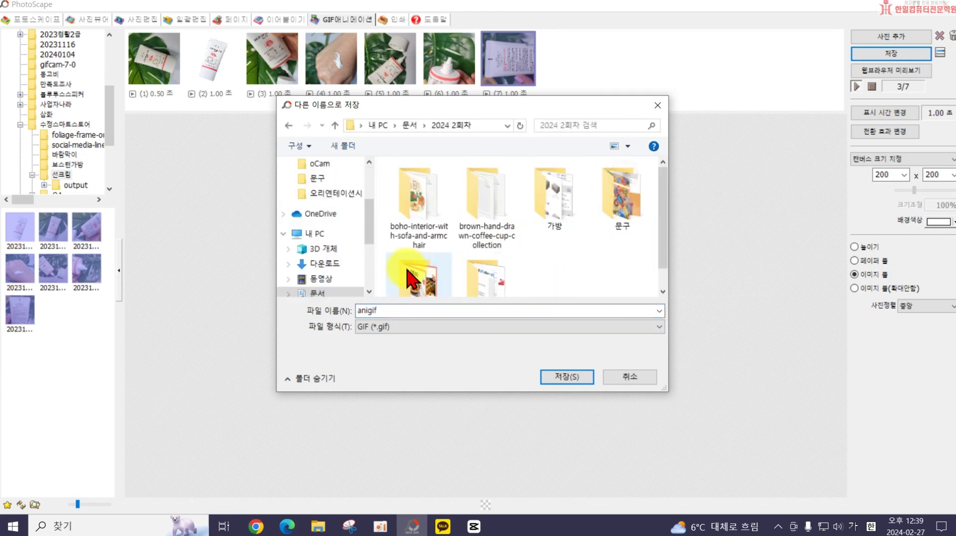
left_click(568, 377)
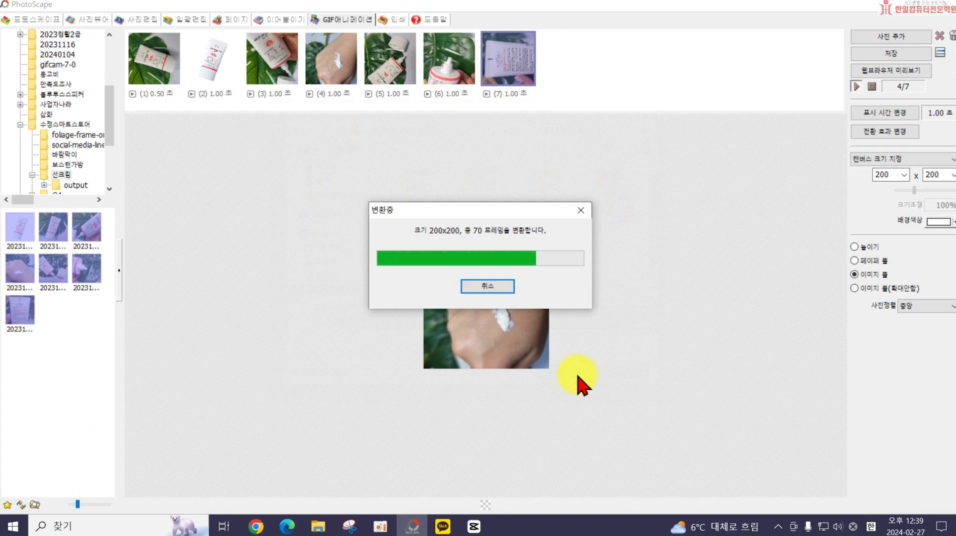
left_click(516, 287)
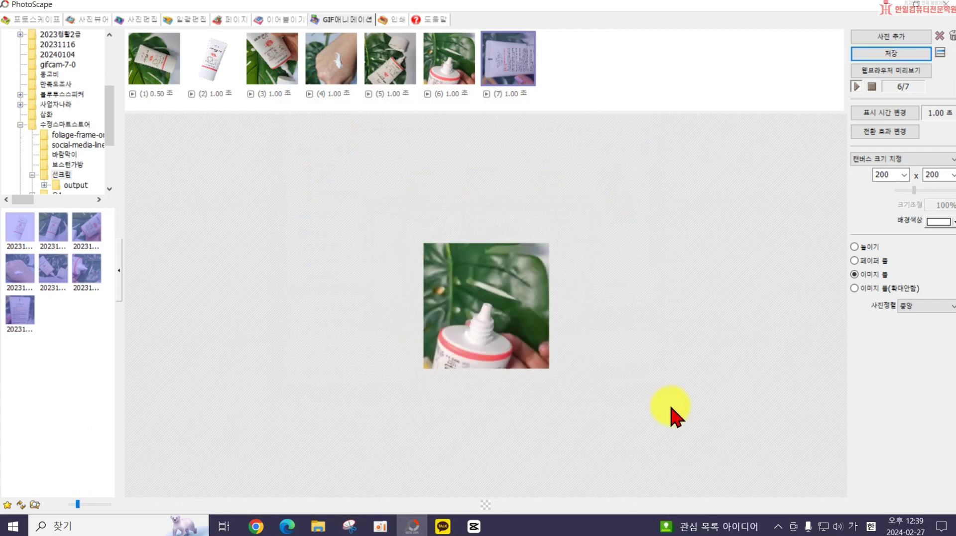
Step: Close PhotoScape without saving the changes to the edited photo
left_click(943, 7)
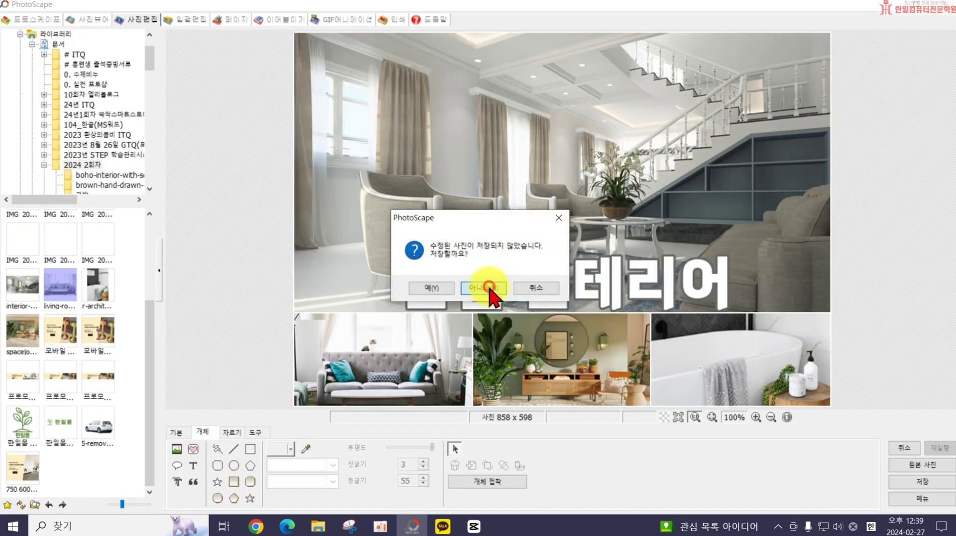
left_click(488, 288)
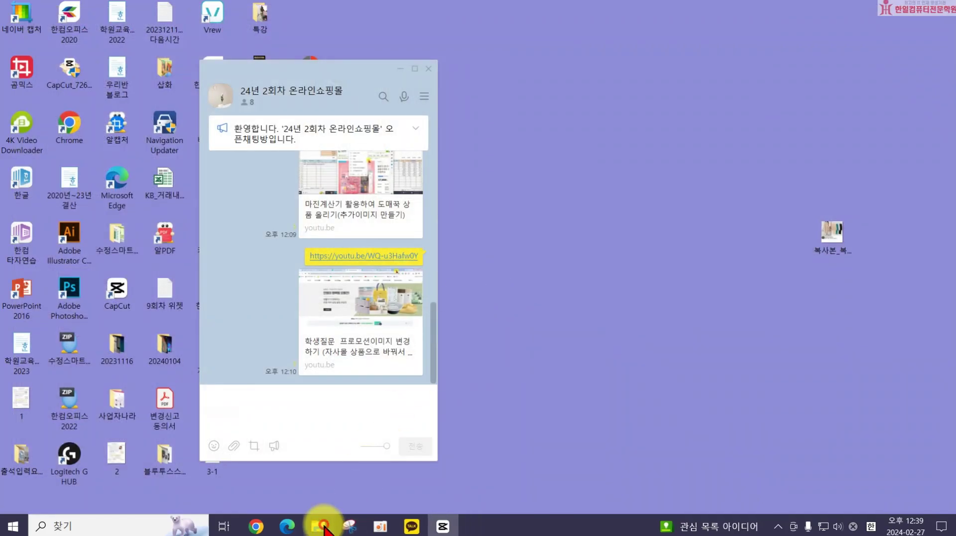
Step: In File Explorer, open anigif from the 2024 2회차 folder under 문서 and watch the animation, dismissing the advertisement
left_click(324, 527)
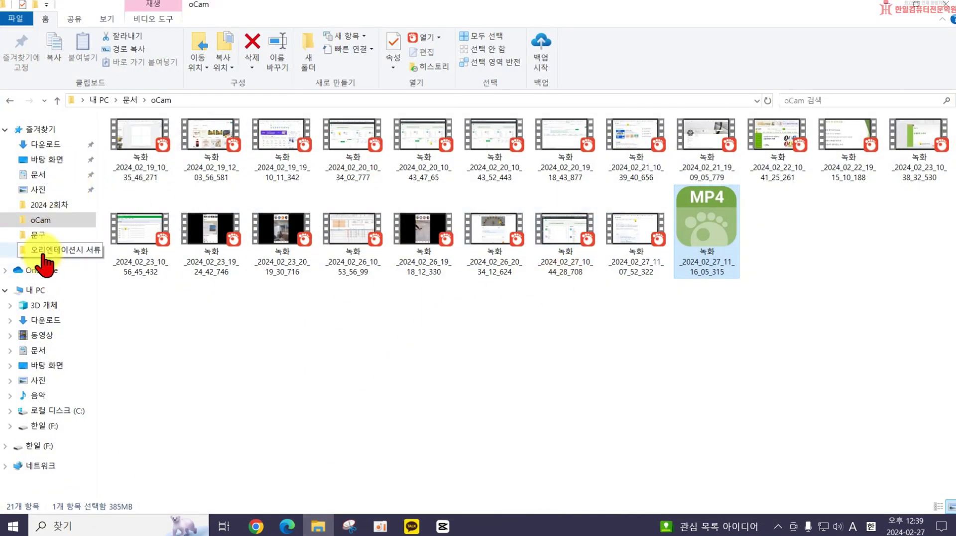
left_click(38, 174)
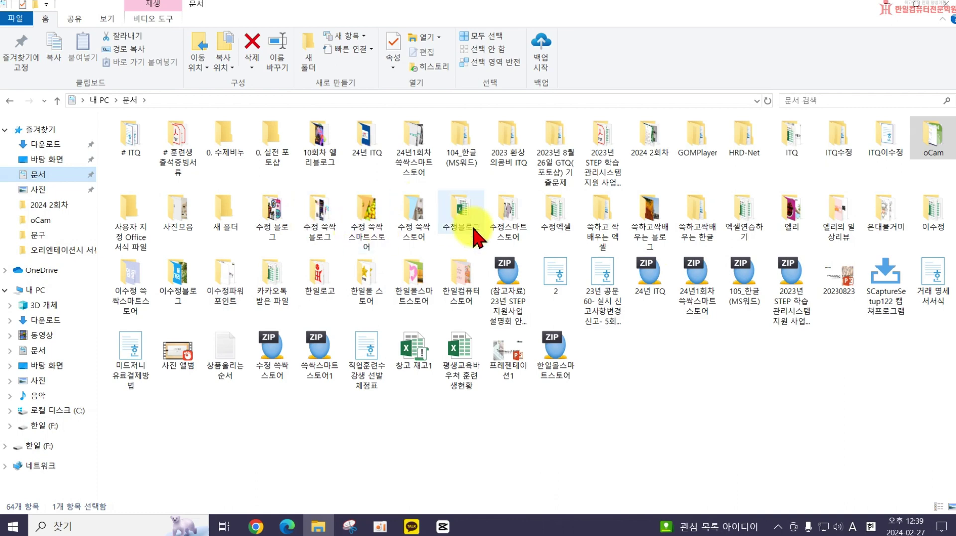
double_click(650, 141)
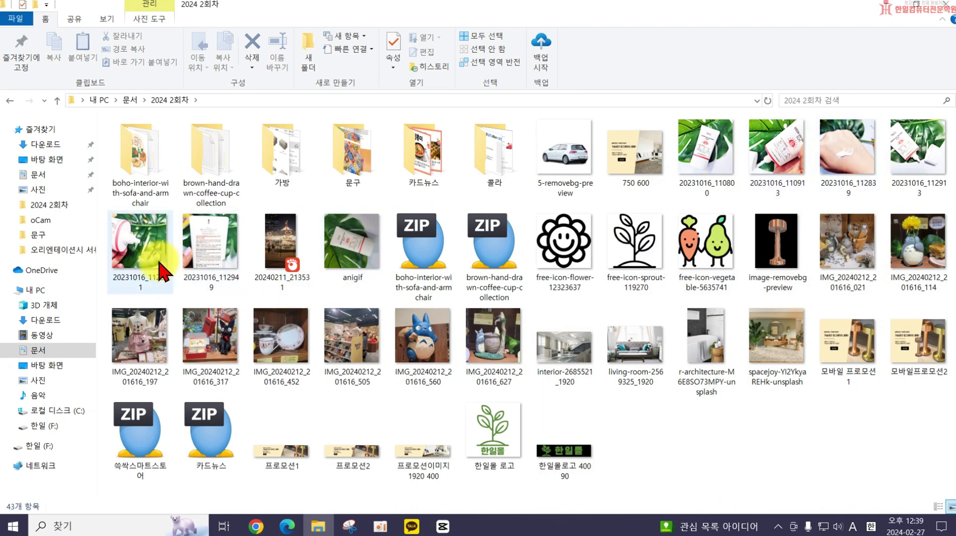
left_click(345, 234)
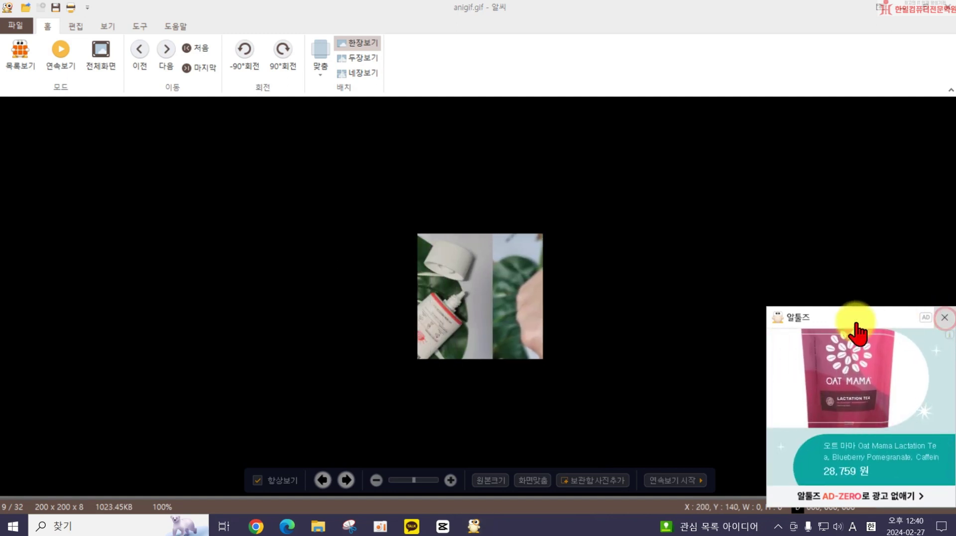
left_click(944, 317)
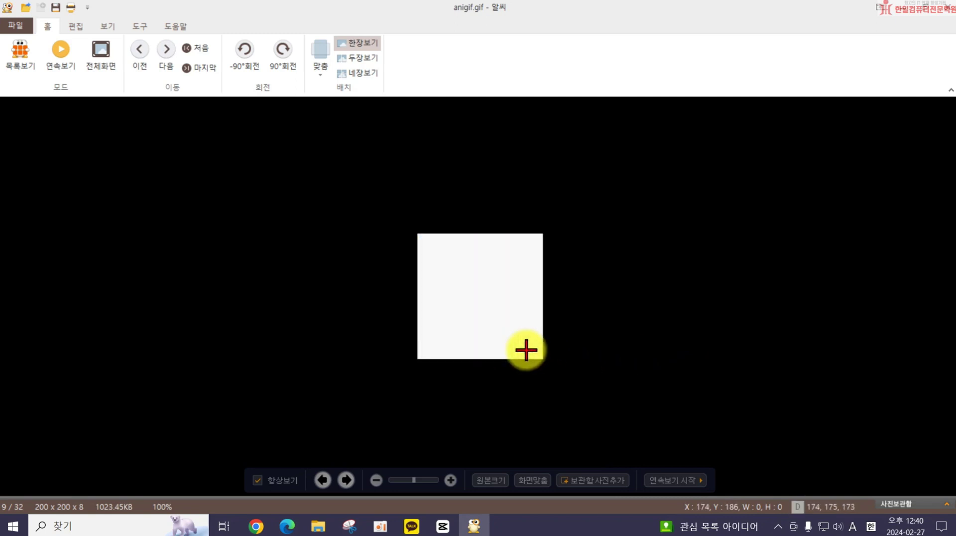
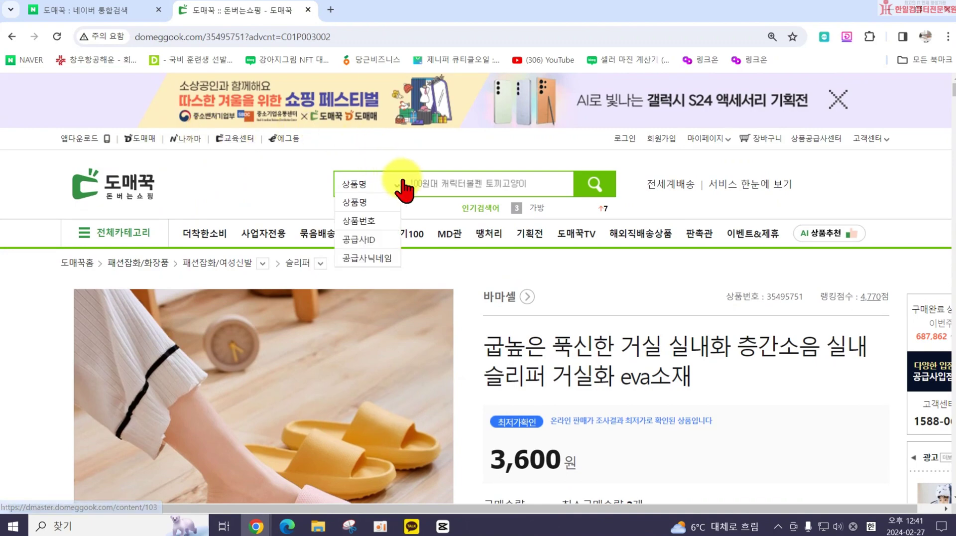
Step: In Chrome, search the 도매꾹 site by product name for 드론 and look through the listed products
type("ㄷ드론")
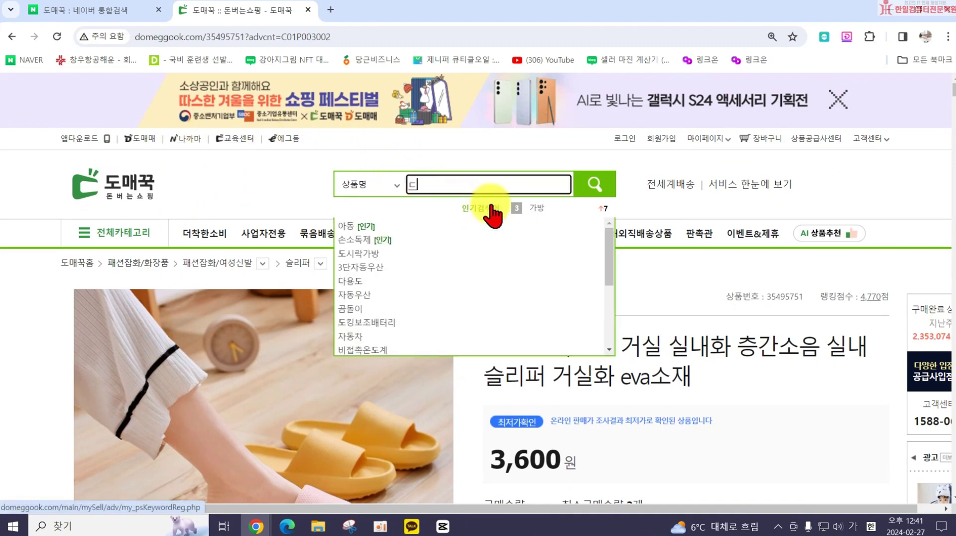
key("Return")
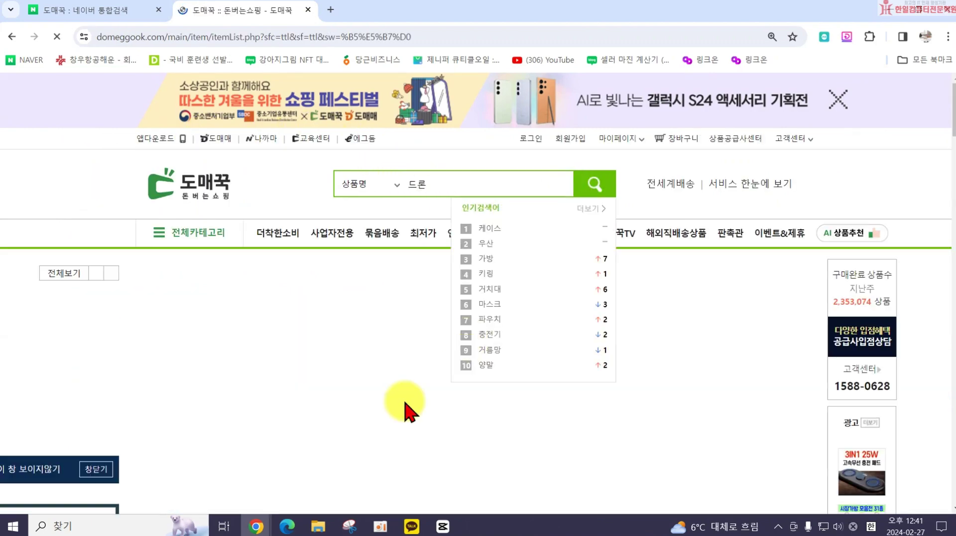
scroll(358, 402, "down", 10)
scroll(352, 403, "down", 20)
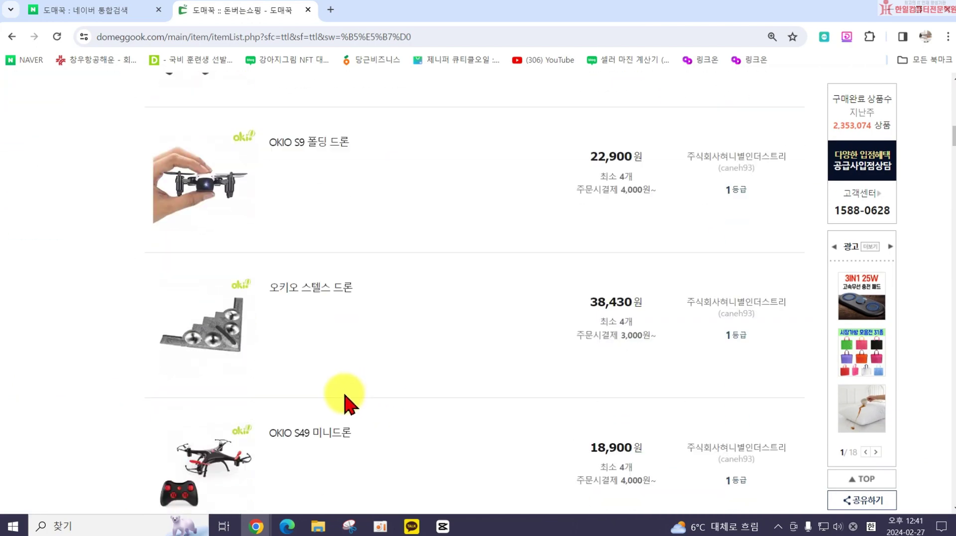
scroll(326, 393, "down", 20)
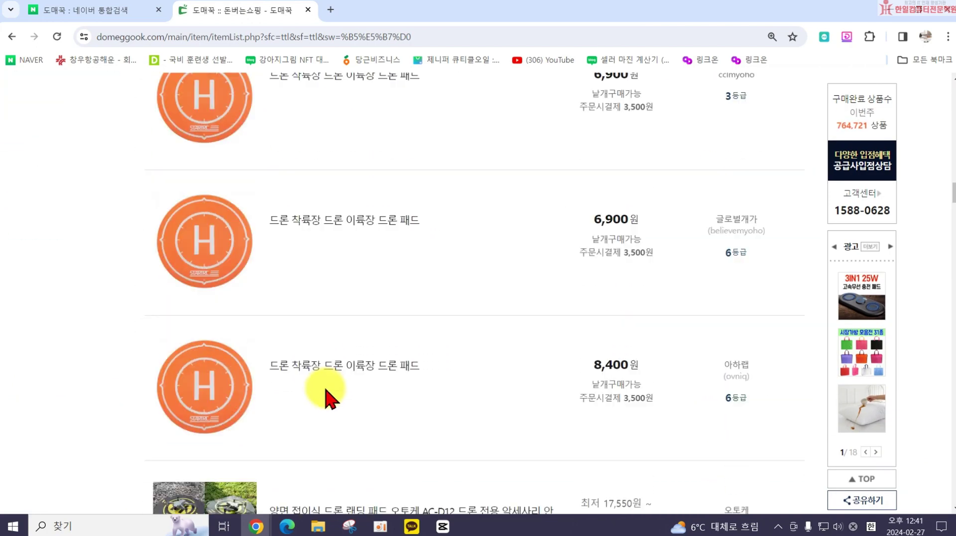
scroll(332, 400, "down", 20)
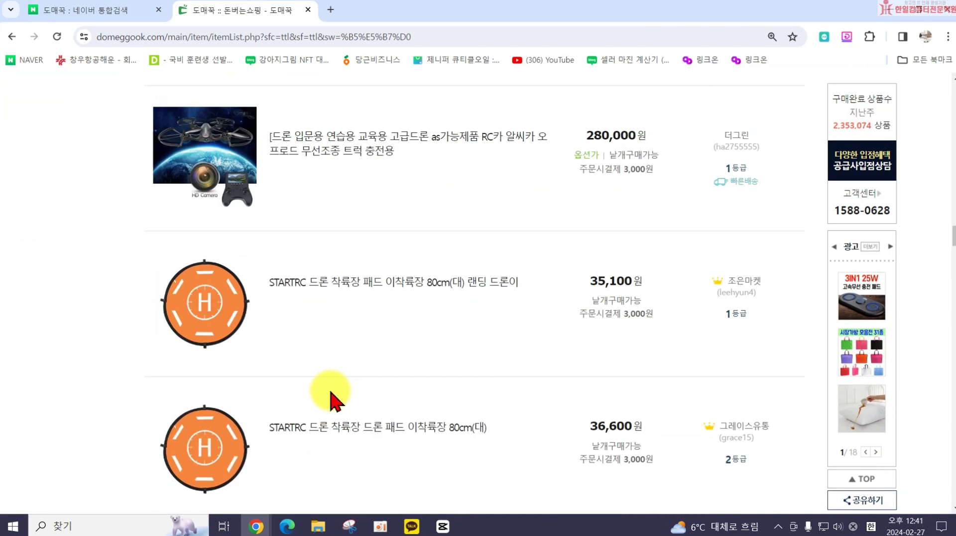
scroll(335, 400, "down", 5)
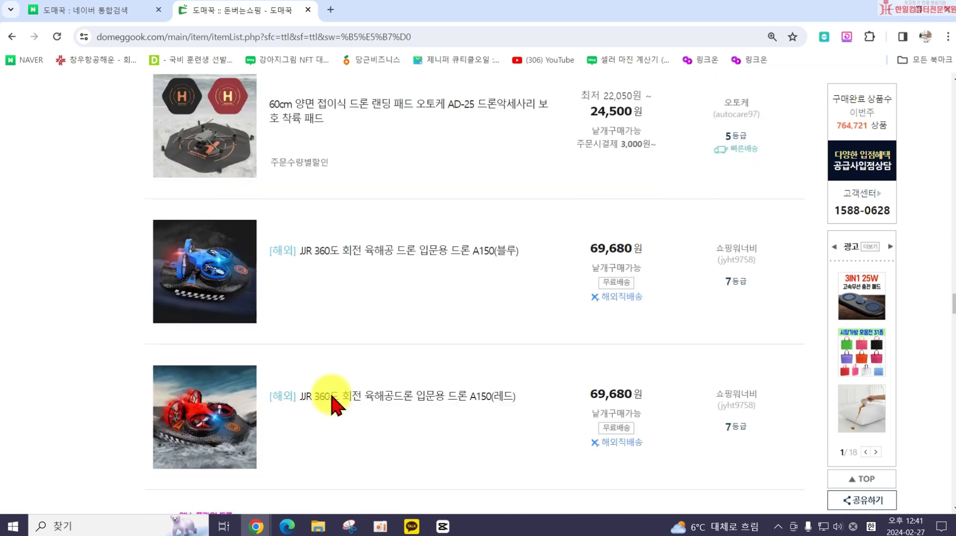
scroll(342, 395, "up", 3)
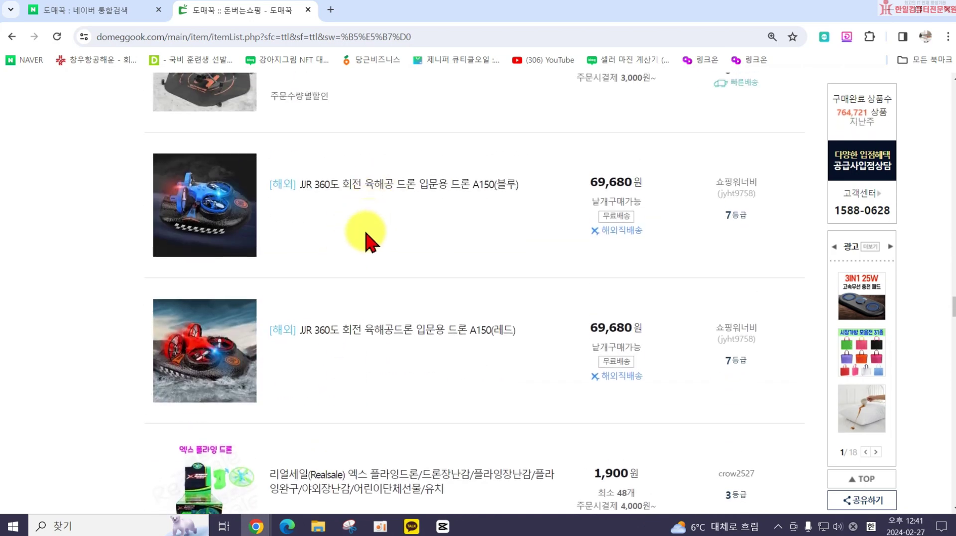
scroll(368, 299, "down", 10)
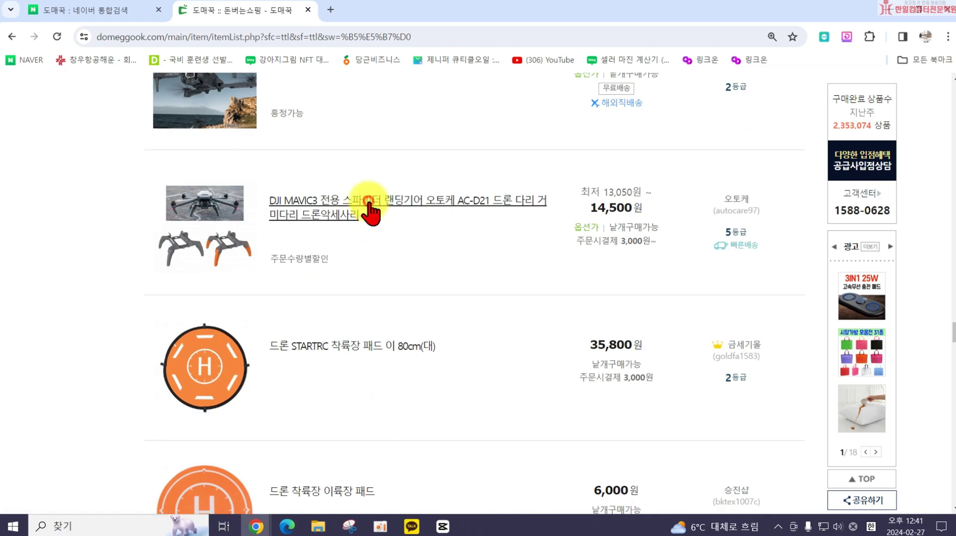
Step: Open the DJI MAVIC3 spider landing gear AC-D21 product page, look through its detail images, and close the page
left_click(369, 208)
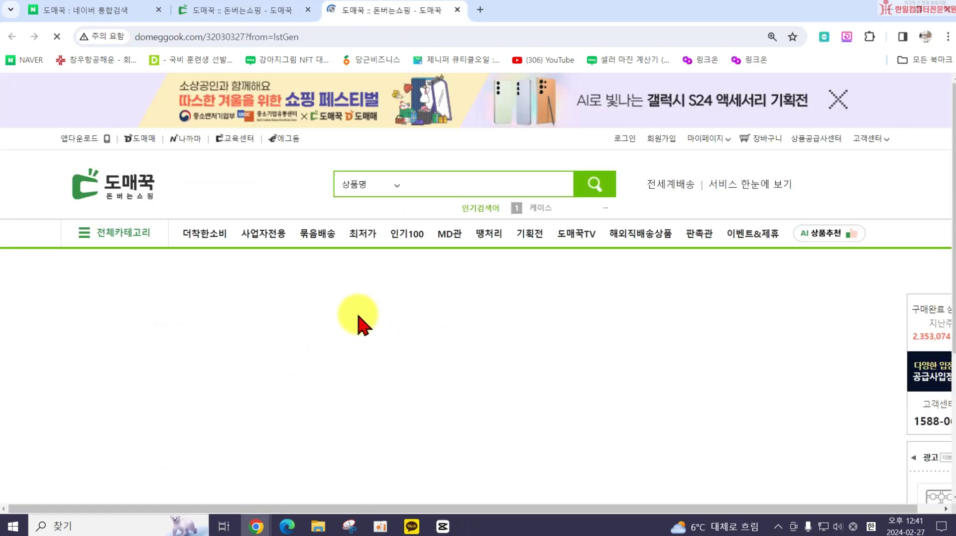
scroll(339, 349, "down", 8)
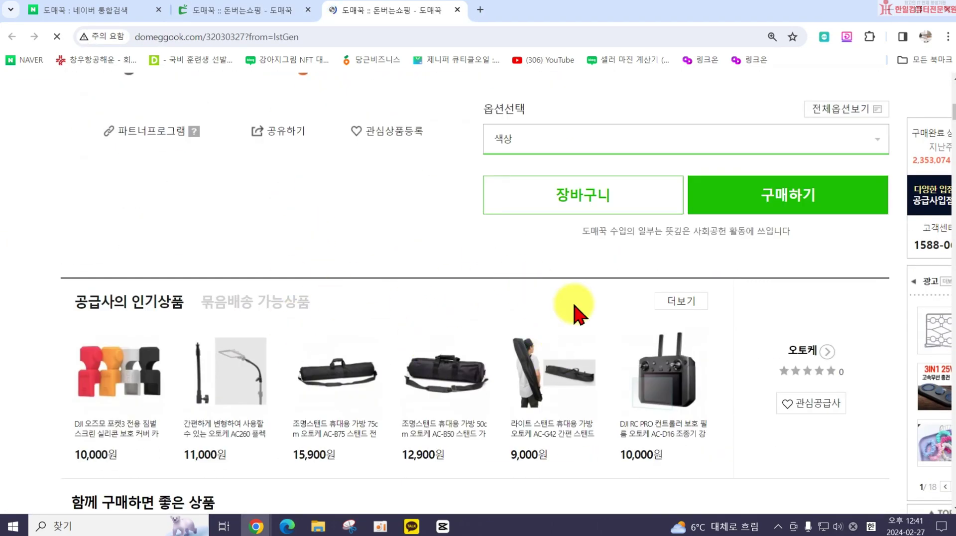
scroll(537, 483, "down", 8)
scroll(538, 483, "down", 10)
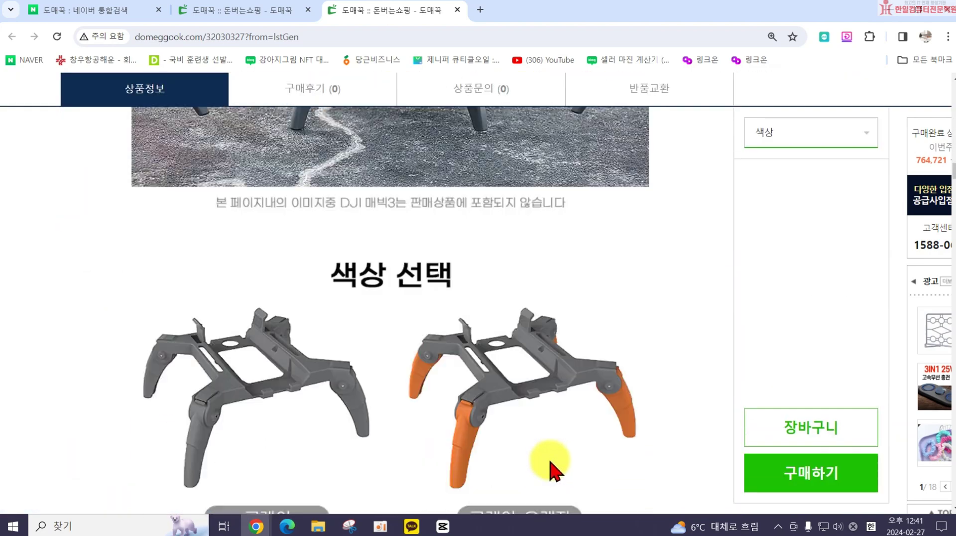
scroll(550, 461, "down", 5)
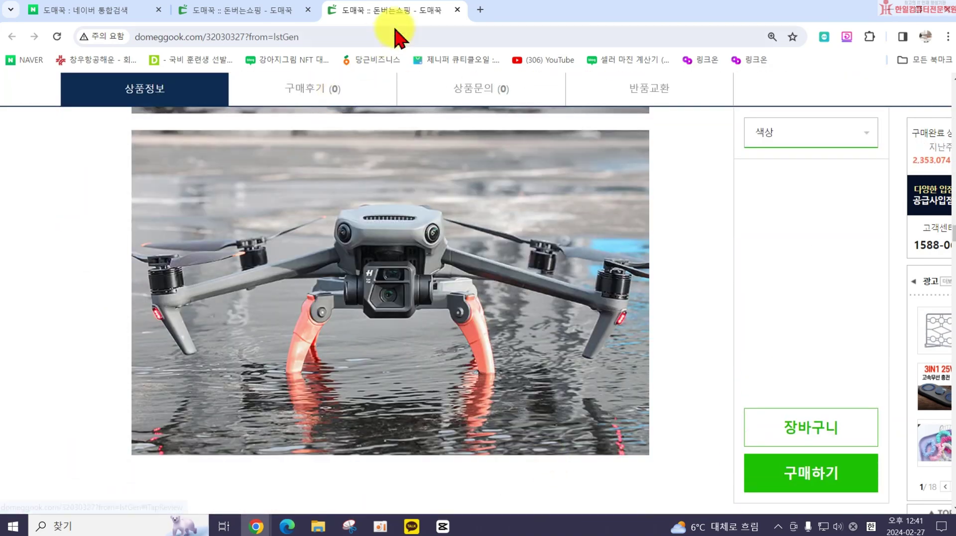
left_click(456, 10)
Step: Search the 도매꾹 site by product name for 로봇 and look through the listed robot products
scroll(377, 273, "down", 5)
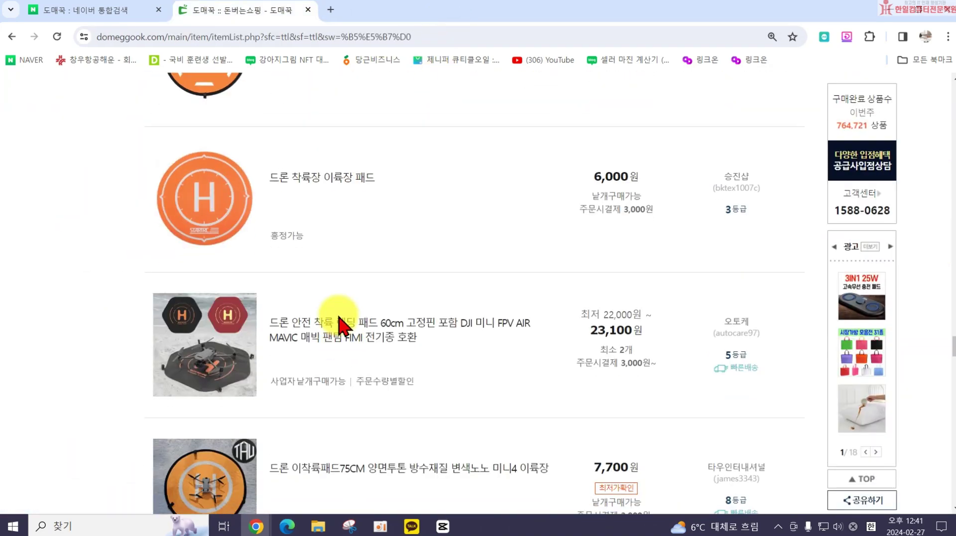
scroll(339, 299, "up", 15)
scroll(338, 259, "up", 15)
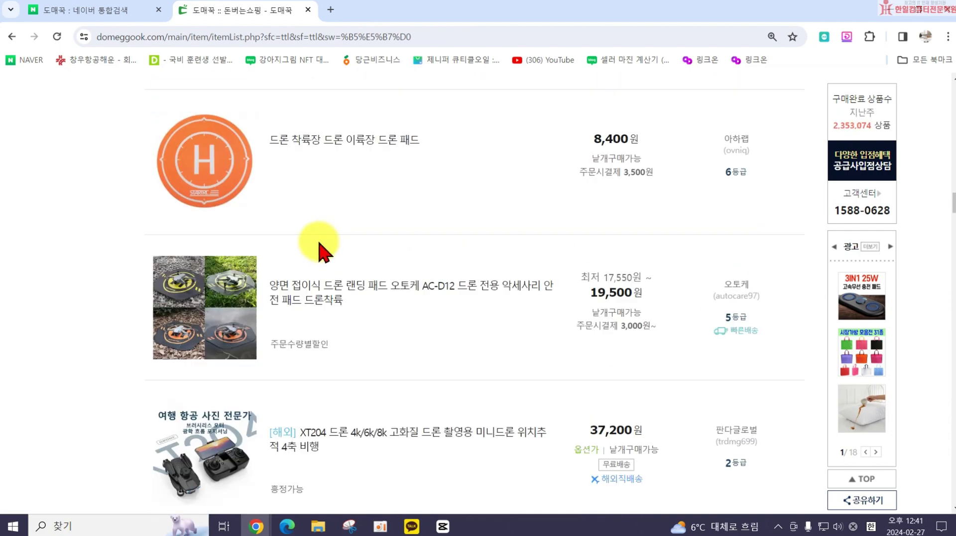
scroll(313, 239, "up", 10)
double_click(426, 183)
mouse_move(391, 197)
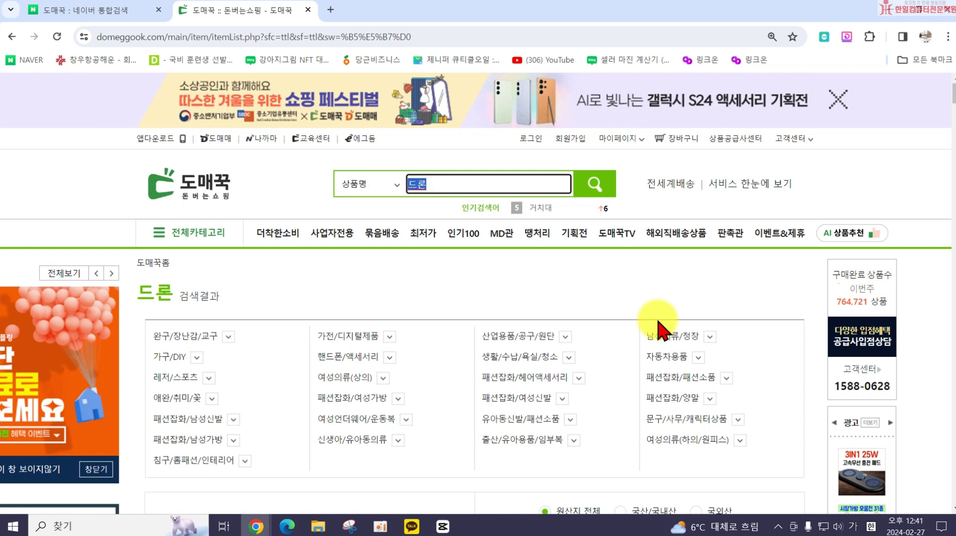
type("로봇")
key("Return")
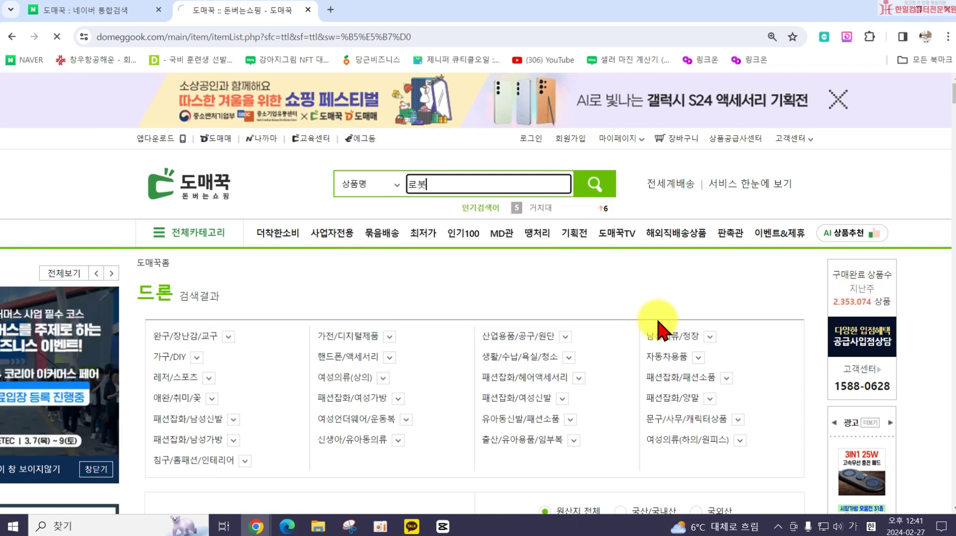
scroll(662, 329, "down", 15)
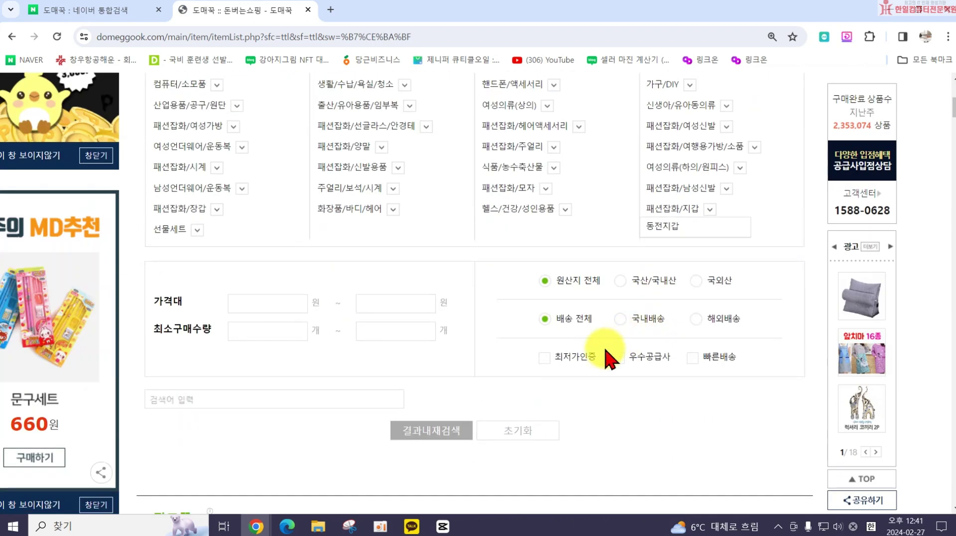
scroll(518, 386, "down", 11)
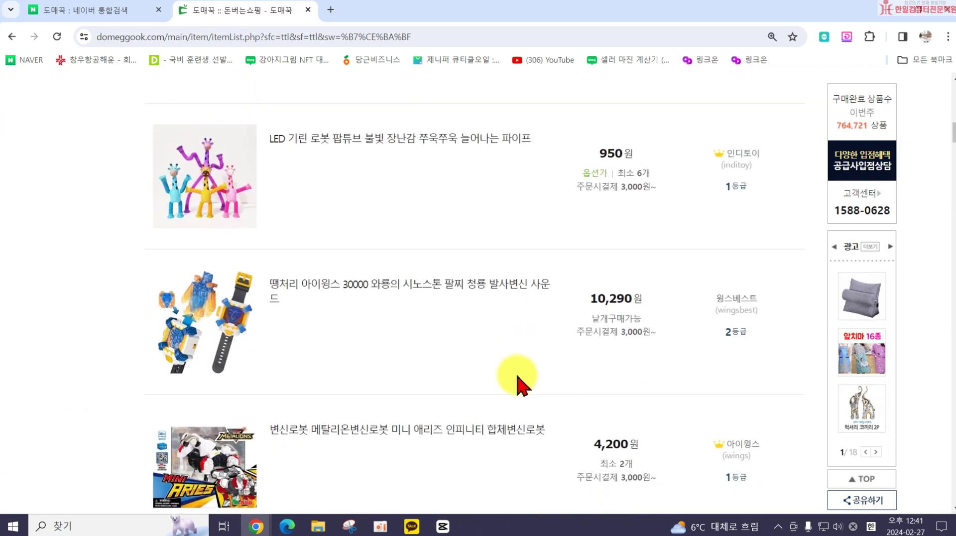
scroll(517, 385, "down", 8)
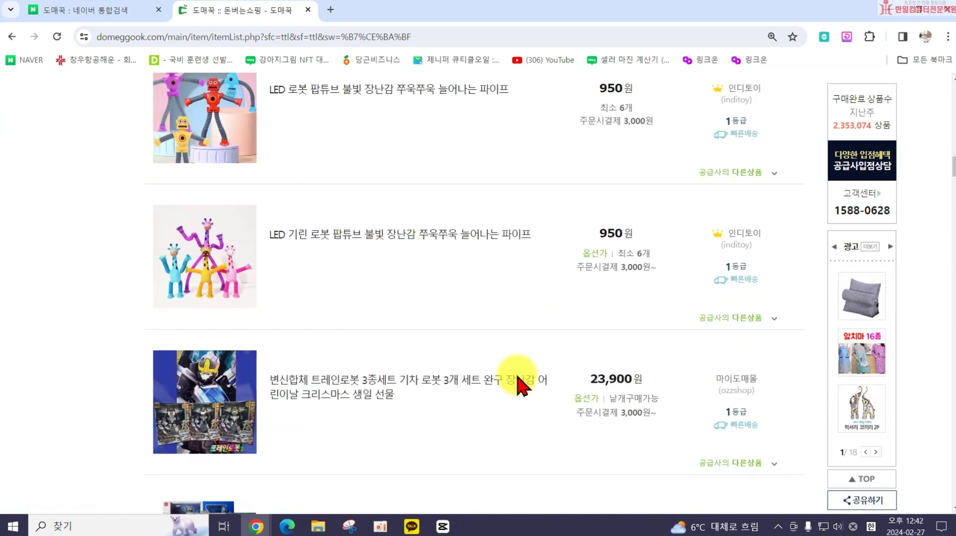
scroll(518, 383, "down", 10)
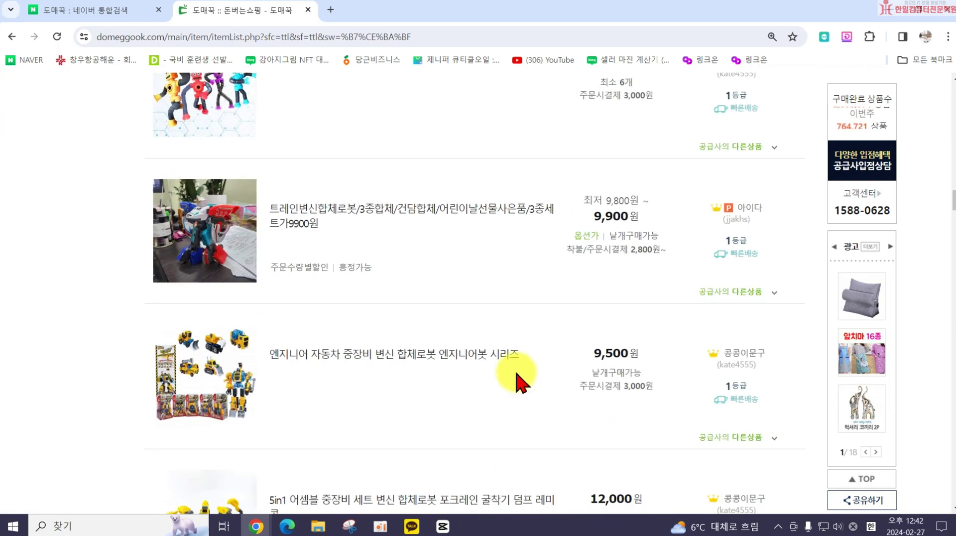
scroll(513, 383, "down", 5)
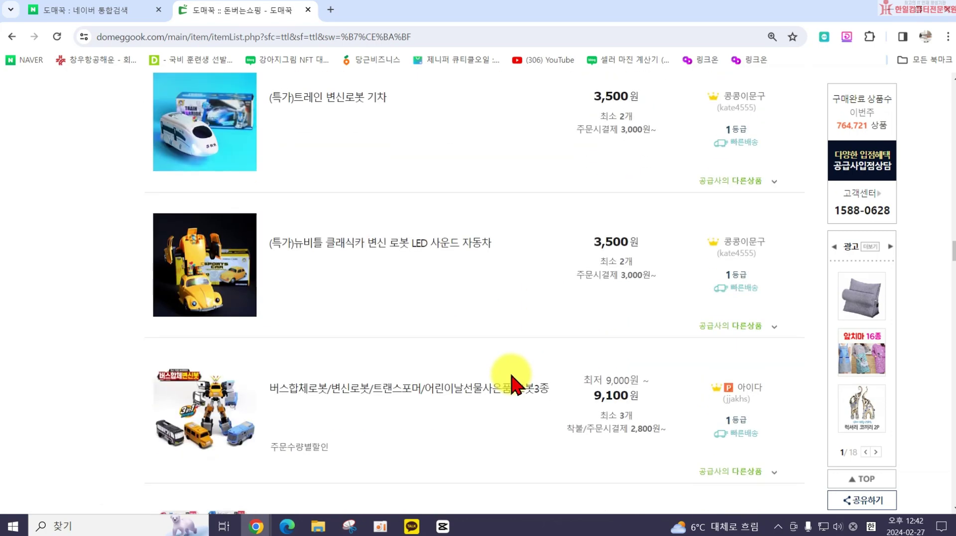
Step: Return to the 드론 results, search by product name for 미니드론, and look through the listed products
left_click(9, 36)
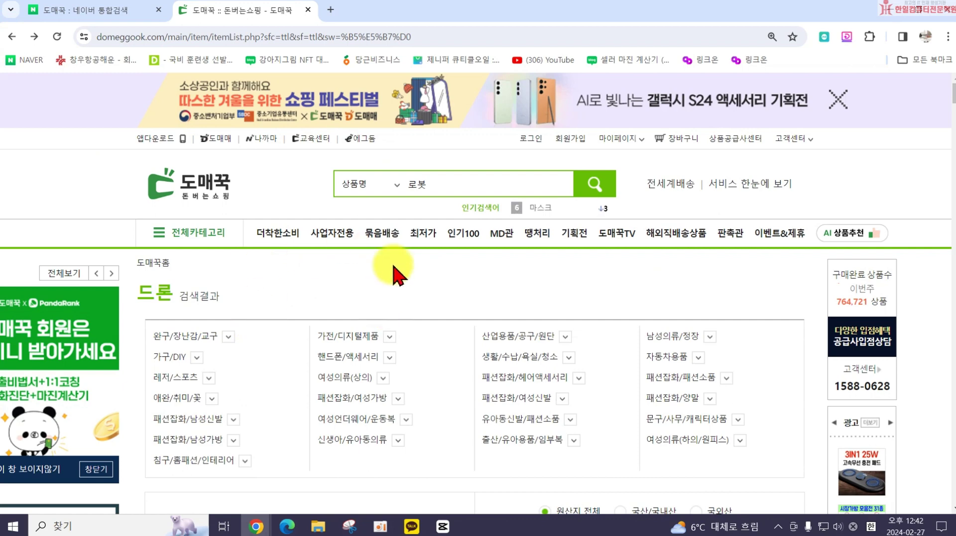
left_click(710, 336)
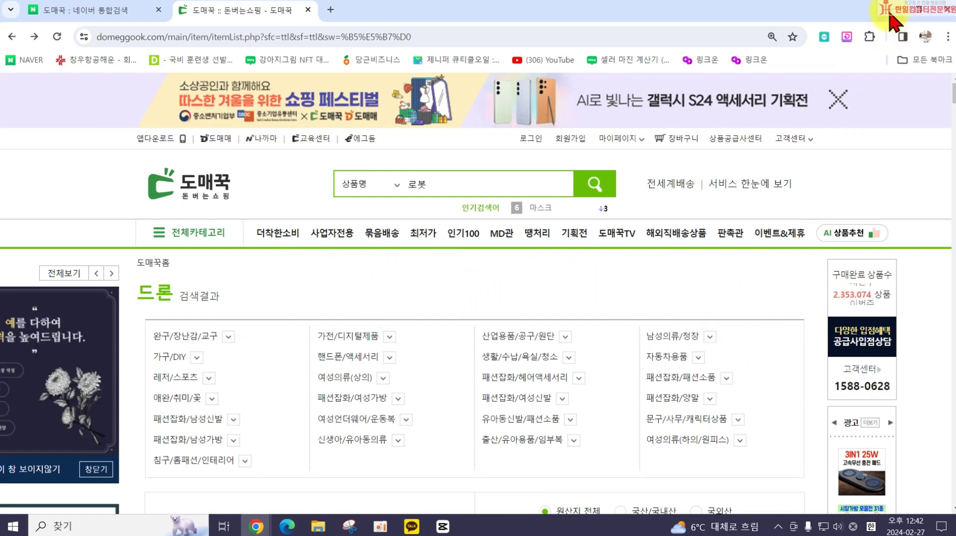
left_click(490, 183)
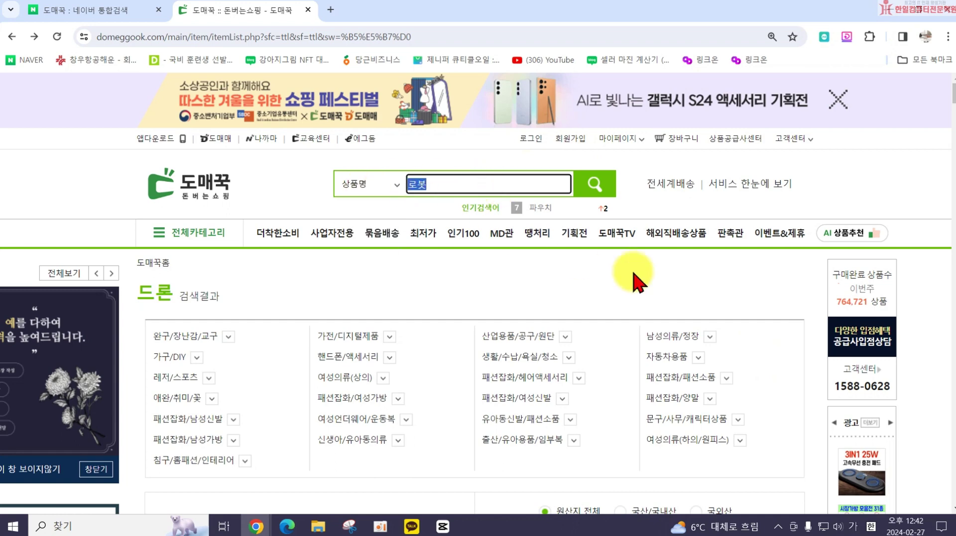
type("미니드론")
key("Return")
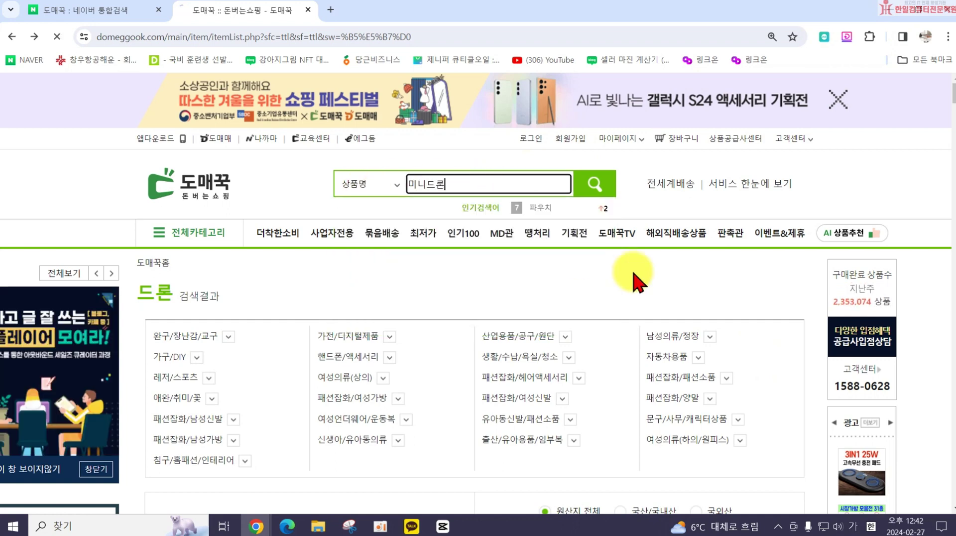
scroll(471, 326, "down", 8)
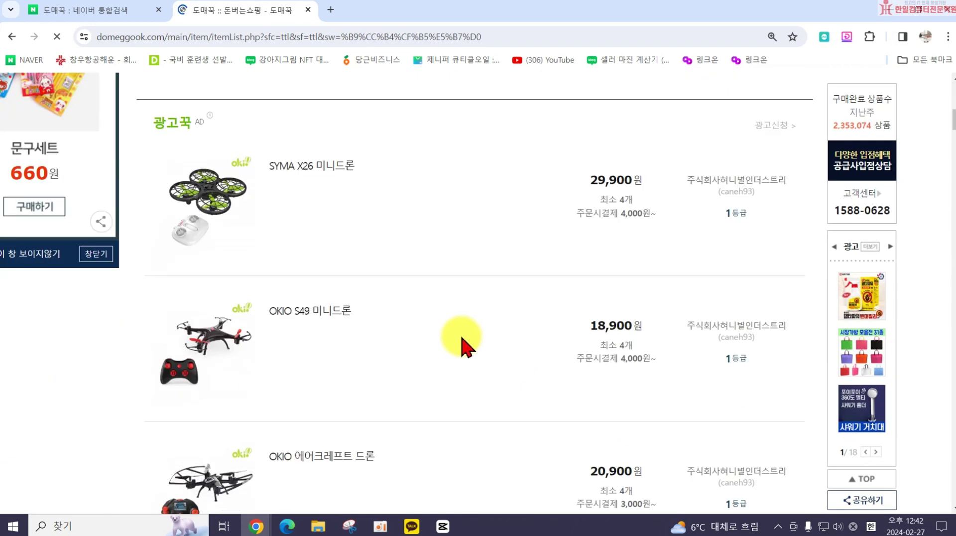
scroll(309, 299, "down", 5)
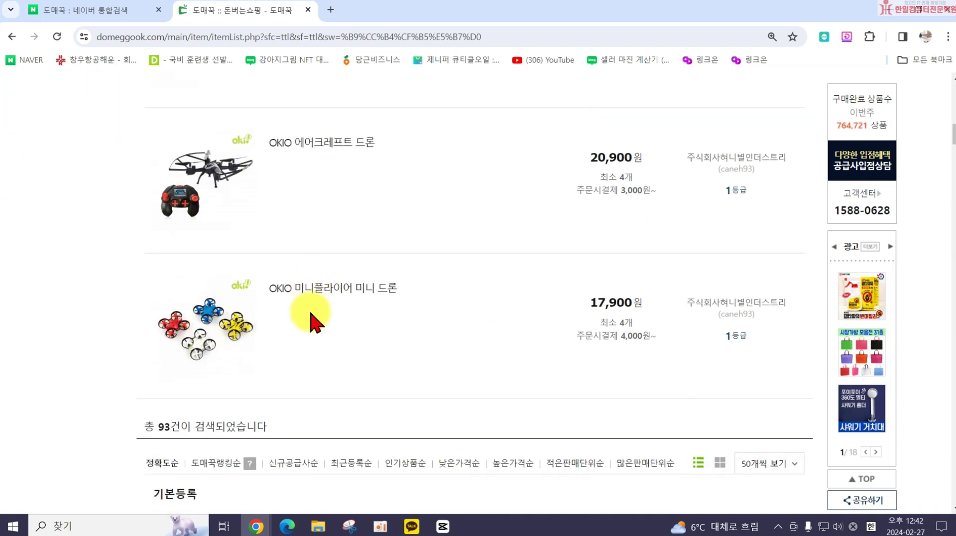
Step: Open the OKIO 미니플라이어 미니 드론 product page and examine its detail images and Mini Drone heading
left_click(311, 287)
scroll(566, 348, "down", 15)
scroll(595, 359, "down", 20)
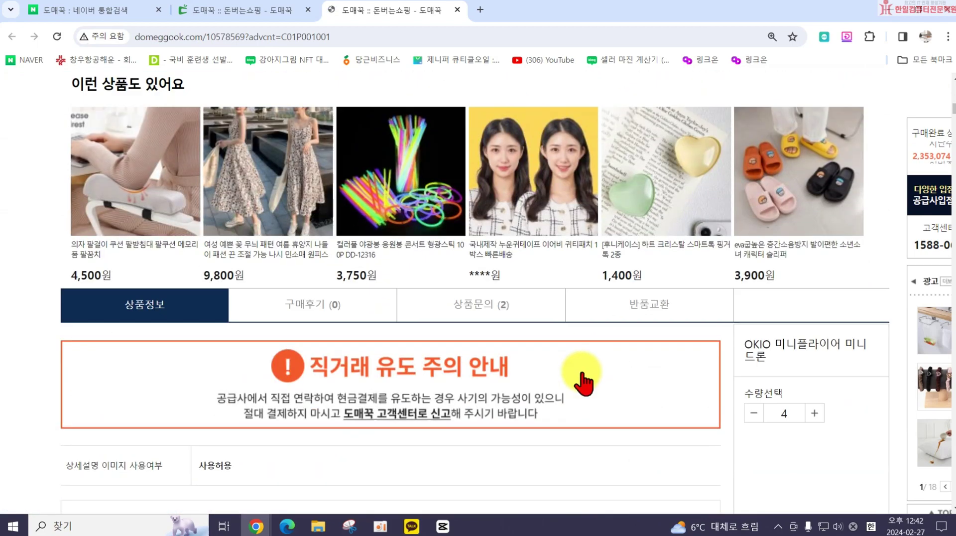
scroll(582, 374, "down", 15)
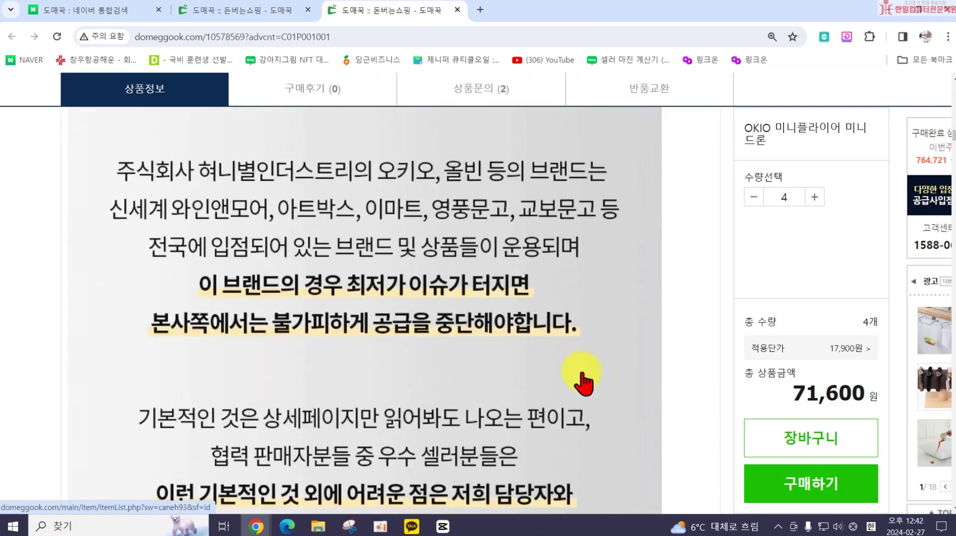
scroll(583, 378, "down", 15)
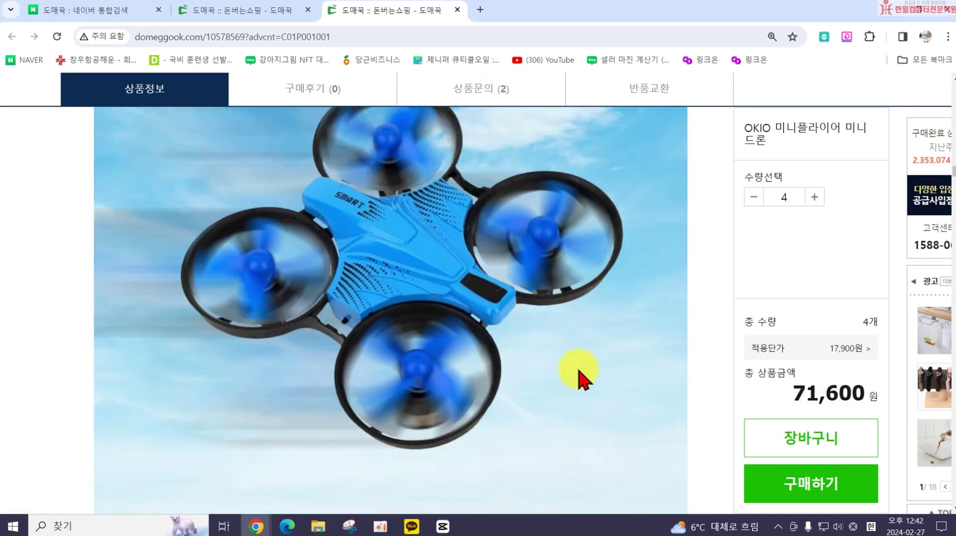
scroll(590, 423, "up", 2)
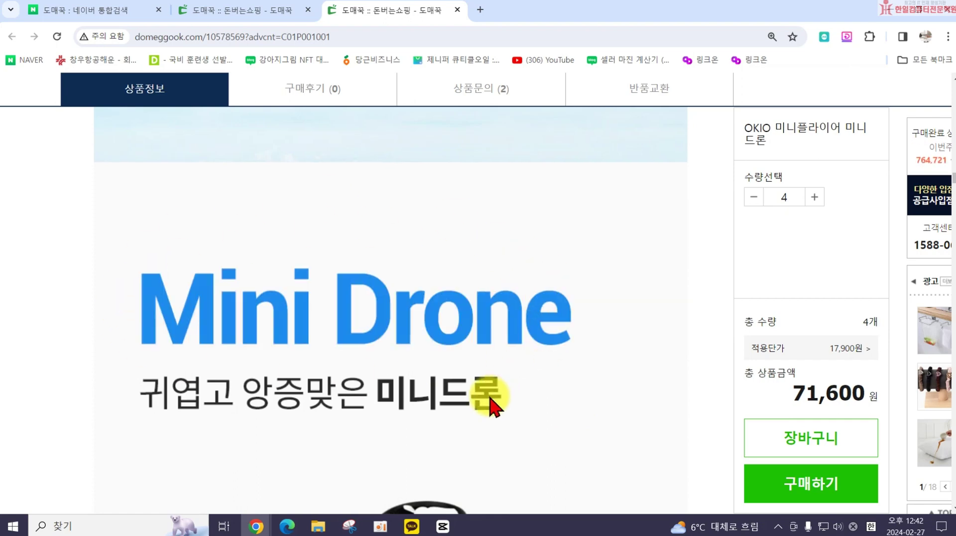
Step: Switch to File Explorer, put its window away, and close the open chat window on the desktop
key("alt+Tab")
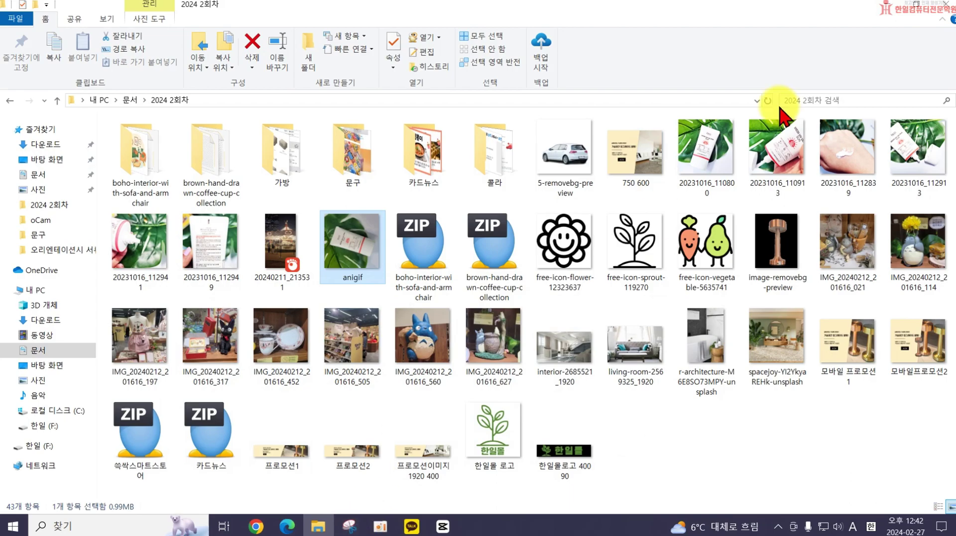
left_click(887, 6)
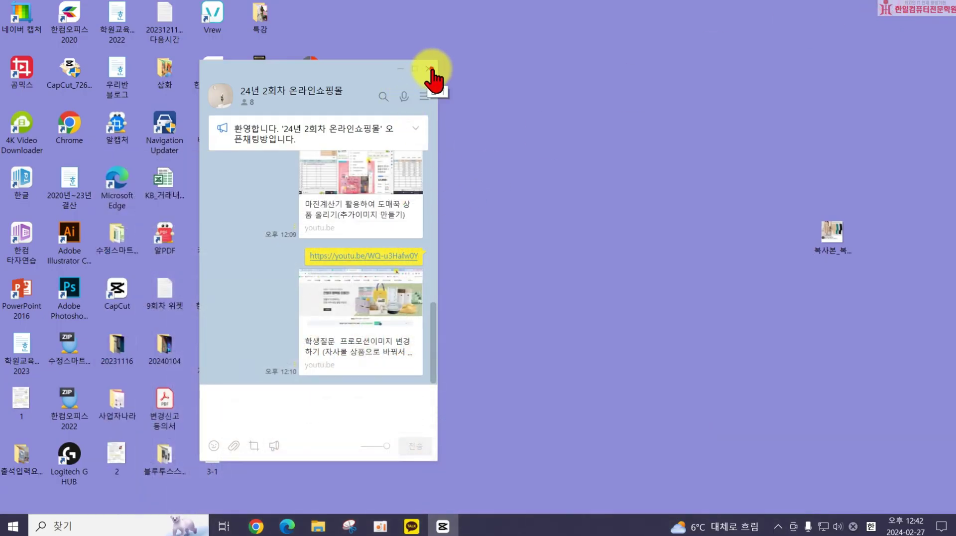
left_click(428, 68)
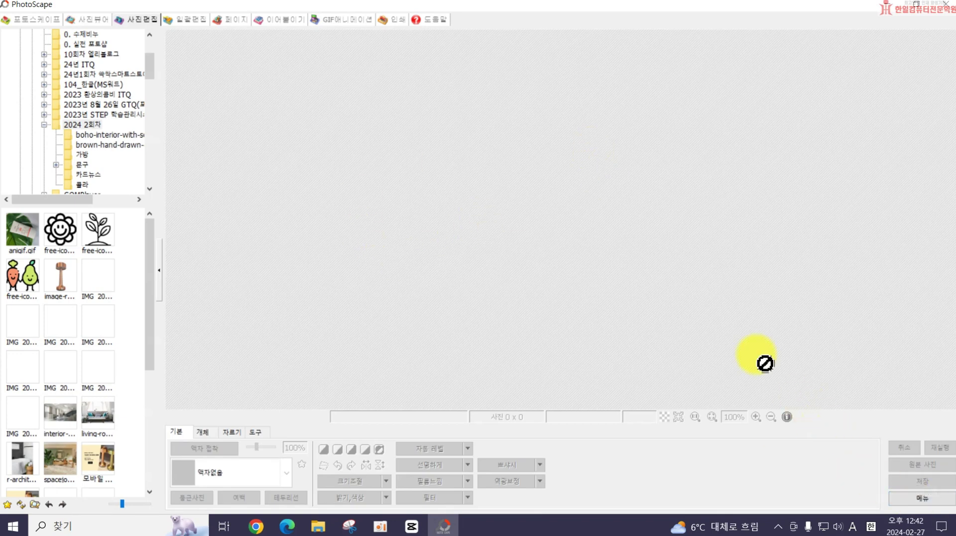
Step: In PhotoScape's photo editor, create a new blank white photo of 1000 x 1000
left_click(911, 500)
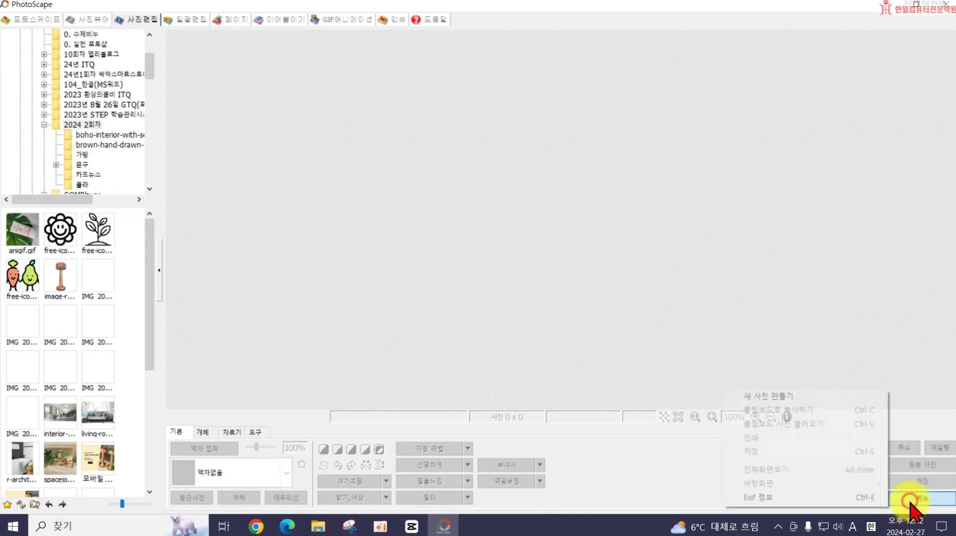
left_click(782, 396)
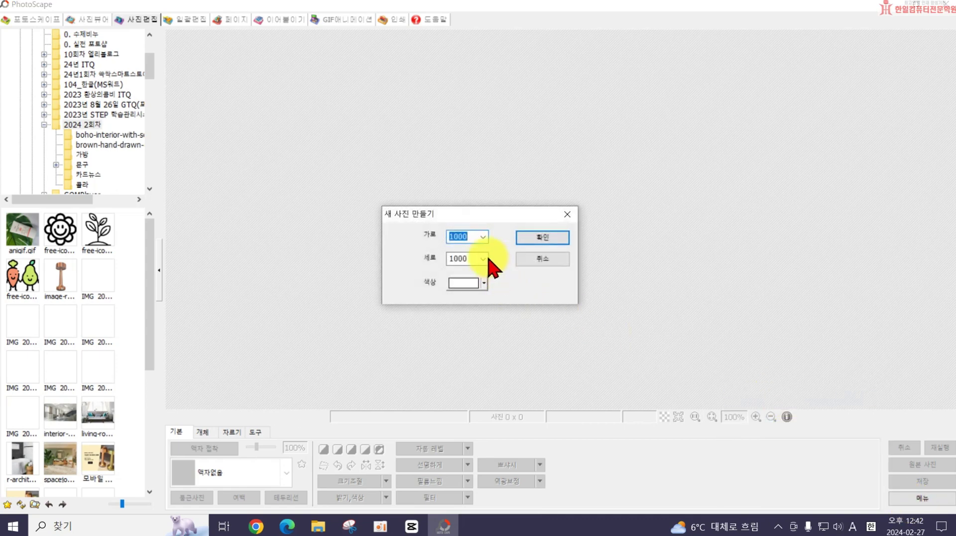
left_click(525, 237)
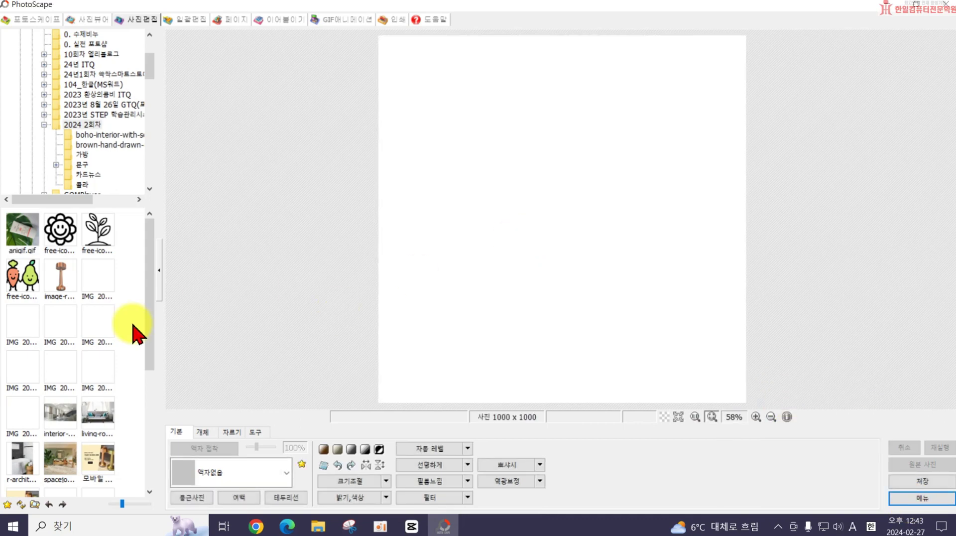
Step: Add the text 미 in blue to the blank photo
left_click(202, 432)
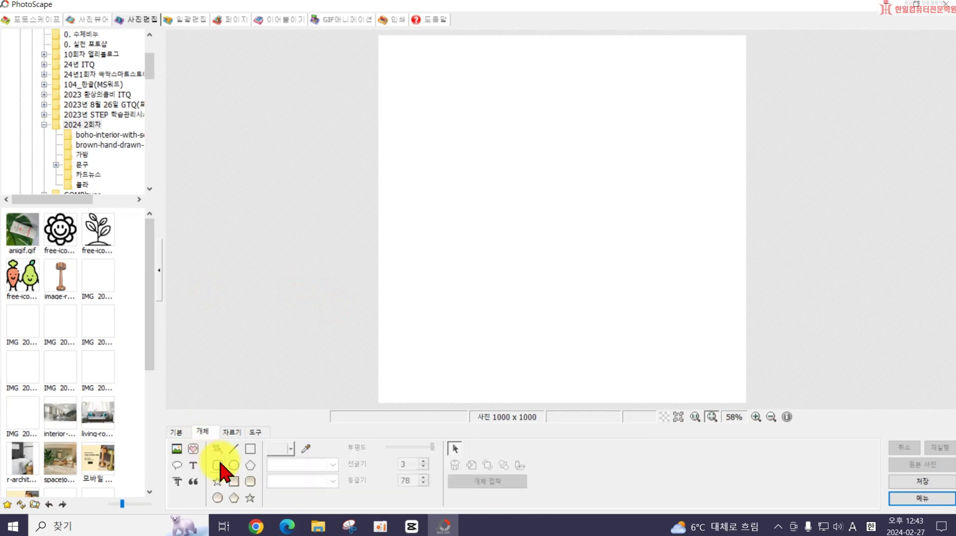
left_click(193, 465)
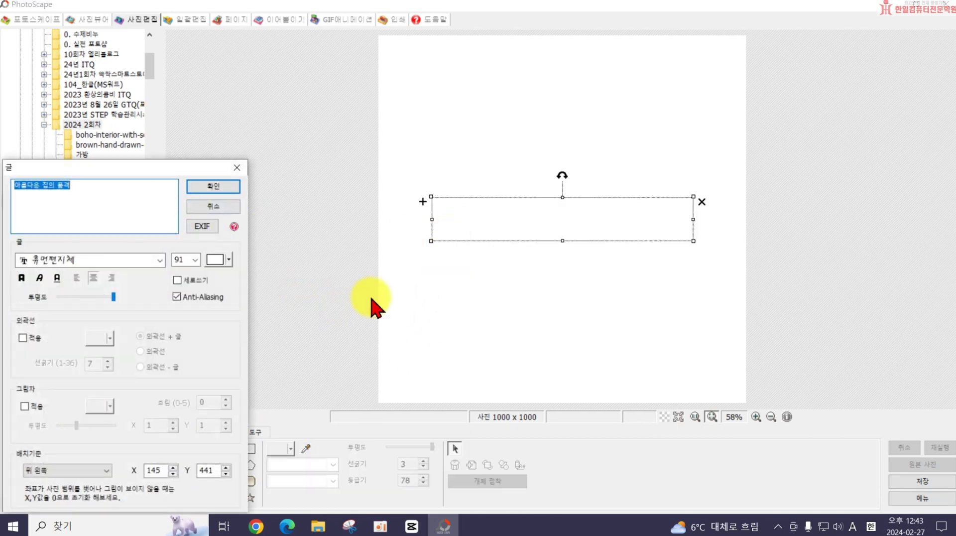
type("a")
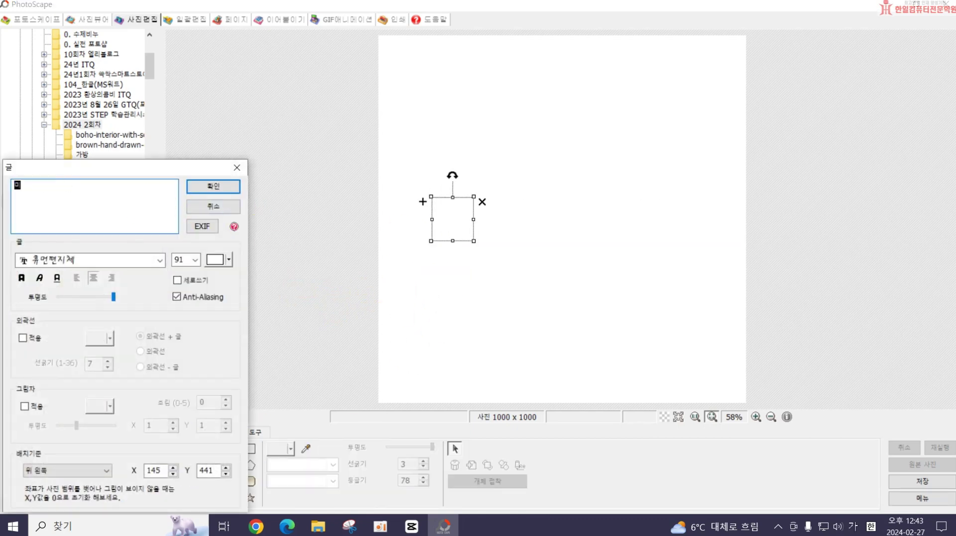
left_click(218, 259)
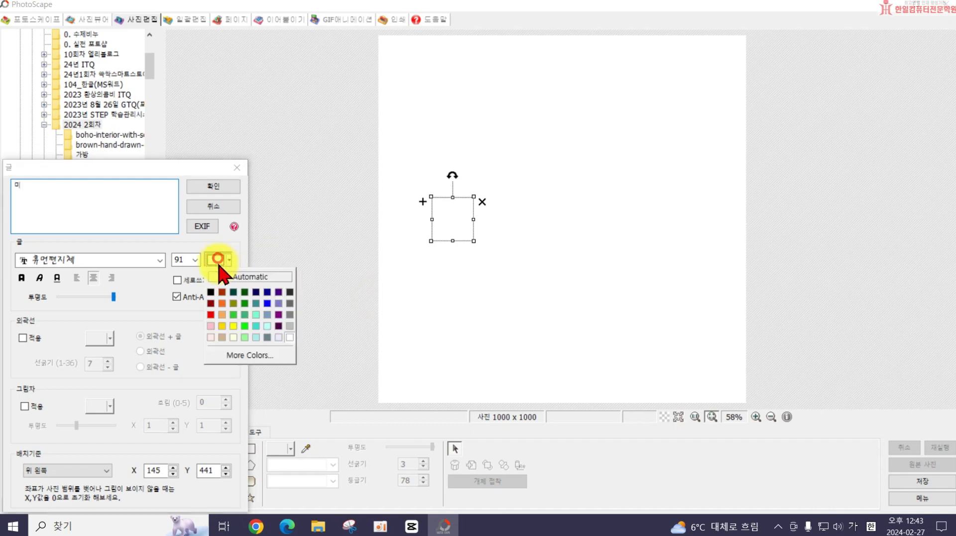
left_click(267, 304)
left_click(230, 188)
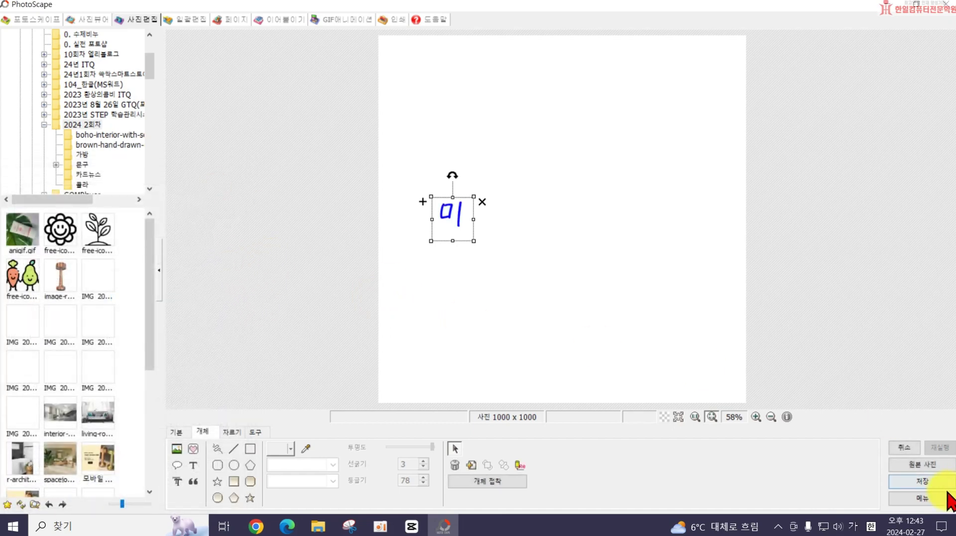
Step: Create a folder named 애니 inside 2024 2회차 and save the text image as JPEG 미 in 2024 2회차
left_click(925, 481)
left_click(330, 262)
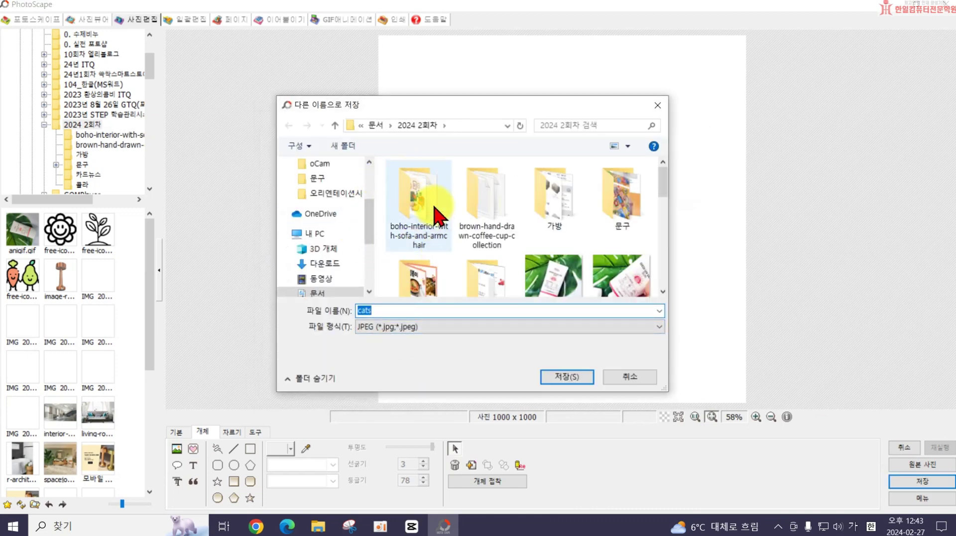
left_click(343, 145)
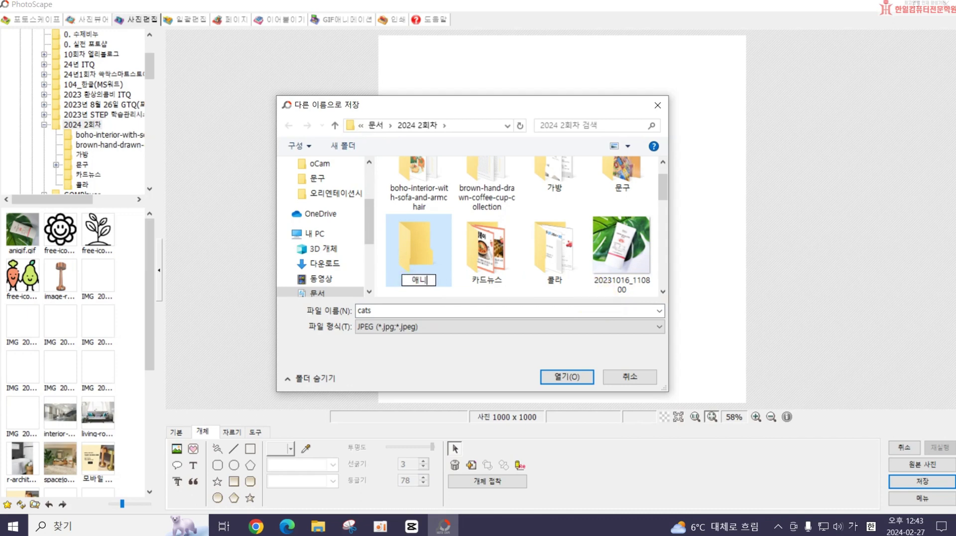
double_click(566, 306)
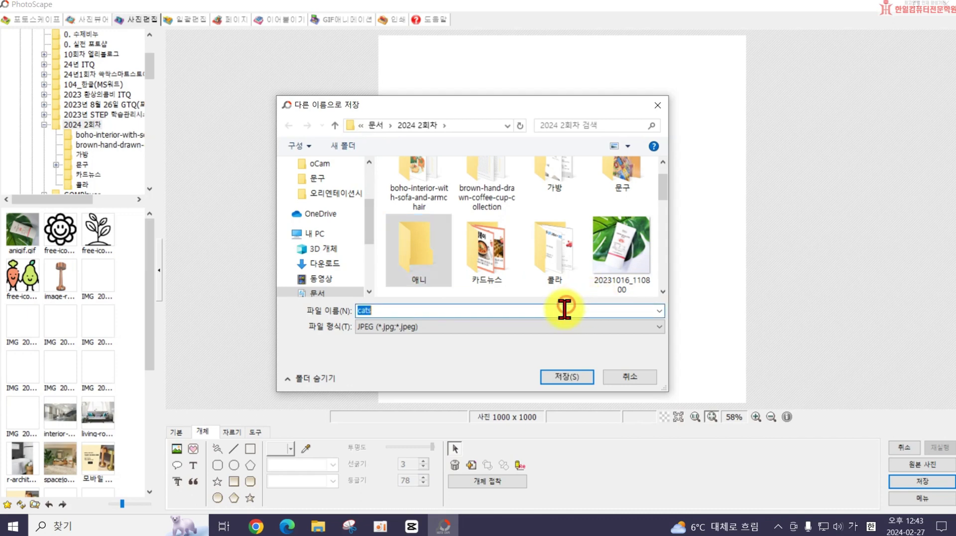
key("BackSpace")
type("미")
key("Return")
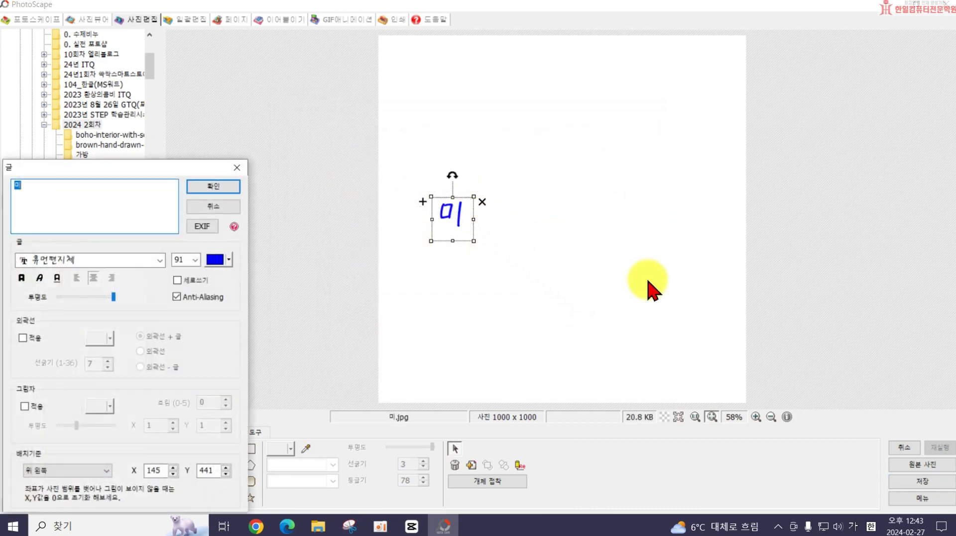
Step: Change the text to 미니 and save the image as JPEG 미니 in the 애니 folder
left_click(199, 186)
left_click(913, 481)
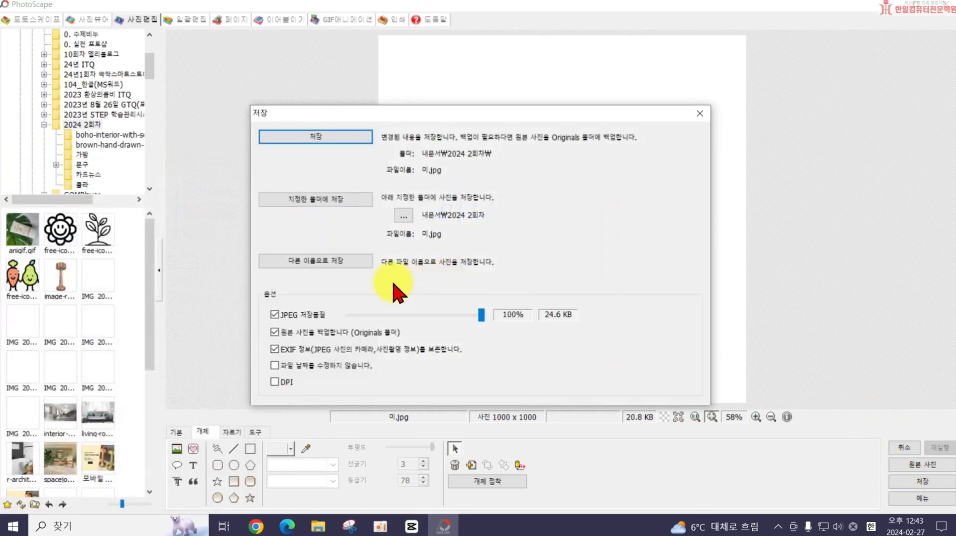
left_click(337, 261)
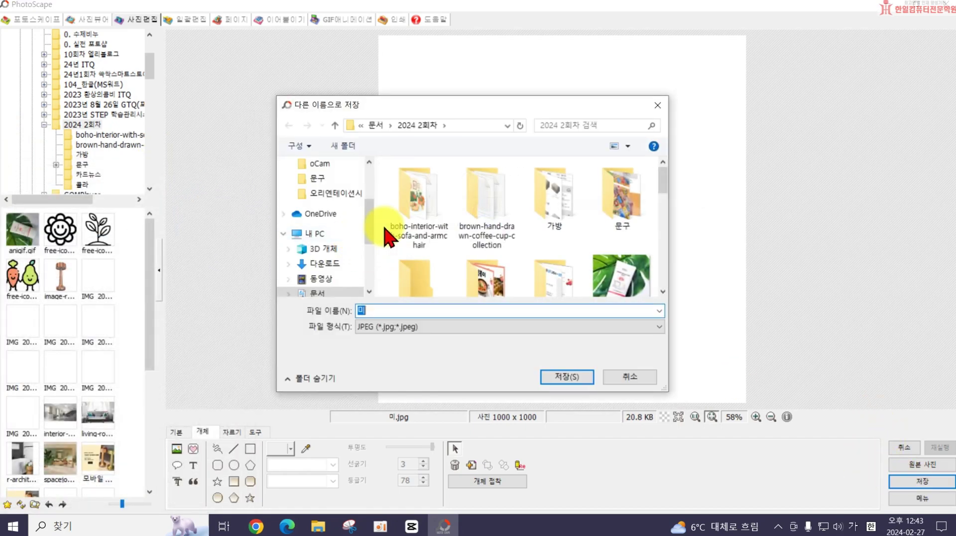
scroll(485, 251, "down", 1)
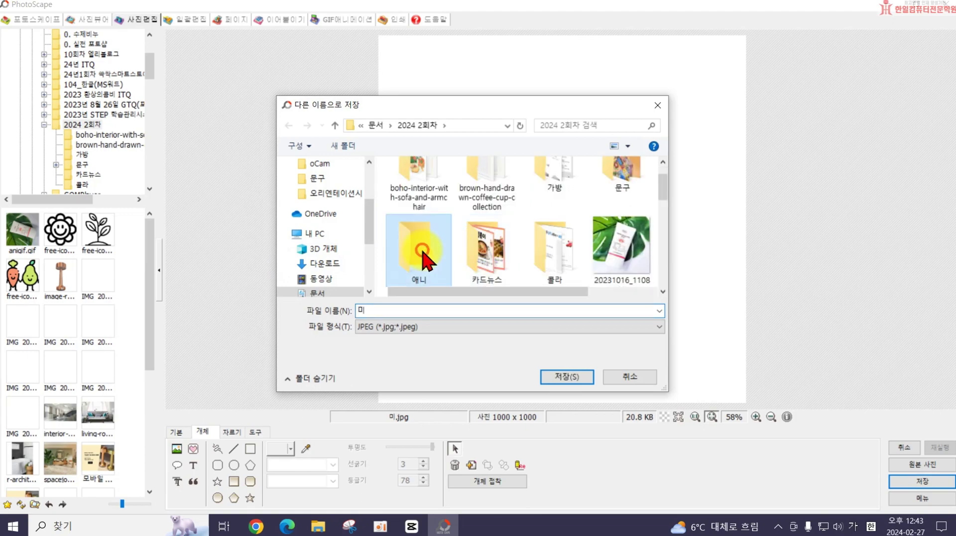
double_click(420, 249)
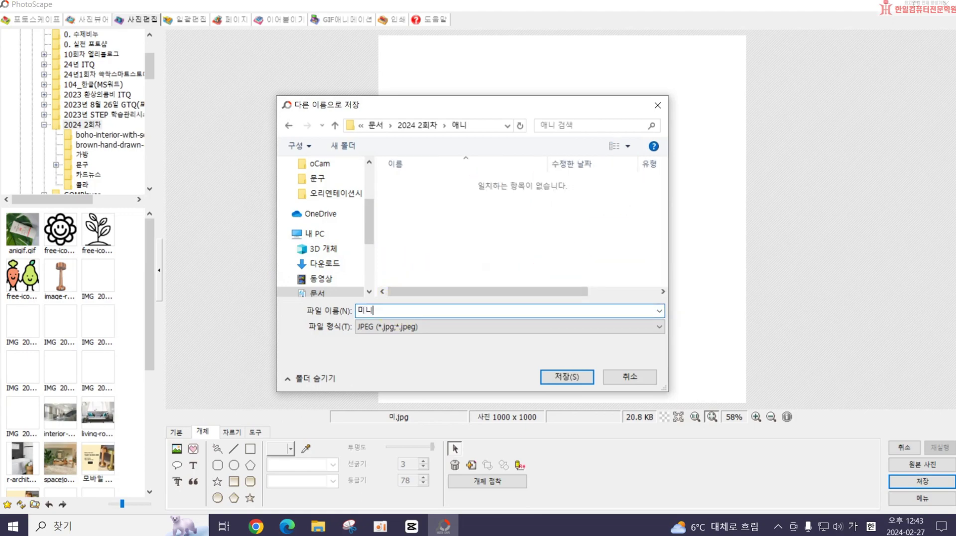
key("Return")
Step: Extend the text to 미니드 and save the image as JPEG 미니드 in the 애니 folder
double_click(490, 219)
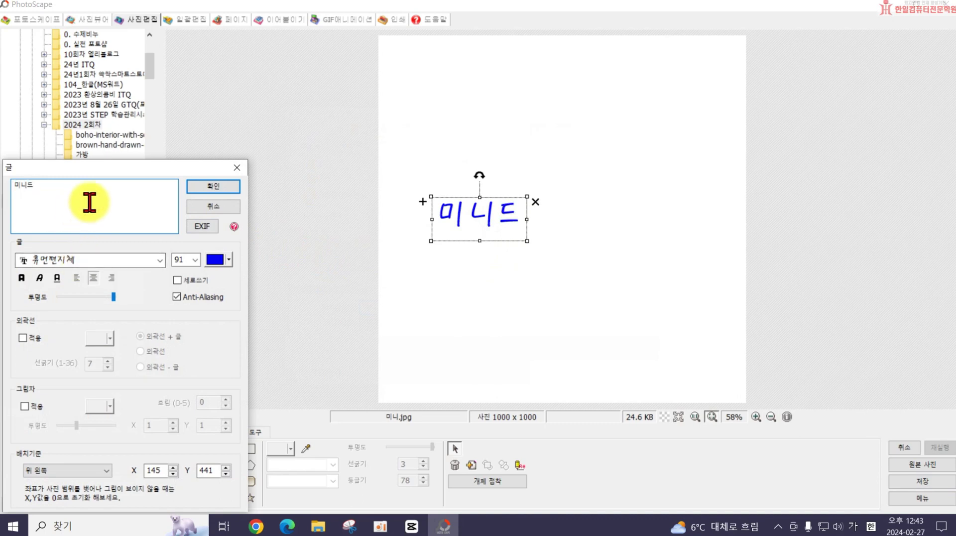
left_click(196, 187)
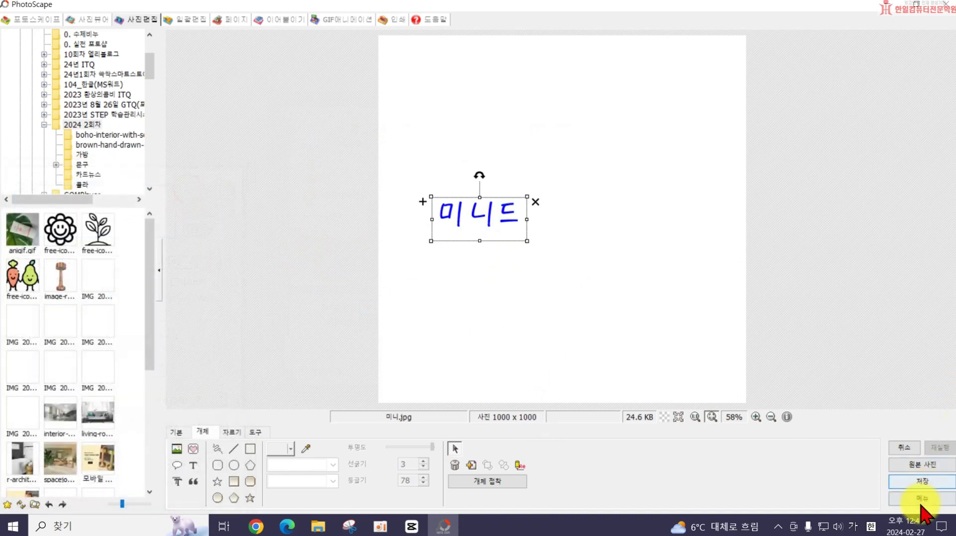
left_click(916, 482)
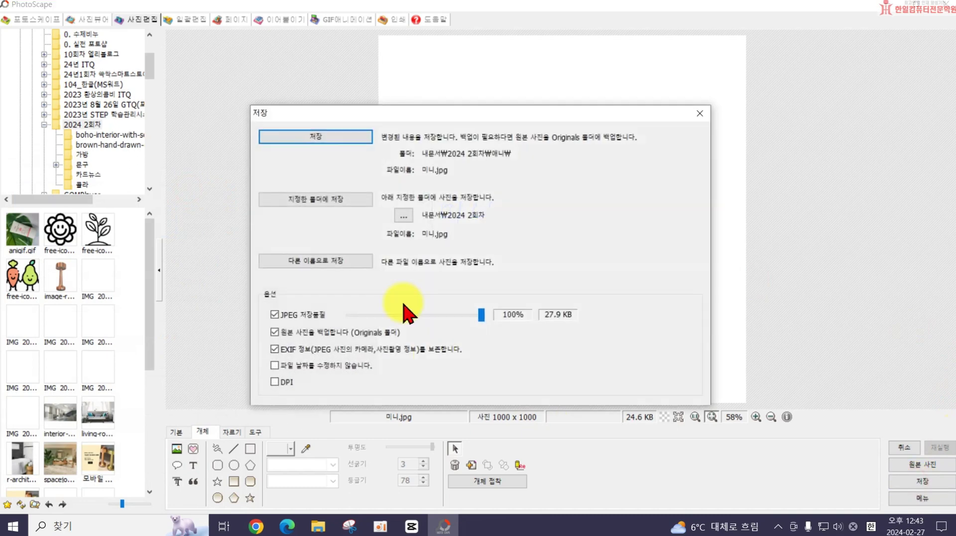
left_click(292, 264)
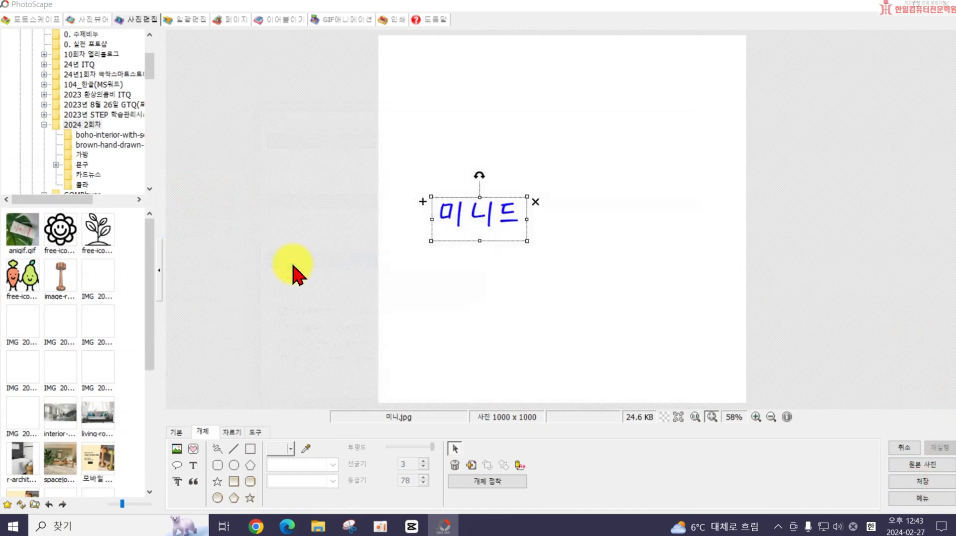
type("드")
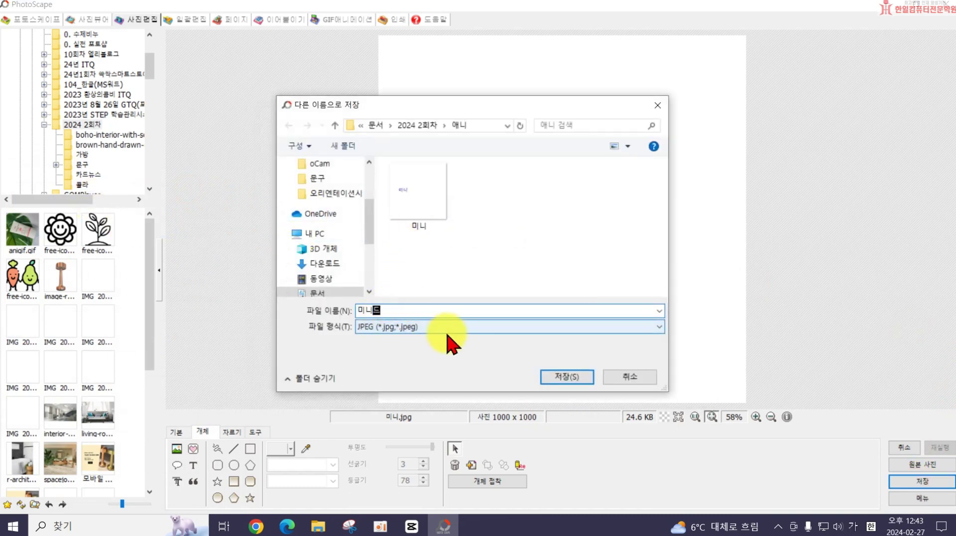
key("Return")
Step: Extend the text to 미니드론 and save the image as JPEG 미니드론 in the 애니 folder
double_click(491, 215)
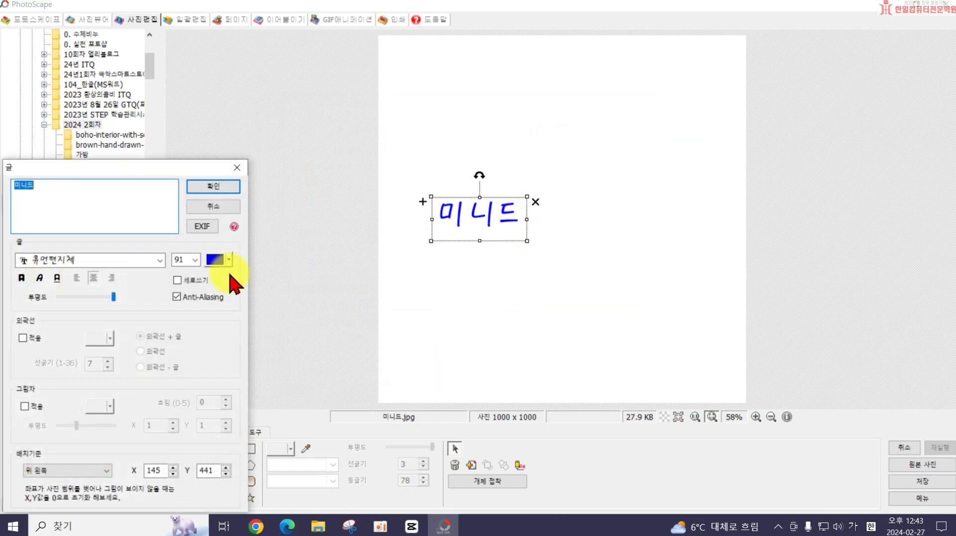
left_click(223, 187)
left_click(921, 481)
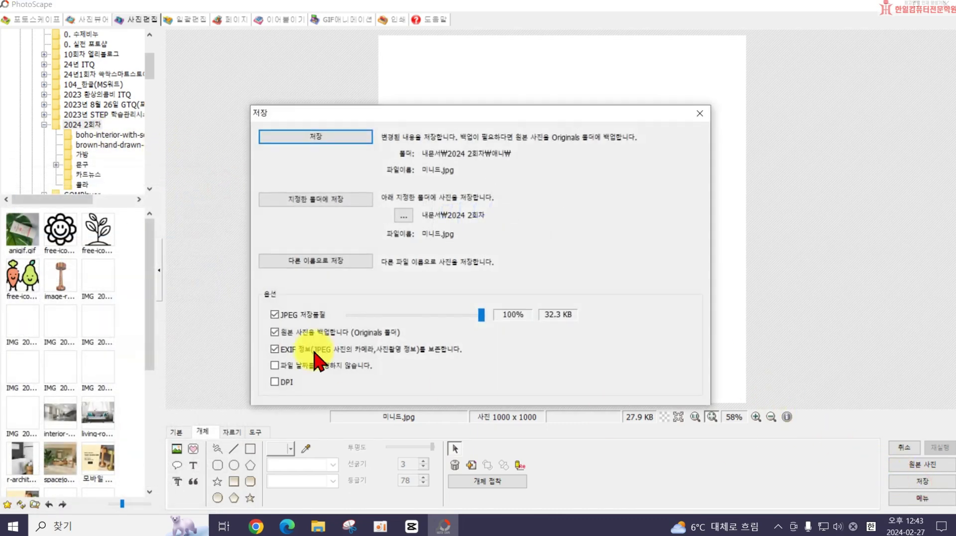
left_click(317, 263)
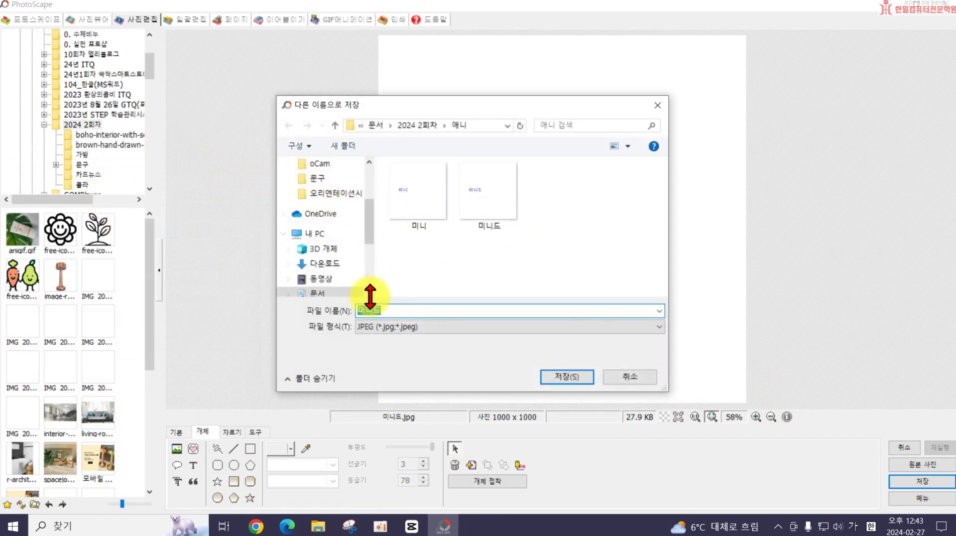
type("로")
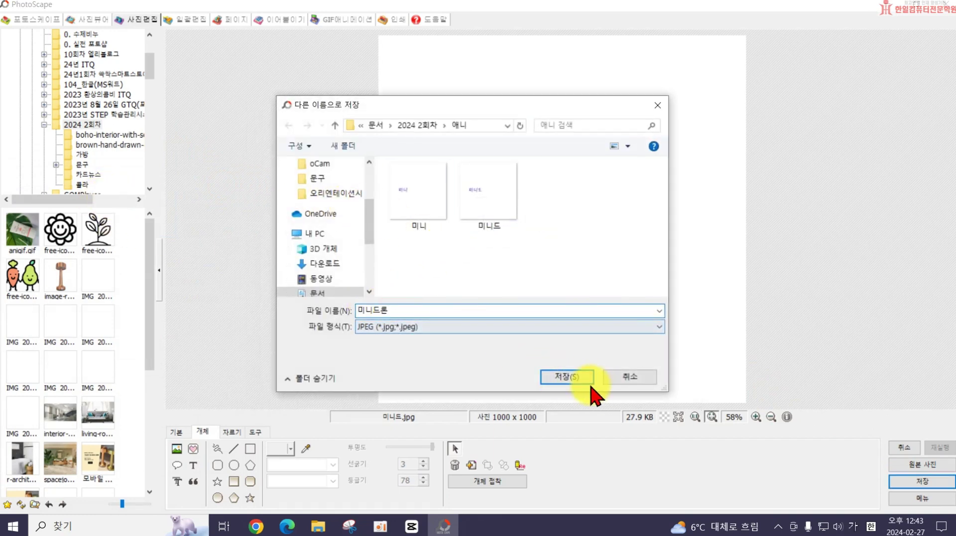
left_click(584, 378)
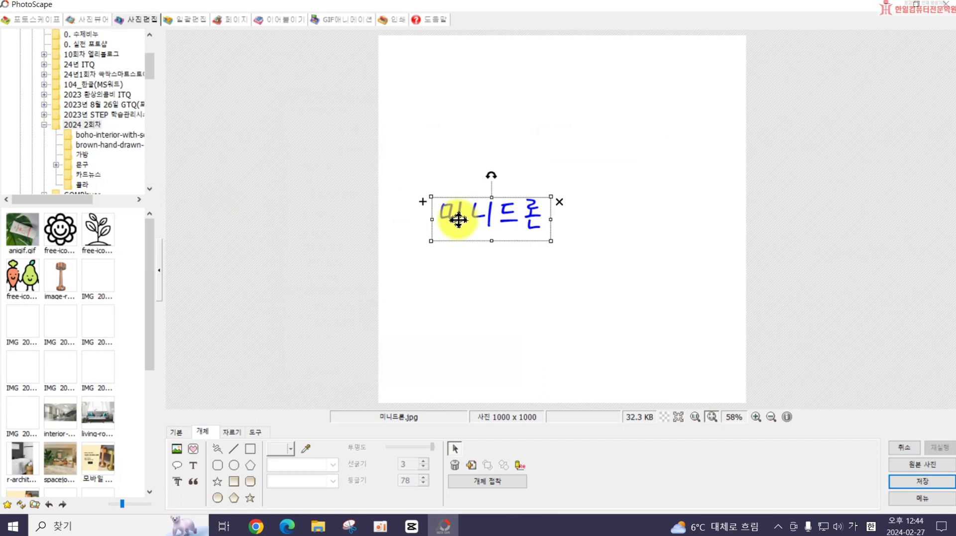
Step: Switch to the GIF animation editor and browse to the 애니 folder under 2024 2회차 in the documents library
left_click(338, 21)
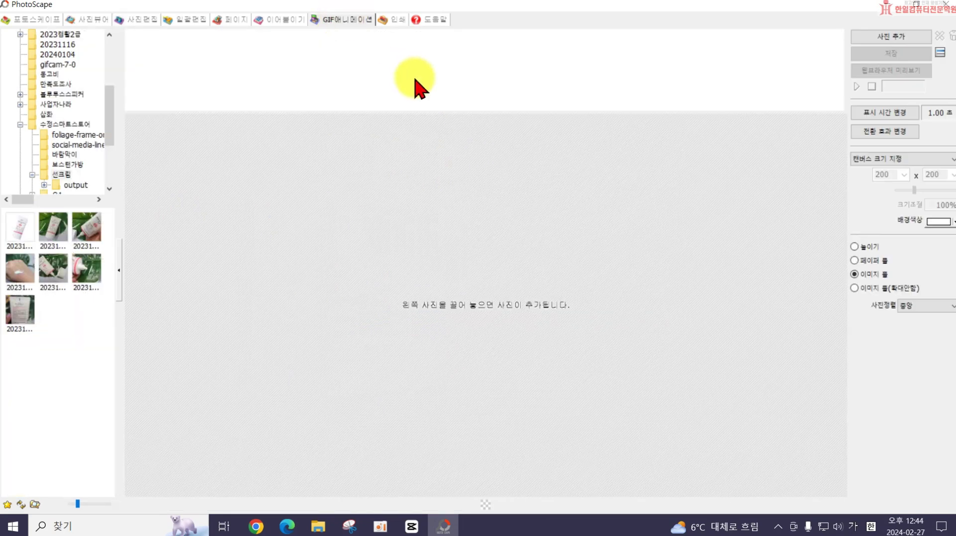
scroll(97, 169, "up", 4)
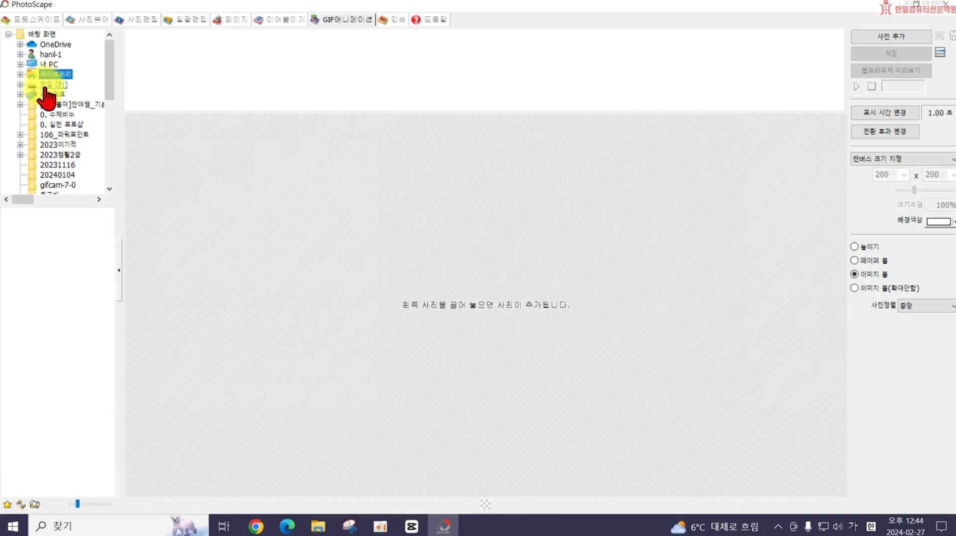
left_click(20, 74)
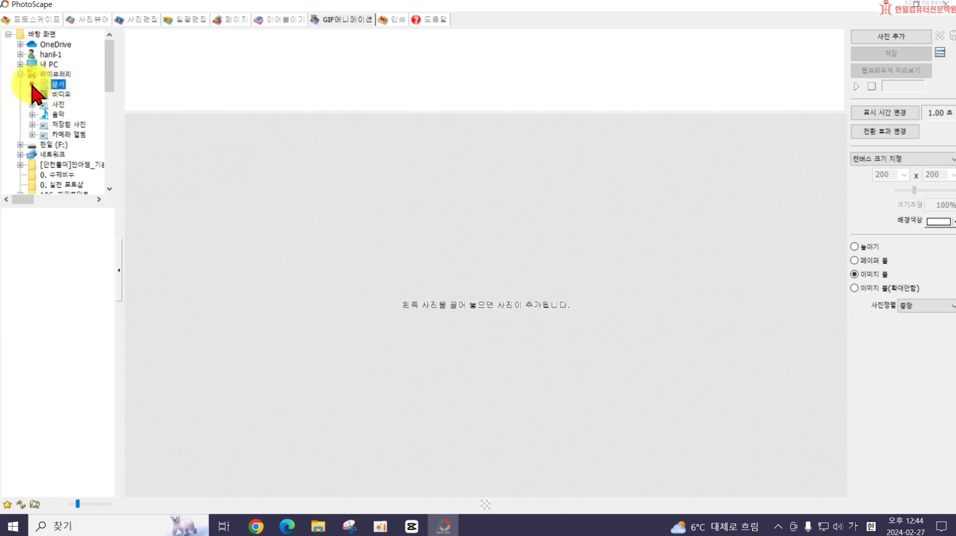
scroll(75, 139, "down", 5)
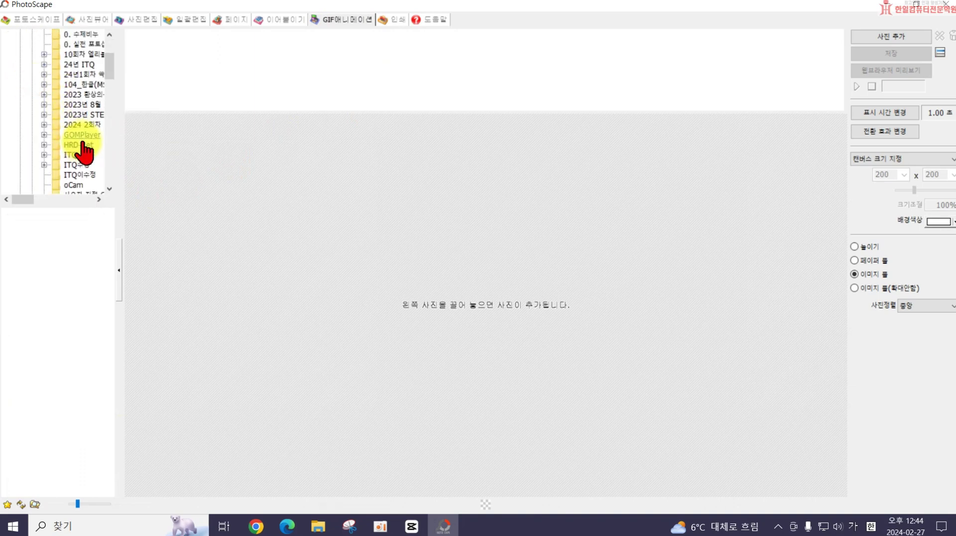
double_click(82, 127)
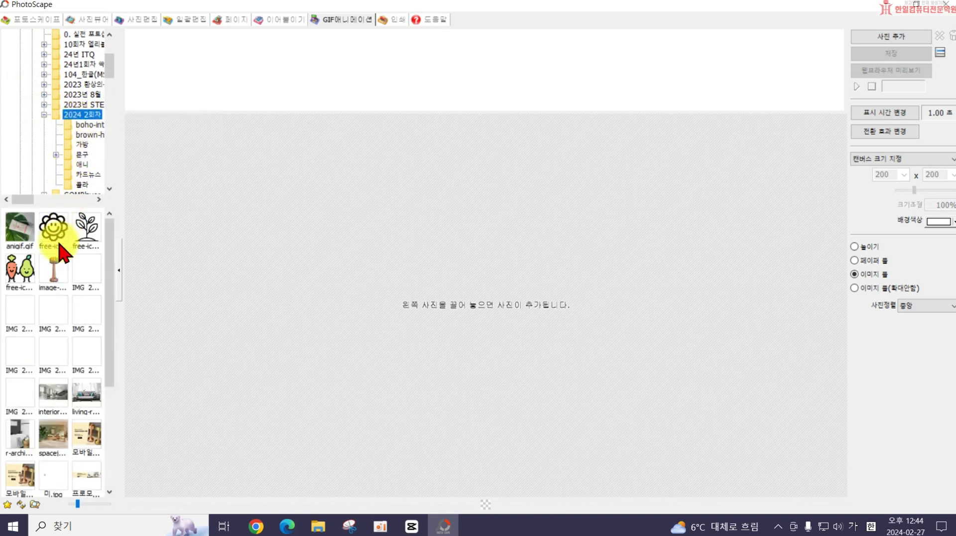
left_click(80, 164)
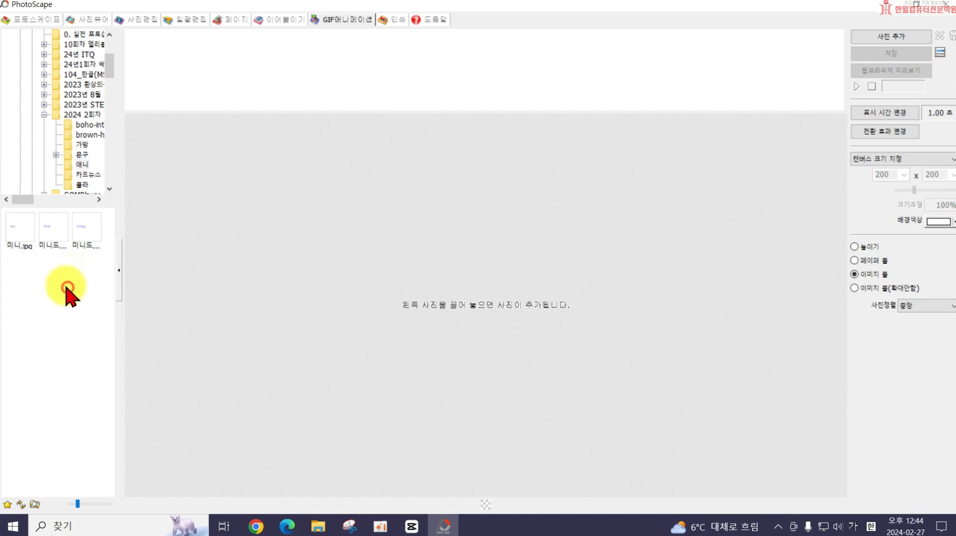
left_click_drag(79, 260, 9, 231)
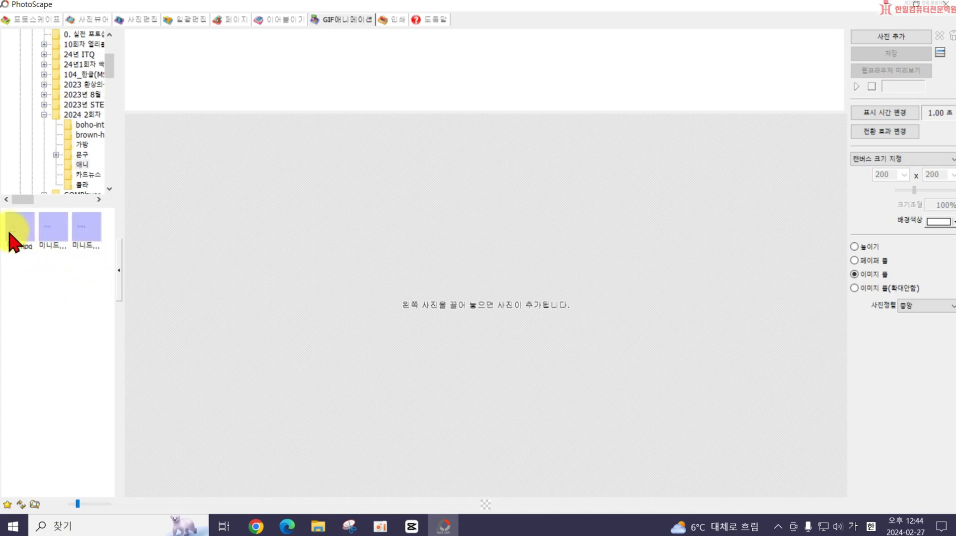
left_click_drag(250, 196, 26, 271)
left_click(28, 271)
left_click(118, 272)
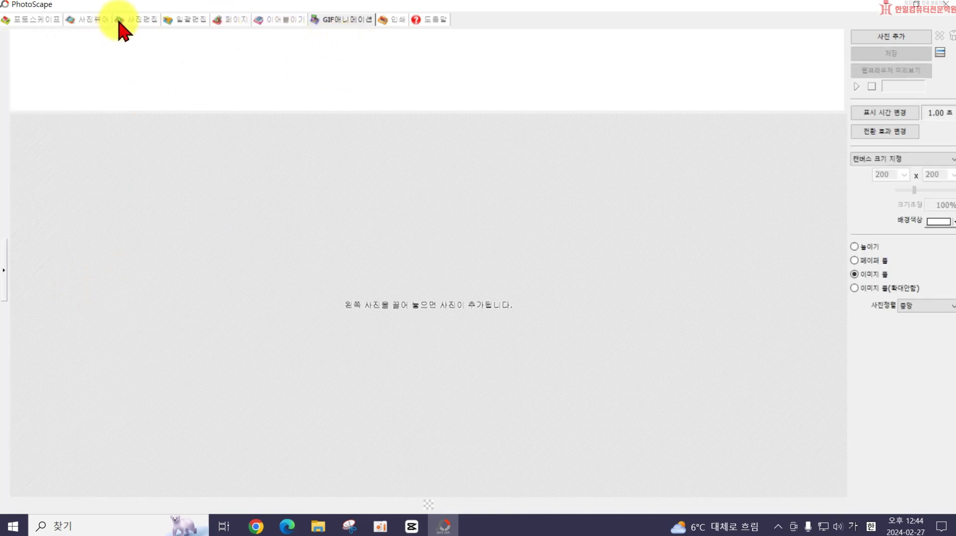
Step: Return to the photo editor, change the text to 미, and save the image as JPEG 미 in the 애니 folder
left_click(133, 20)
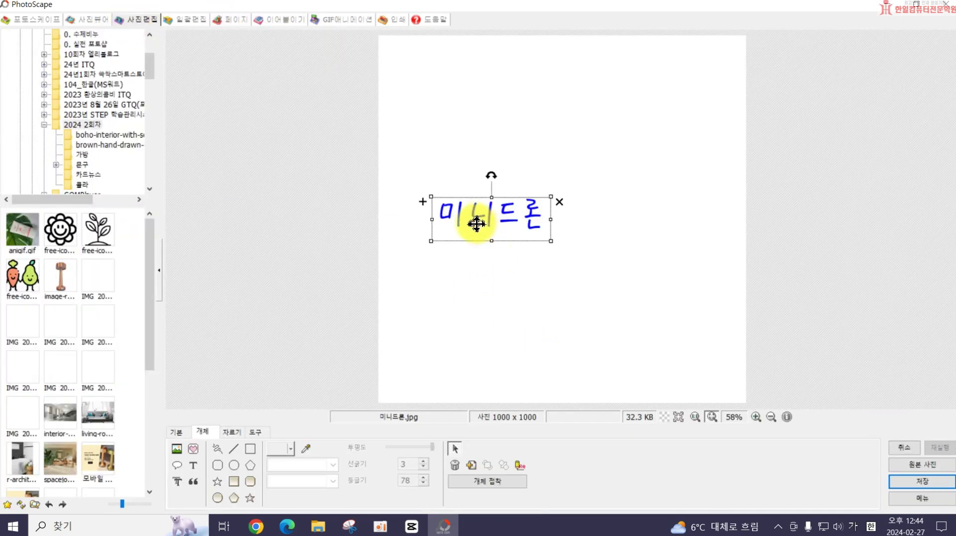
double_click(476, 224)
left_click(87, 205)
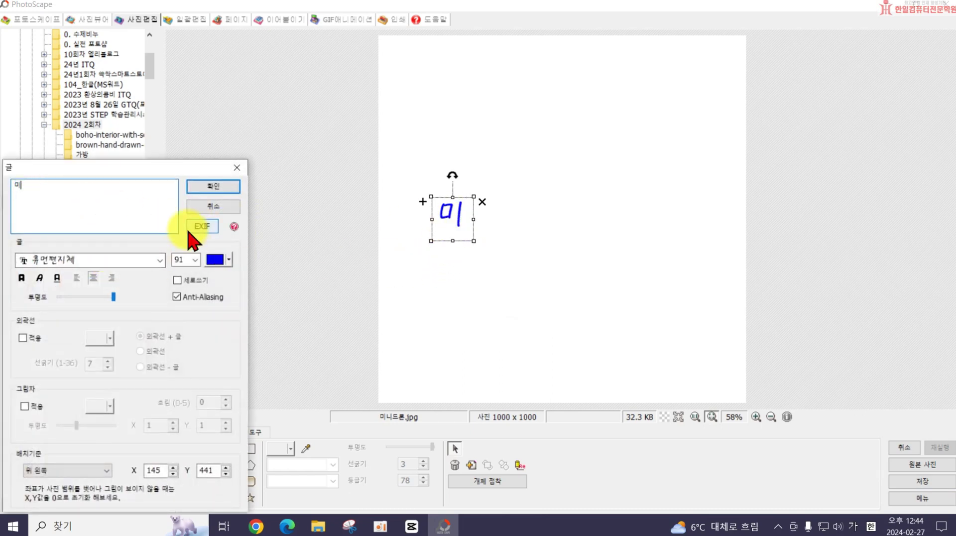
left_click(213, 183)
left_click(921, 481)
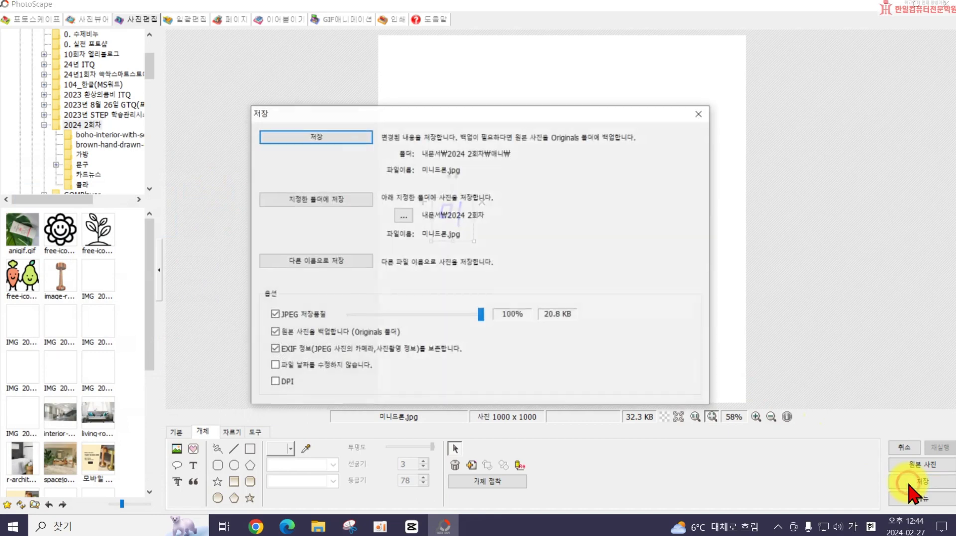
left_click(311, 257)
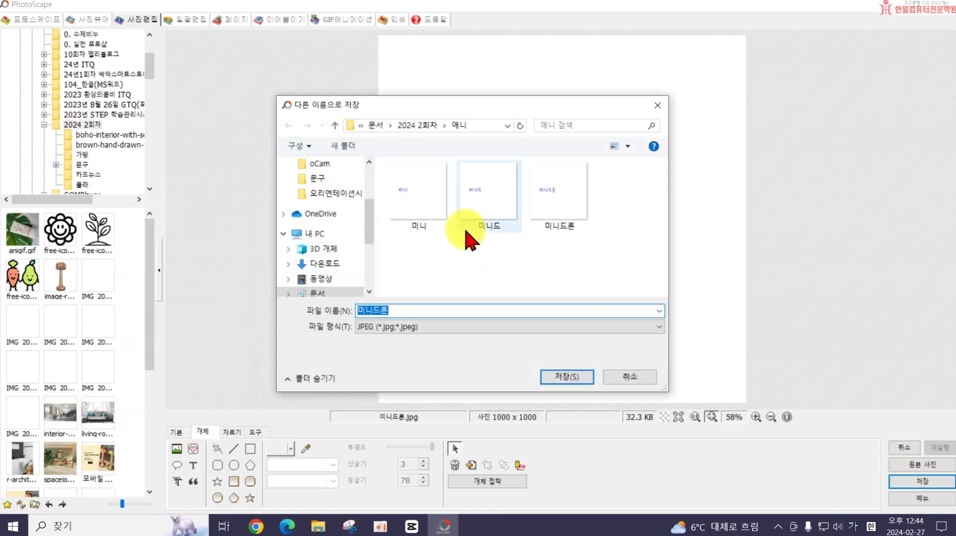
type("미")
left_click(566, 377)
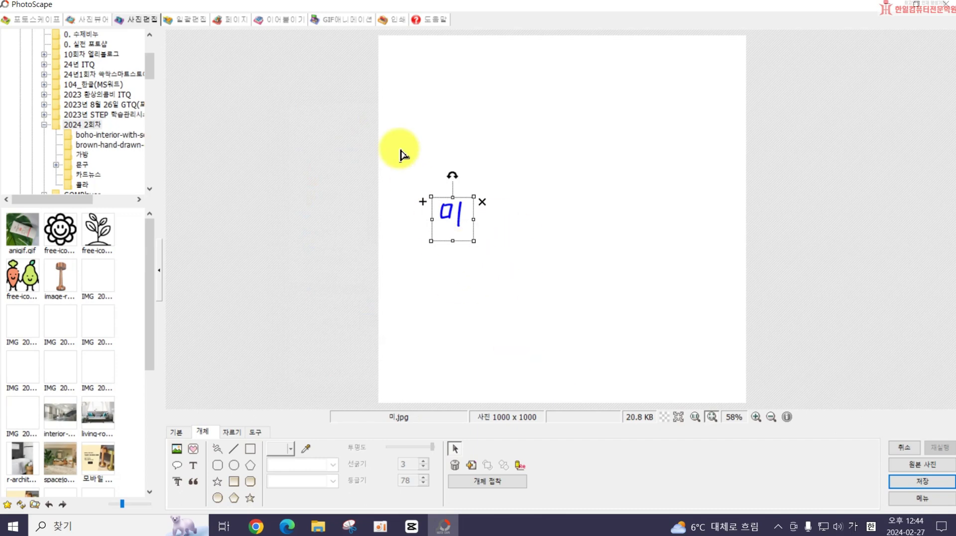
Step: Add the images 미, 미니, 미니드 and 미니드론 from the 애니 folder to the GIF animation and select the first frame
left_click(345, 22)
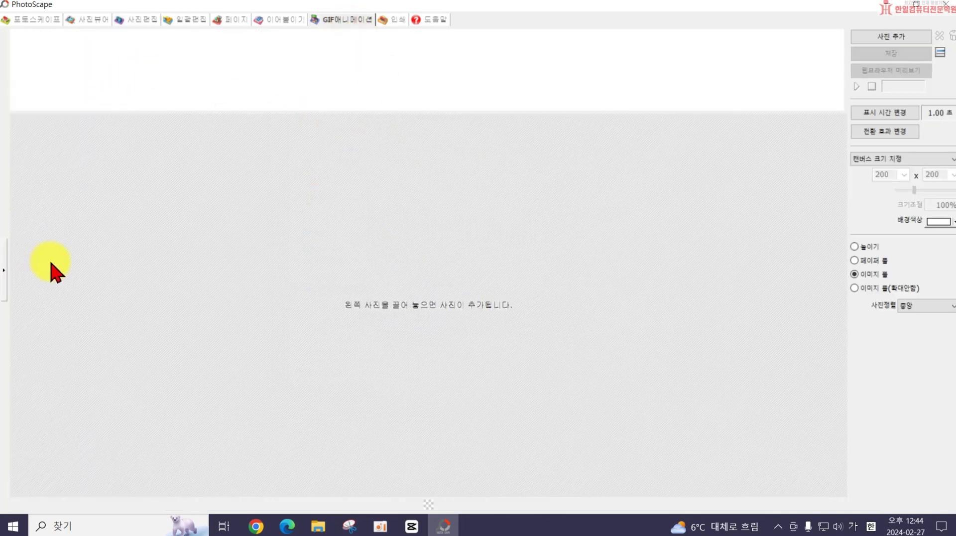
left_click(4, 273)
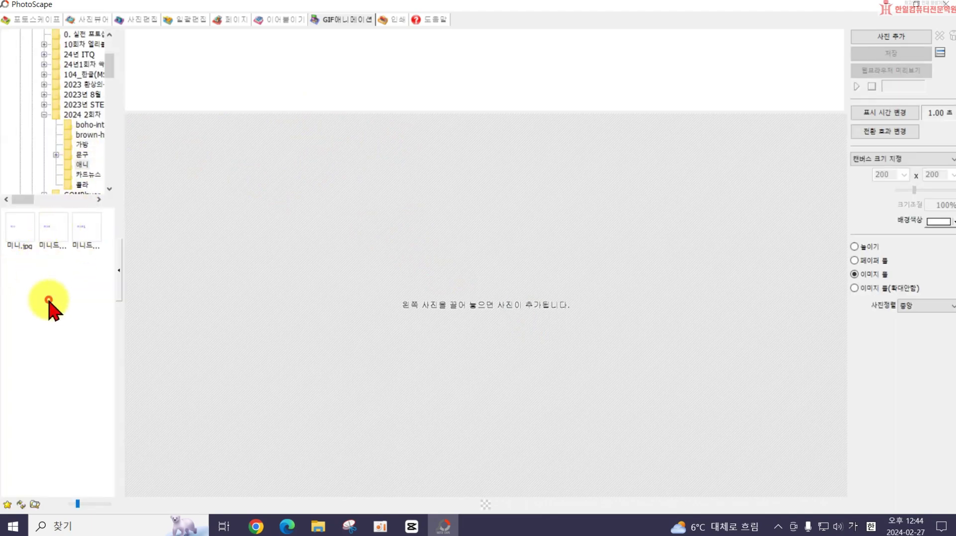
left_click_drag(97, 324, 37, 231)
left_click(93, 332)
left_click_drag(93, 332, 423, 306)
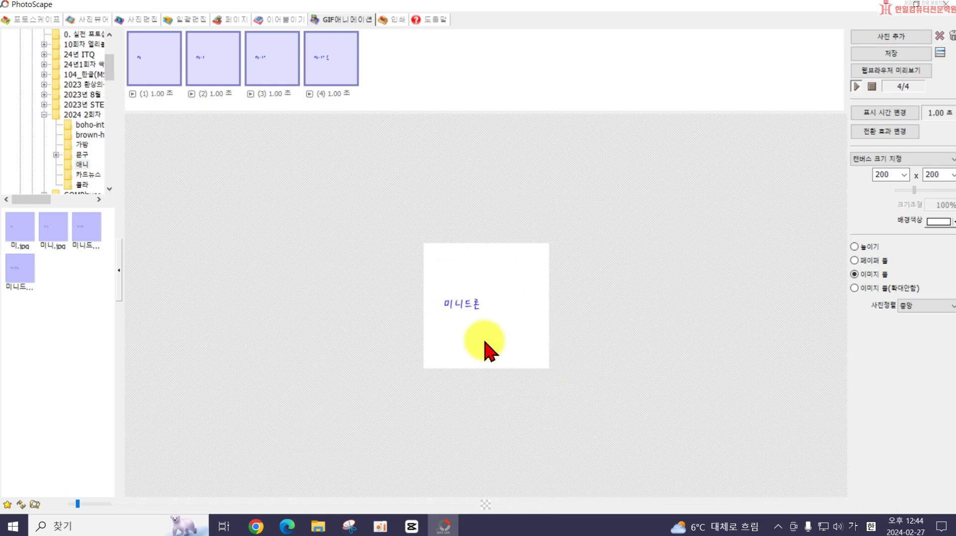
left_click(151, 95)
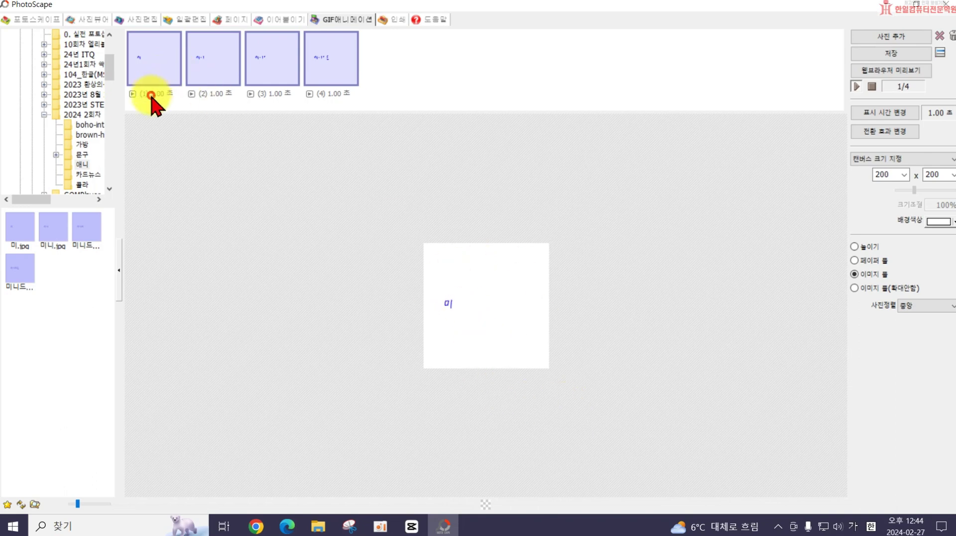
Step: Select all four frames and set the display time of every frame to 20 (0.20 seconds)
left_click(328, 75, "shift")
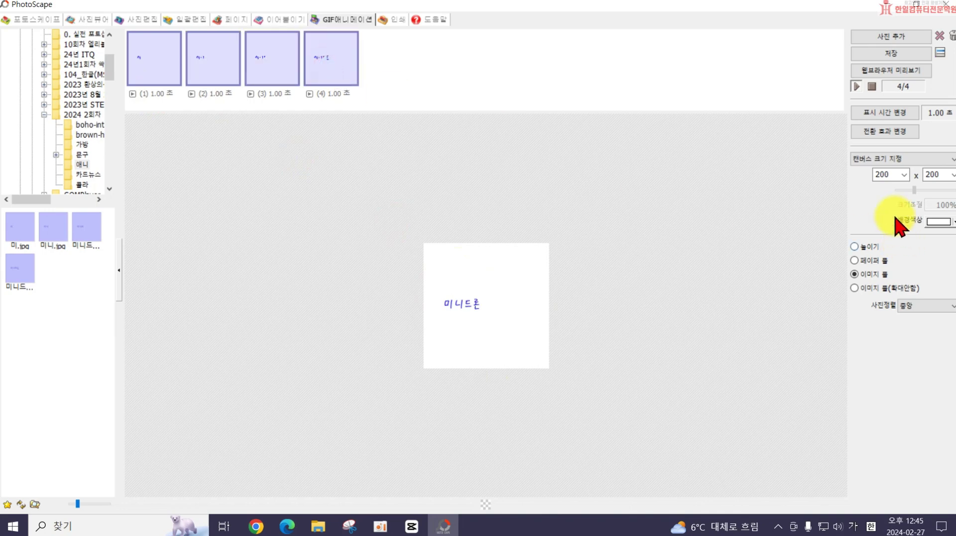
left_click(885, 114)
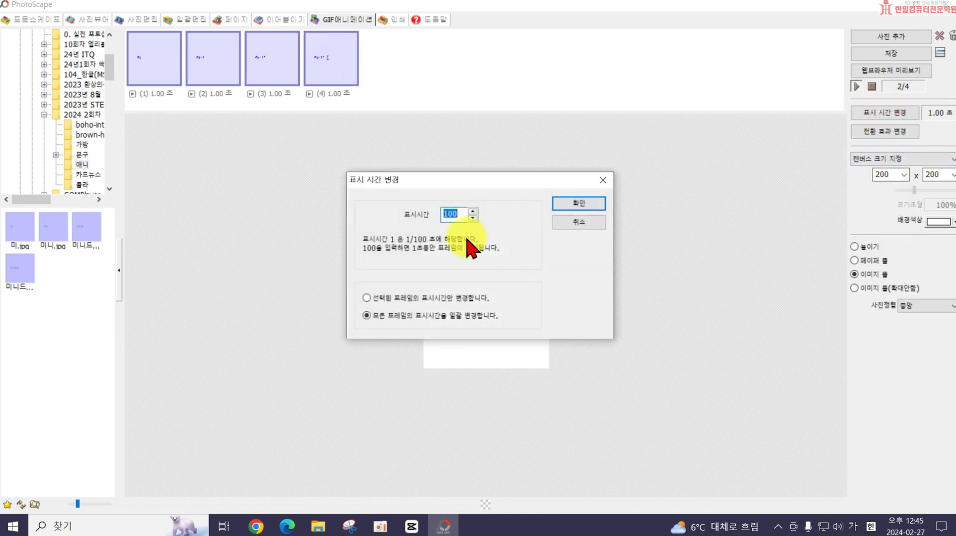
type("20")
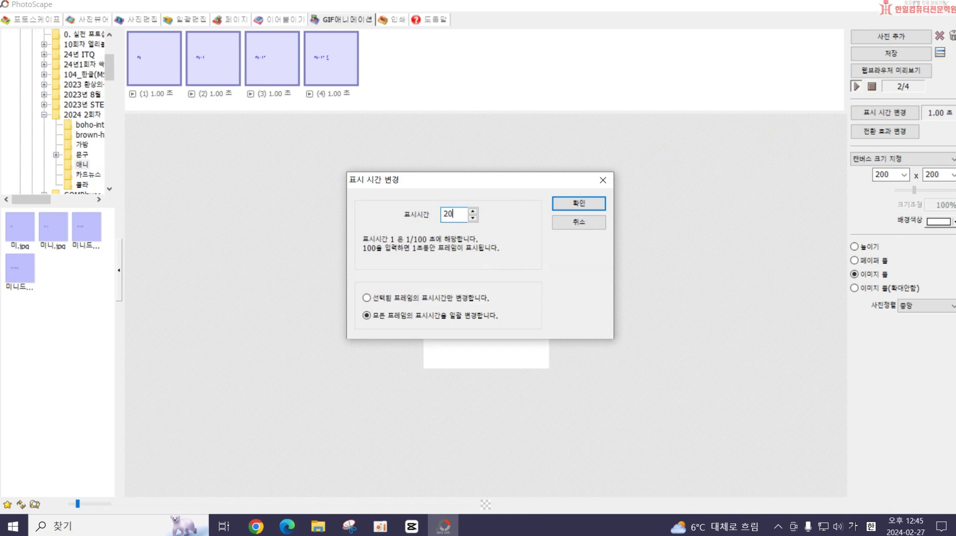
left_click(595, 202)
Step: Set the display time of only the fourth frame, 미니드론, to 100 (1.00 second)
left_click(341, 95)
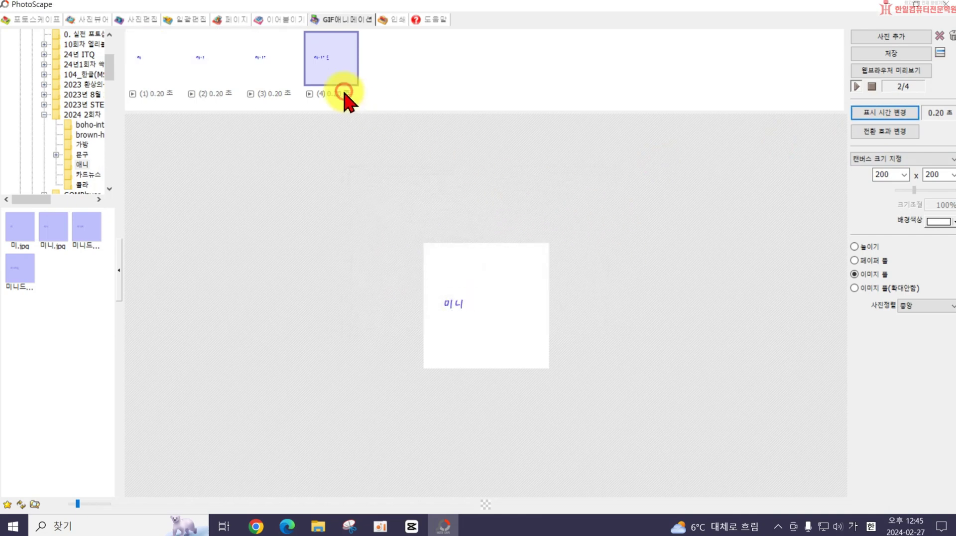
right_click(313, 95)
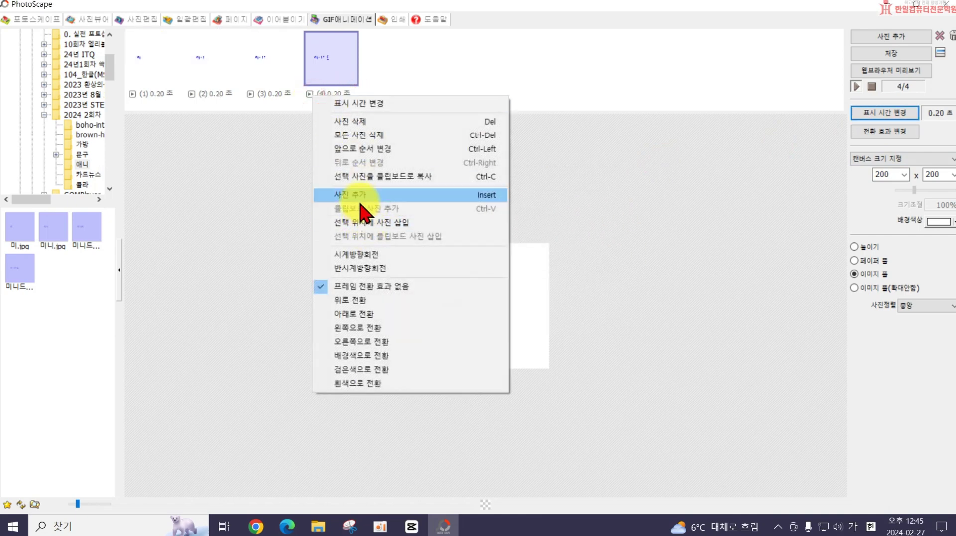
left_click(361, 103)
type("1.00")
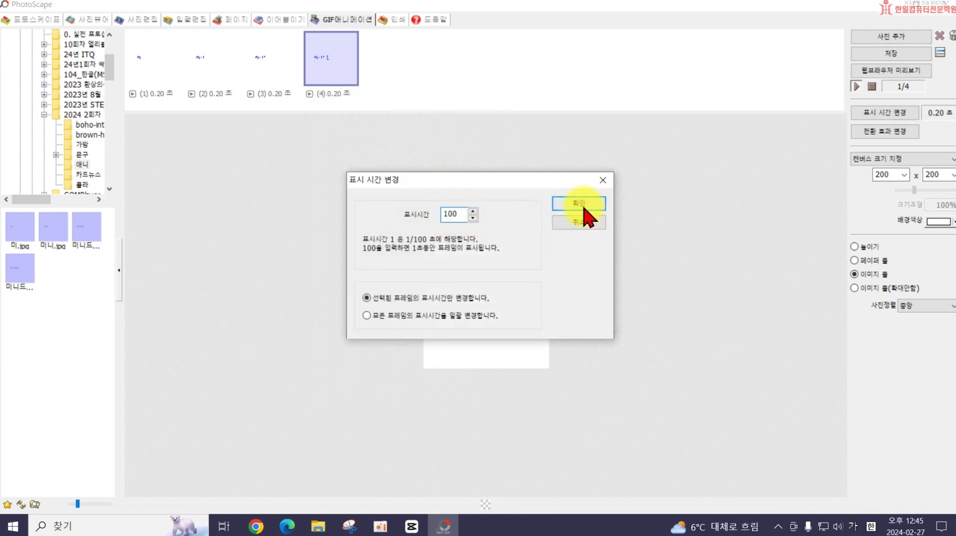
left_click(581, 205)
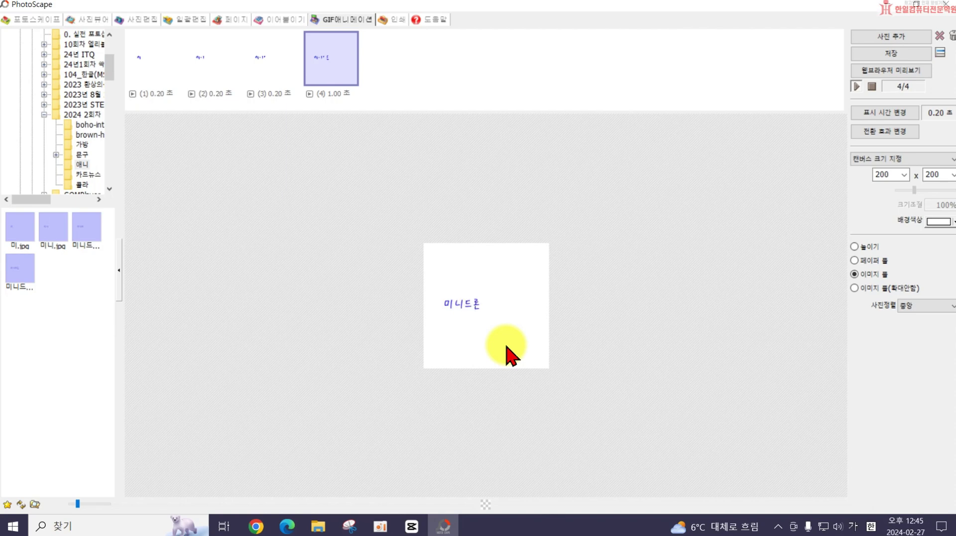
Step: Set the GIF animation's canvas size to 400 x 400
left_click(903, 174)
left_click(881, 213)
left_click(952, 175)
left_click(945, 214)
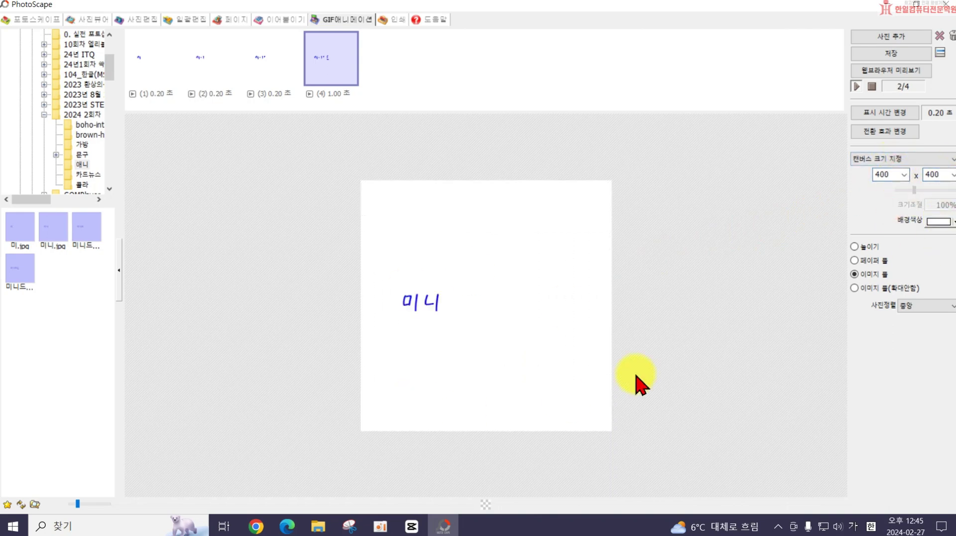